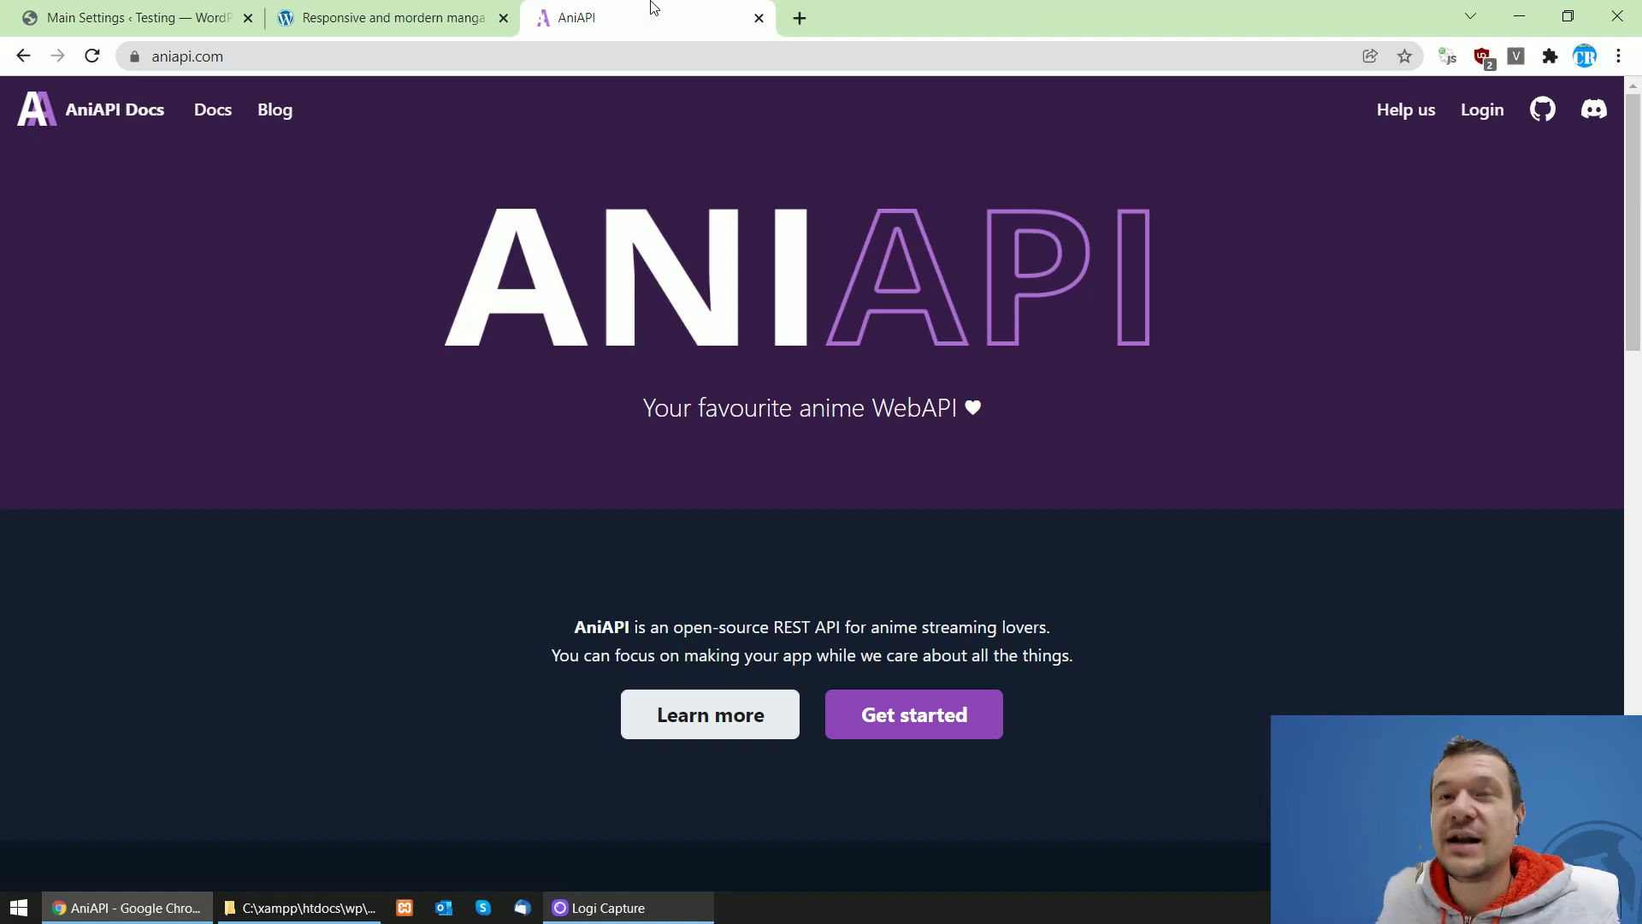
- Switch to the Ultimate Anime Scraper Main Settings tab in WordPress
click(137, 17)
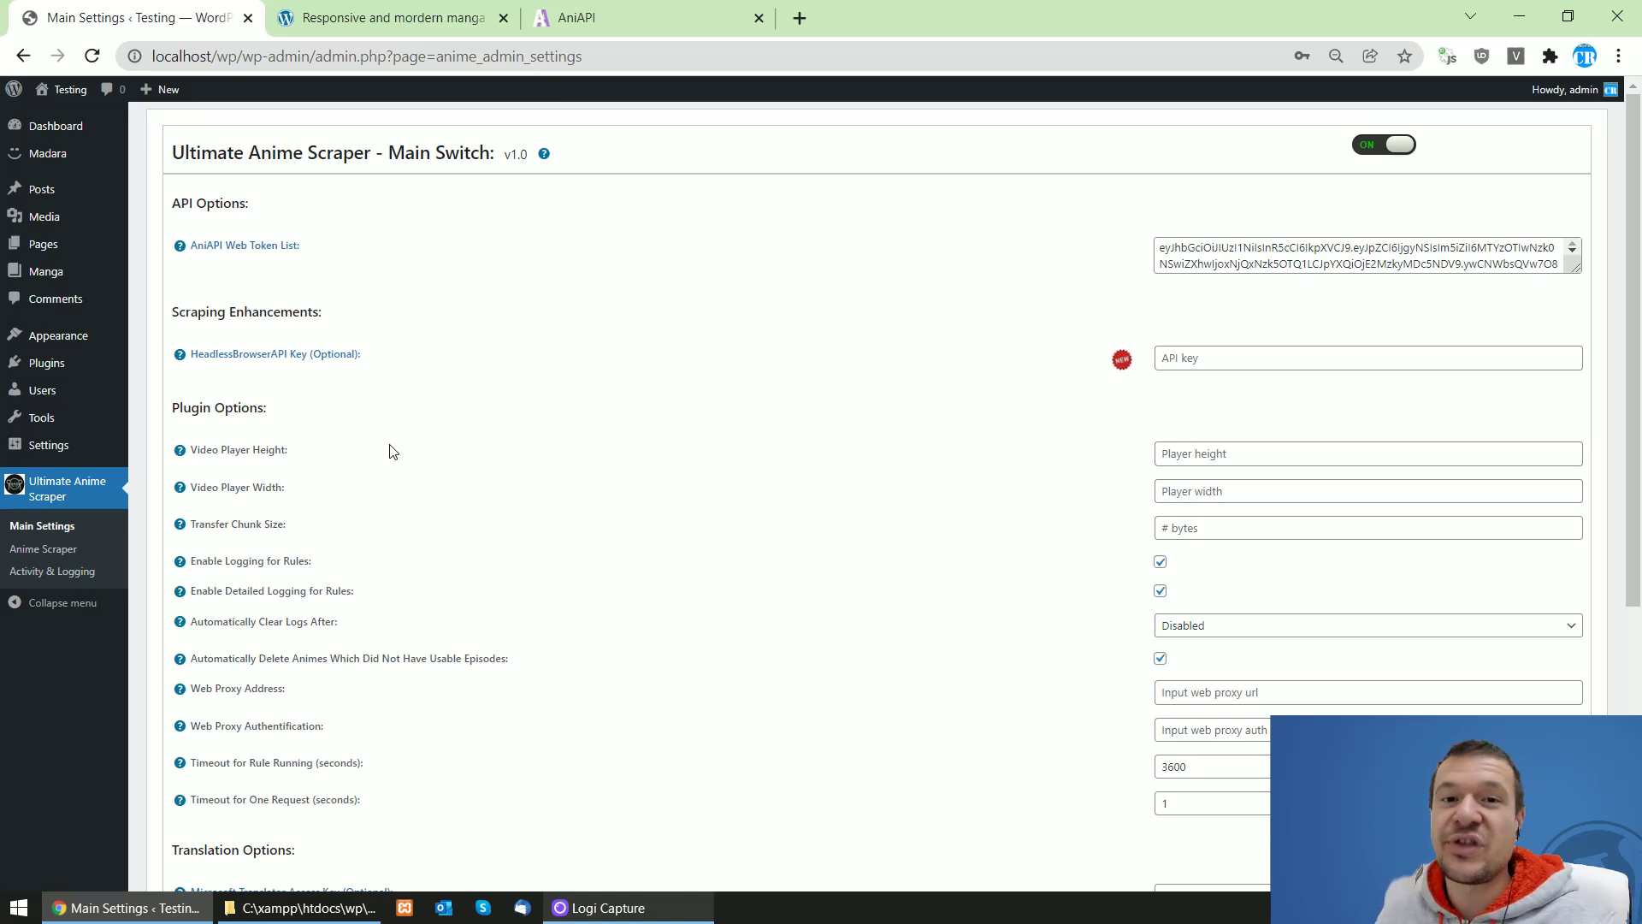
- Review the Mangabooth Madara theme product page, highlighting 'Madara', then return to AniAPI
click(476, 12)
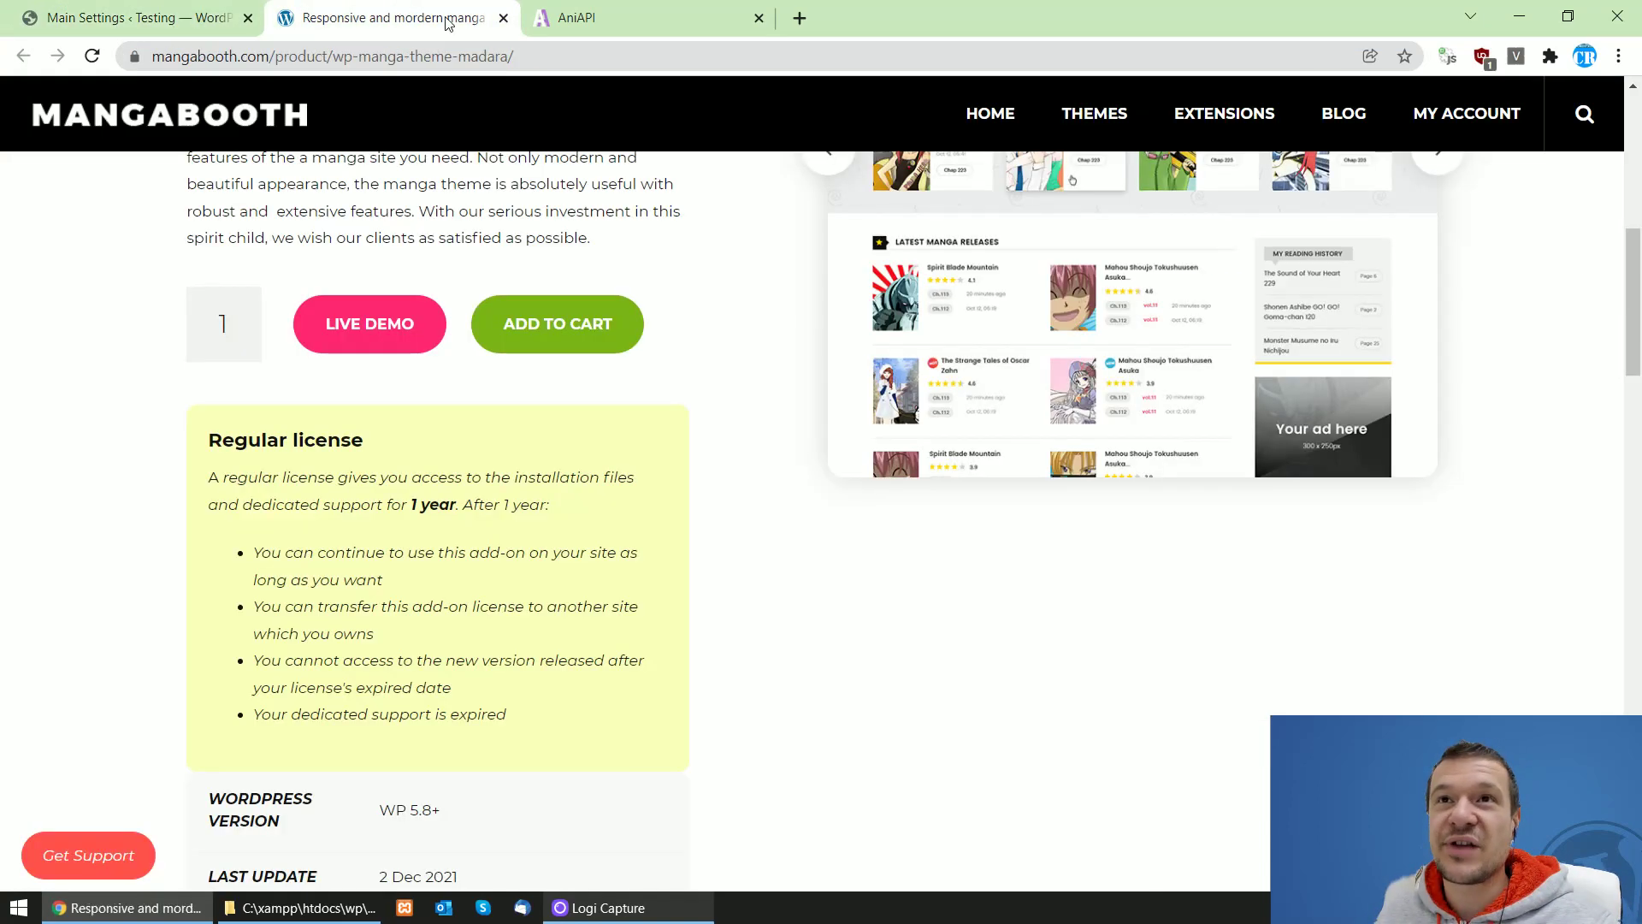
scroll(753, 513, up, 8)
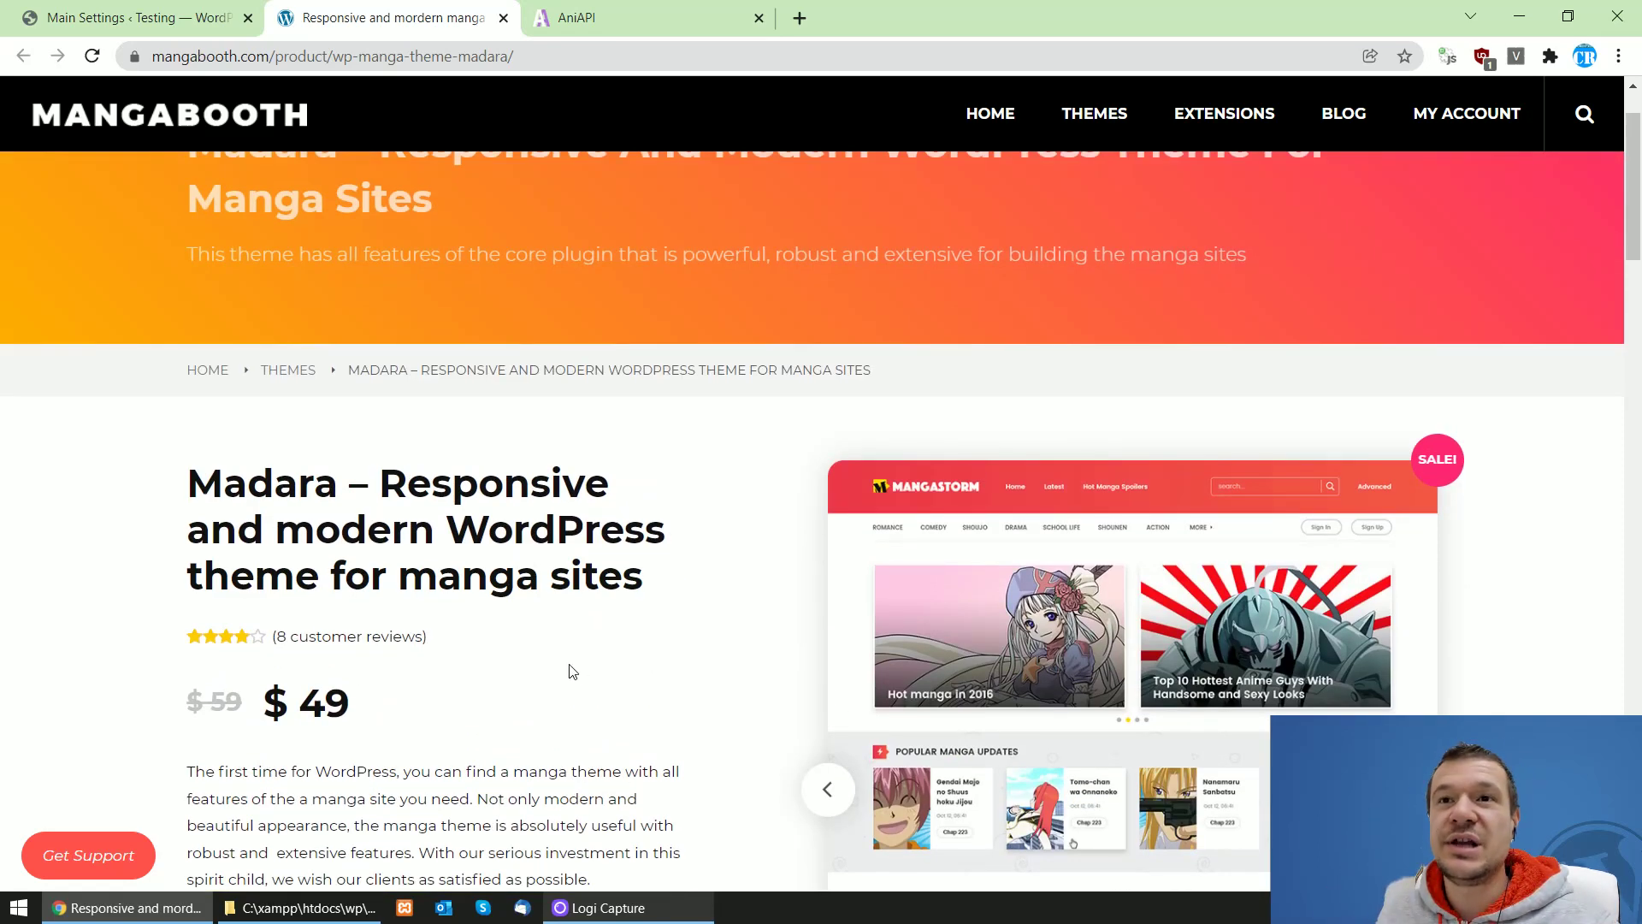
scroll(575, 672, down, 1)
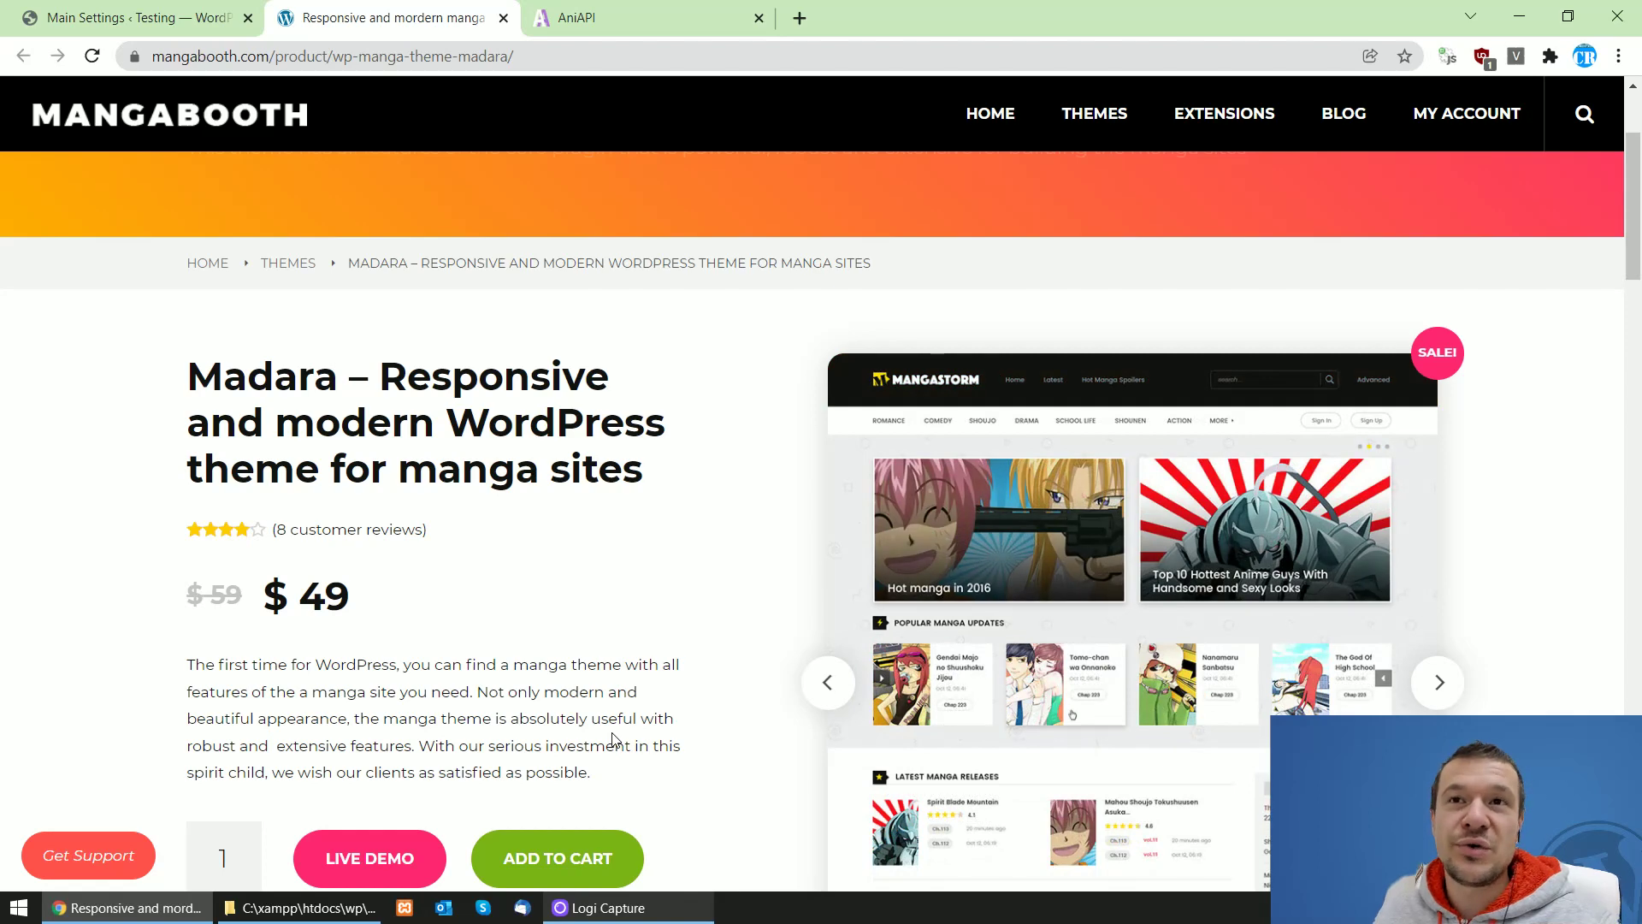
drag(188, 376, 338, 376)
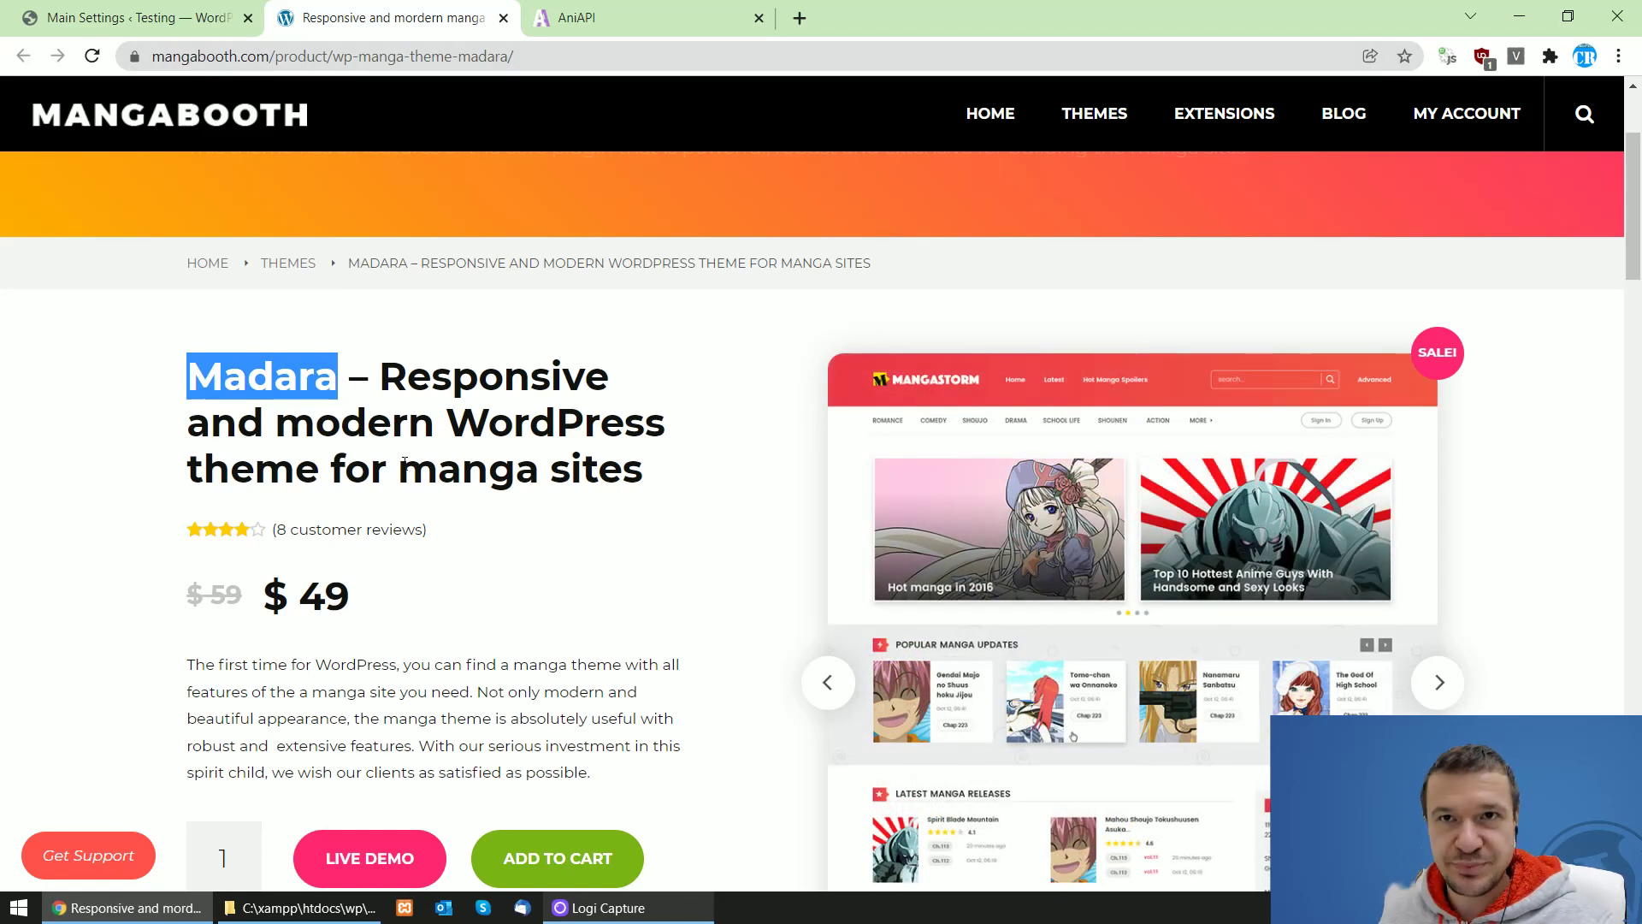
scroll(257, 526, down, 5)
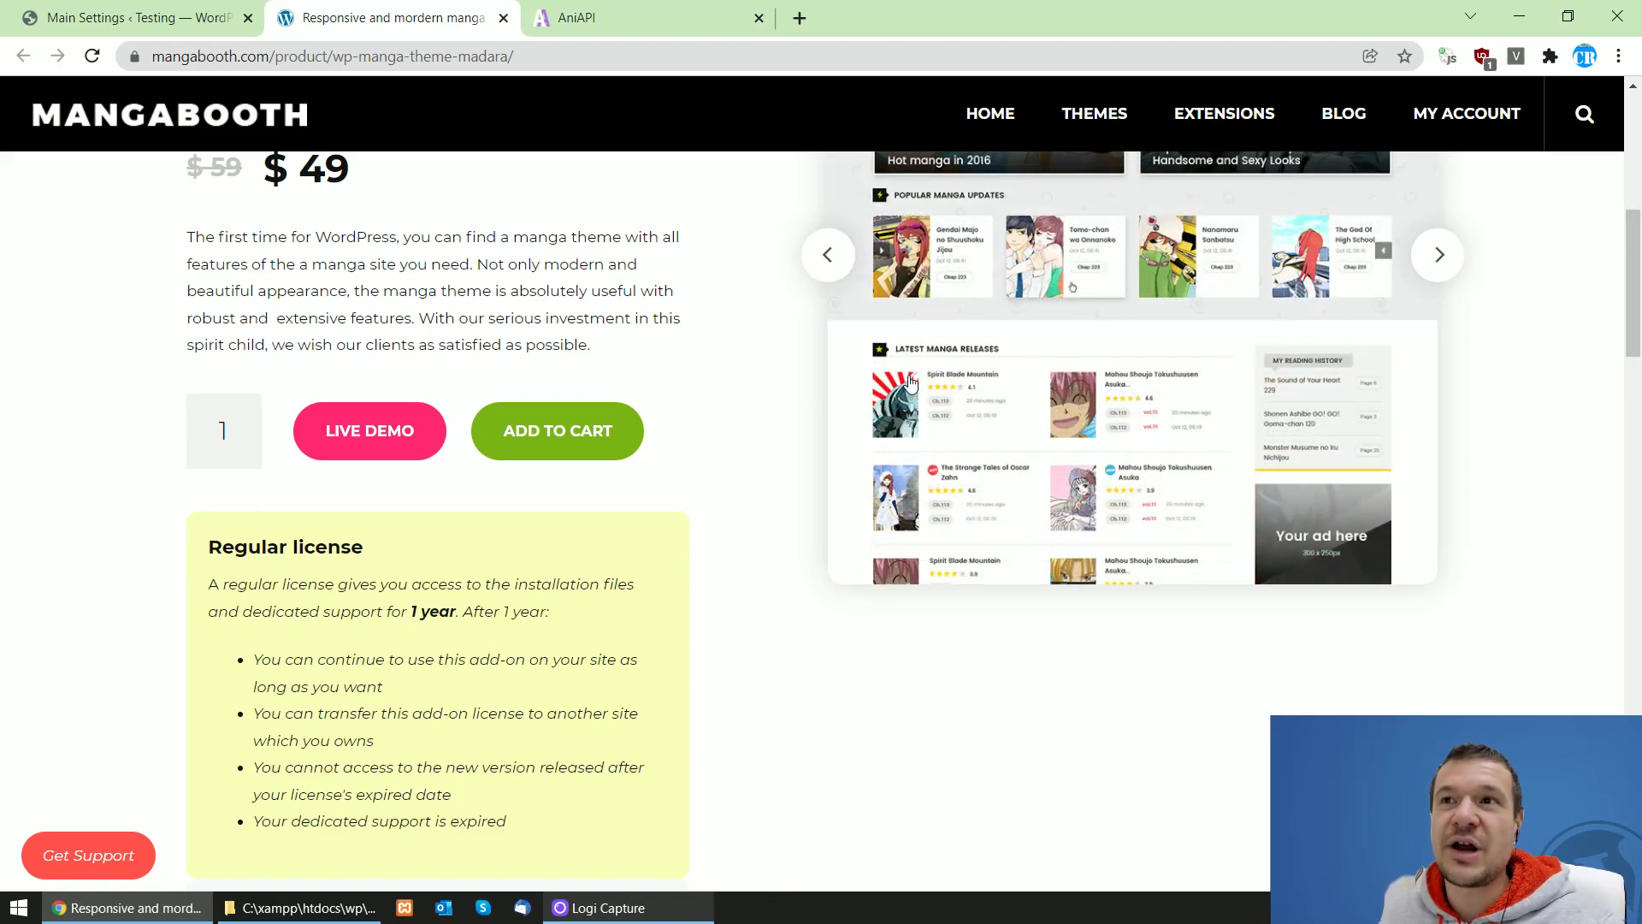
scroll(667, 520, up, 8)
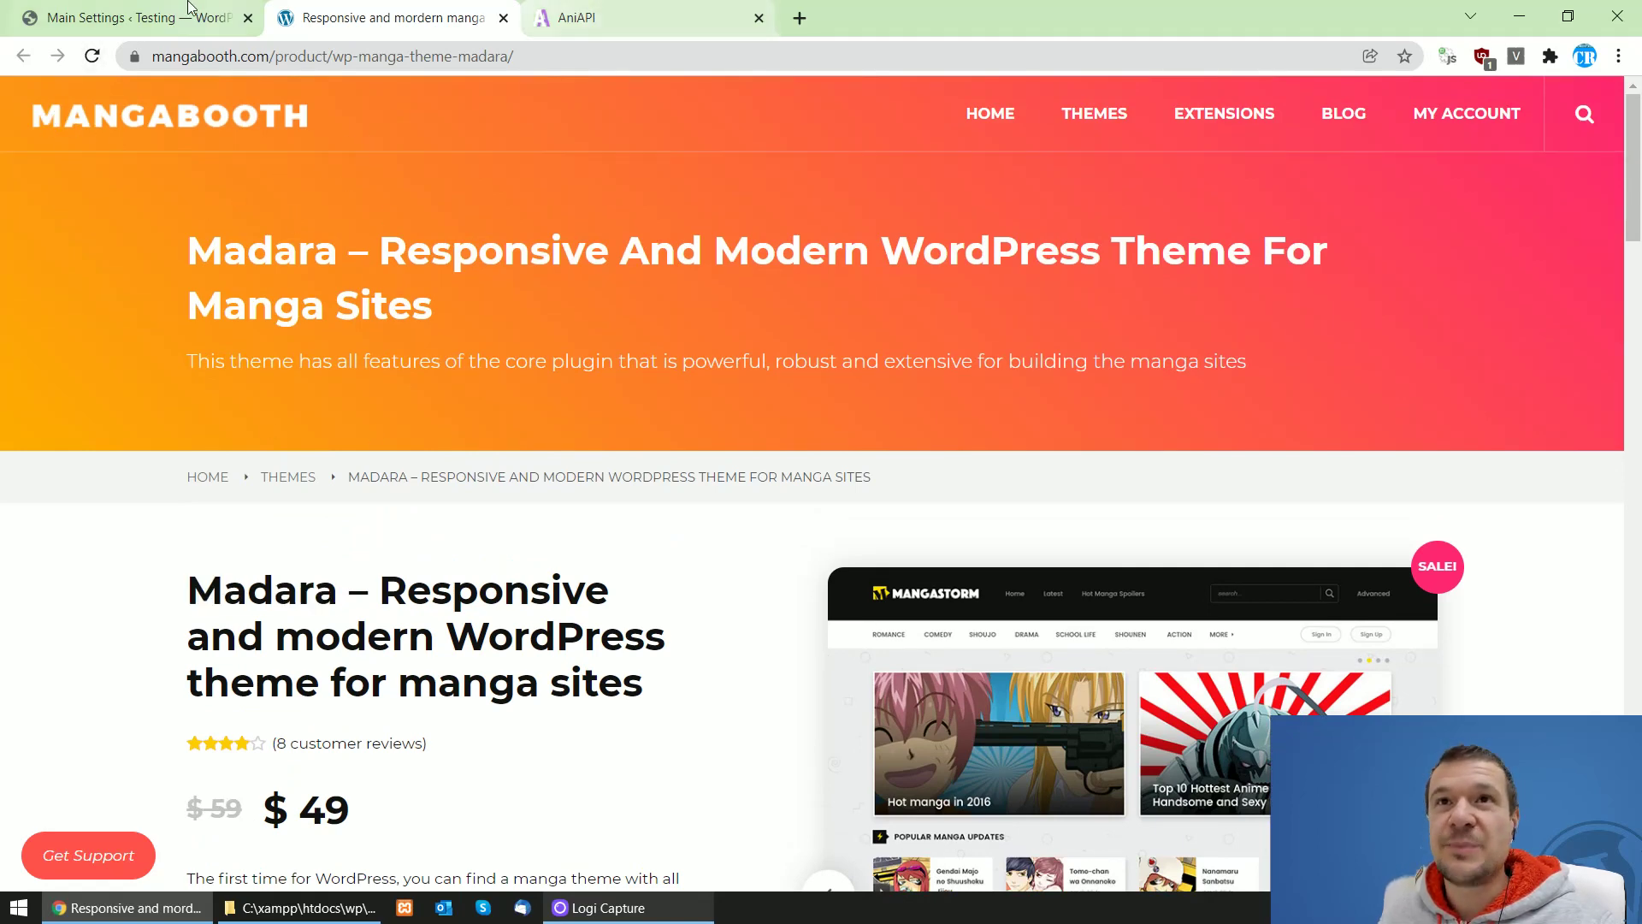
key(ctrl+Tab)
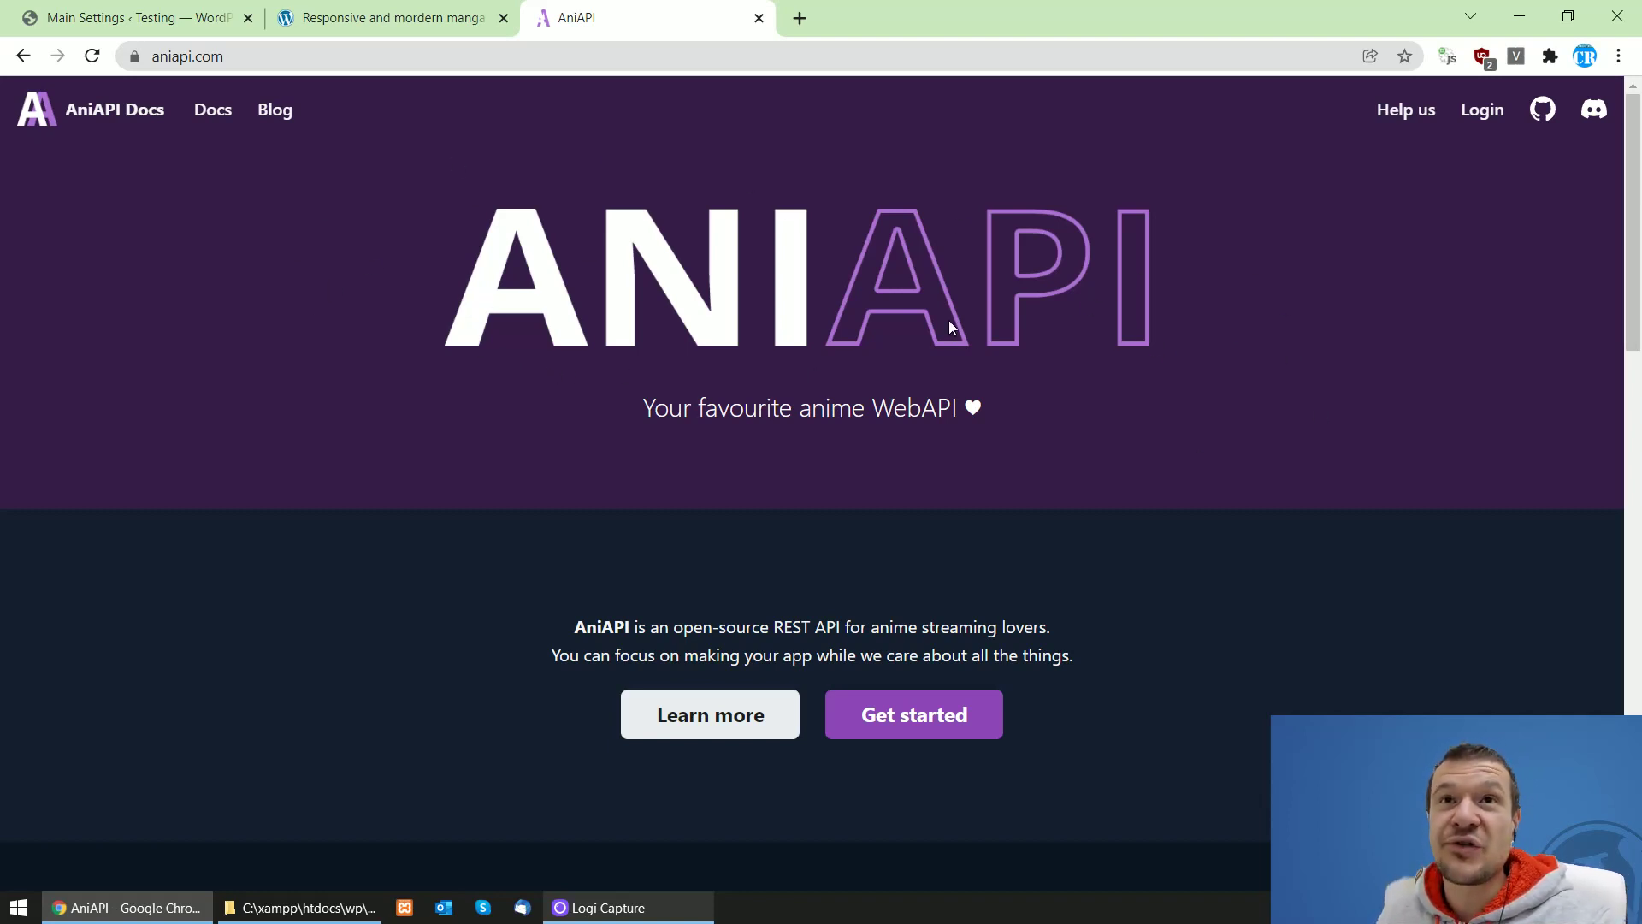
- Open the AniAPI Web Token List page in a new tab and copy the JSON Web Token
click(163, 8)
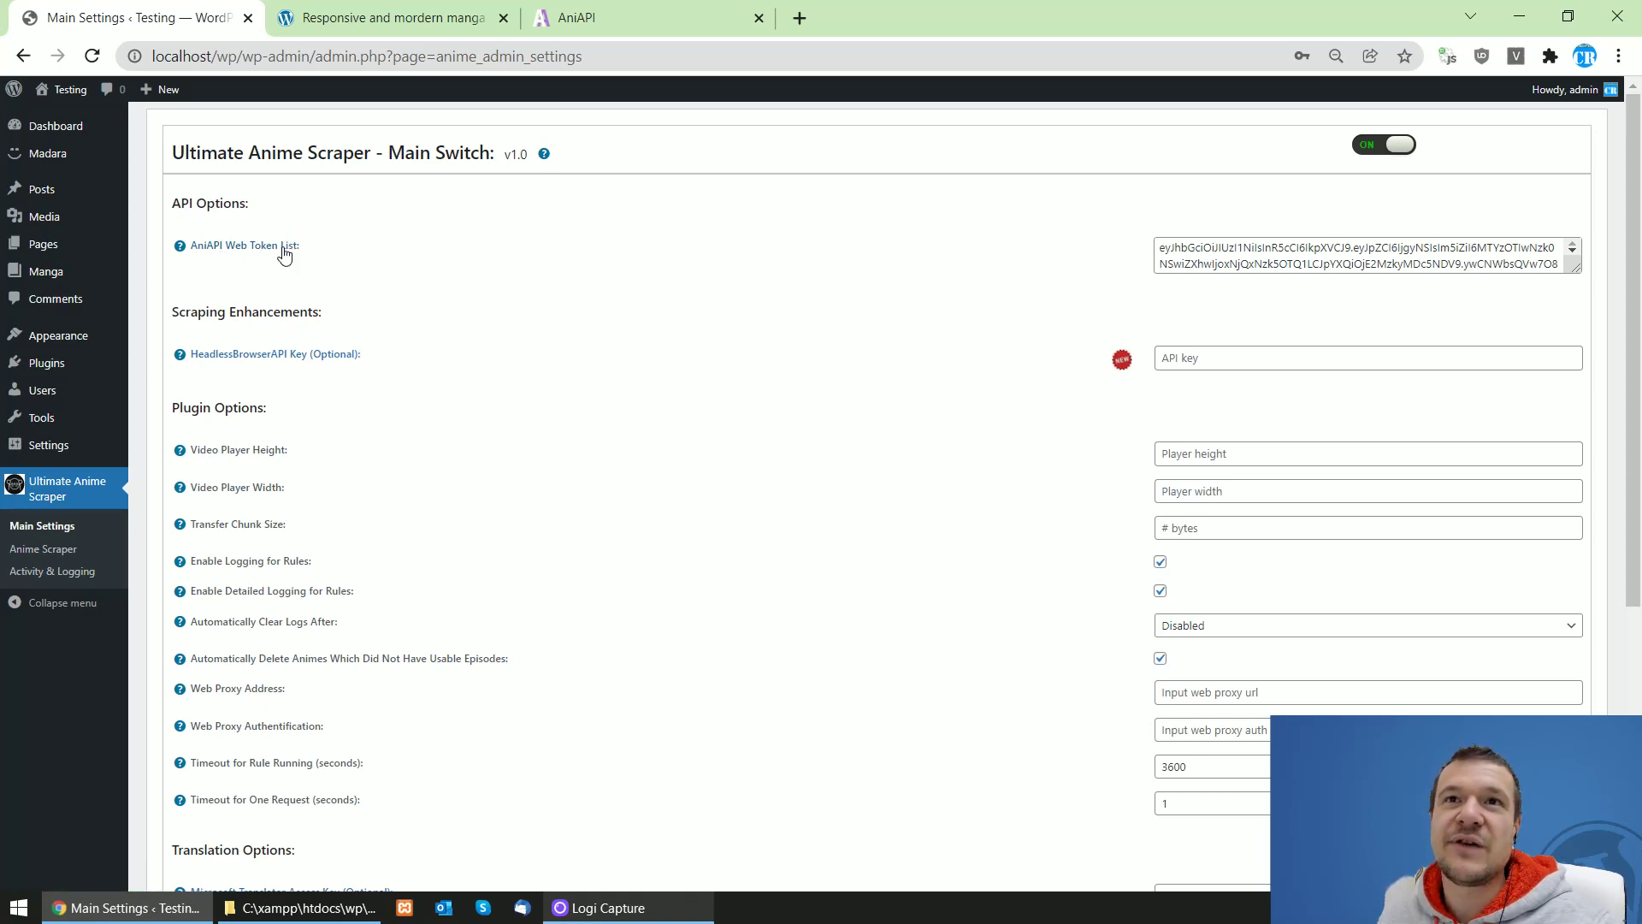
click(243, 248)
key(ctrl+shift+Tab)
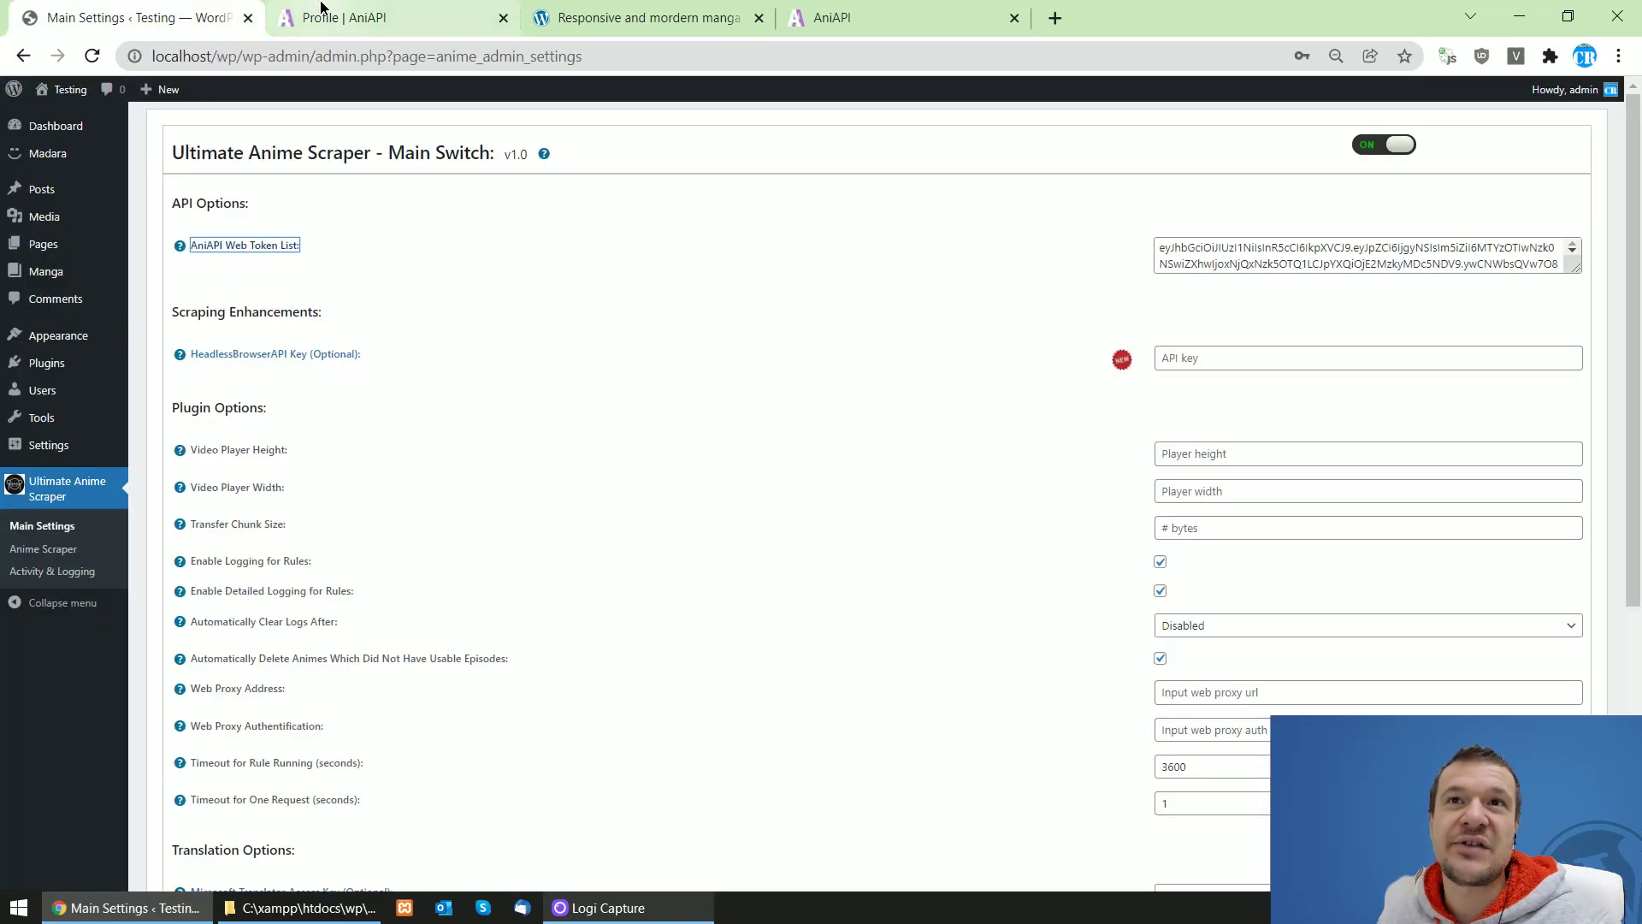
key(ctrl+Tab)
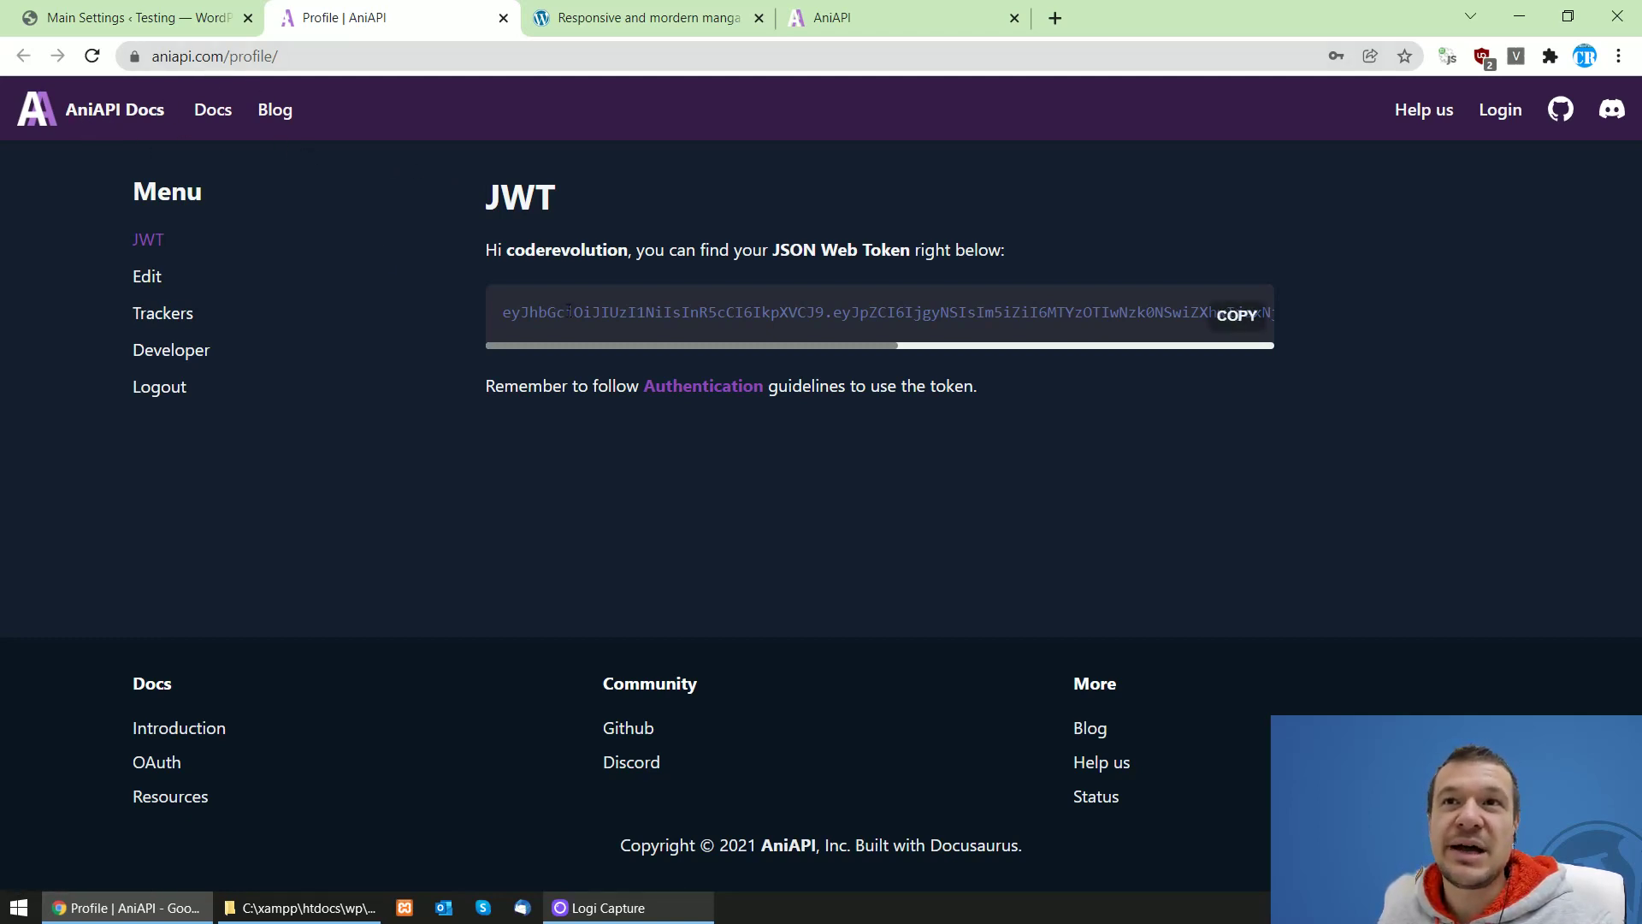
click(1239, 318)
key(ctrl+1)
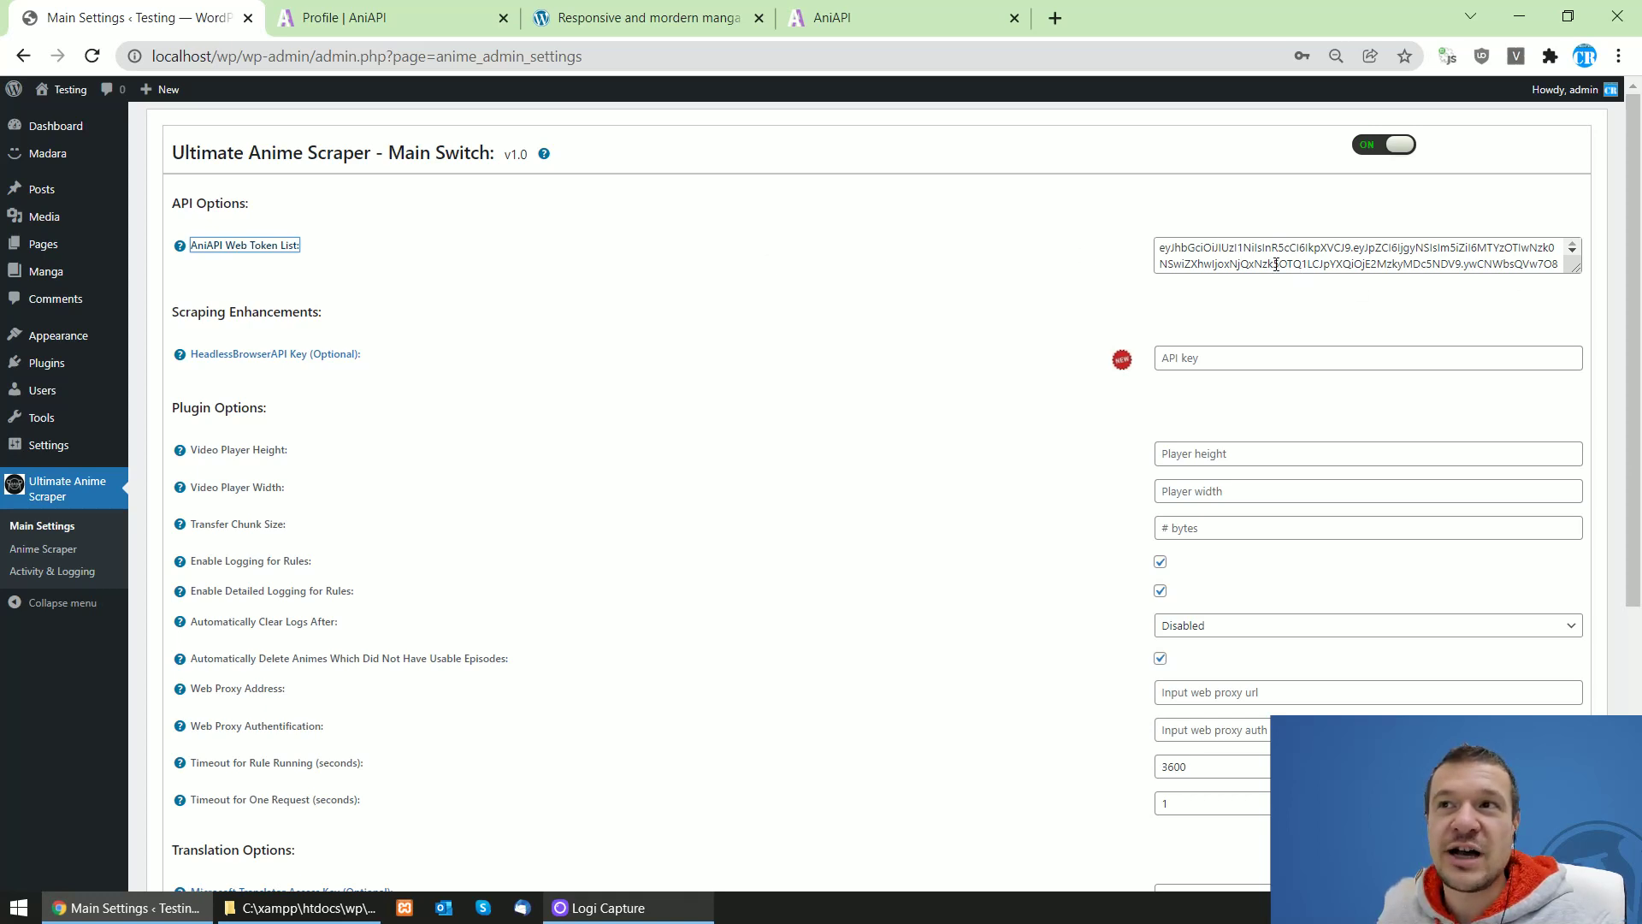
- Check AniAPI's Rate Limiting docs for the 90 requests-per-minute limit, then return to Main Settings
click(359, 18)
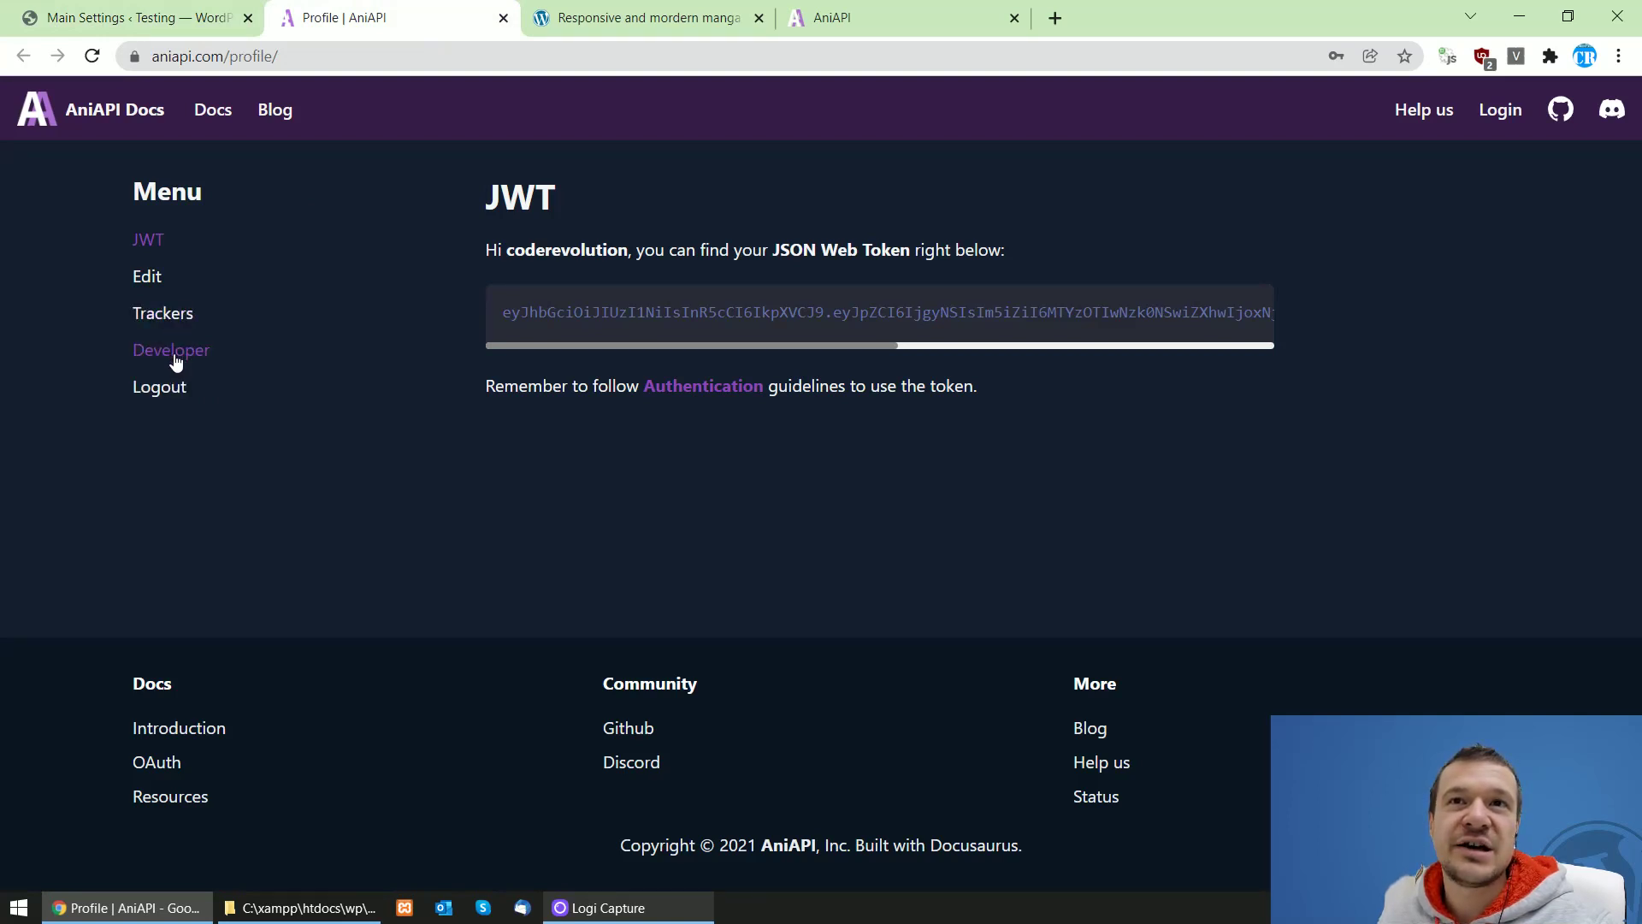
click(147, 113)
click(210, 115)
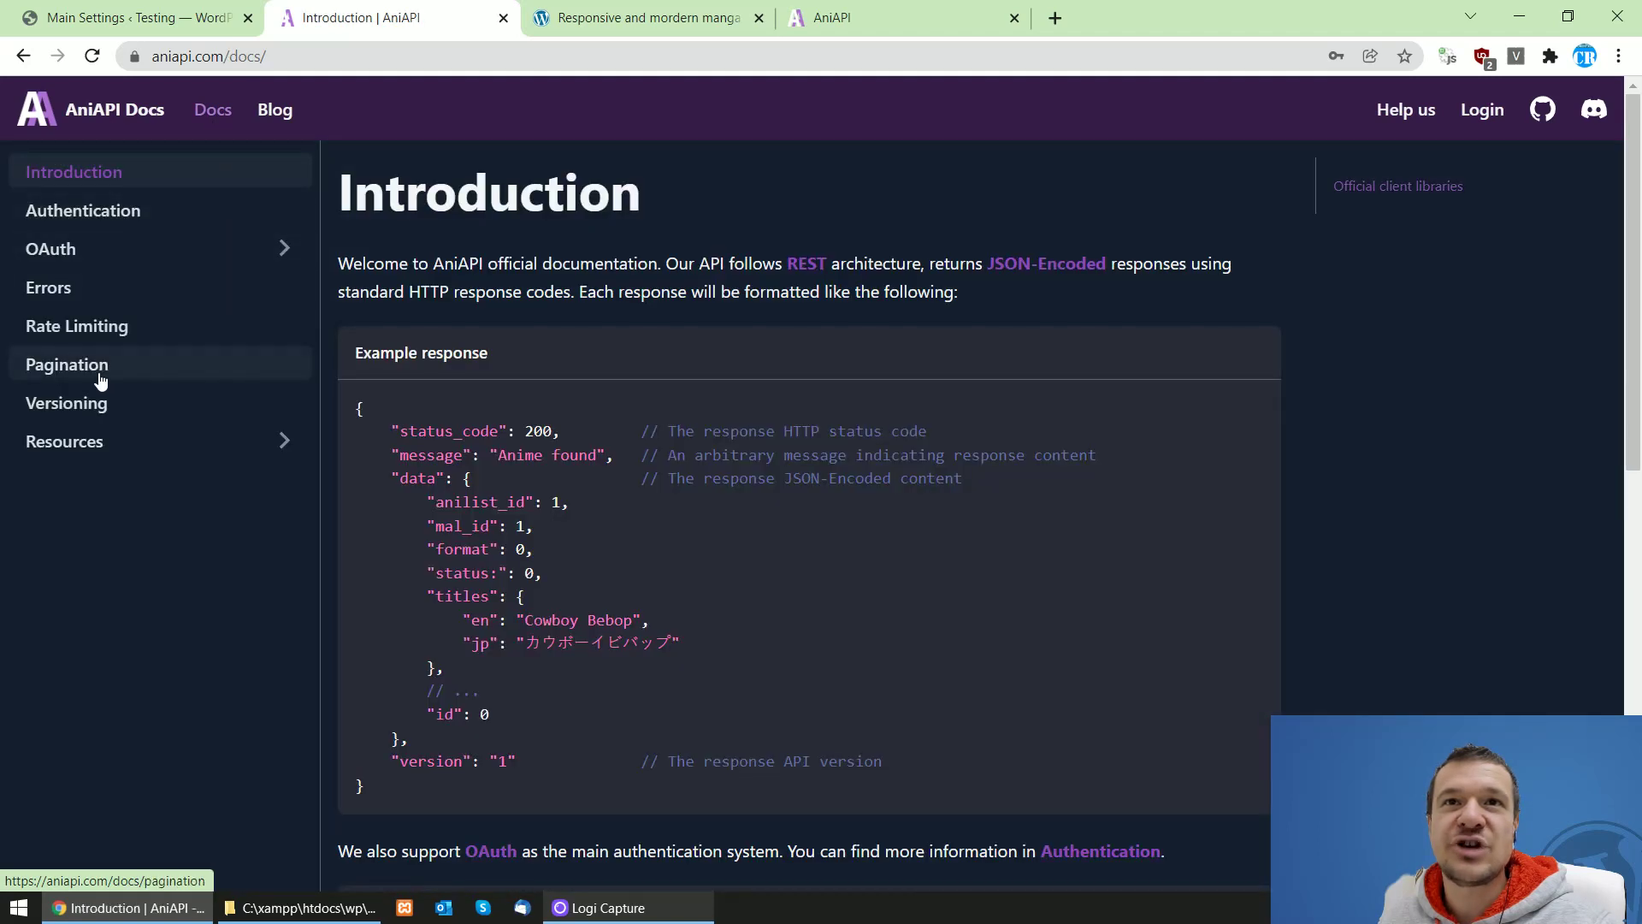
click(81, 329)
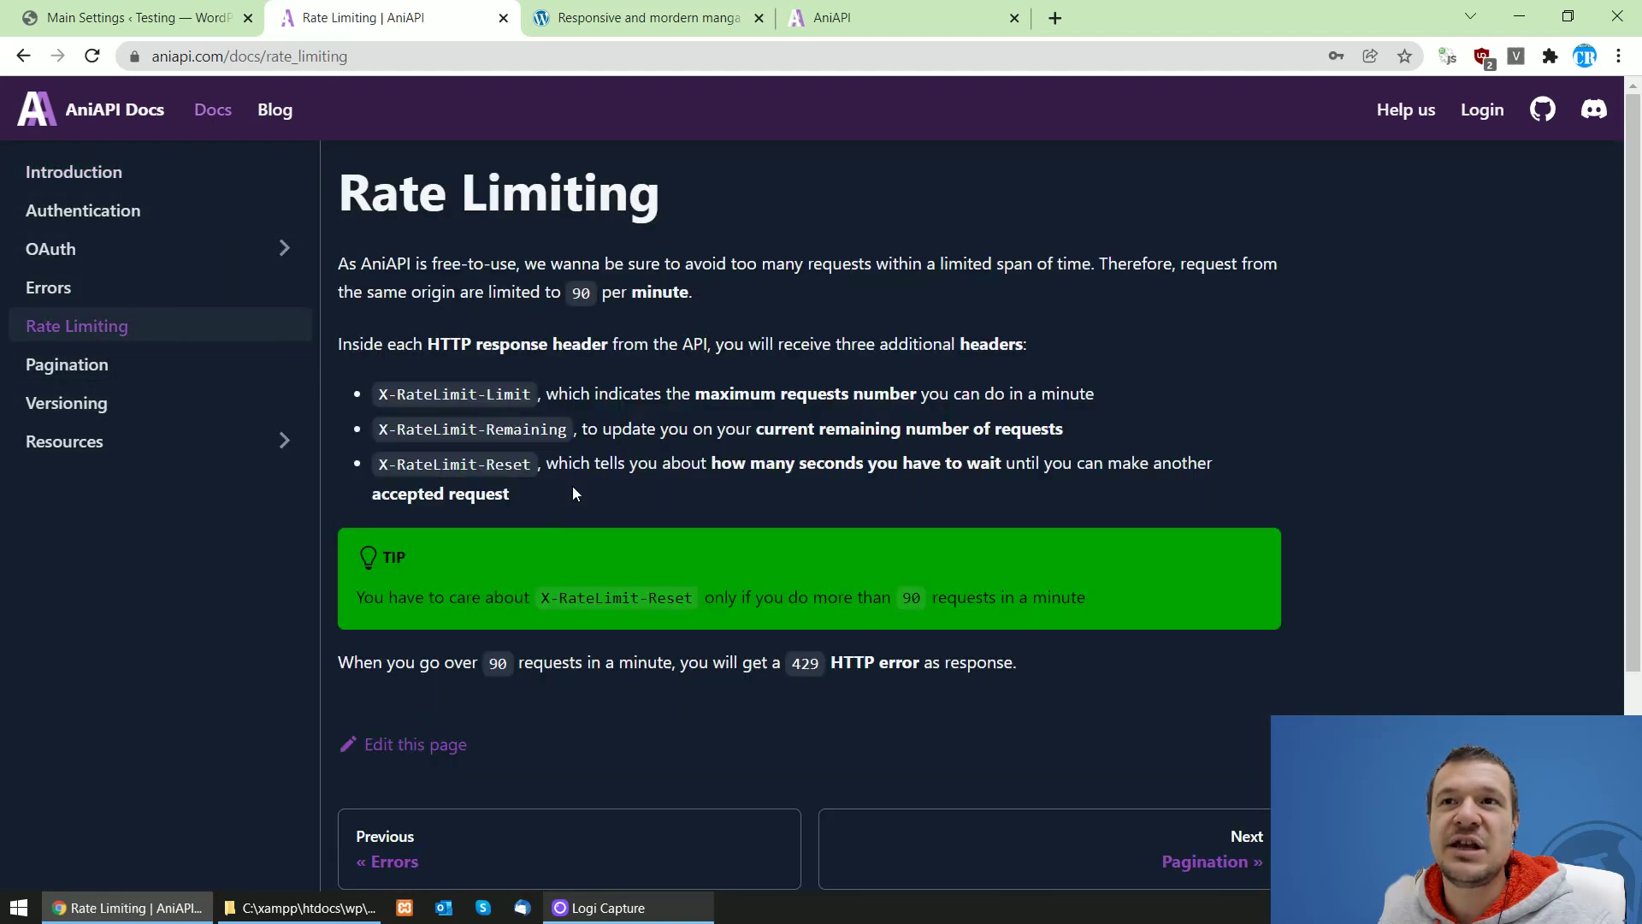
drag(572, 293, 595, 299)
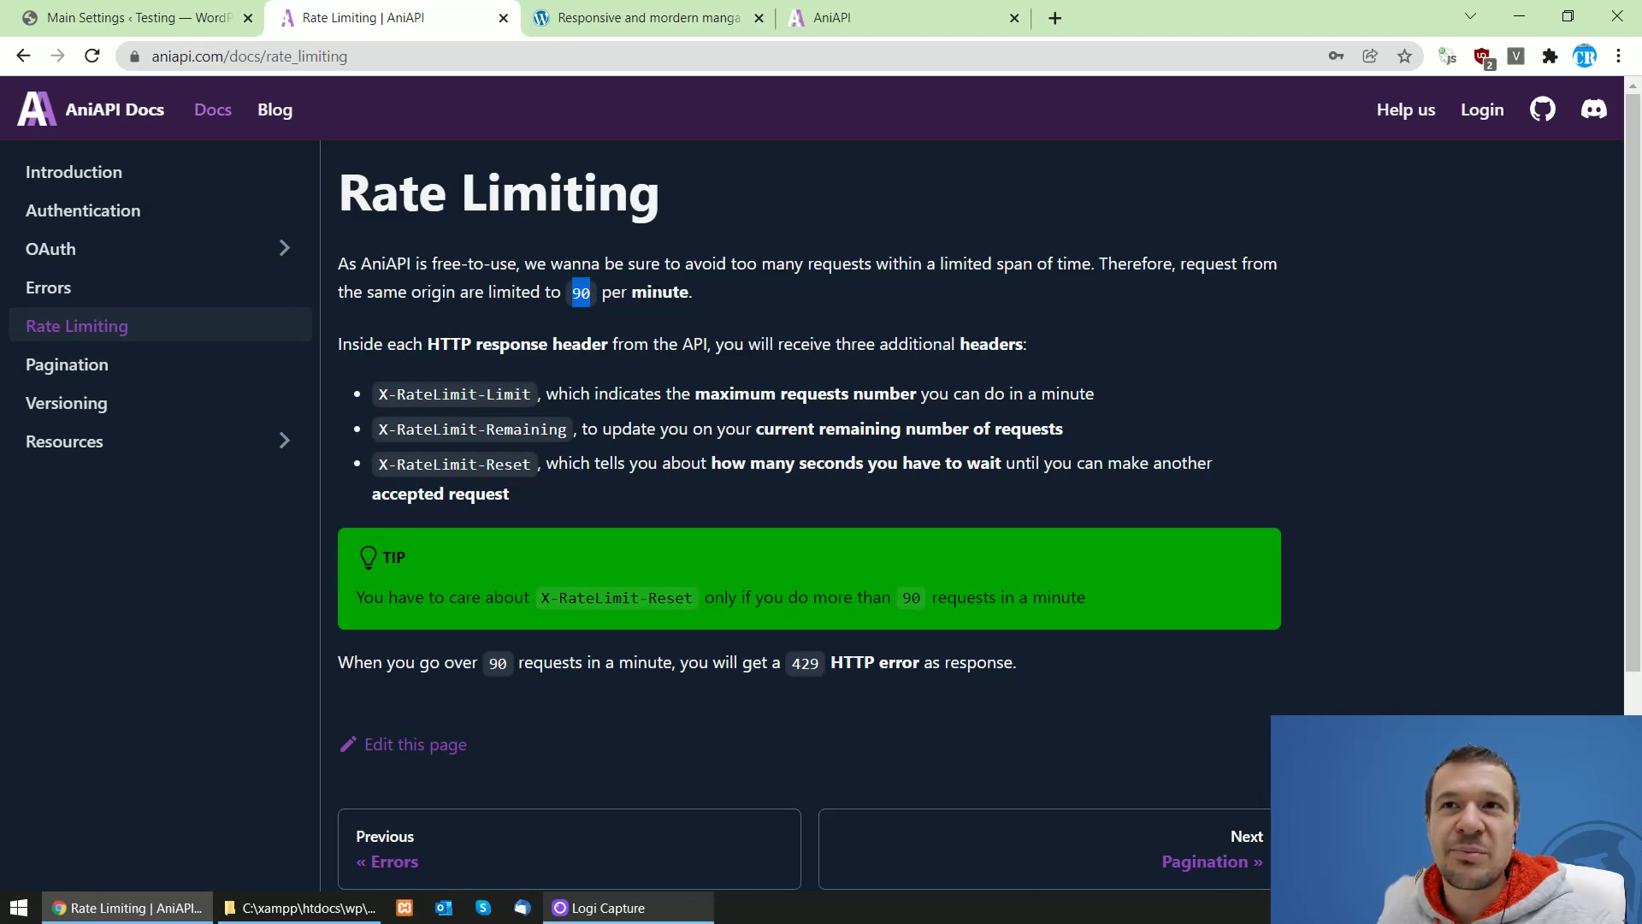
click(154, 17)
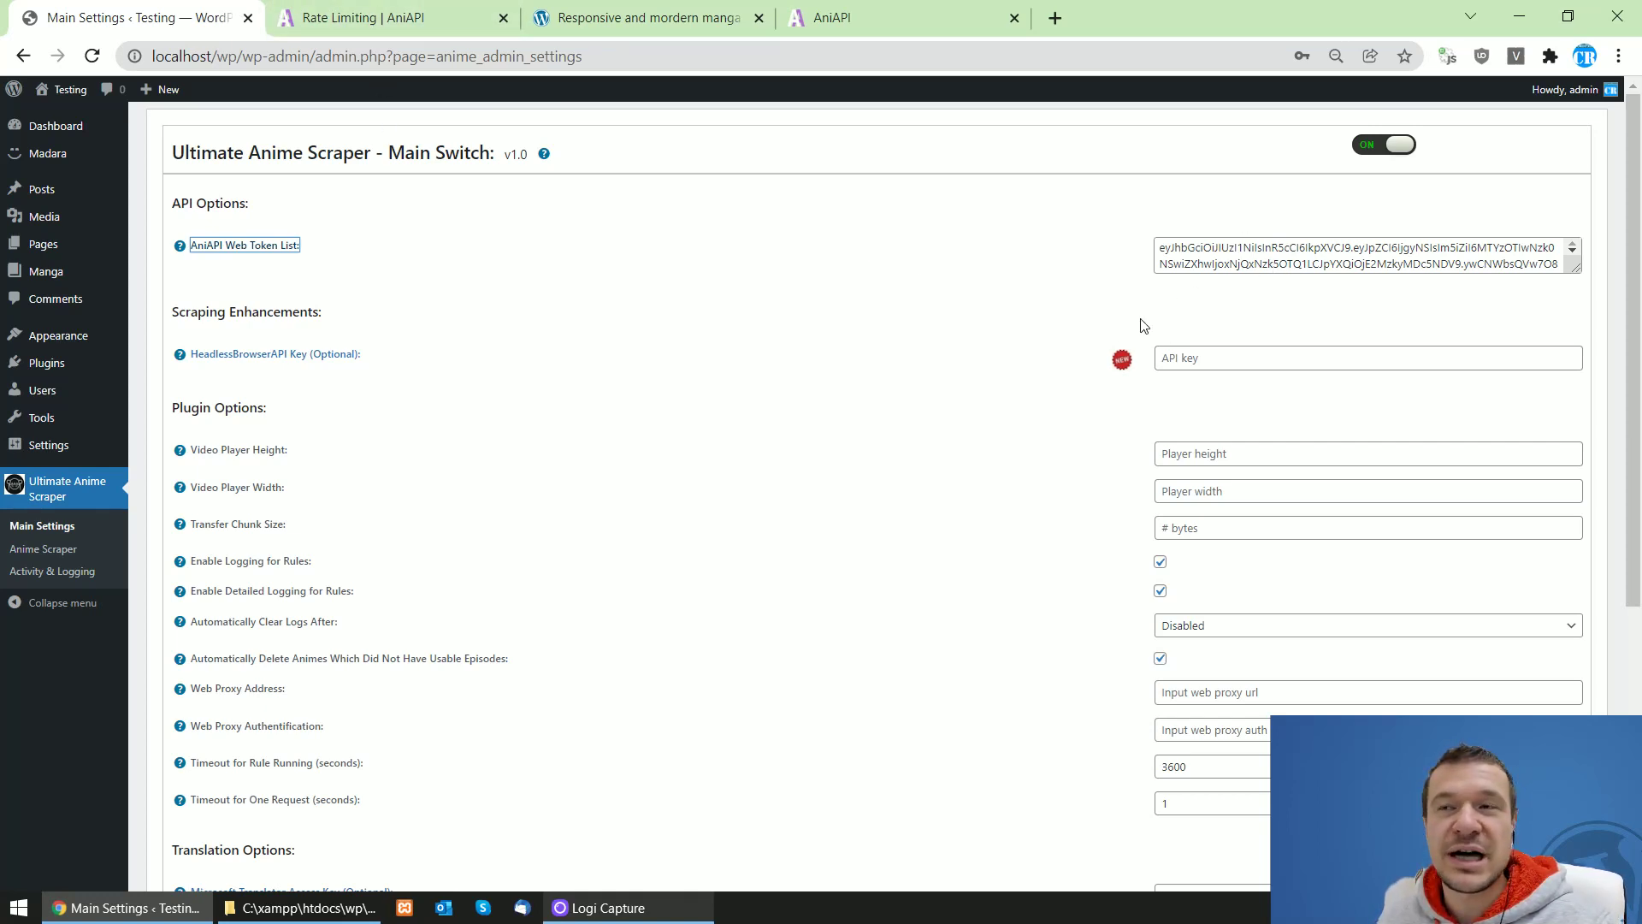
- Look over the Main Settings page, then go to Ultimate Anime Scraper > Anime Scraper
click(574, 423)
scroll(530, 444, down, 1)
scroll(568, 493, up, 1)
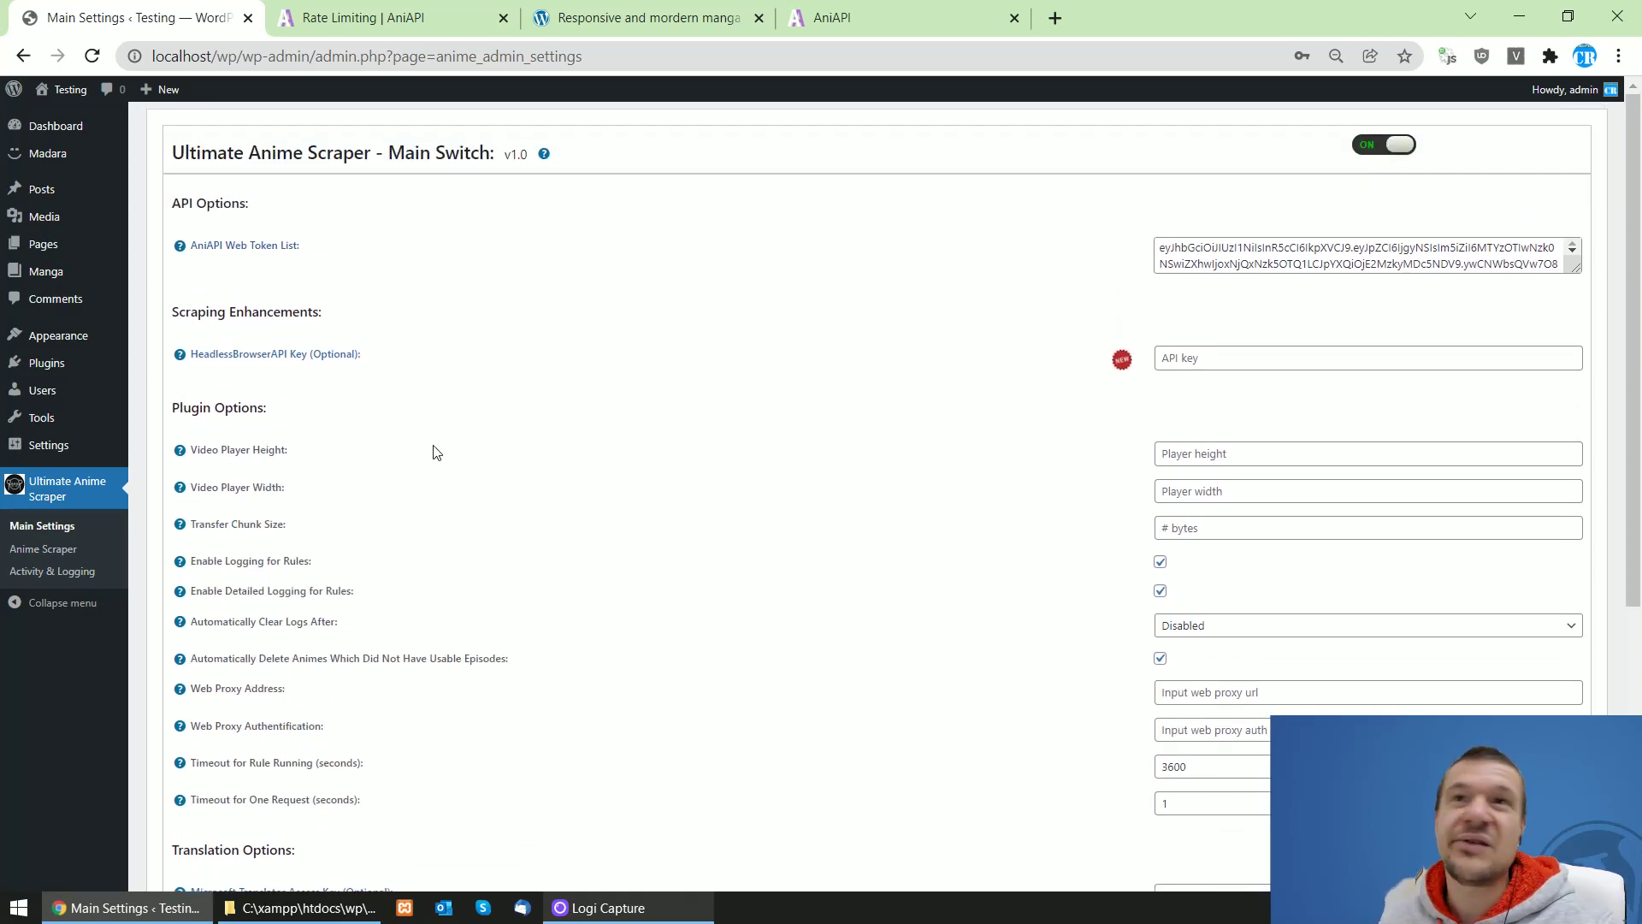
scroll(406, 518, down, 1)
scroll(406, 519, down, 2)
scroll(531, 419, down, 3)
scroll(496, 547, up, 5)
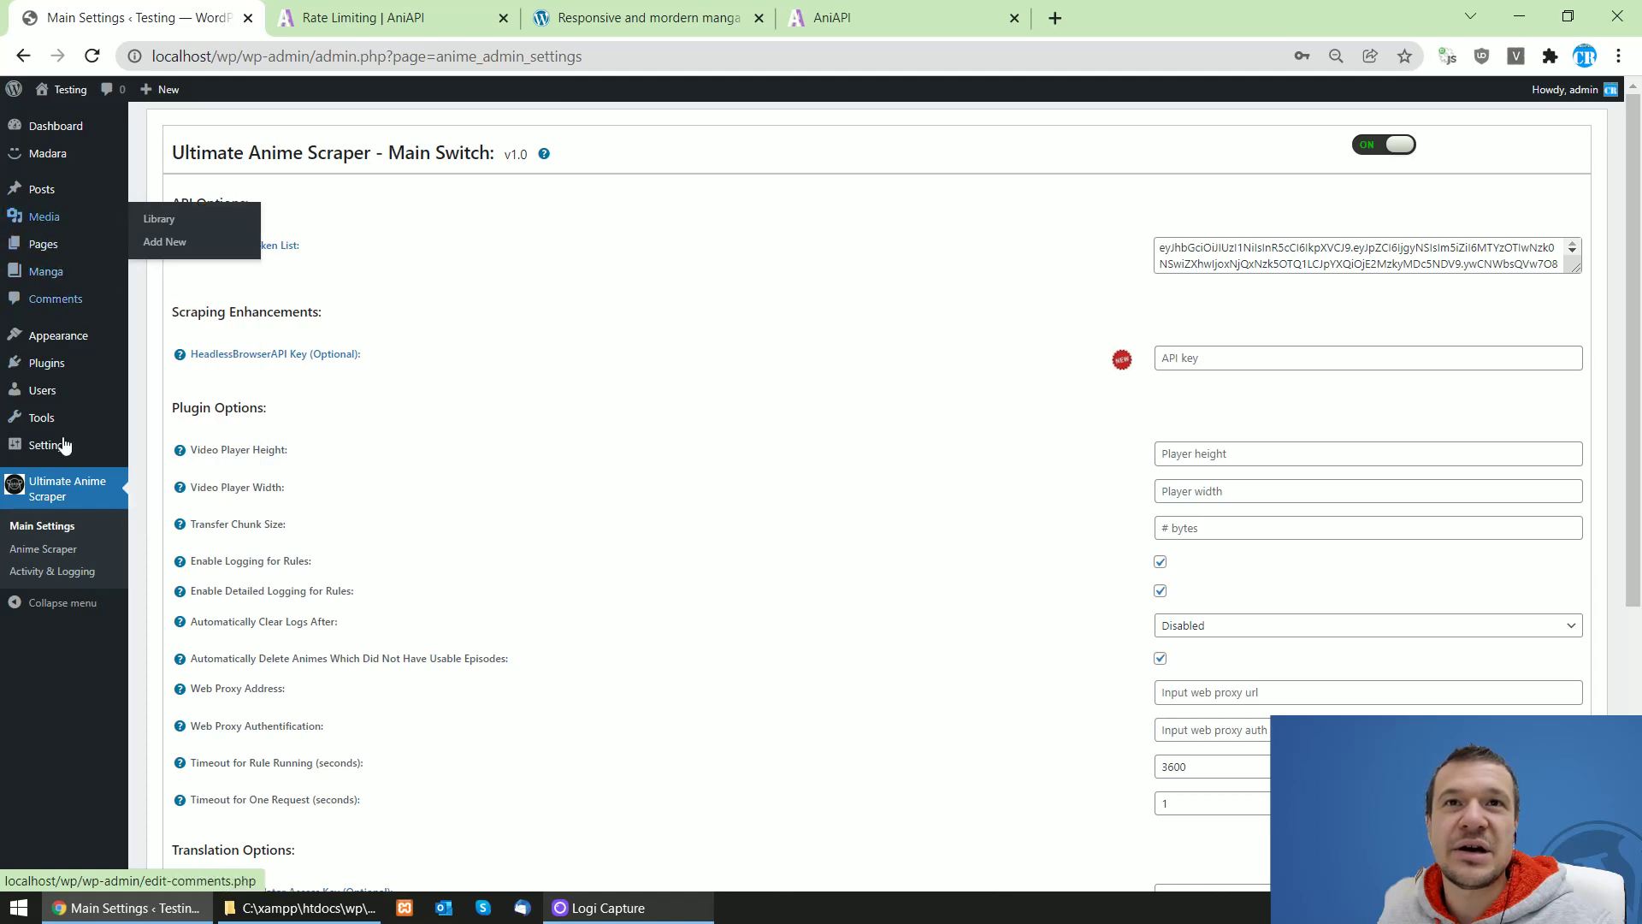
scroll(517, 678, down, 3)
scroll(214, 563, up, 3)
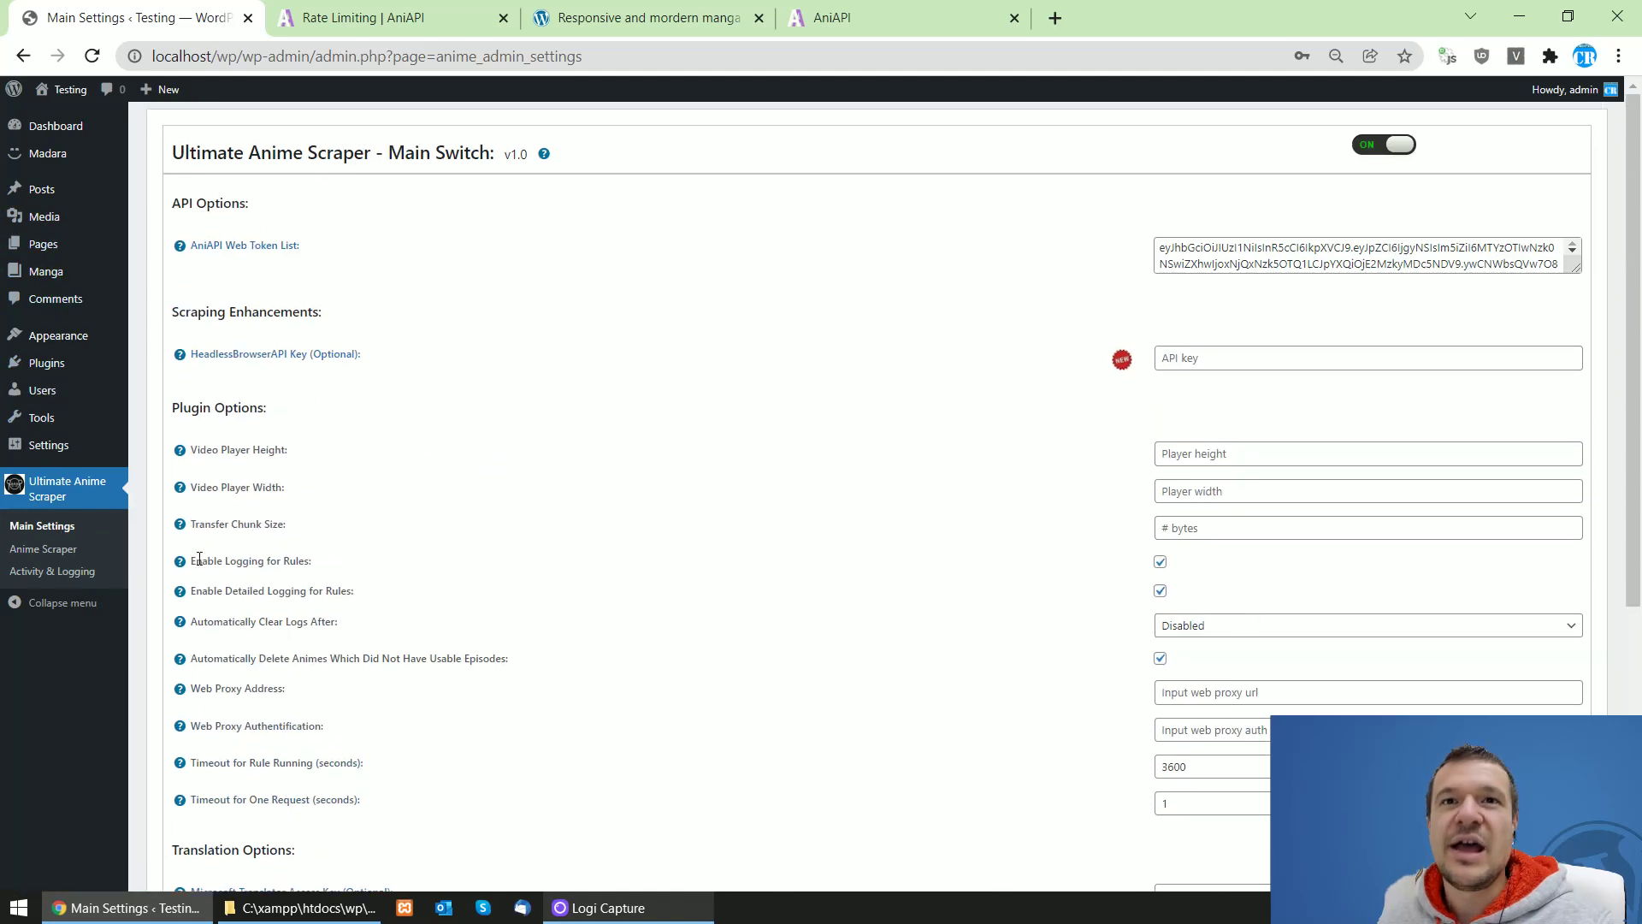
click(45, 550)
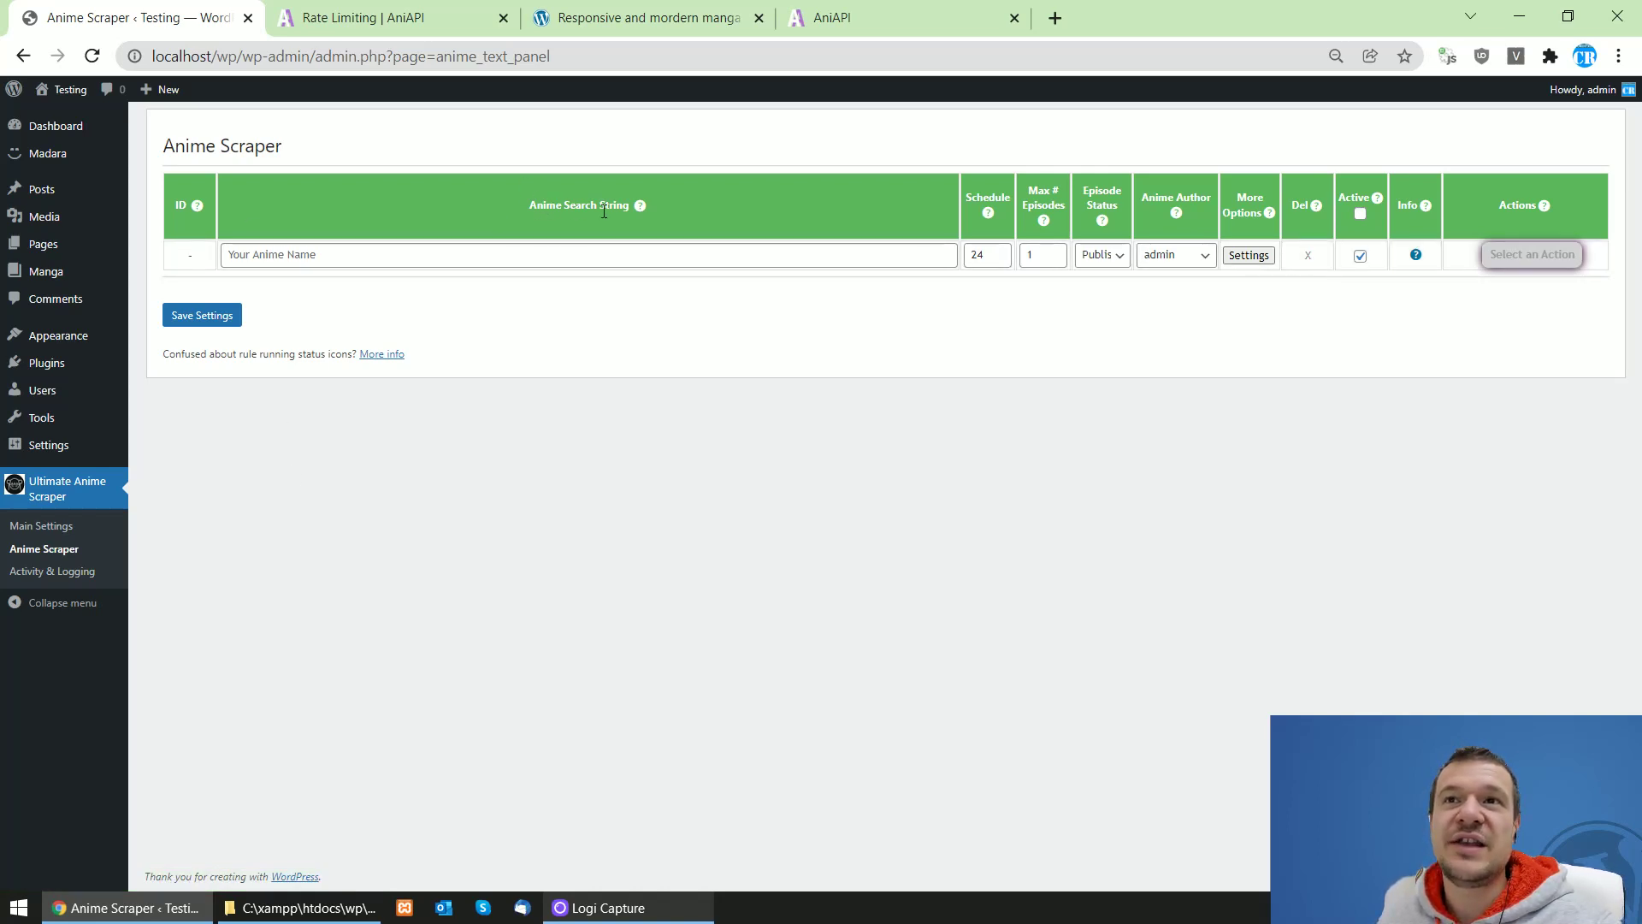
- Save a rule with Anime Search String 'naruto' and open the Manga list in a new tab
click(301, 256)
click(277, 296)
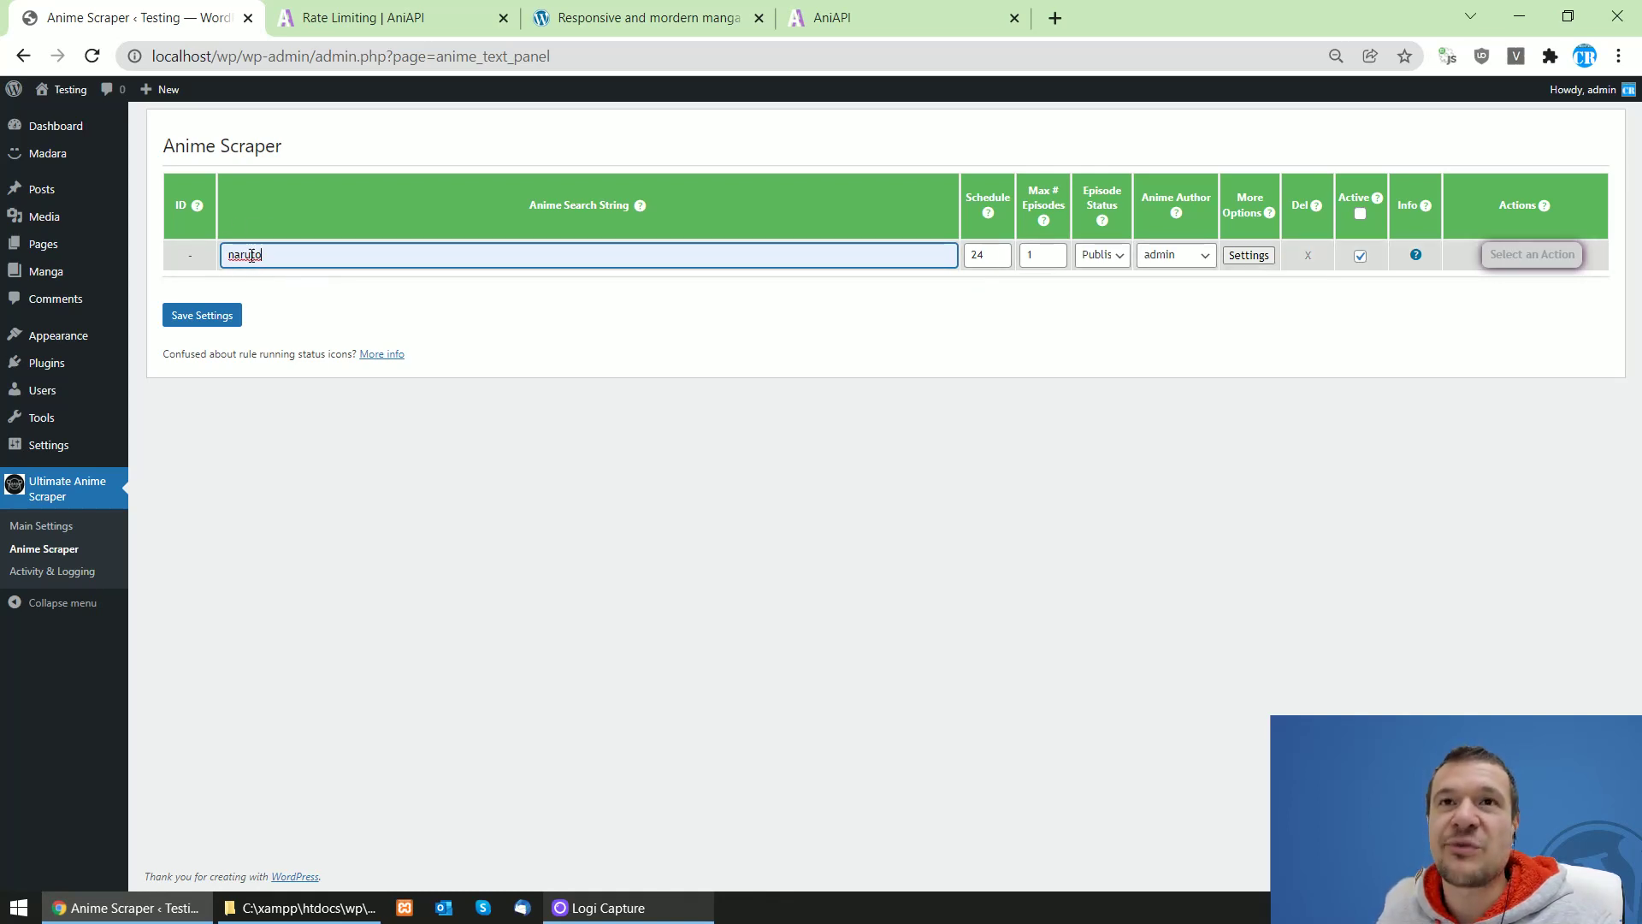
click(261, 256)
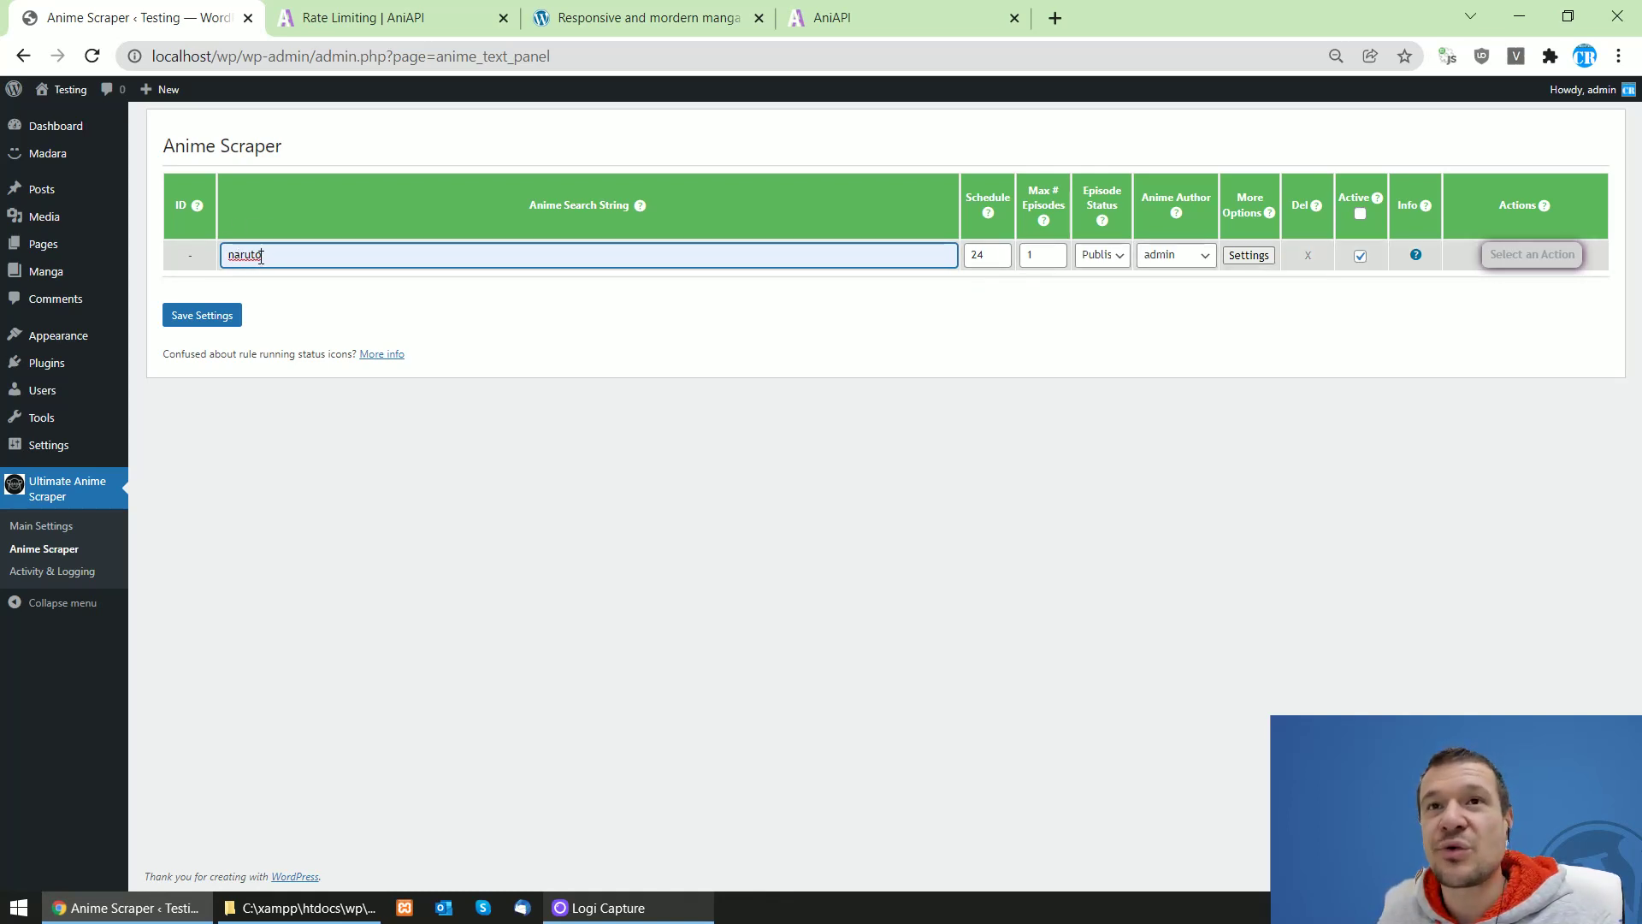
click(215, 317)
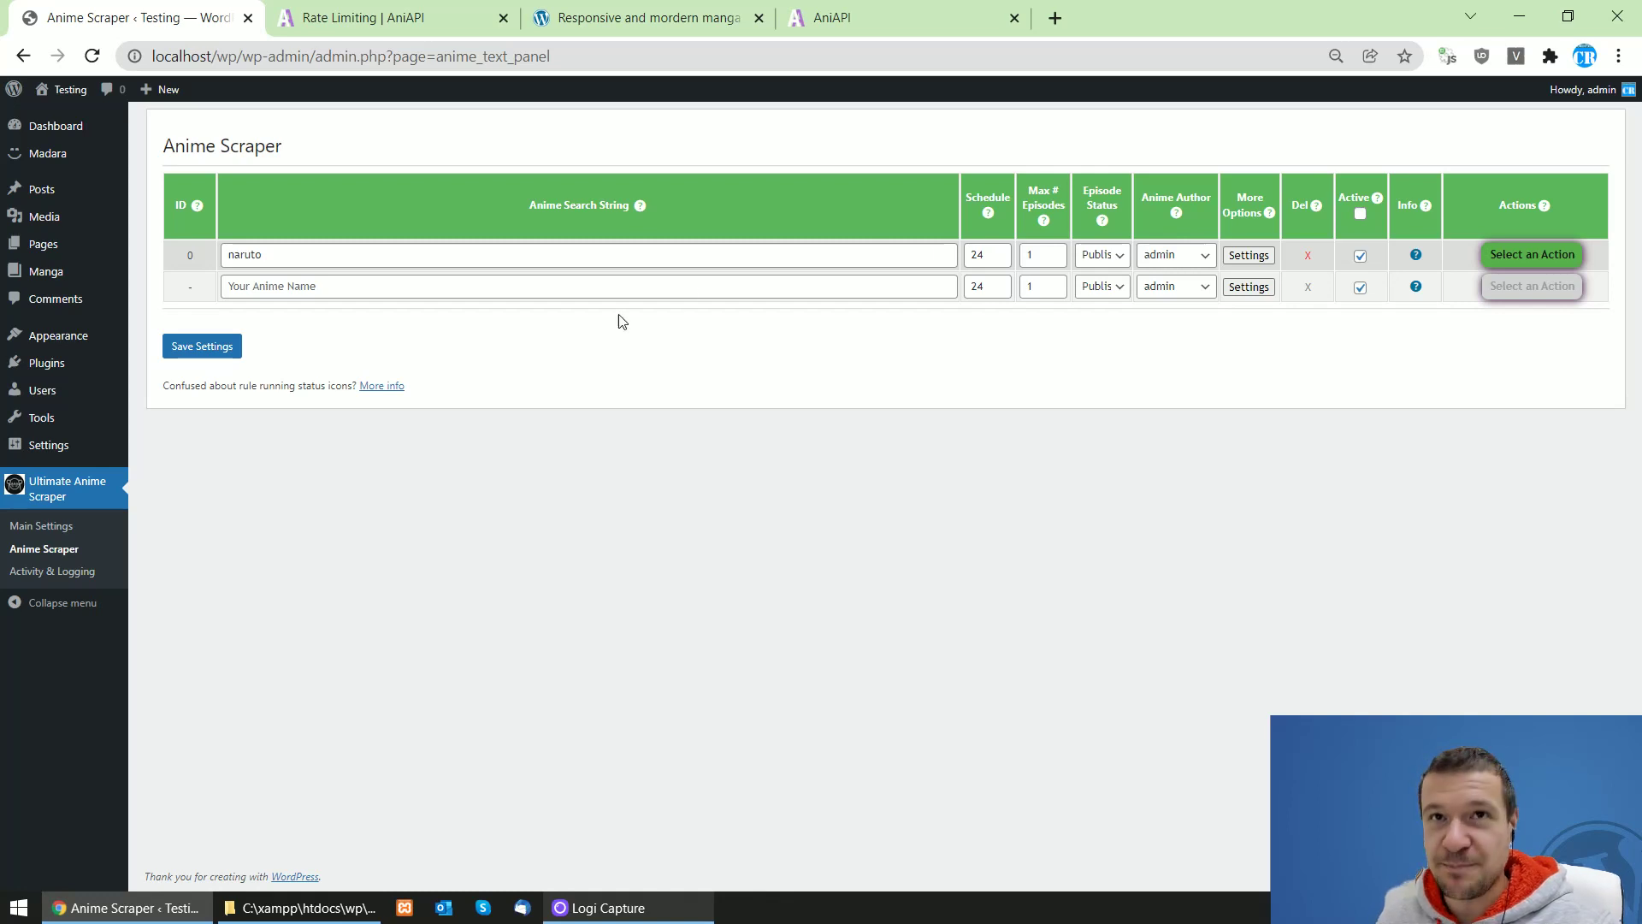
middle_click(49, 272)
- Run the naruto rule now via Select an Action, then check the Manga list for imports
click(648, 17)
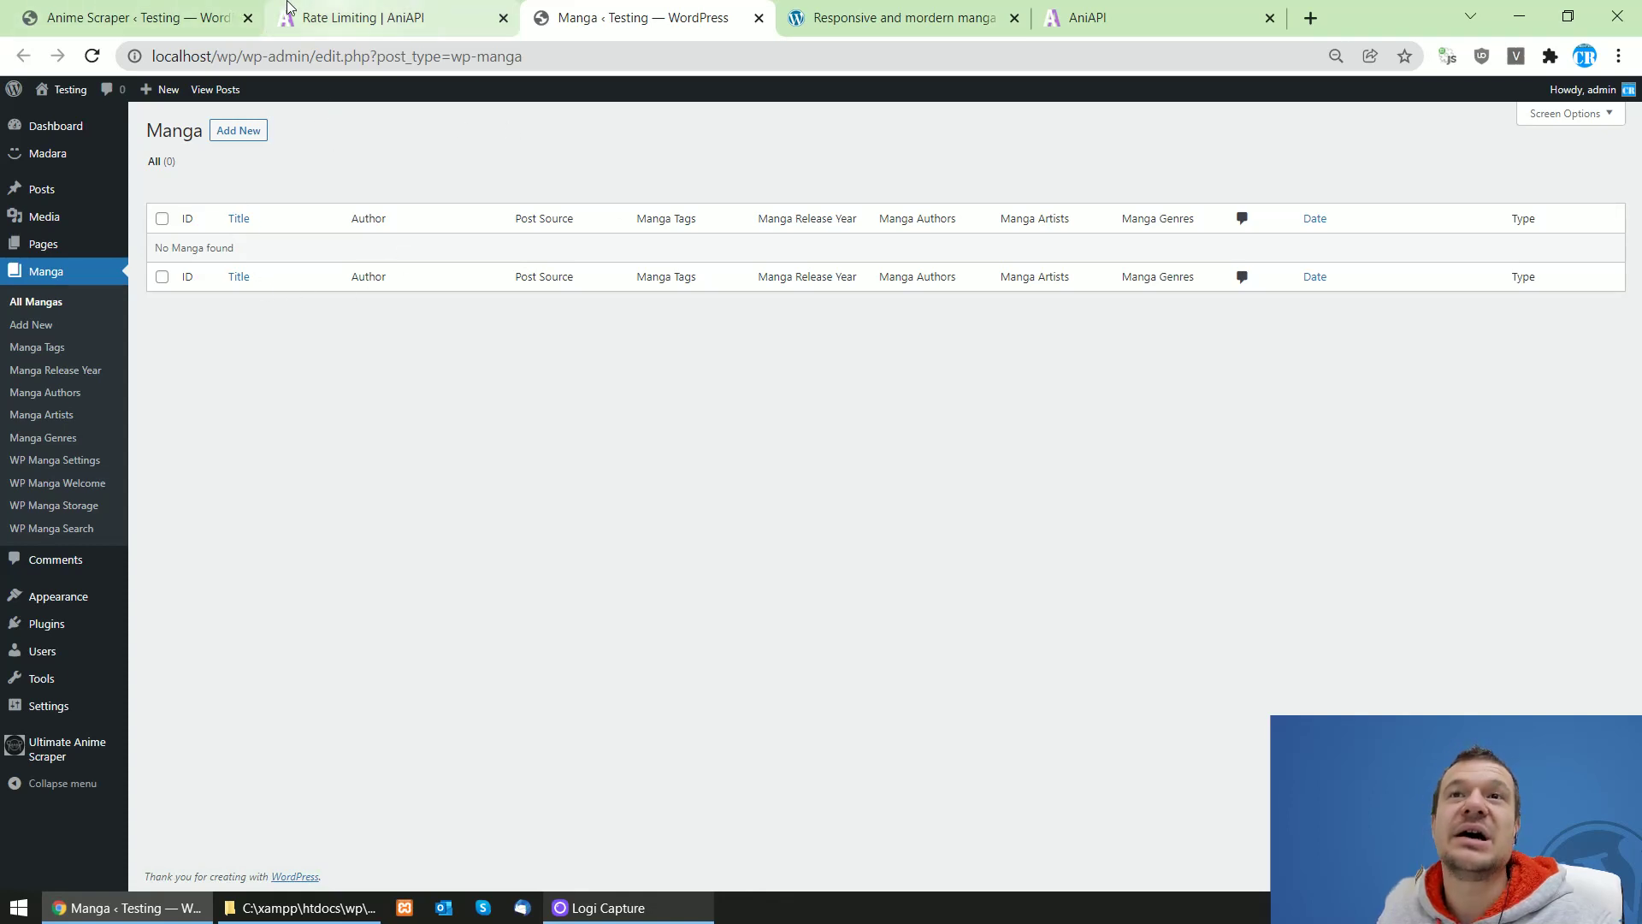
click(224, 12)
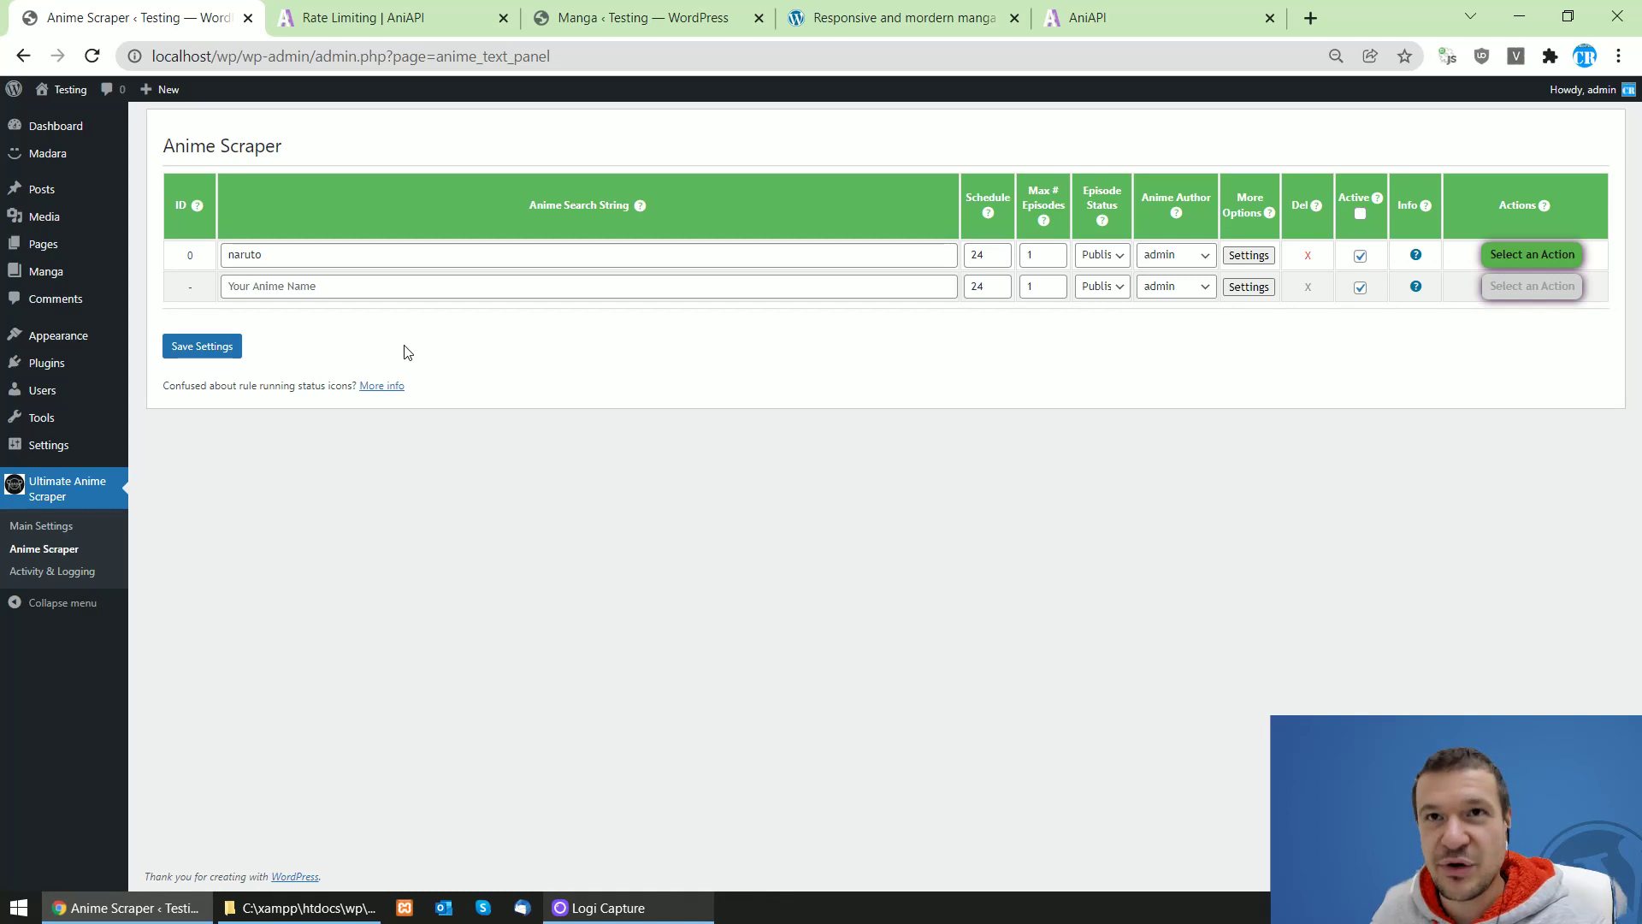
click(1512, 255)
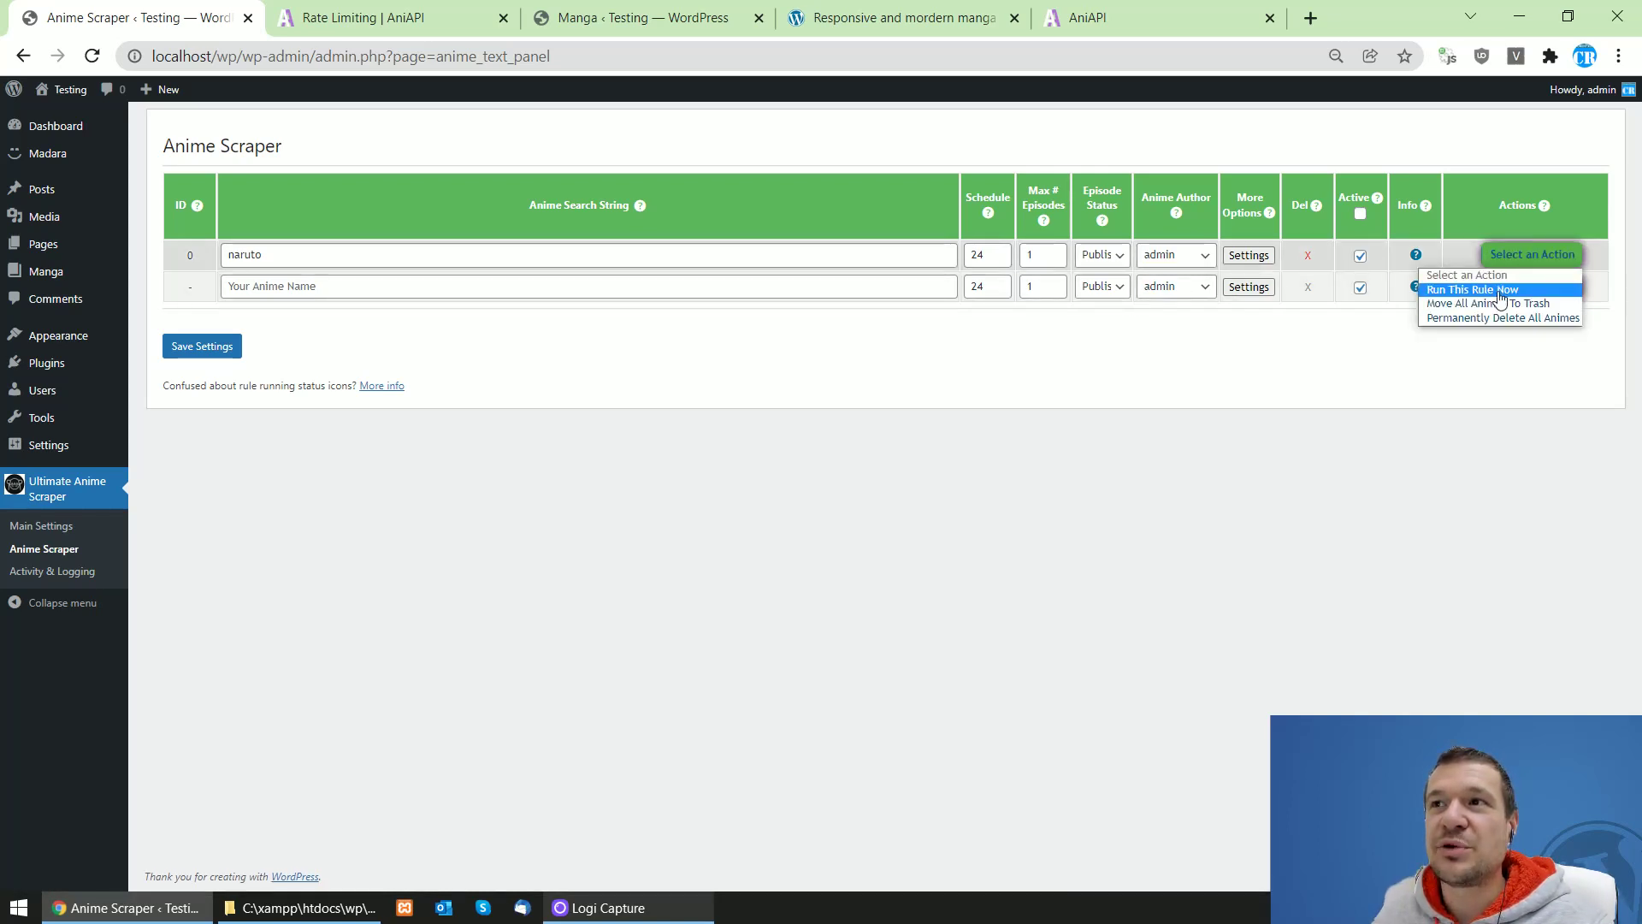
click(1499, 292)
key(Return)
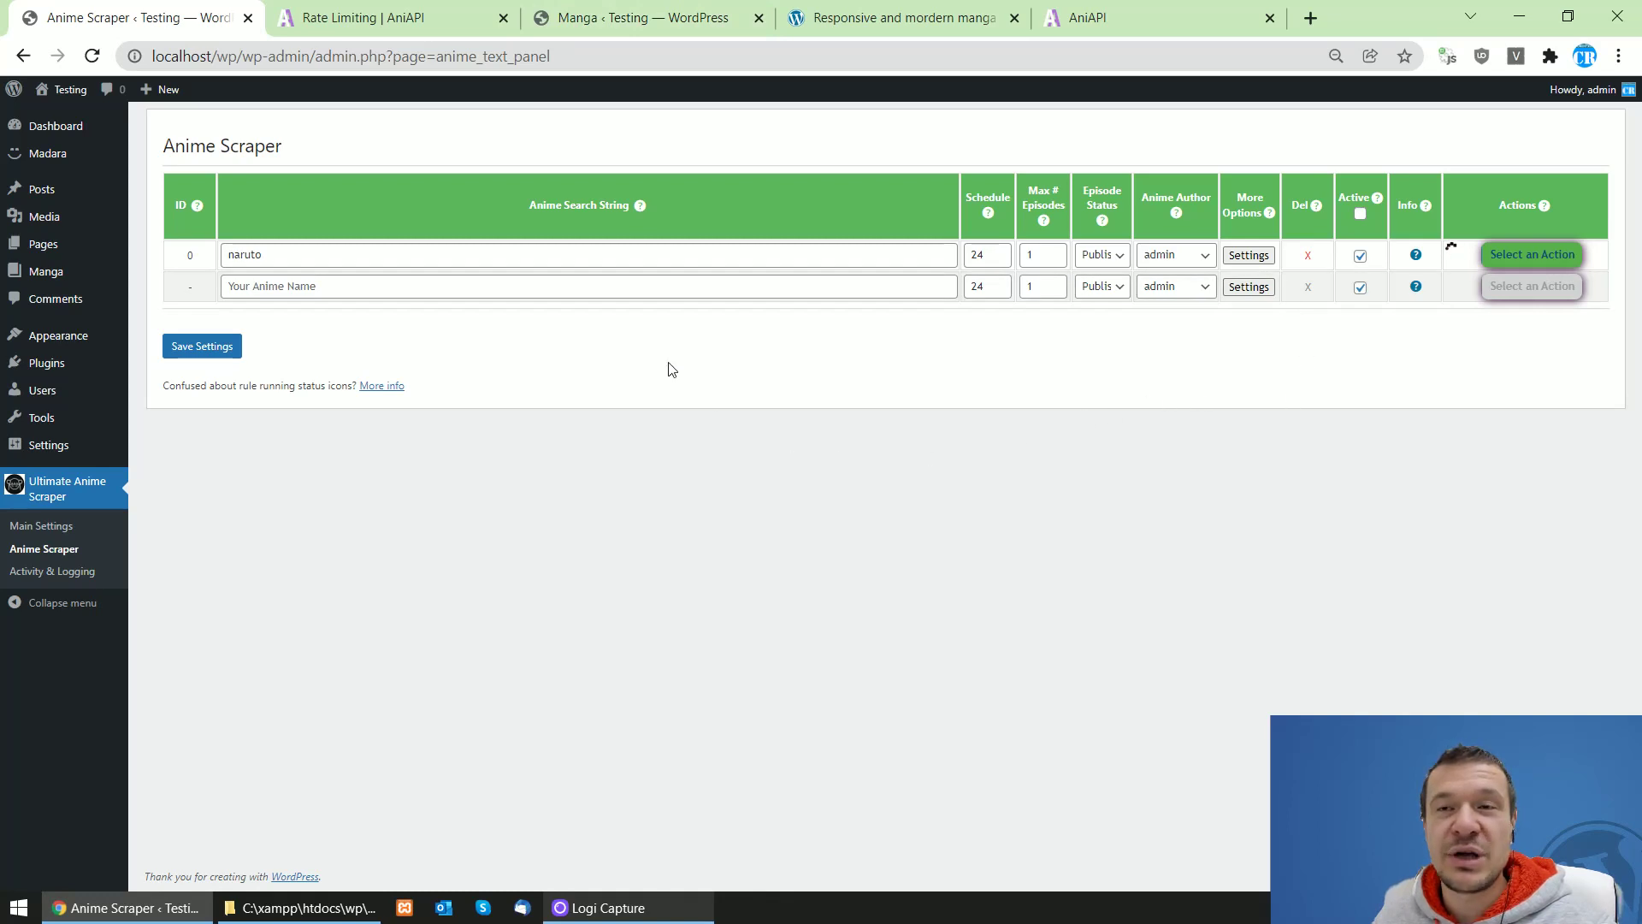
click(609, 27)
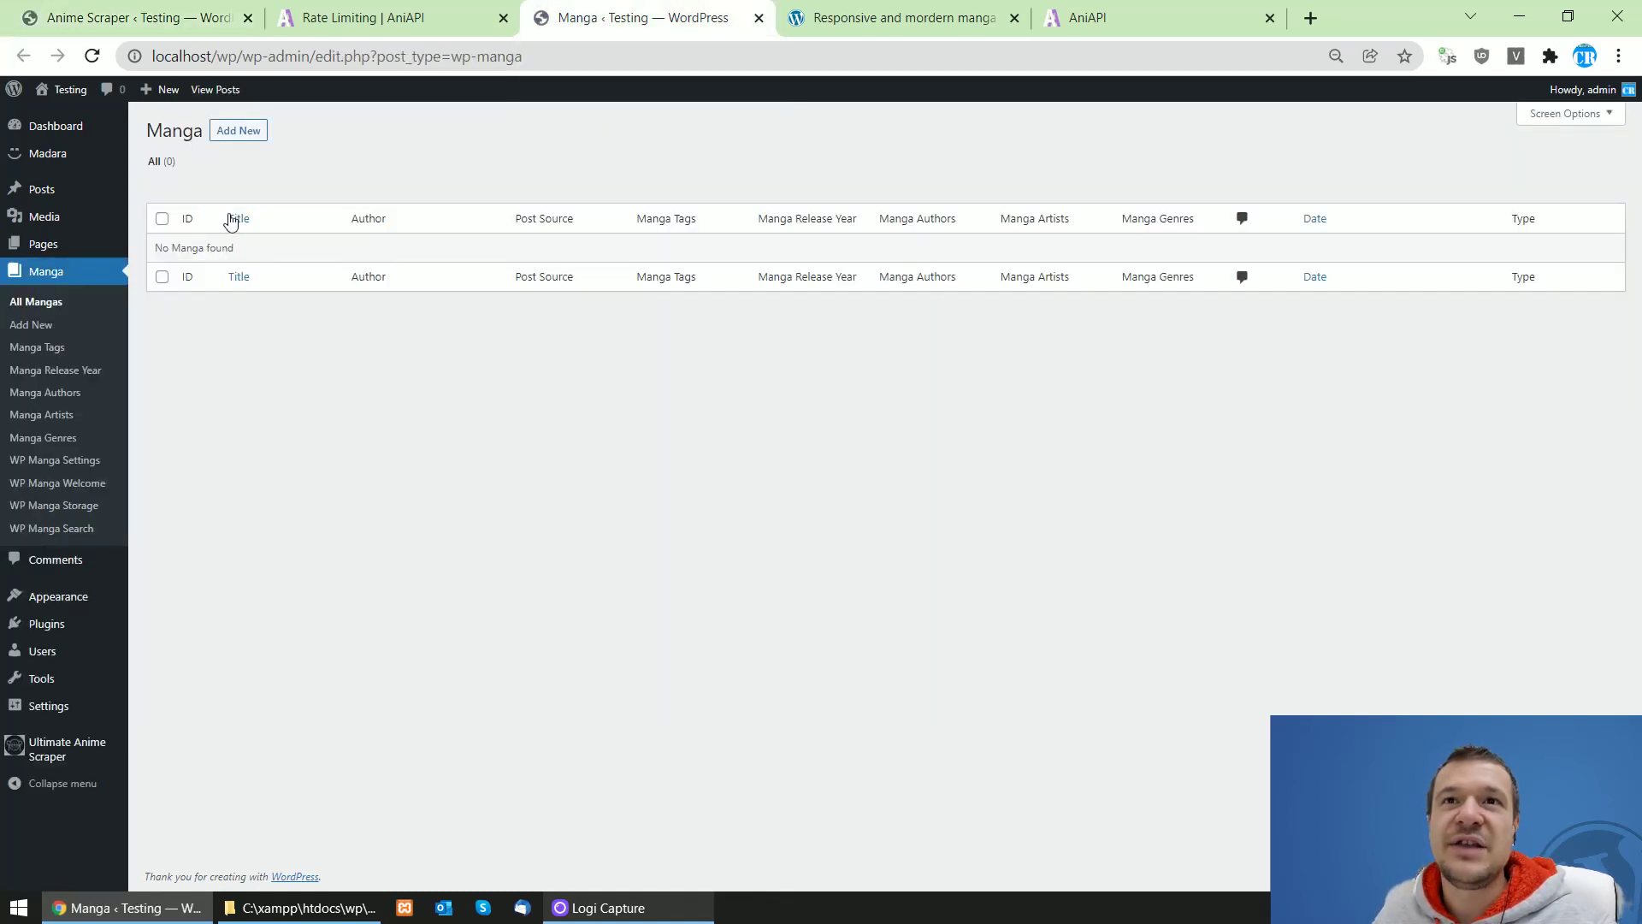
- Return to the Anime Scraper rules tab showing the completed naruto rule
click(145, 9)
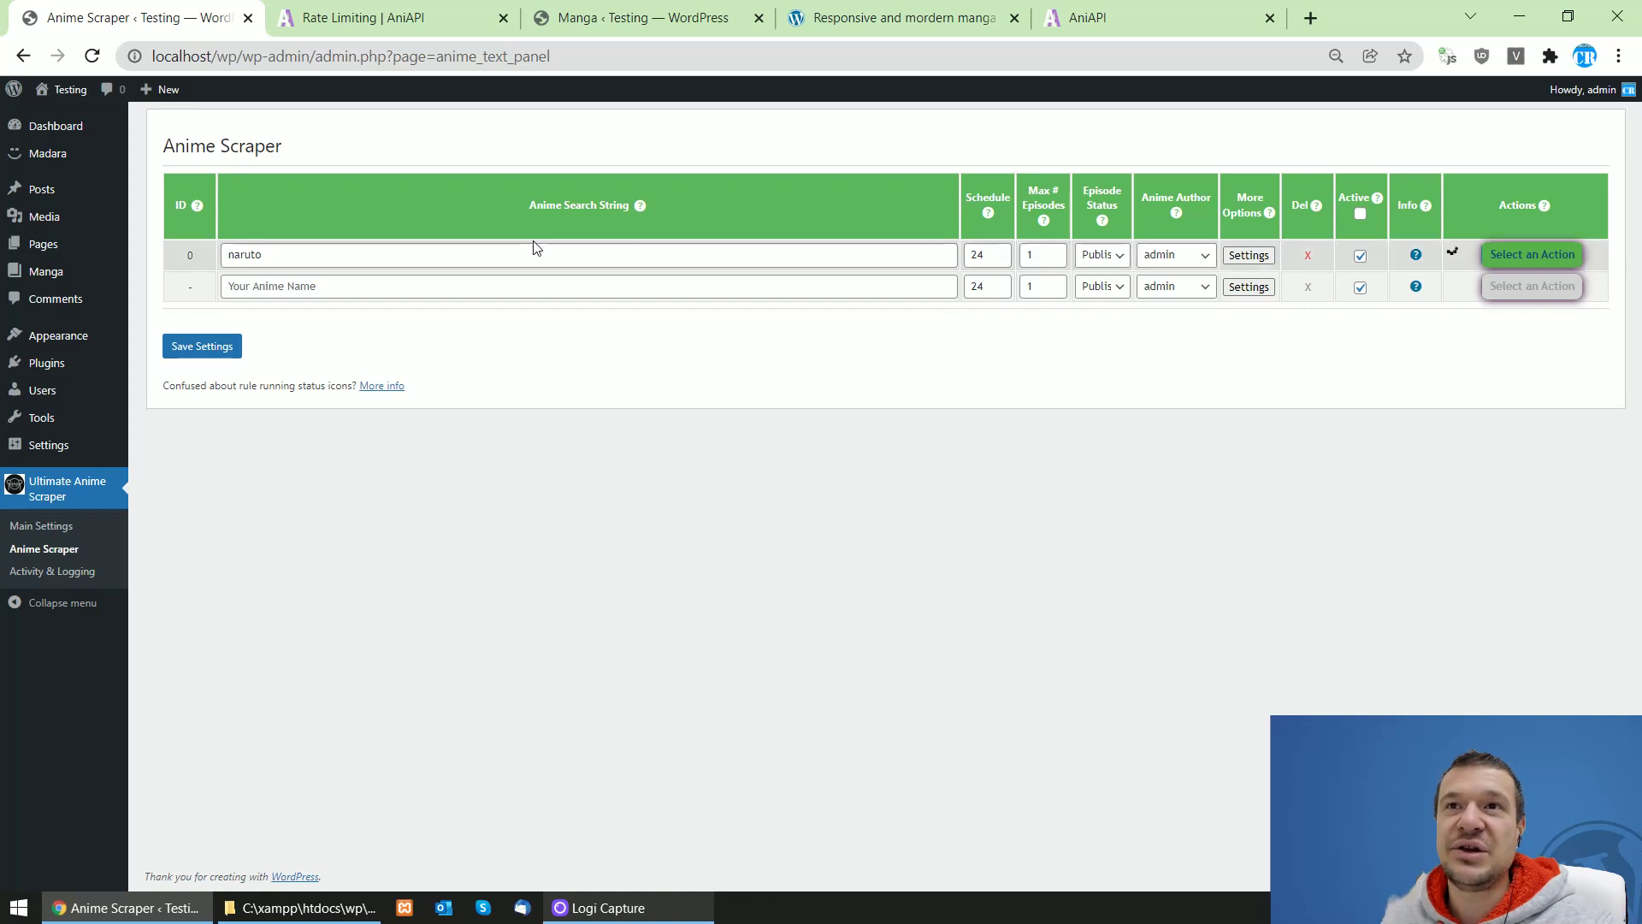
double_click(980, 259)
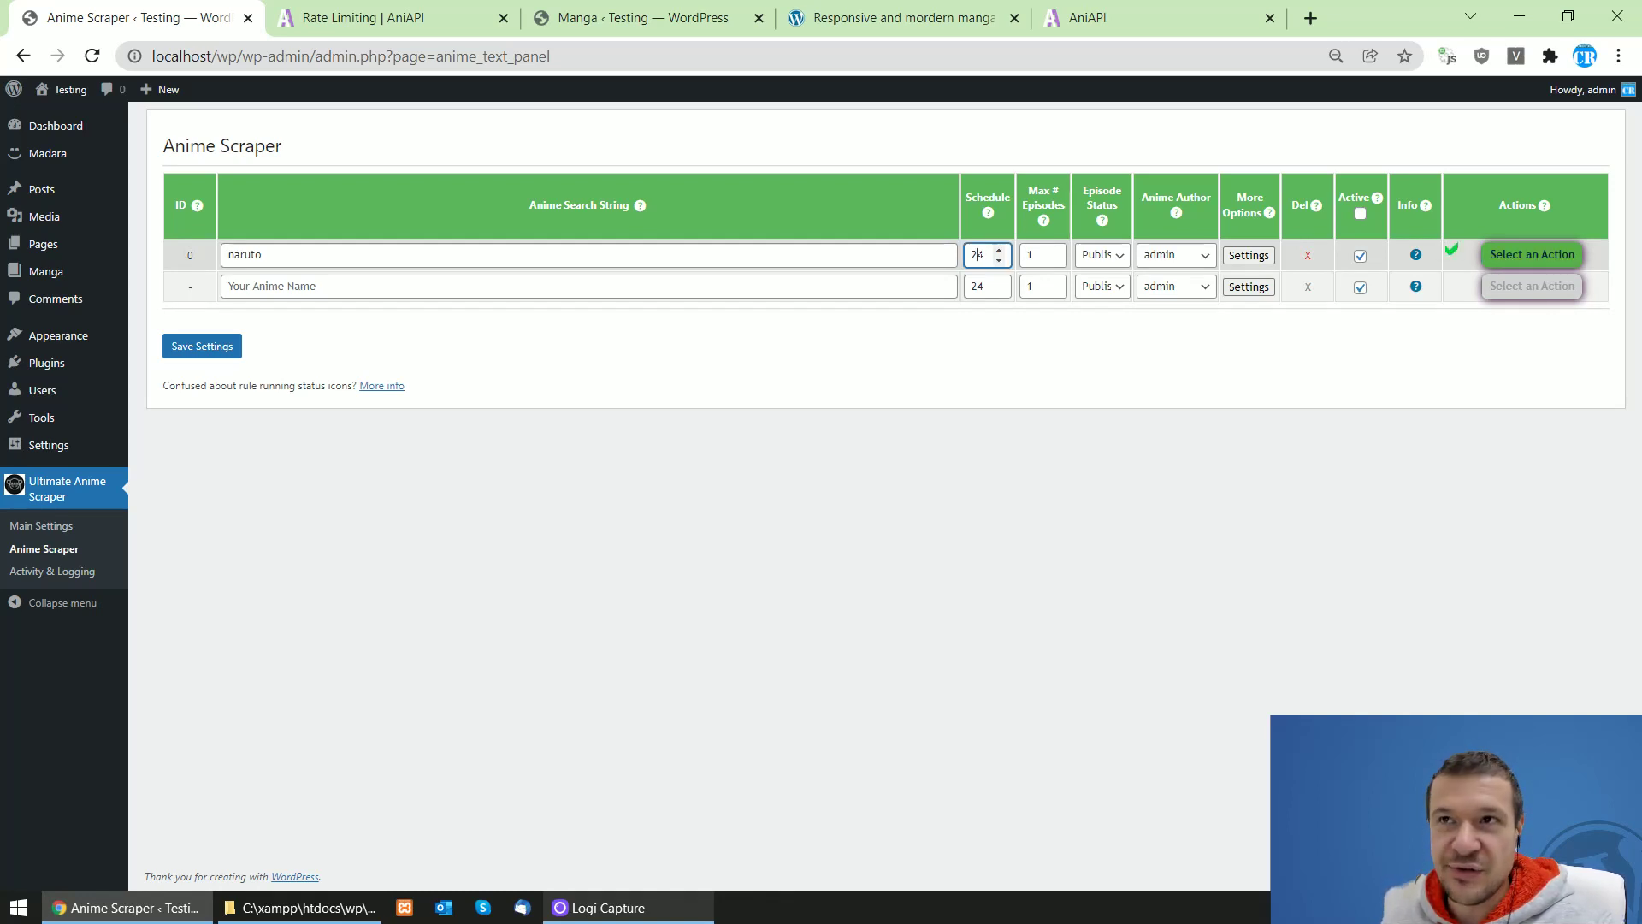
drag(1024, 187, 1068, 208)
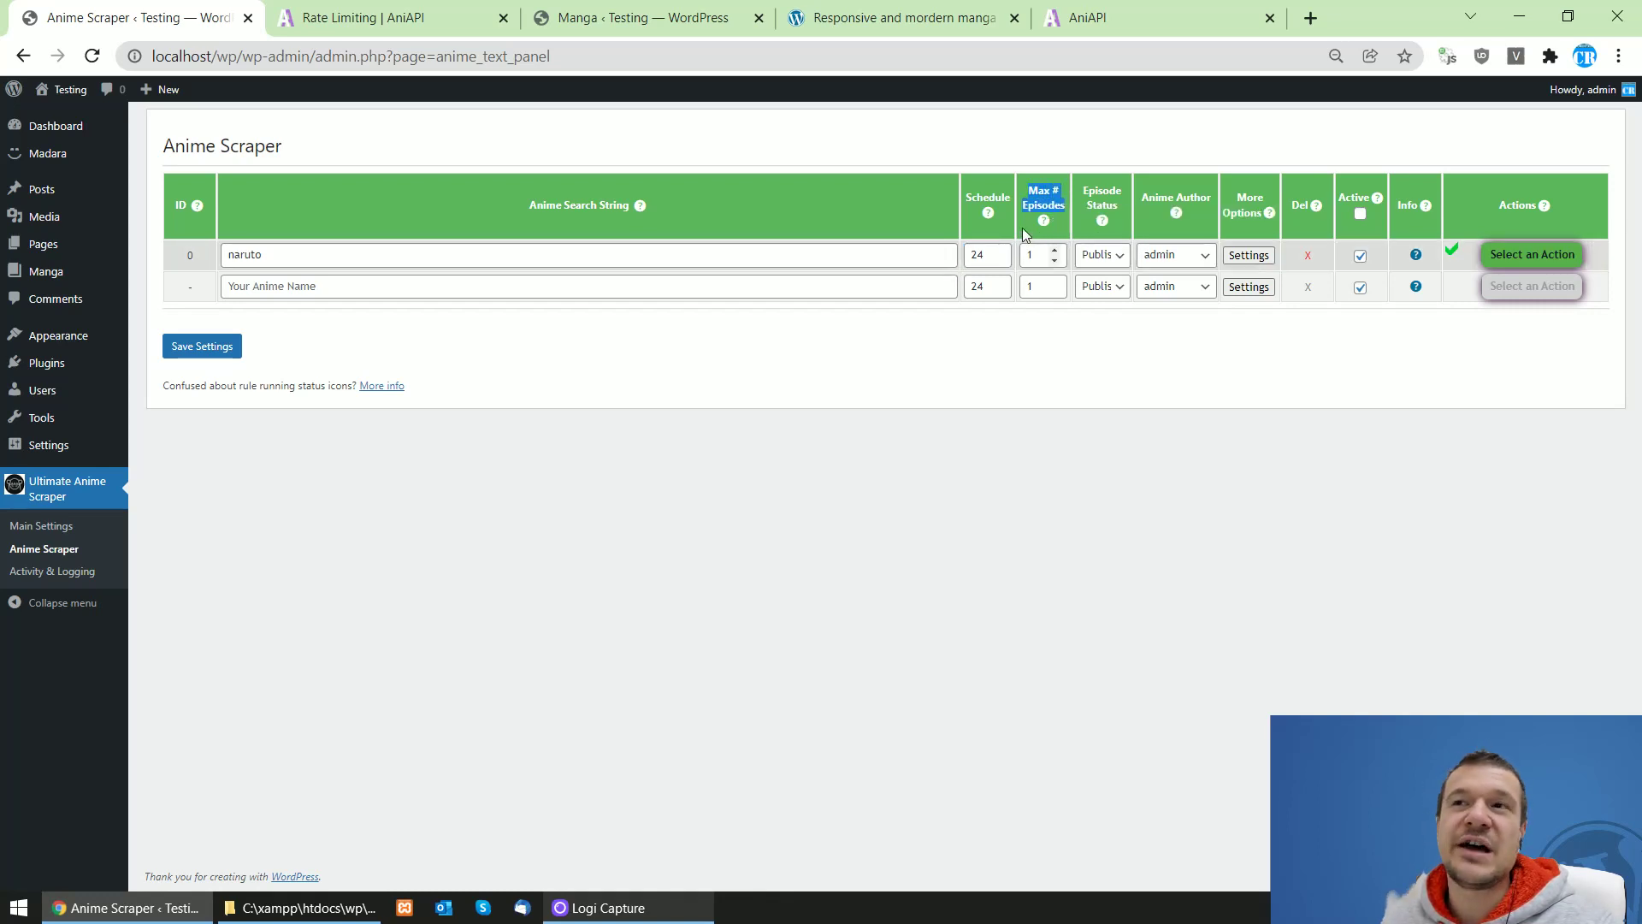
double_click(1035, 255)
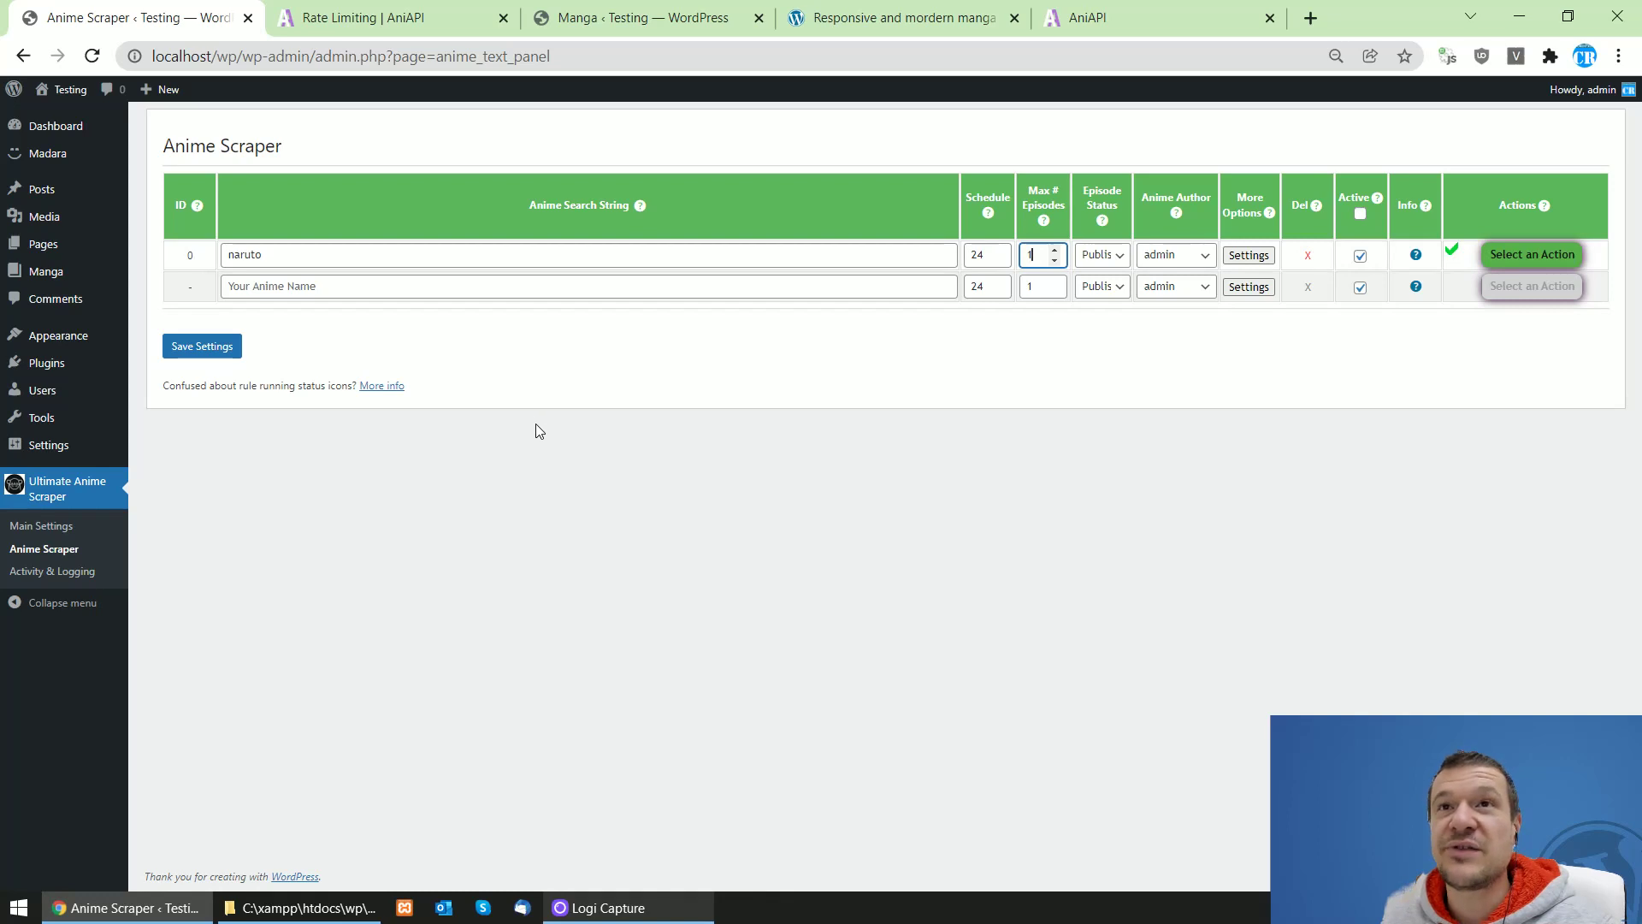
- Refresh the Manga list and open the imported Naruto post's Manga Chapters List
click(598, 17)
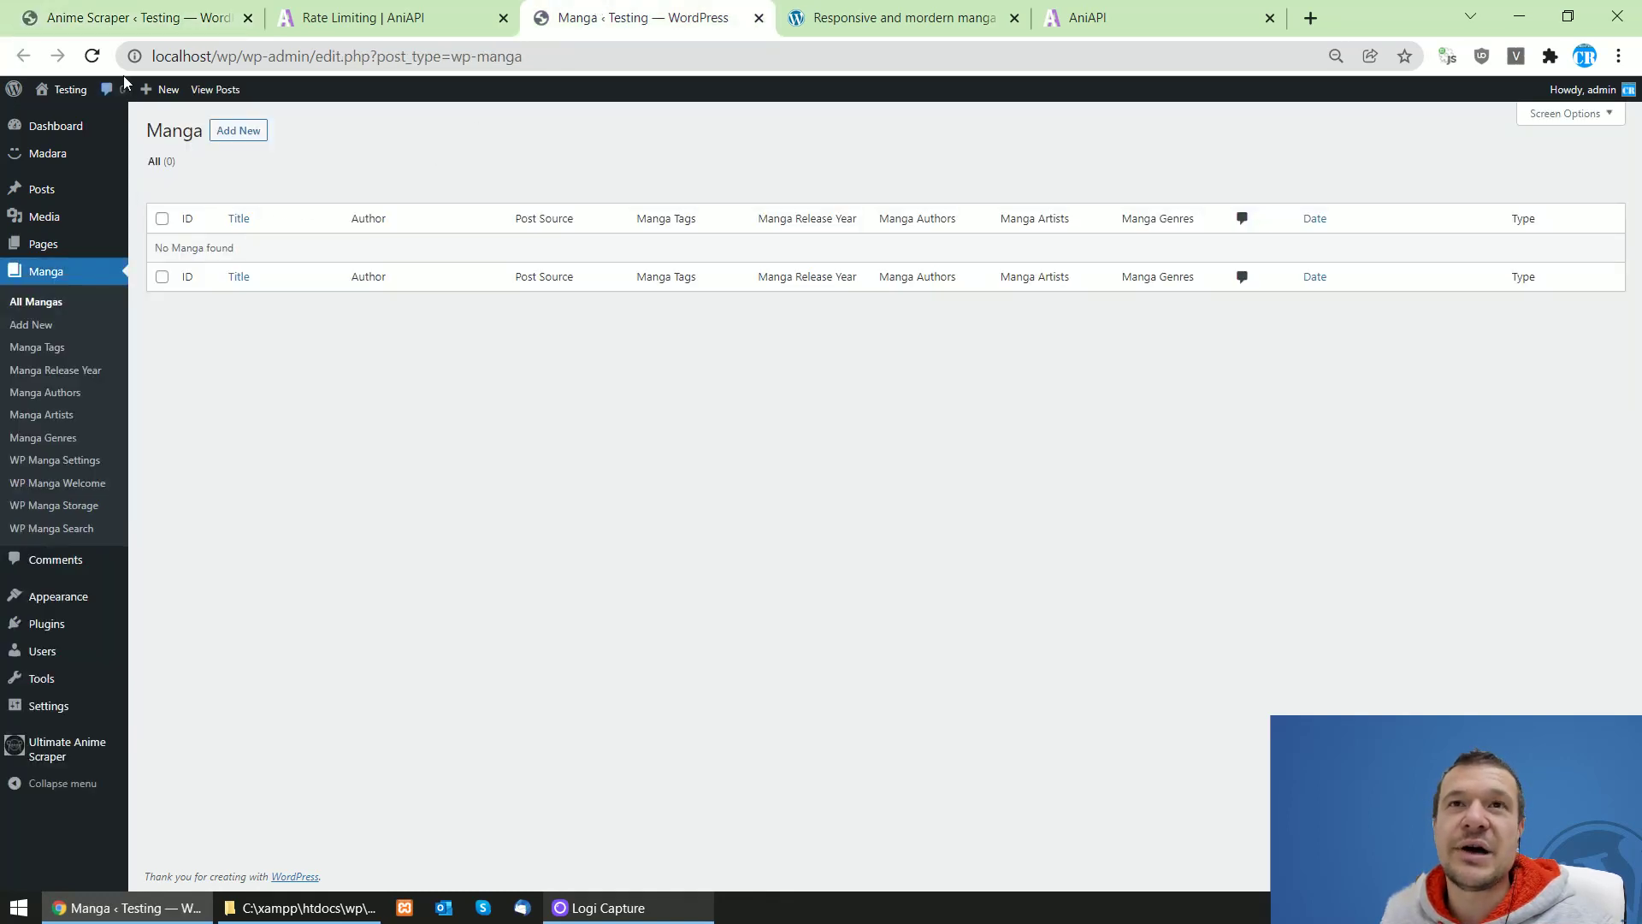
click(92, 55)
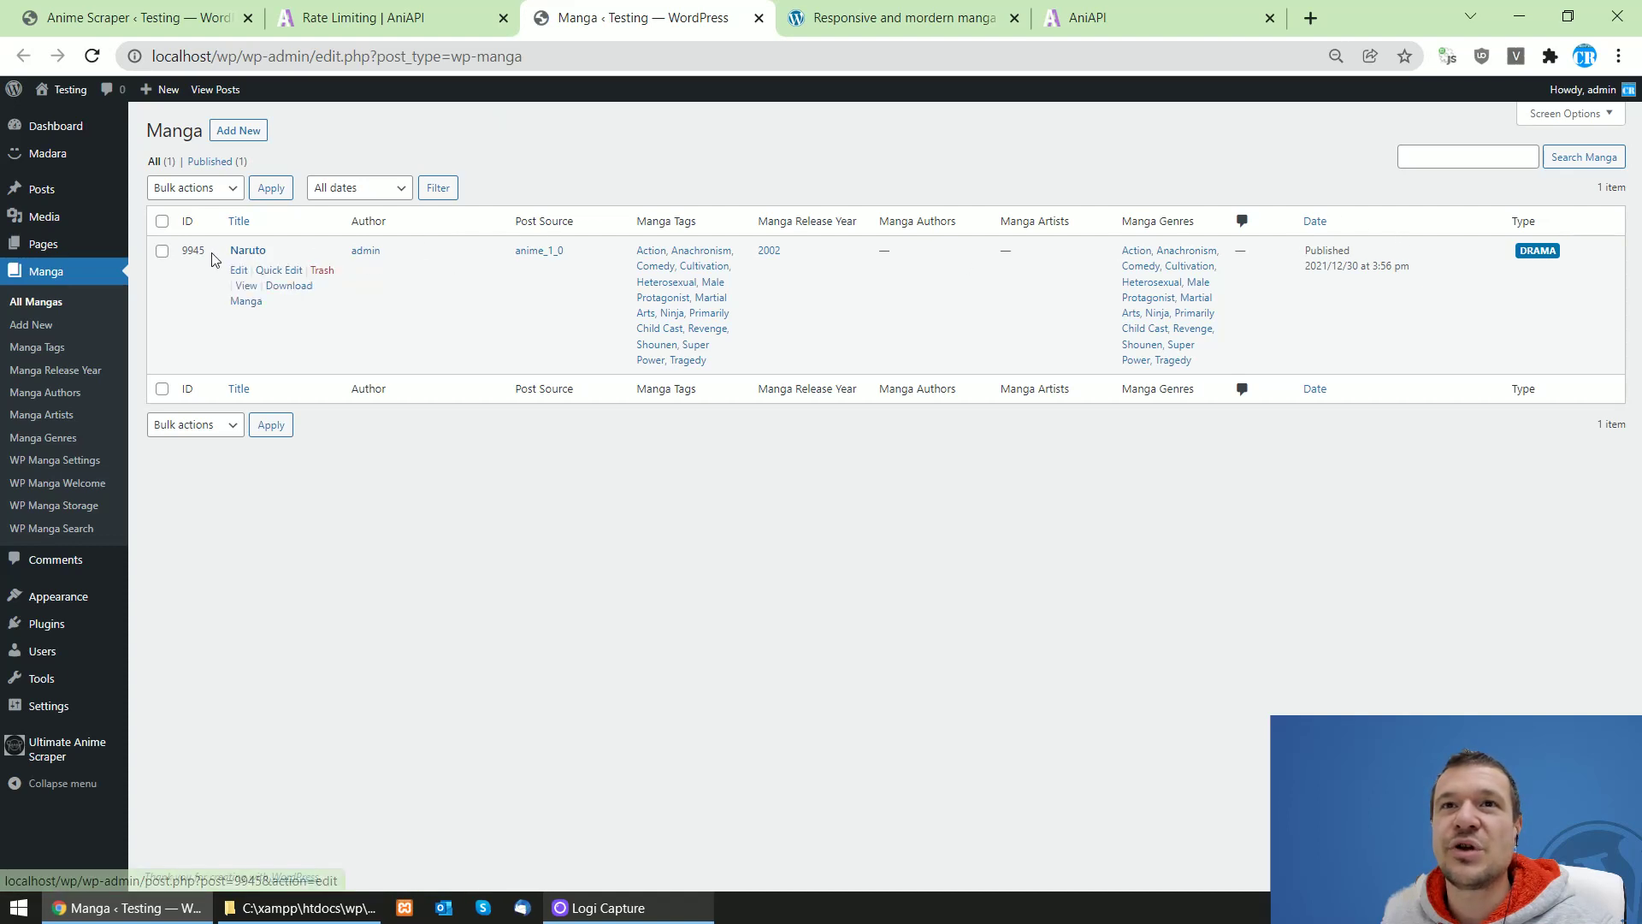
click(254, 251)
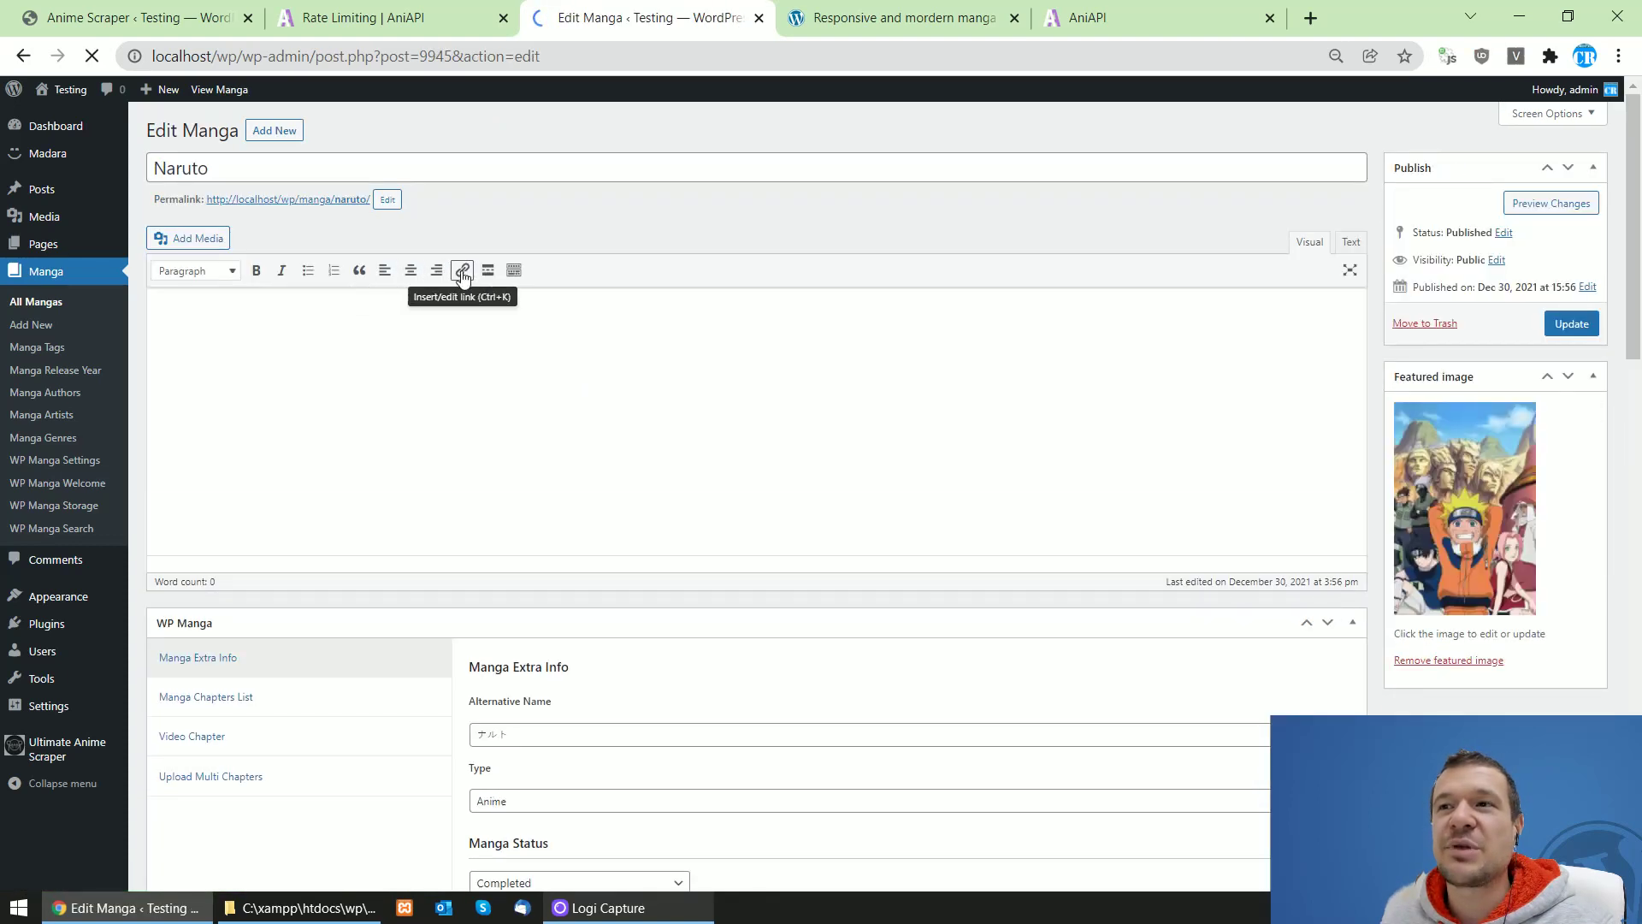
scroll(370, 417, down, 1)
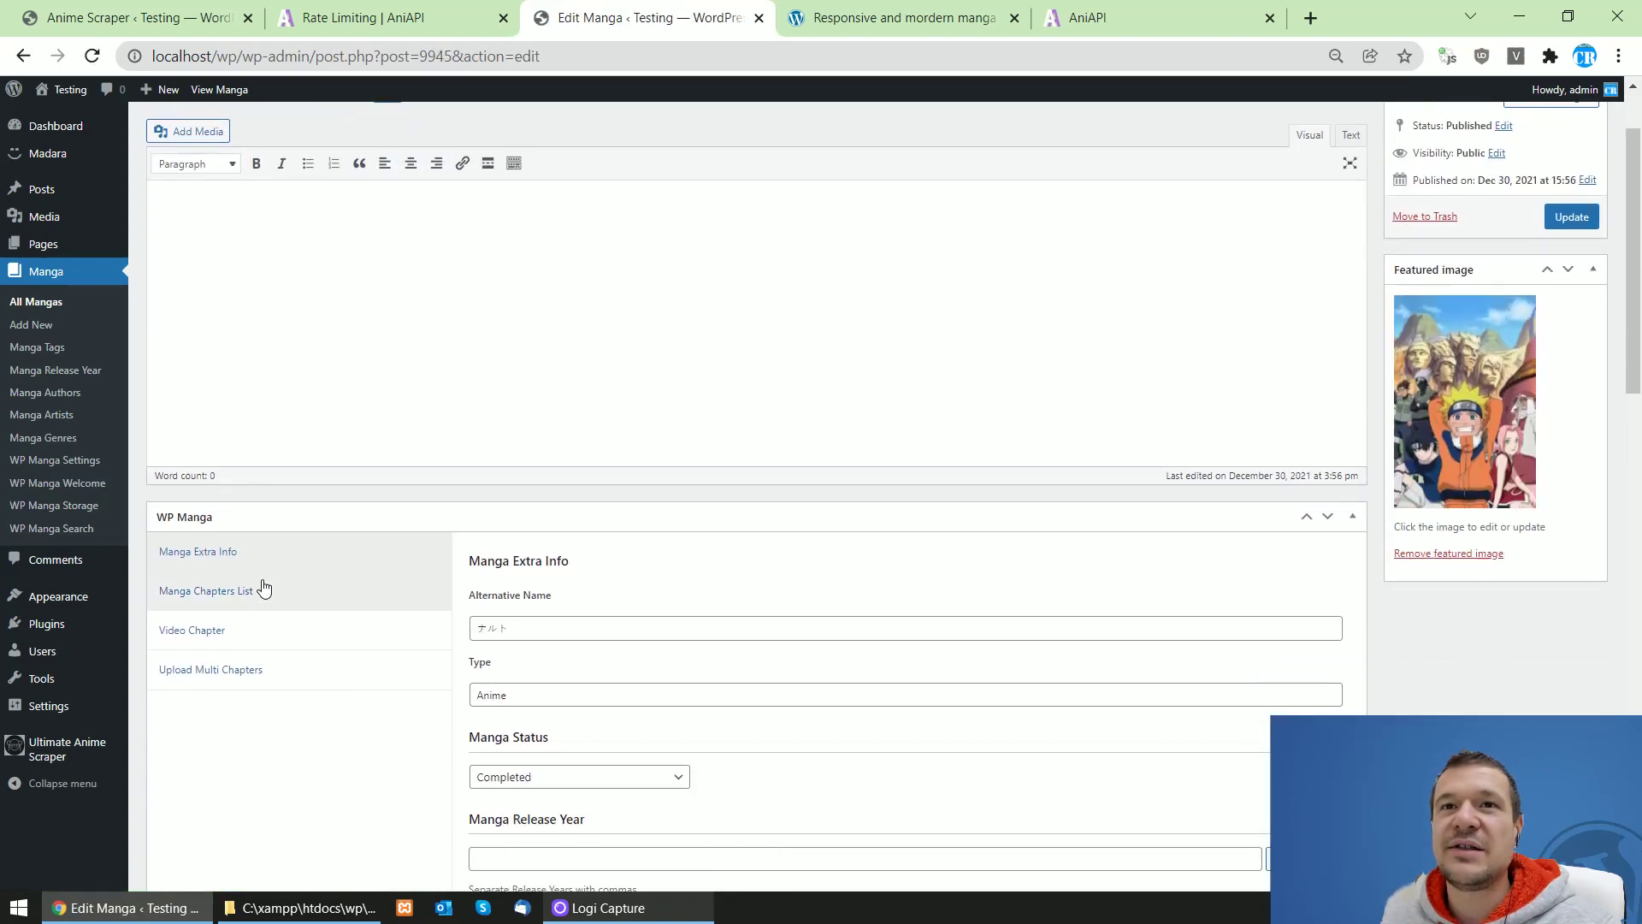
click(170, 598)
scroll(218, 598, down, 1)
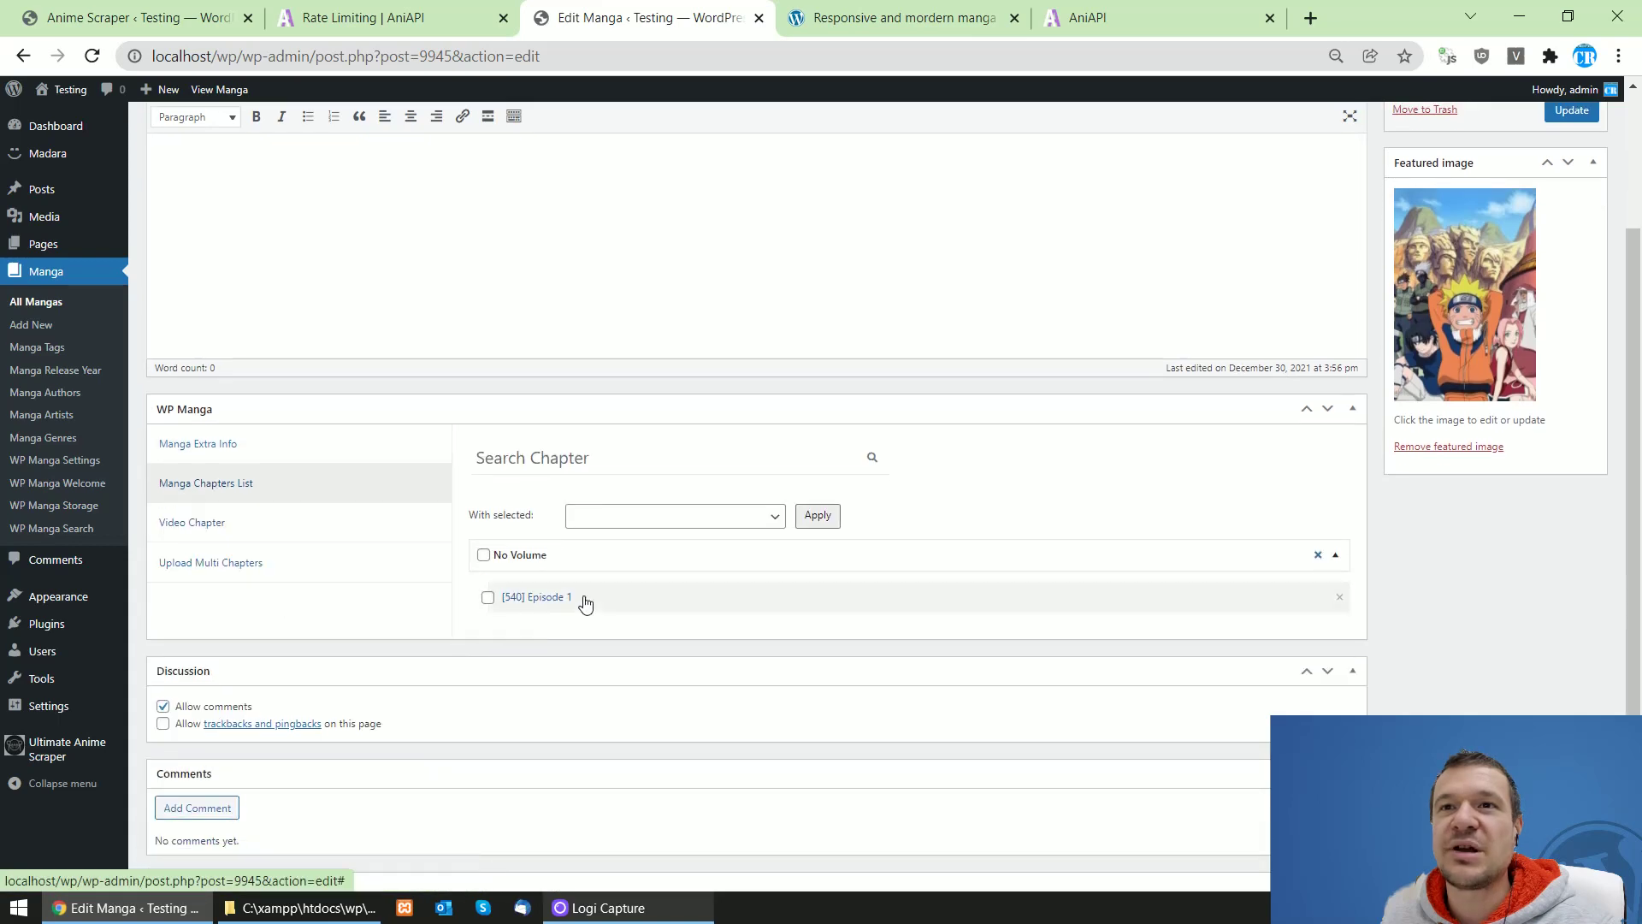
- Open the Episode 1 chapter, mute, play and pause its video, then close it
click(531, 599)
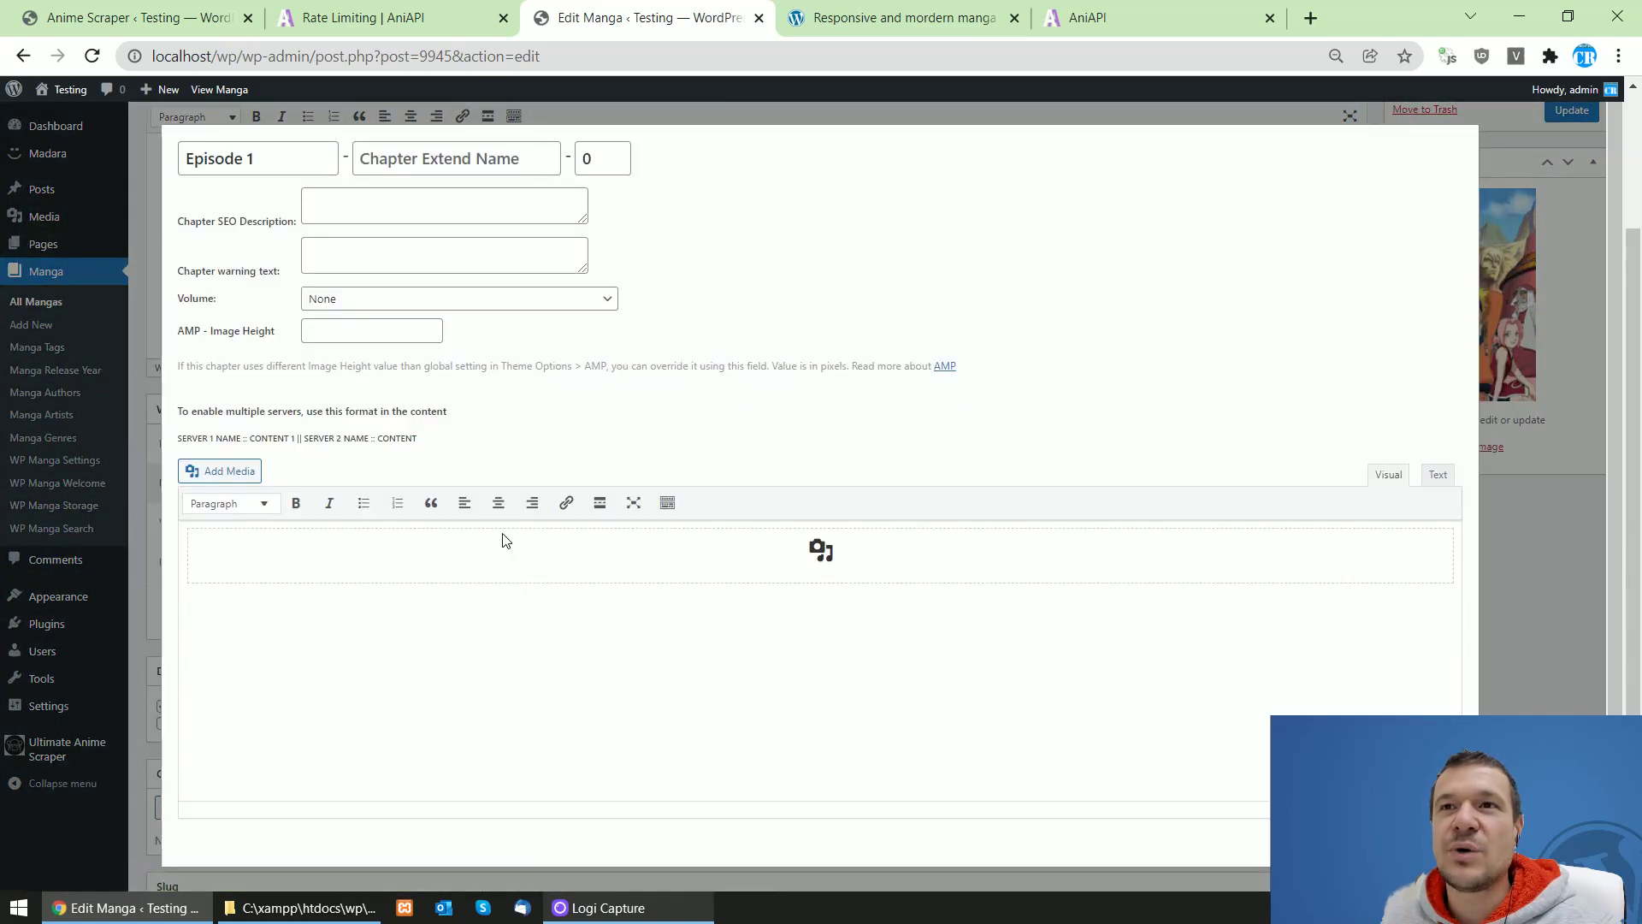
click(653, 771)
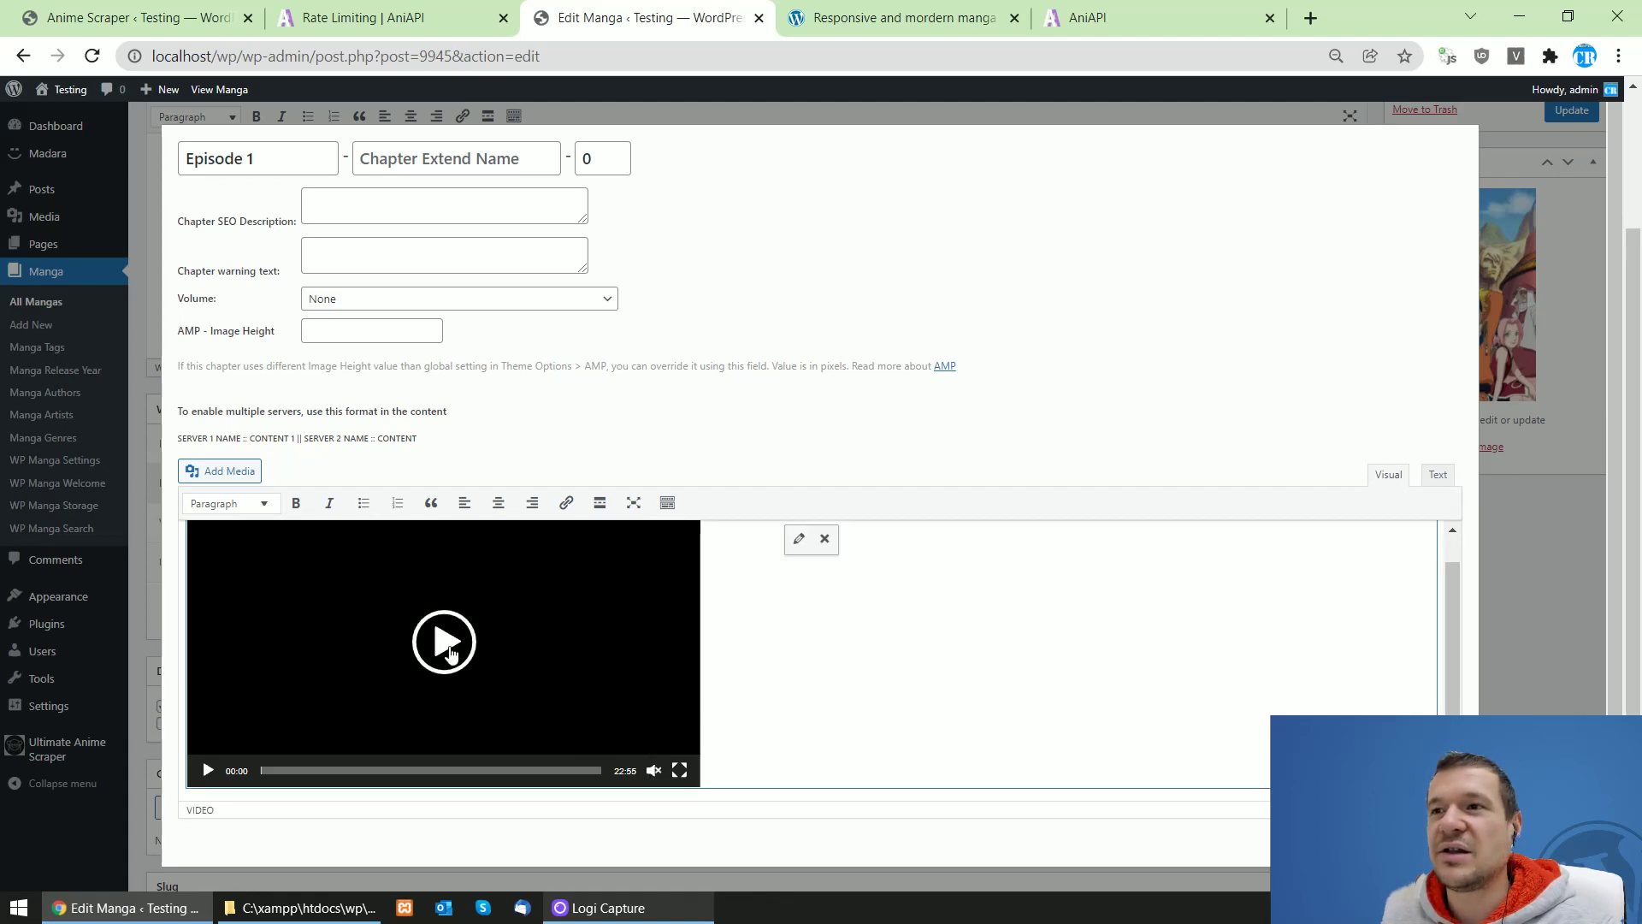
click(449, 650)
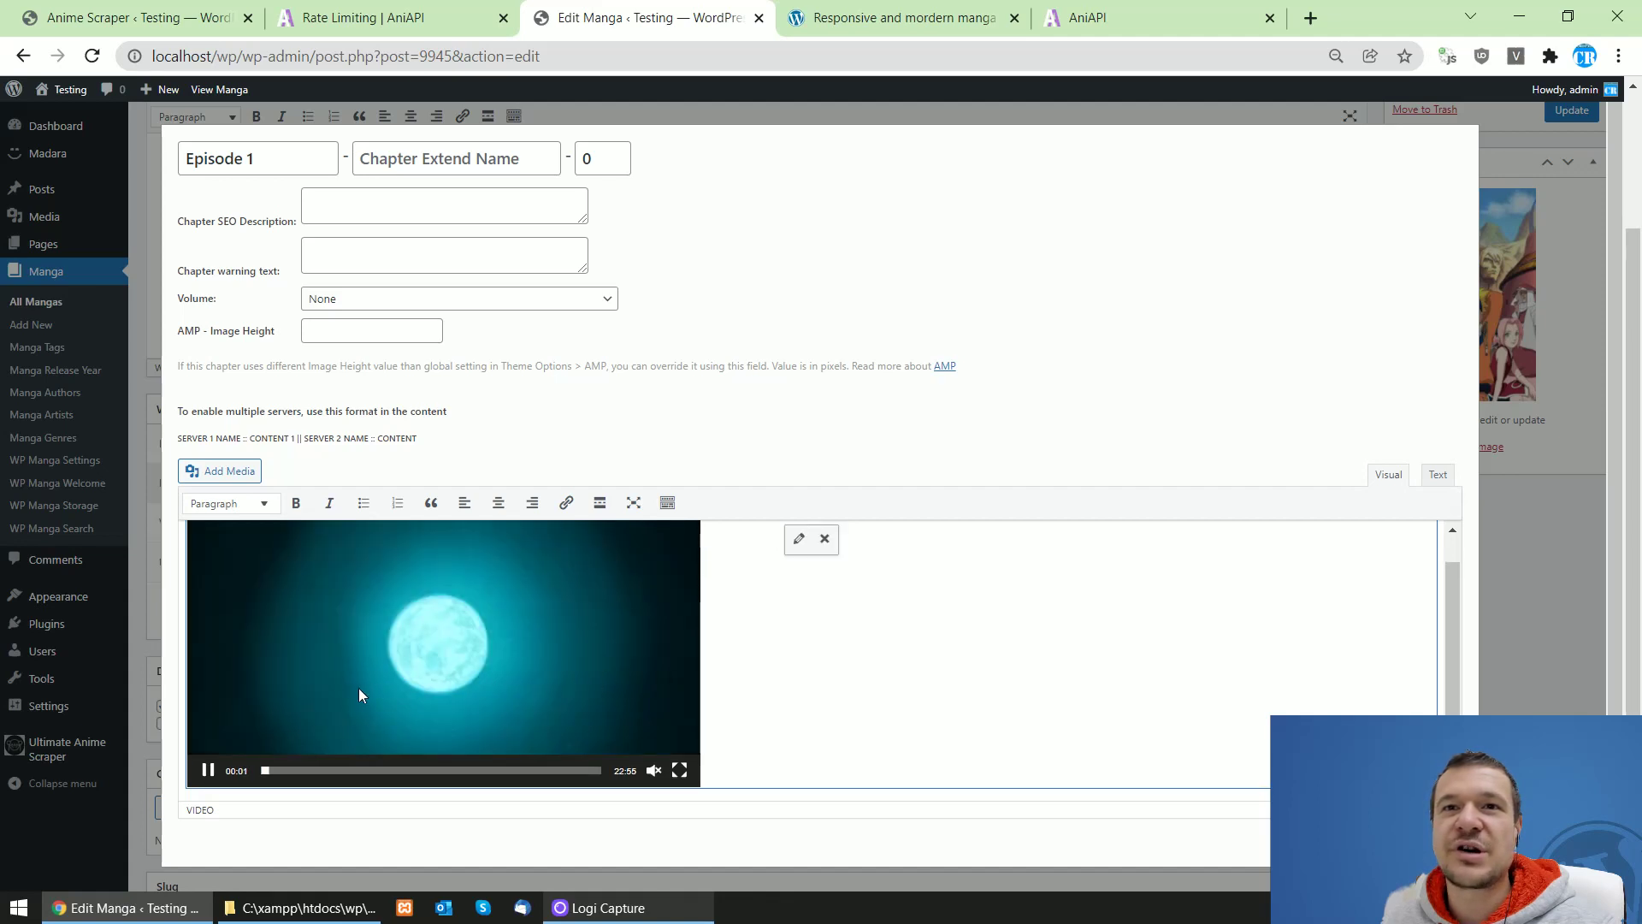
click(207, 770)
click(1550, 637)
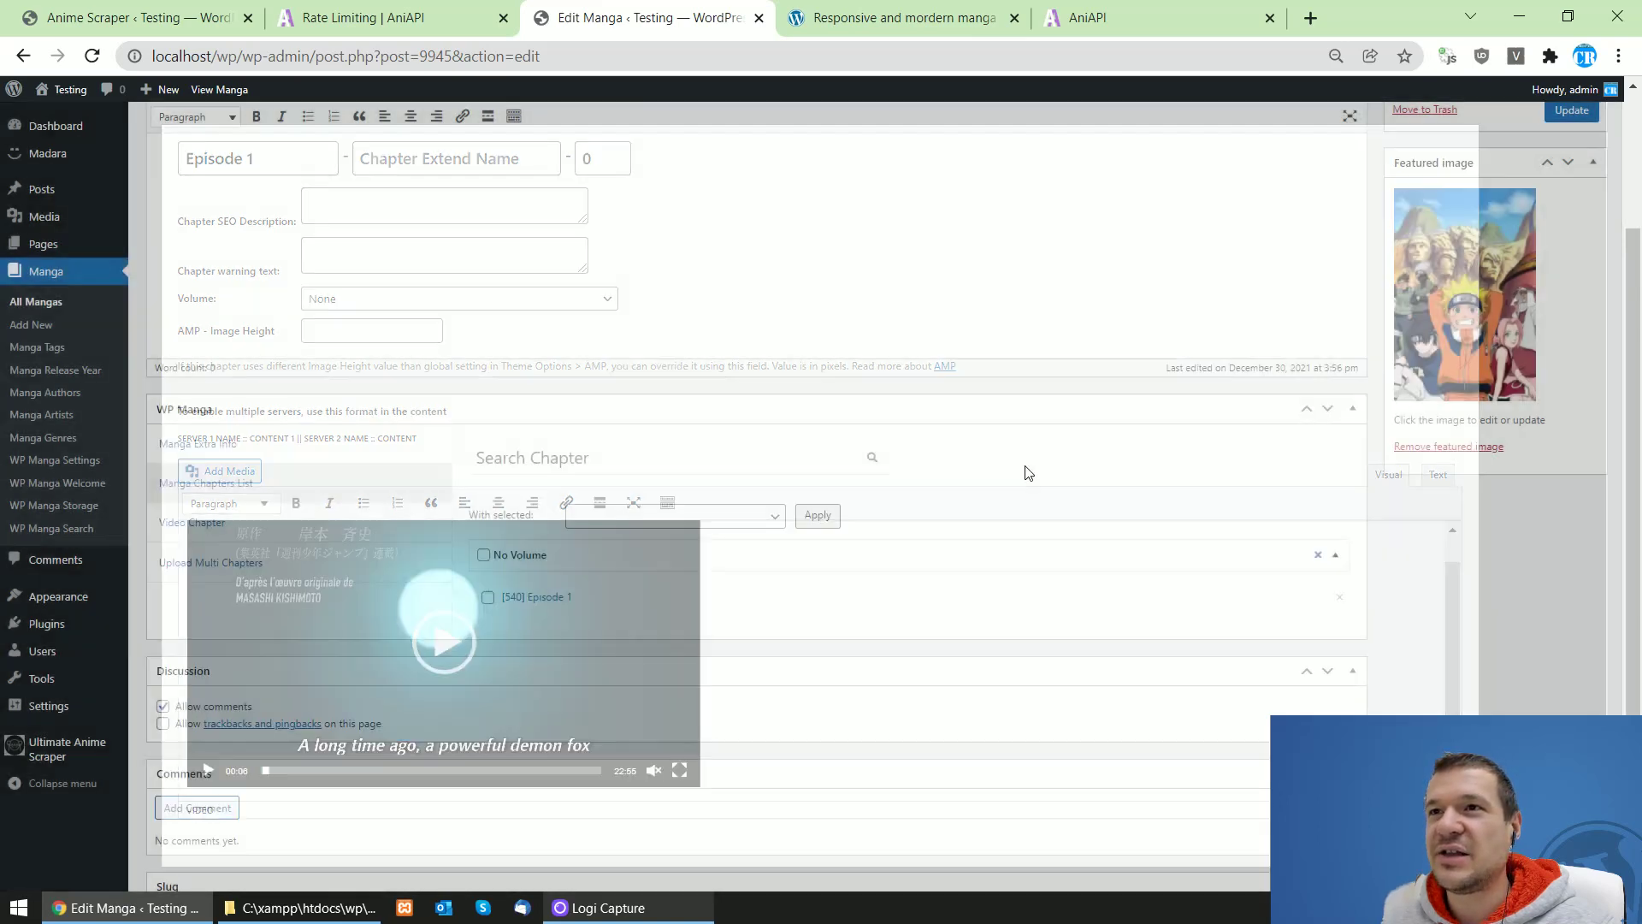
- Back on the Anime Scraper rules, choose Run This Rule Now for the naruto rule
click(394, 17)
click(195, 9)
click(1505, 255)
click(1491, 297)
- Confirm the run, then check Max # Episodes 1, Episode Status and admin author, leaving them unchanged
key(Return)
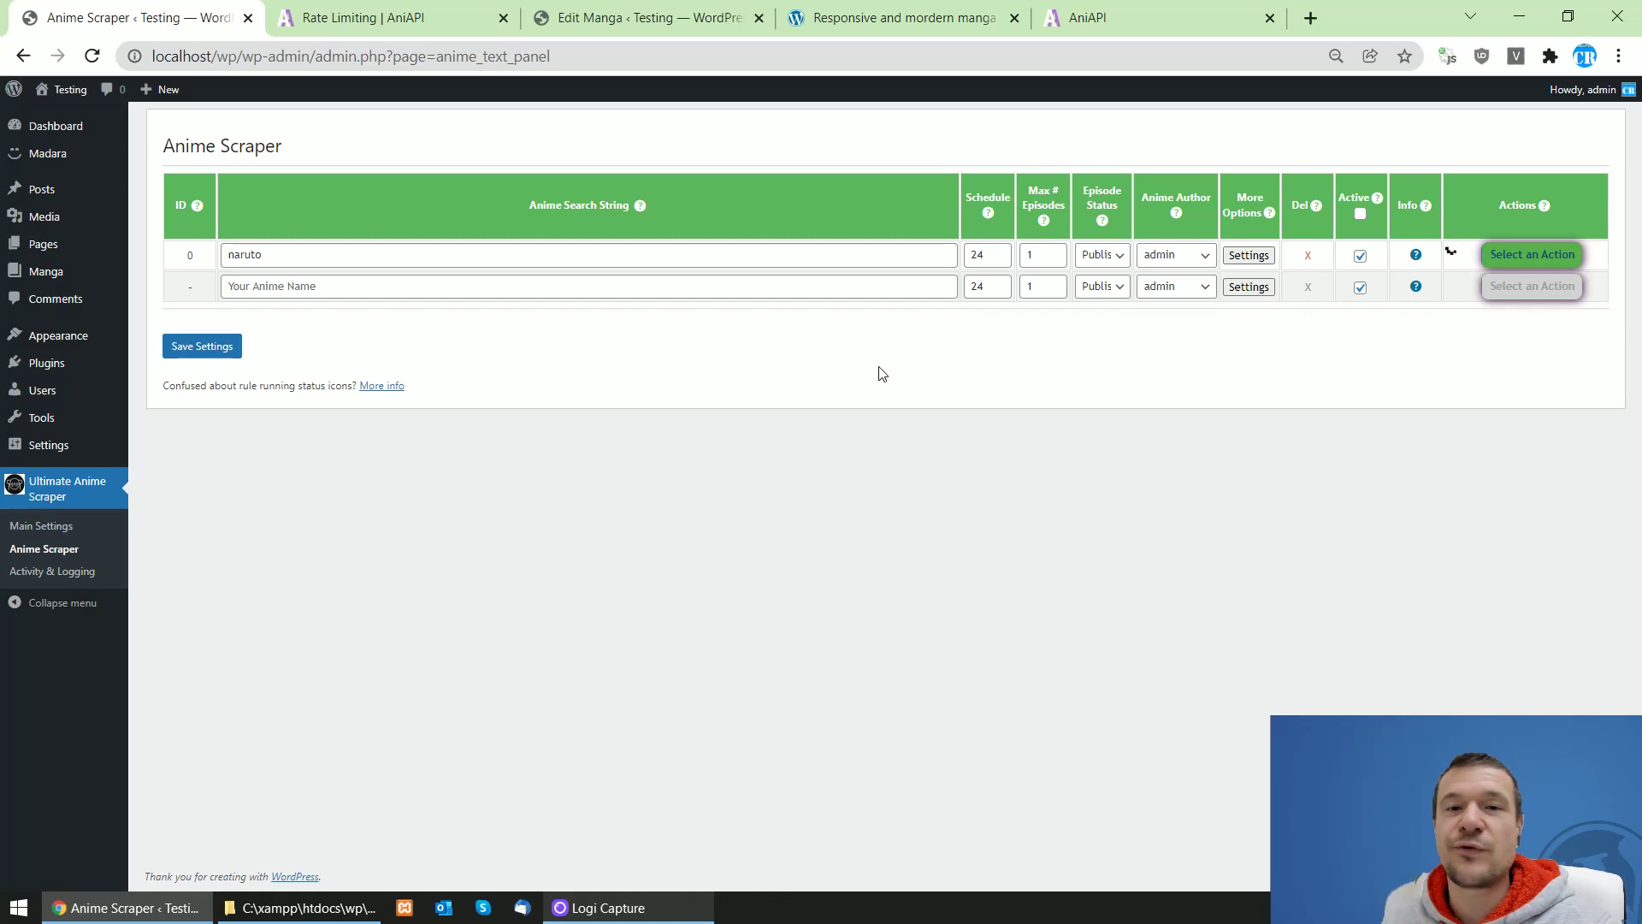
double_click(1032, 259)
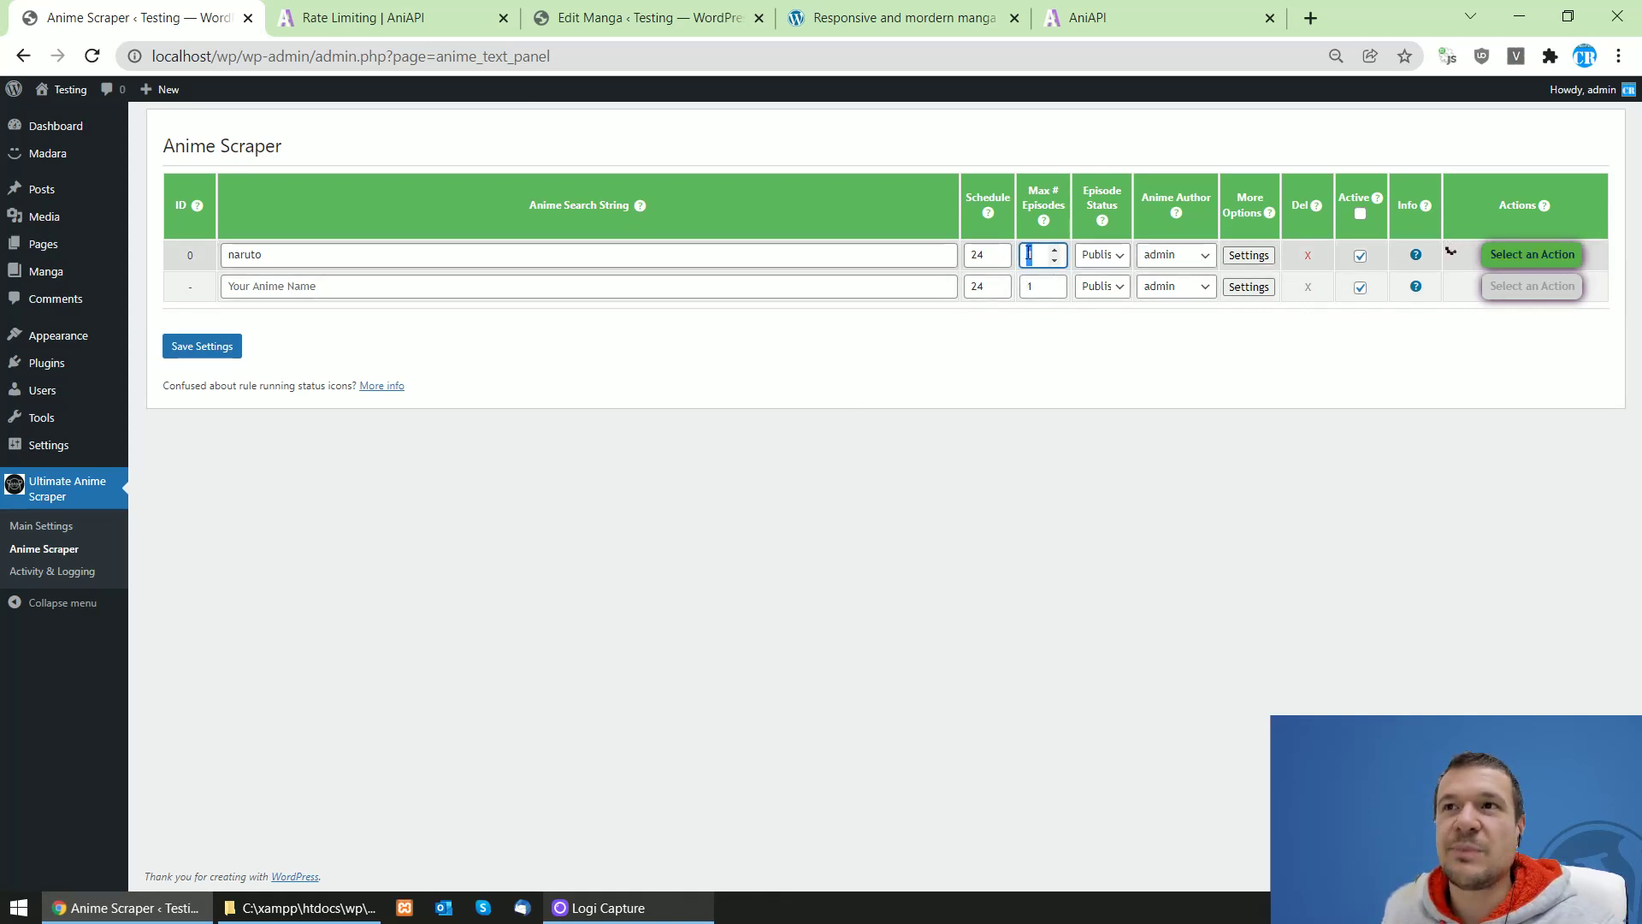
click(1096, 256)
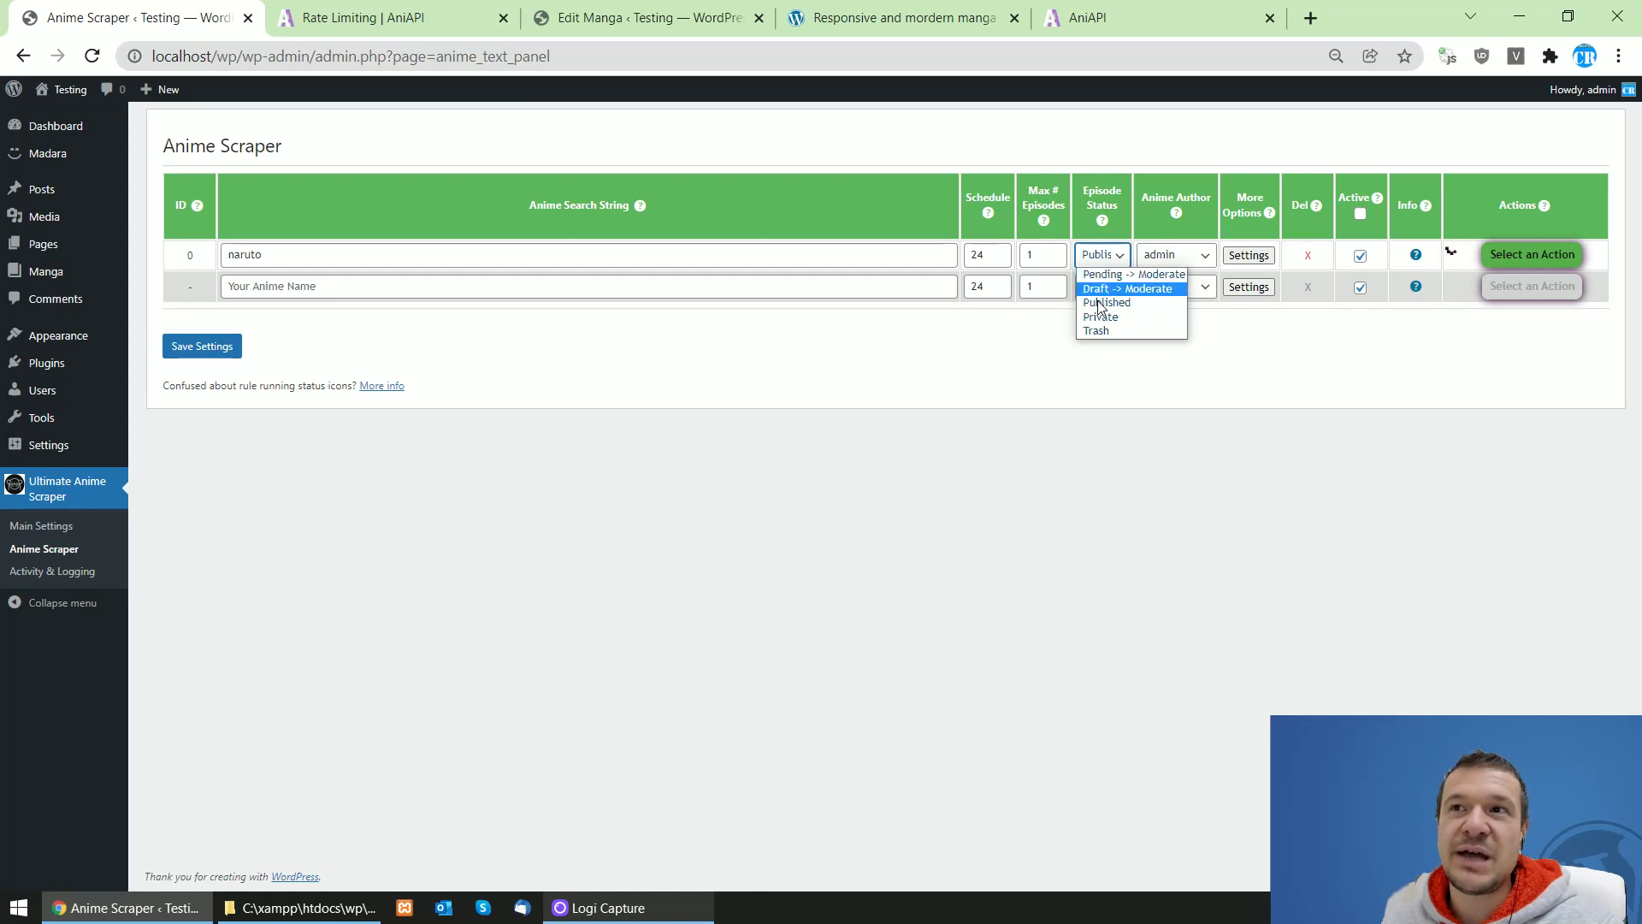
click(1165, 257)
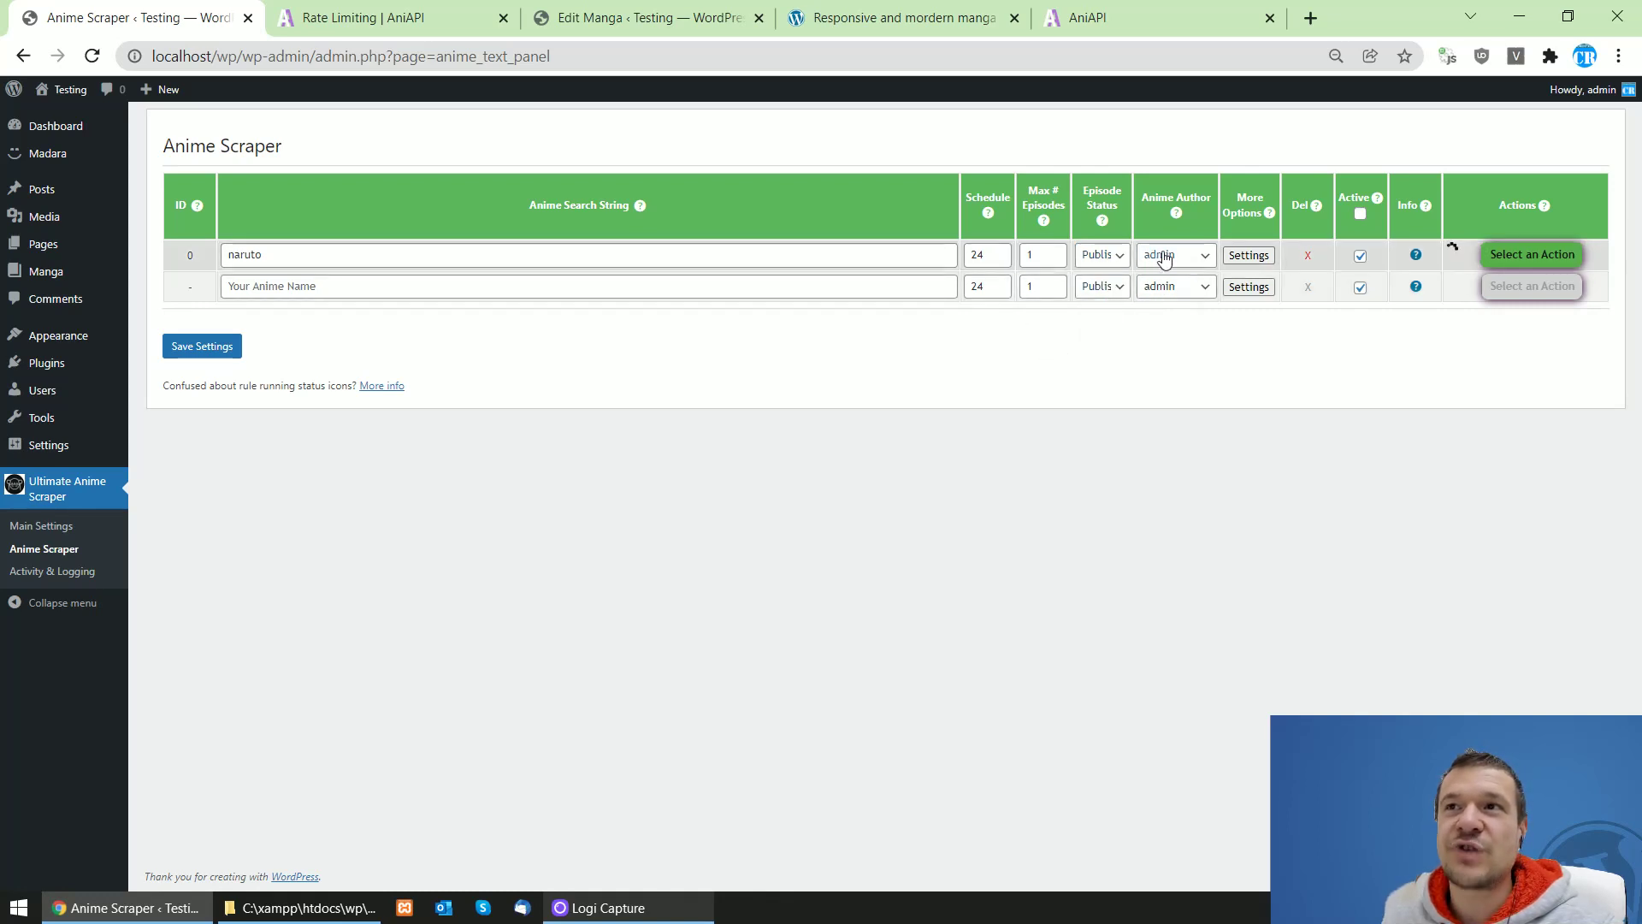
click(1172, 256)
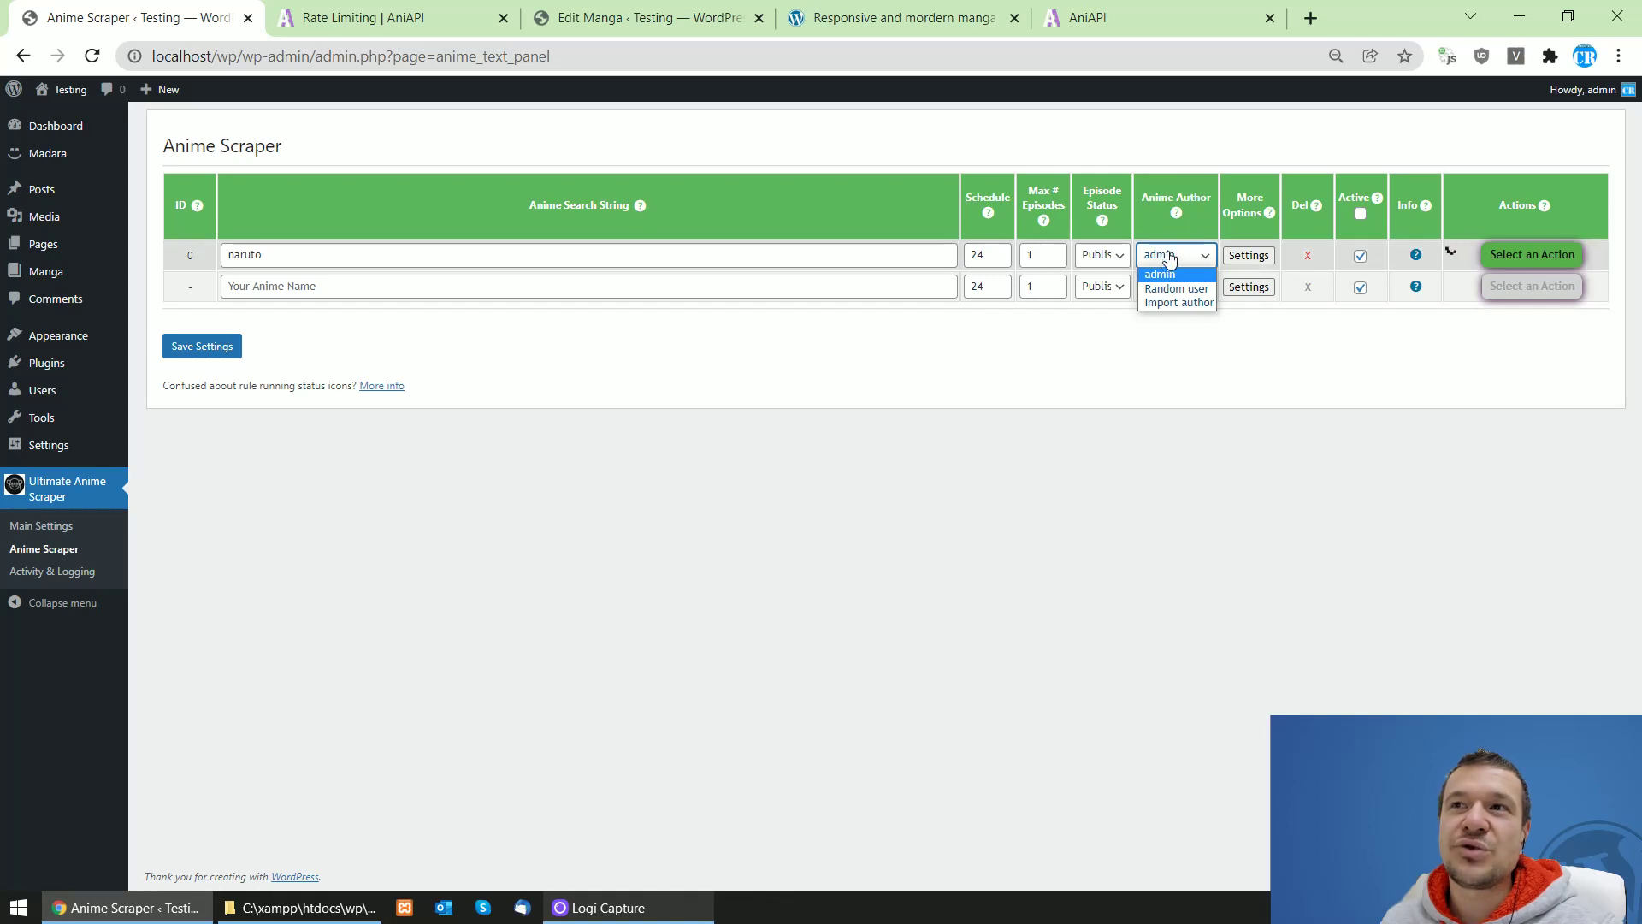
click(1174, 257)
click(1176, 255)
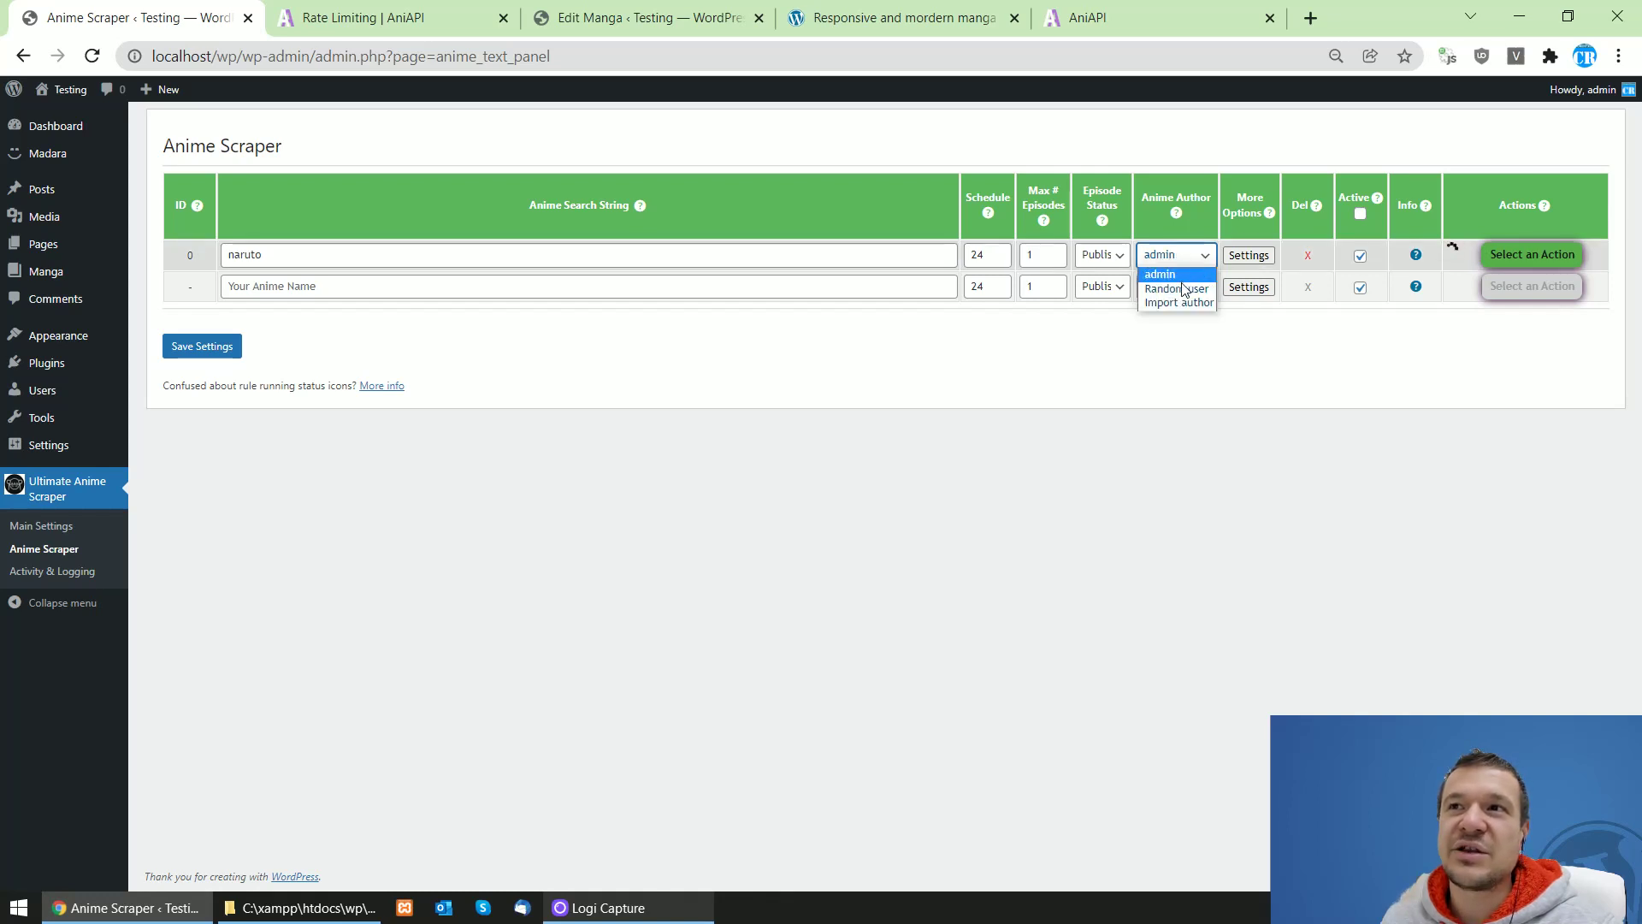
click(1179, 272)
click(1178, 259)
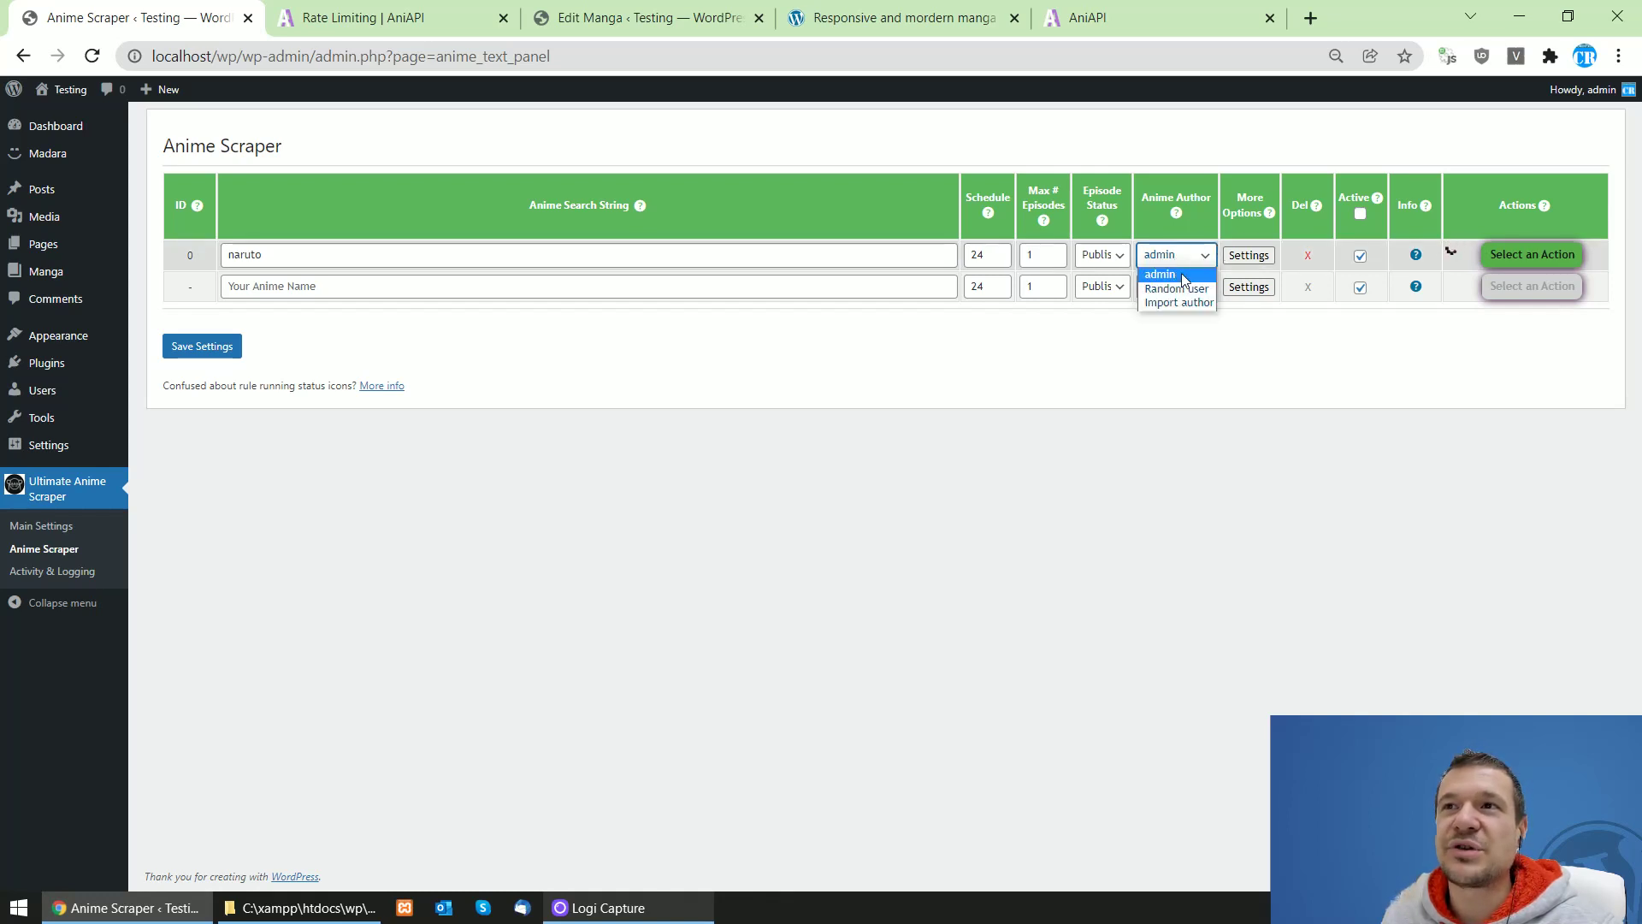
click(1182, 258)
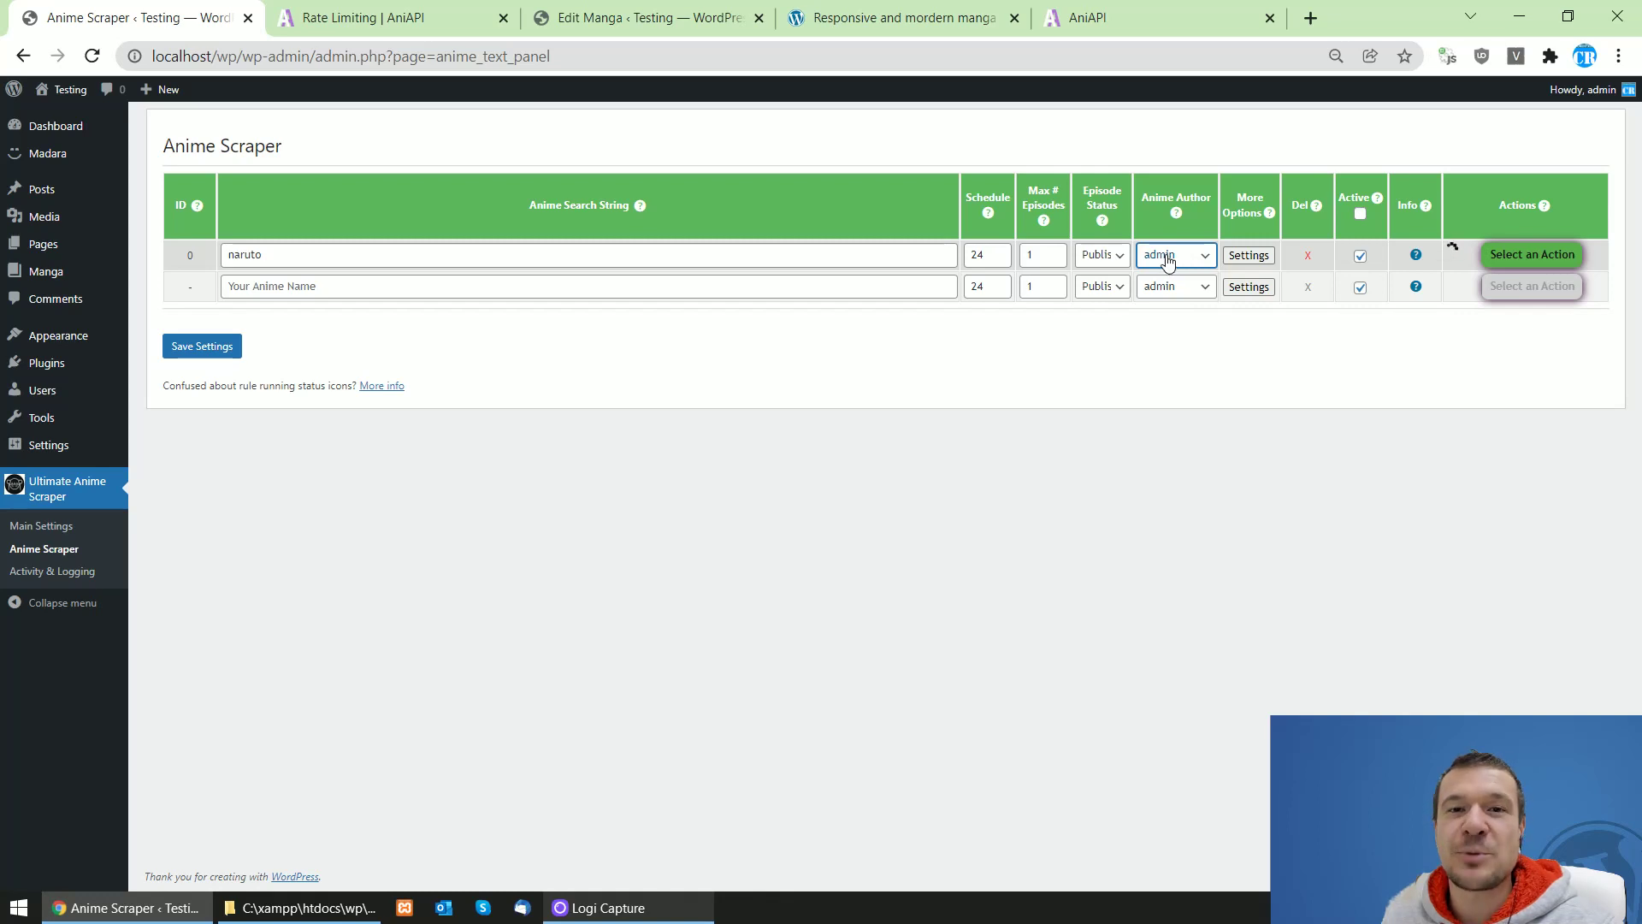
- Open Rule ID 0 Advanced Settings and review format, status and season options, keeping Any
click(1248, 255)
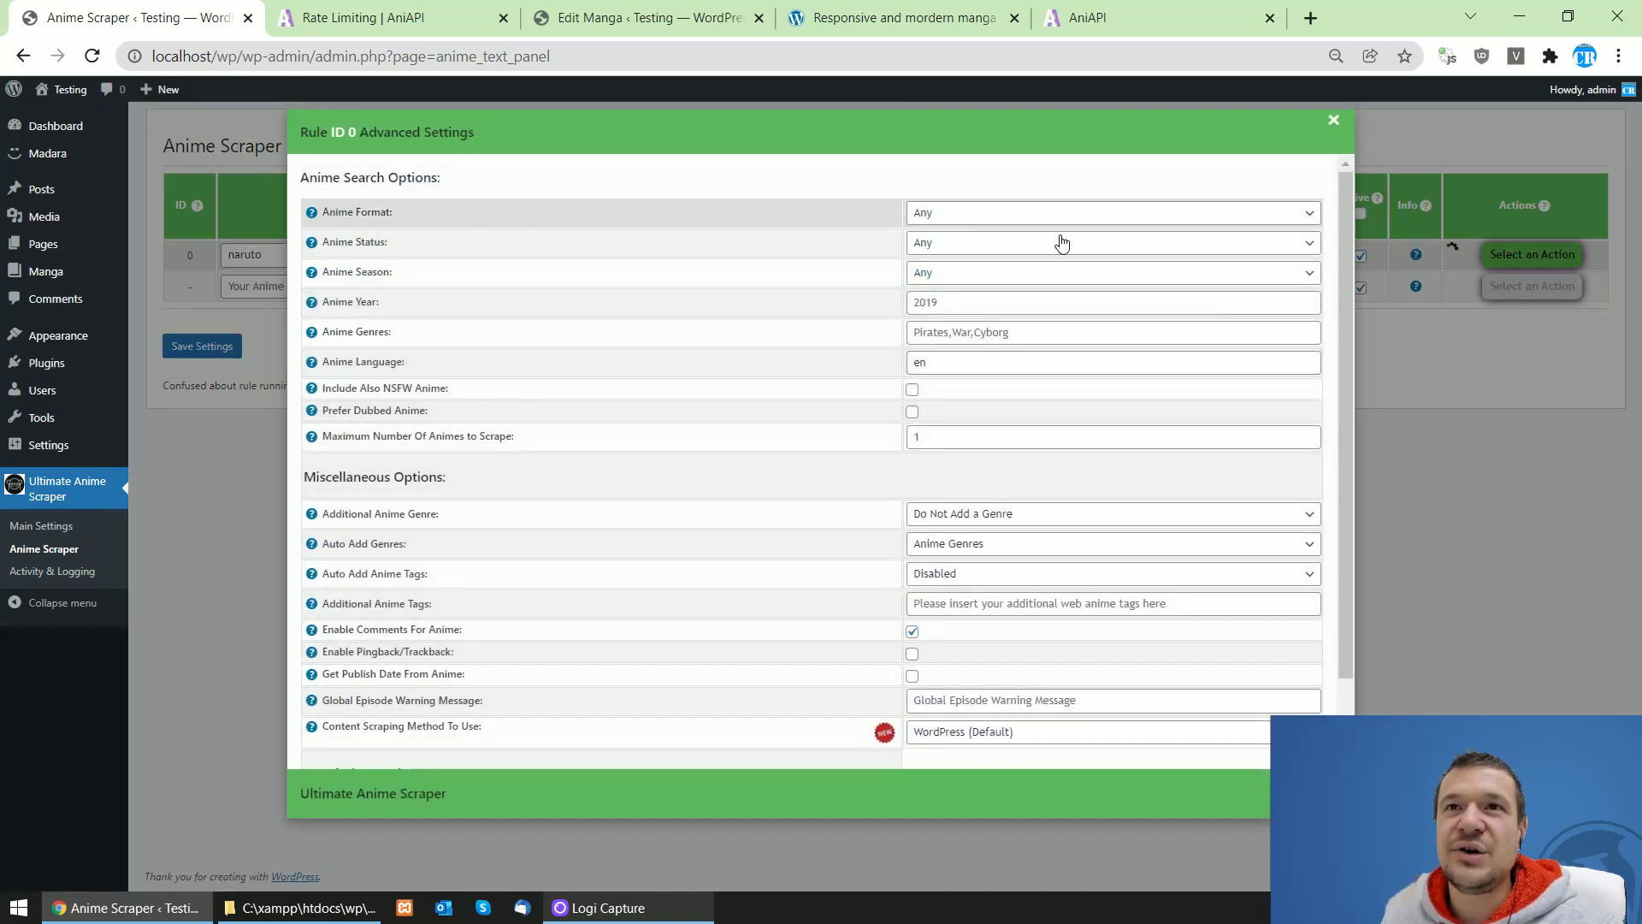
click(956, 216)
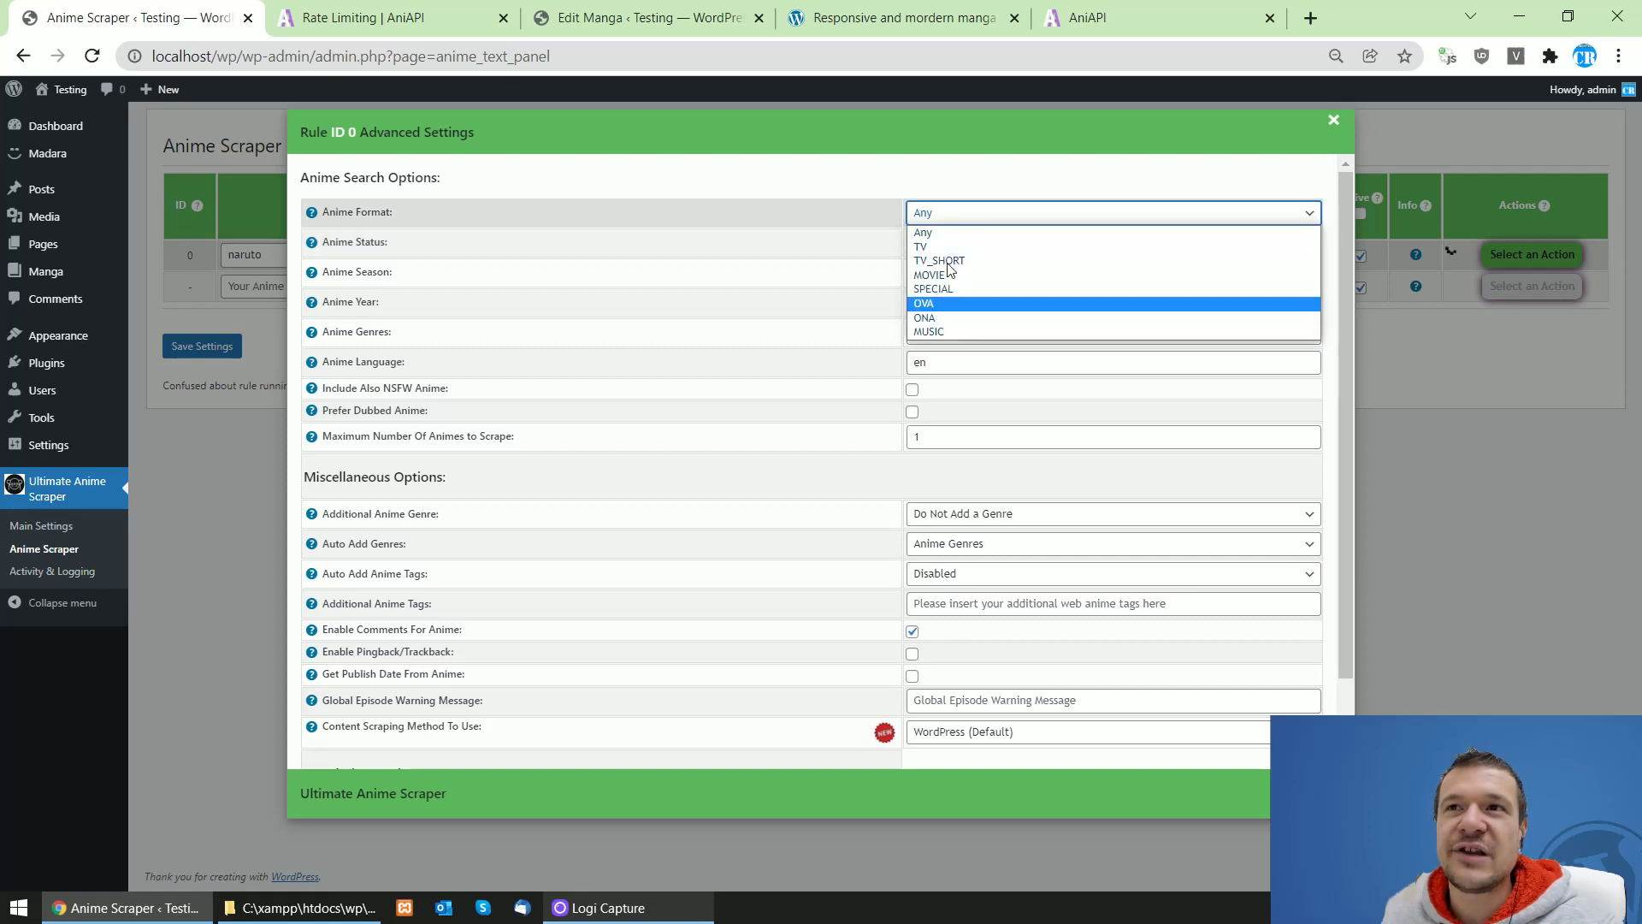
click(921, 248)
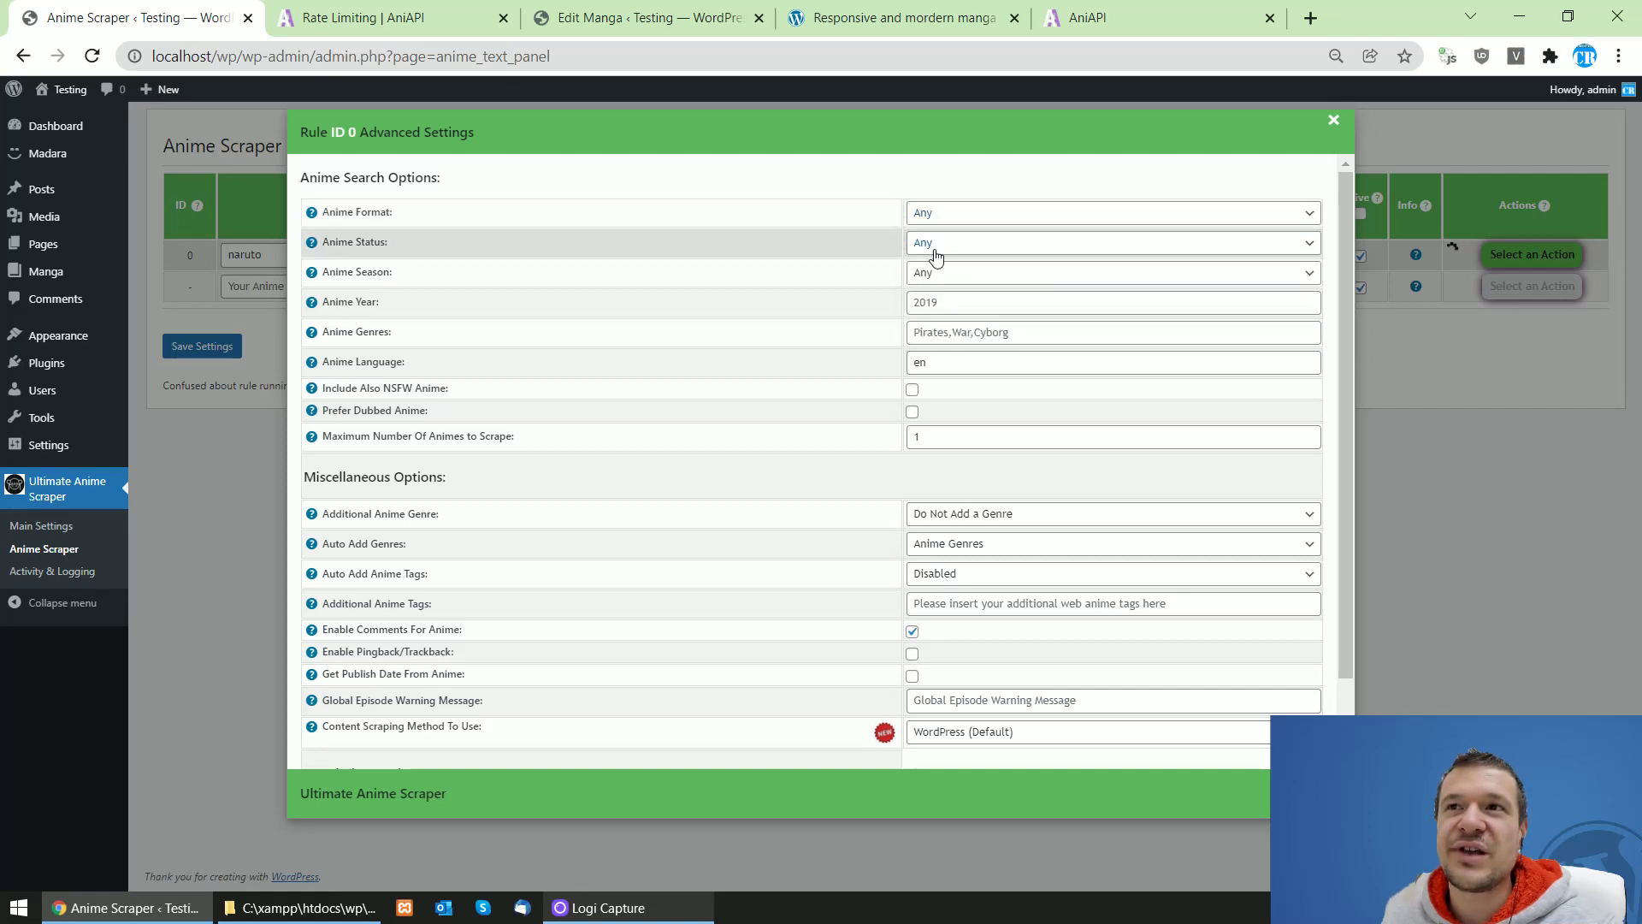
click(941, 248)
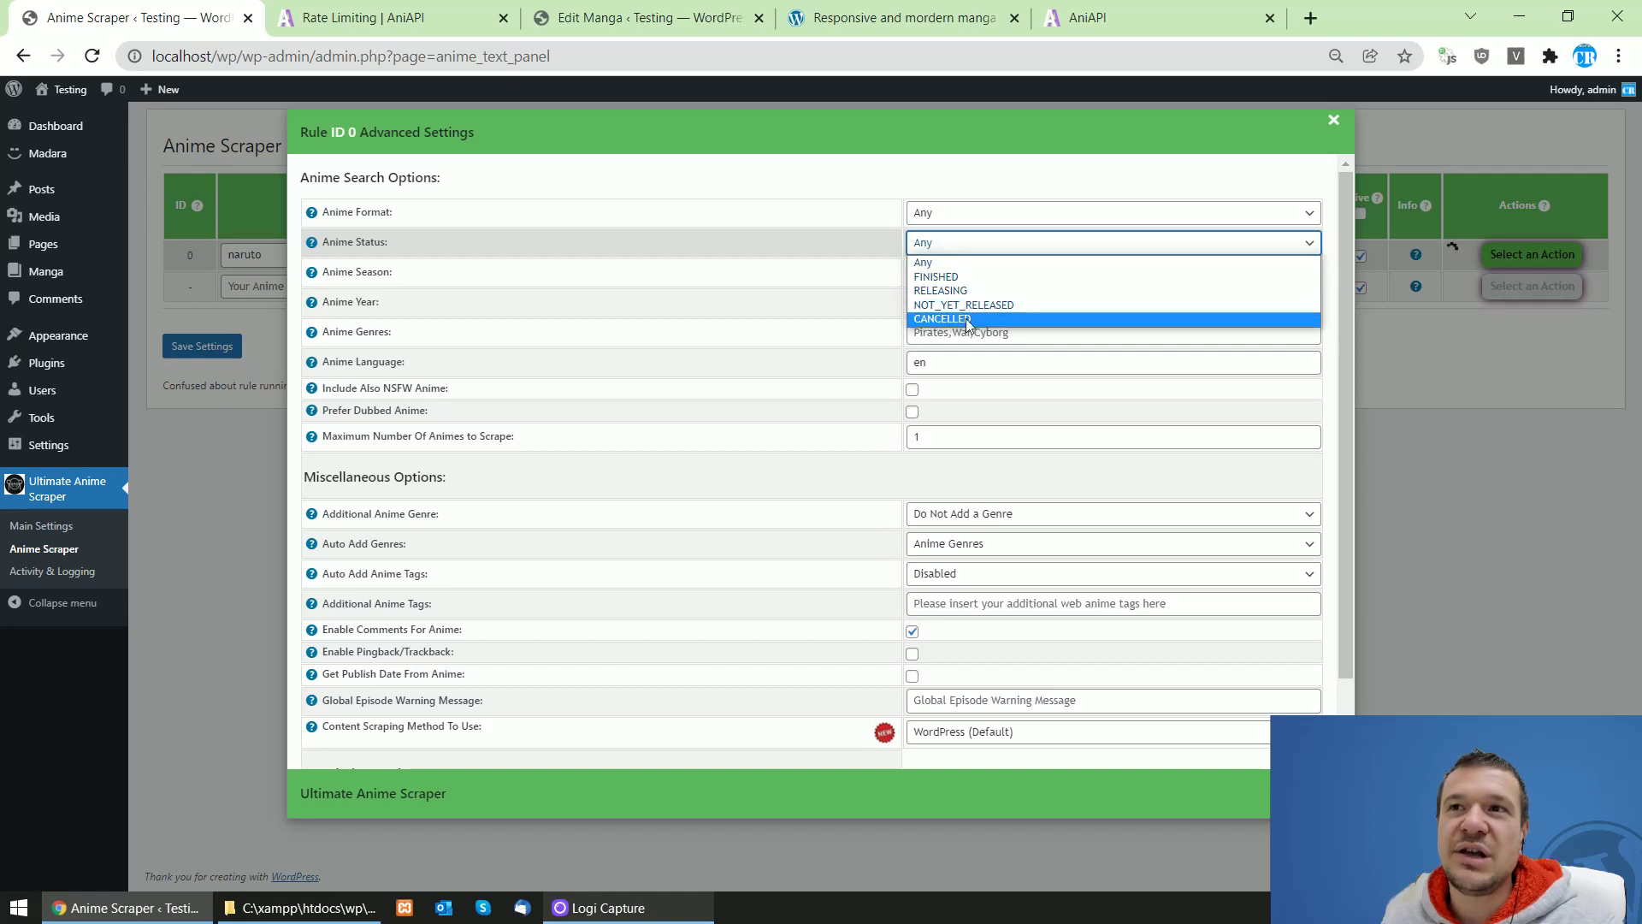
click(804, 282)
click(939, 272)
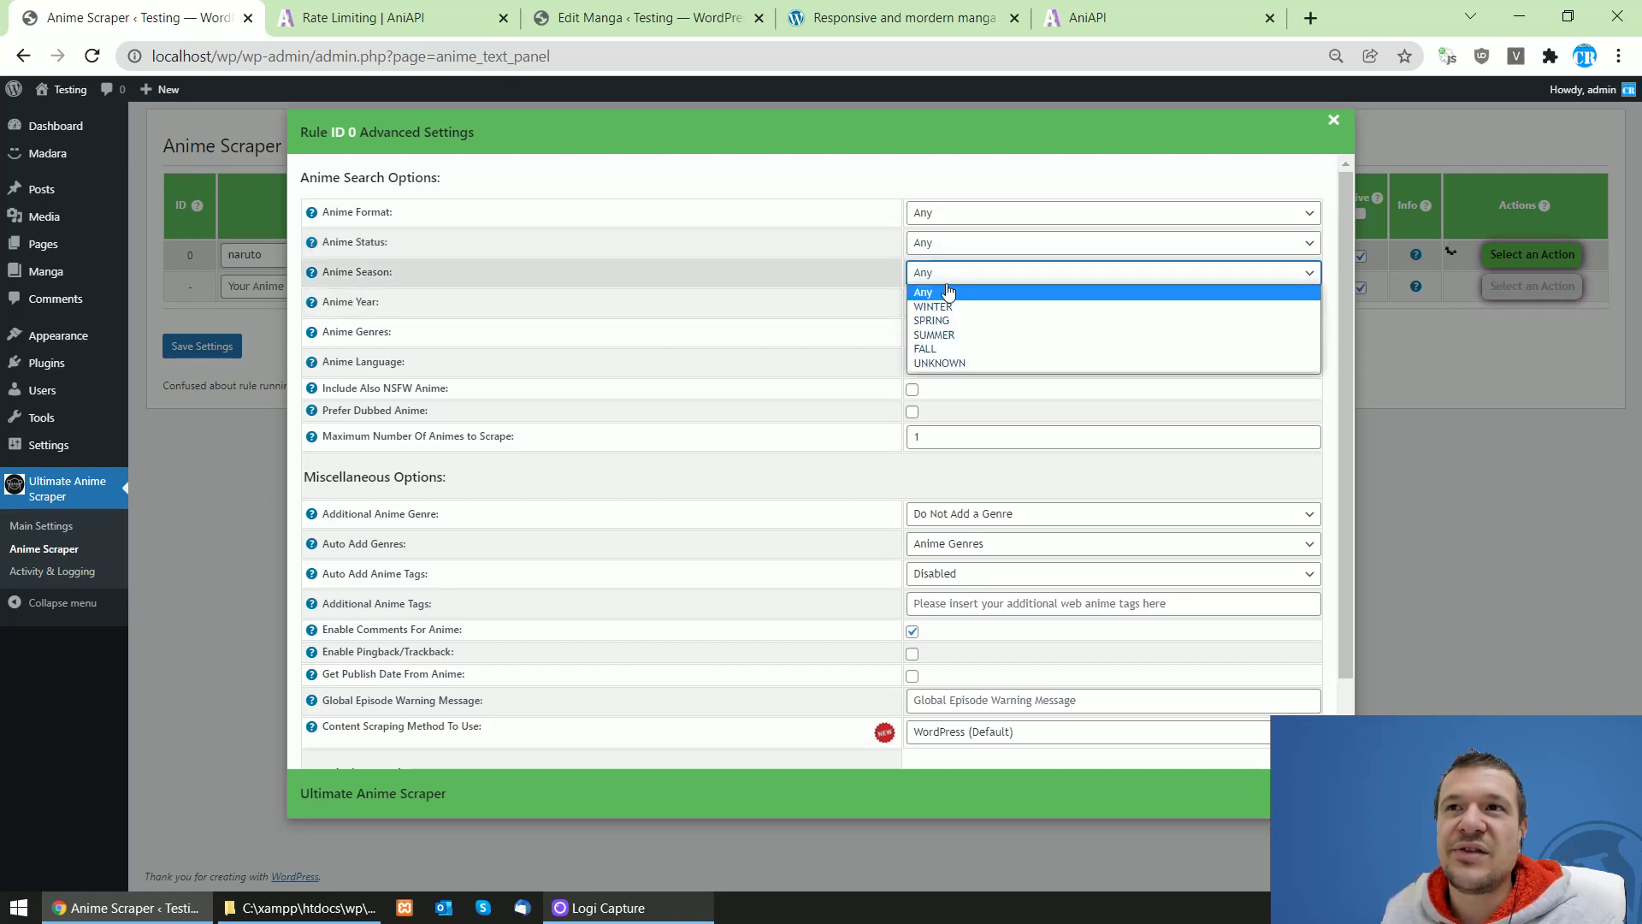
click(869, 286)
click(934, 299)
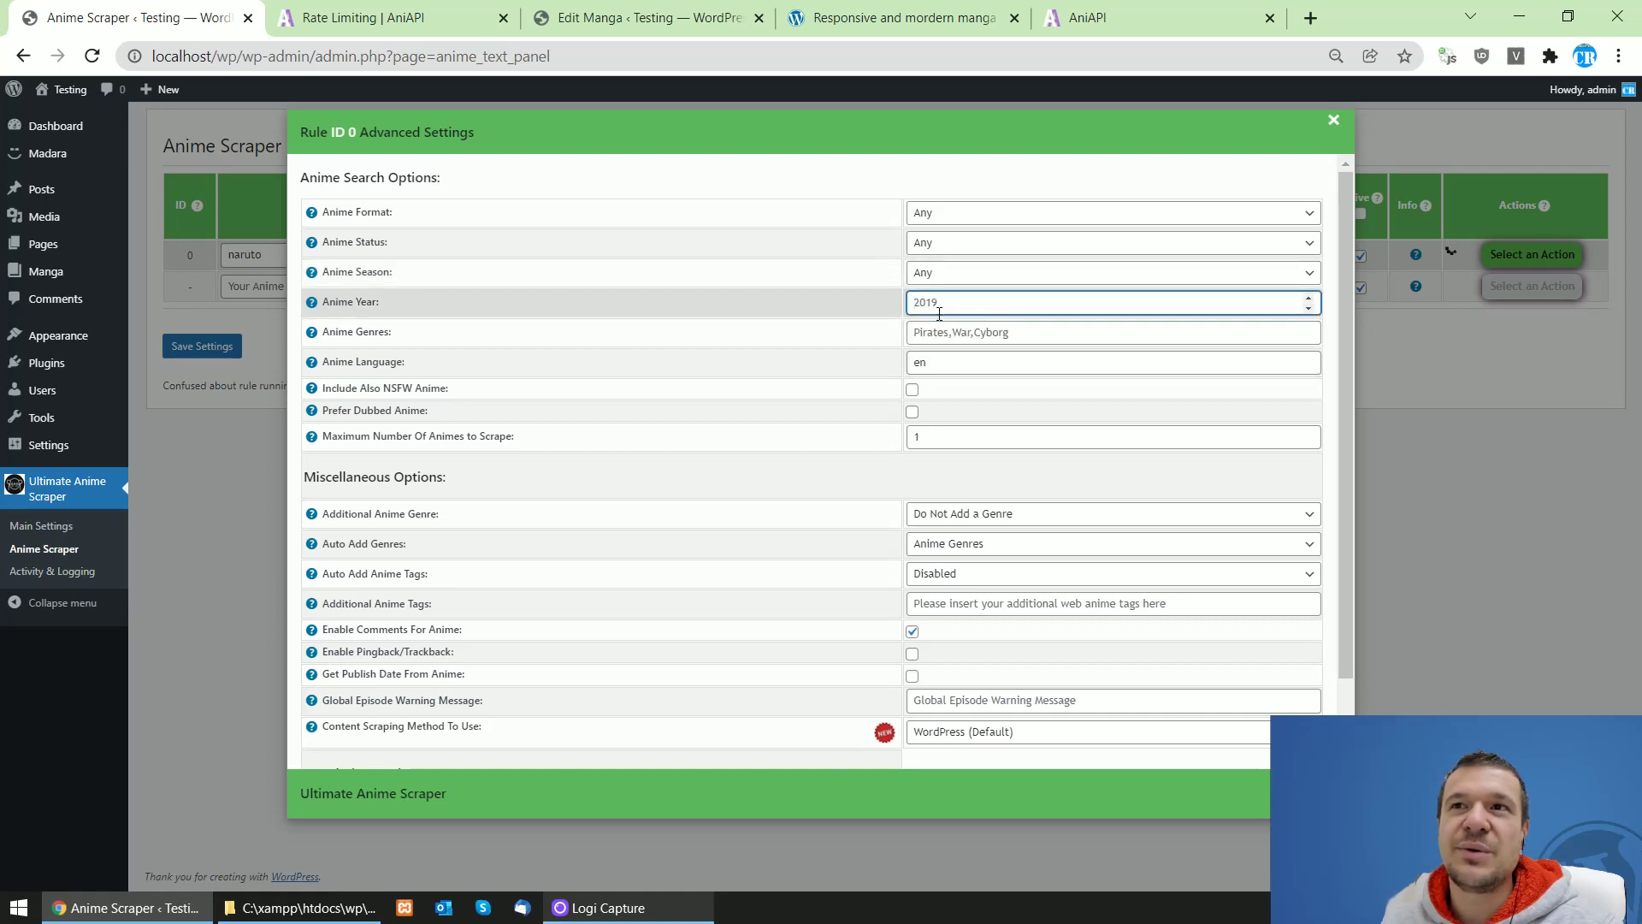
key(Home)
click(910, 334)
- Copy the AniAPI genre list link and load it in a new tab
mouse_move(313, 333)
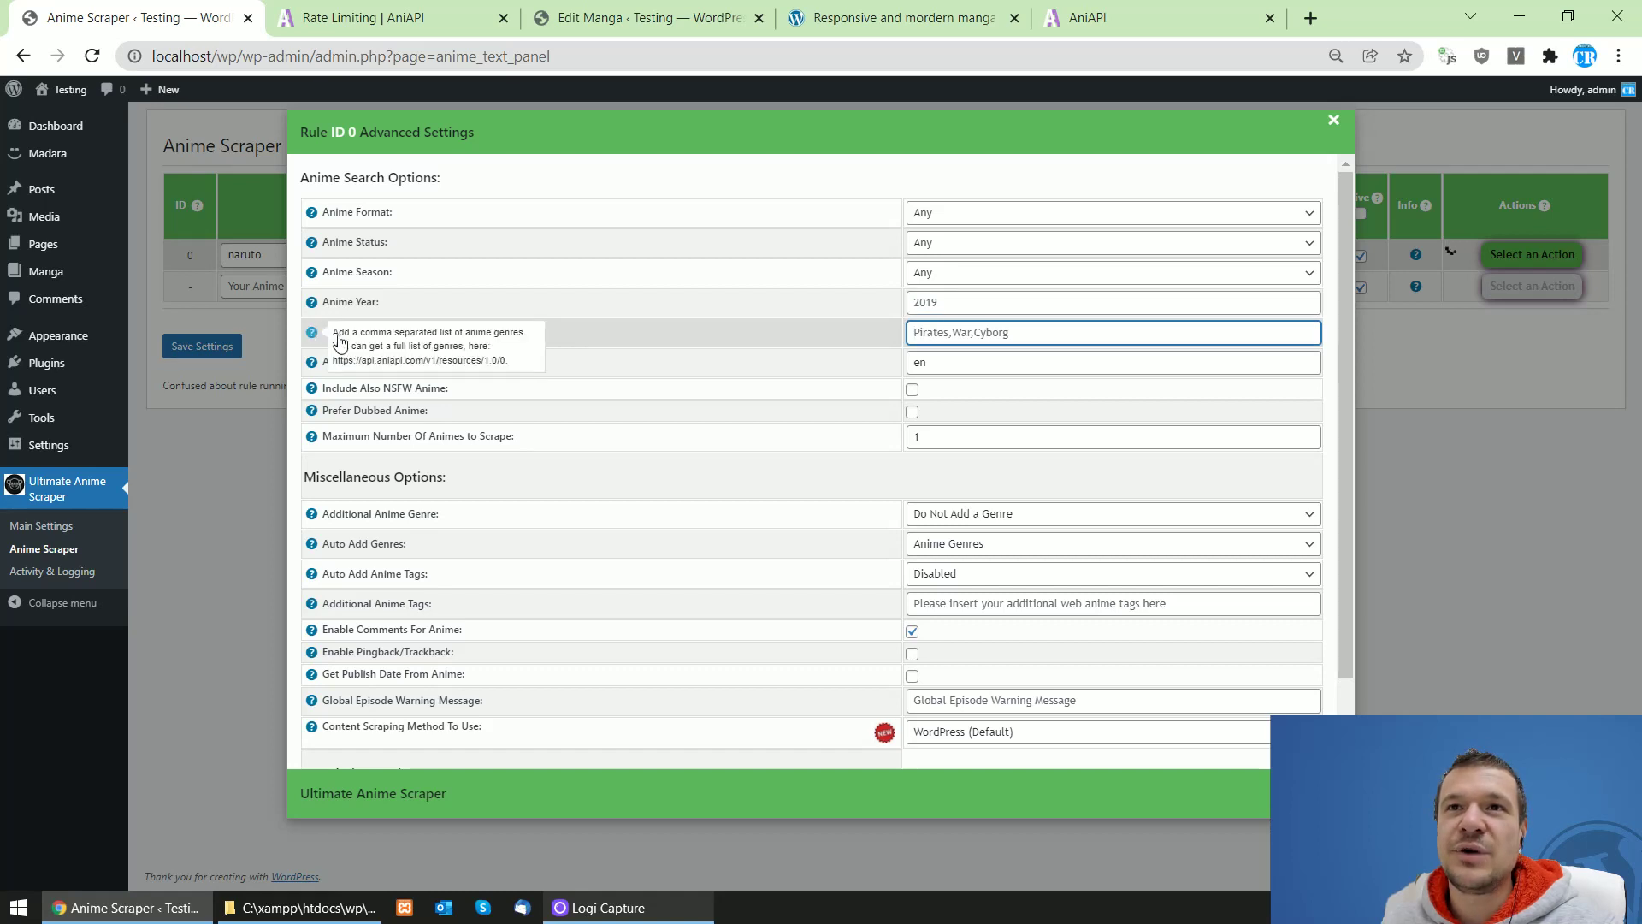
drag(333, 366, 507, 370)
key(ctrl+c)
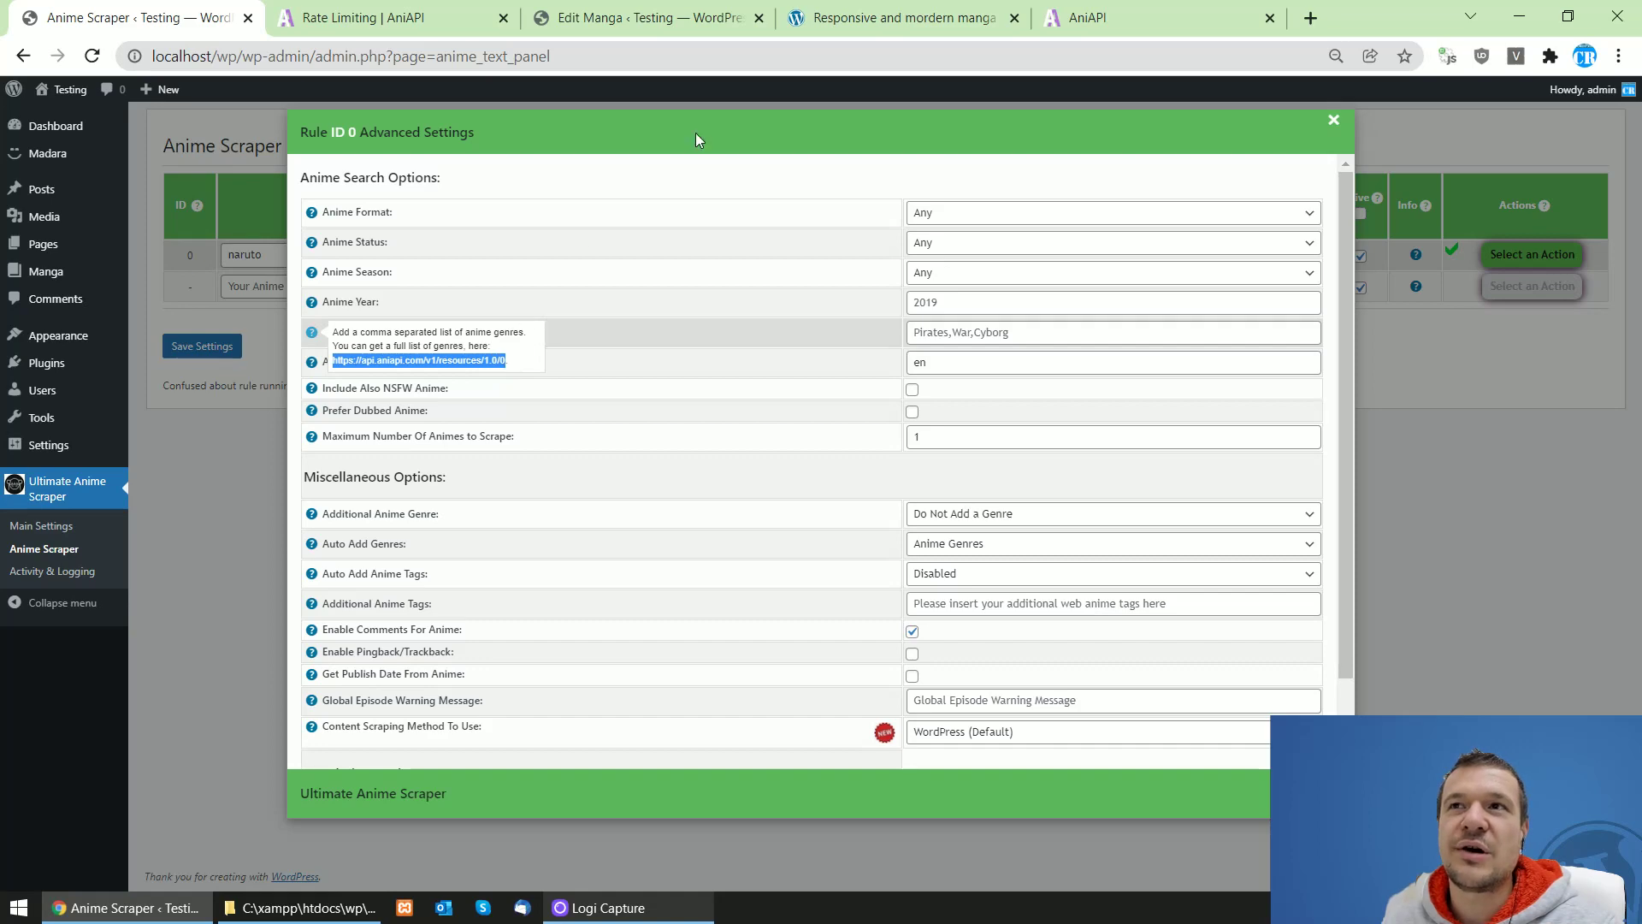
key(ctrl+t)
key(ctrl+v)
key(Return)
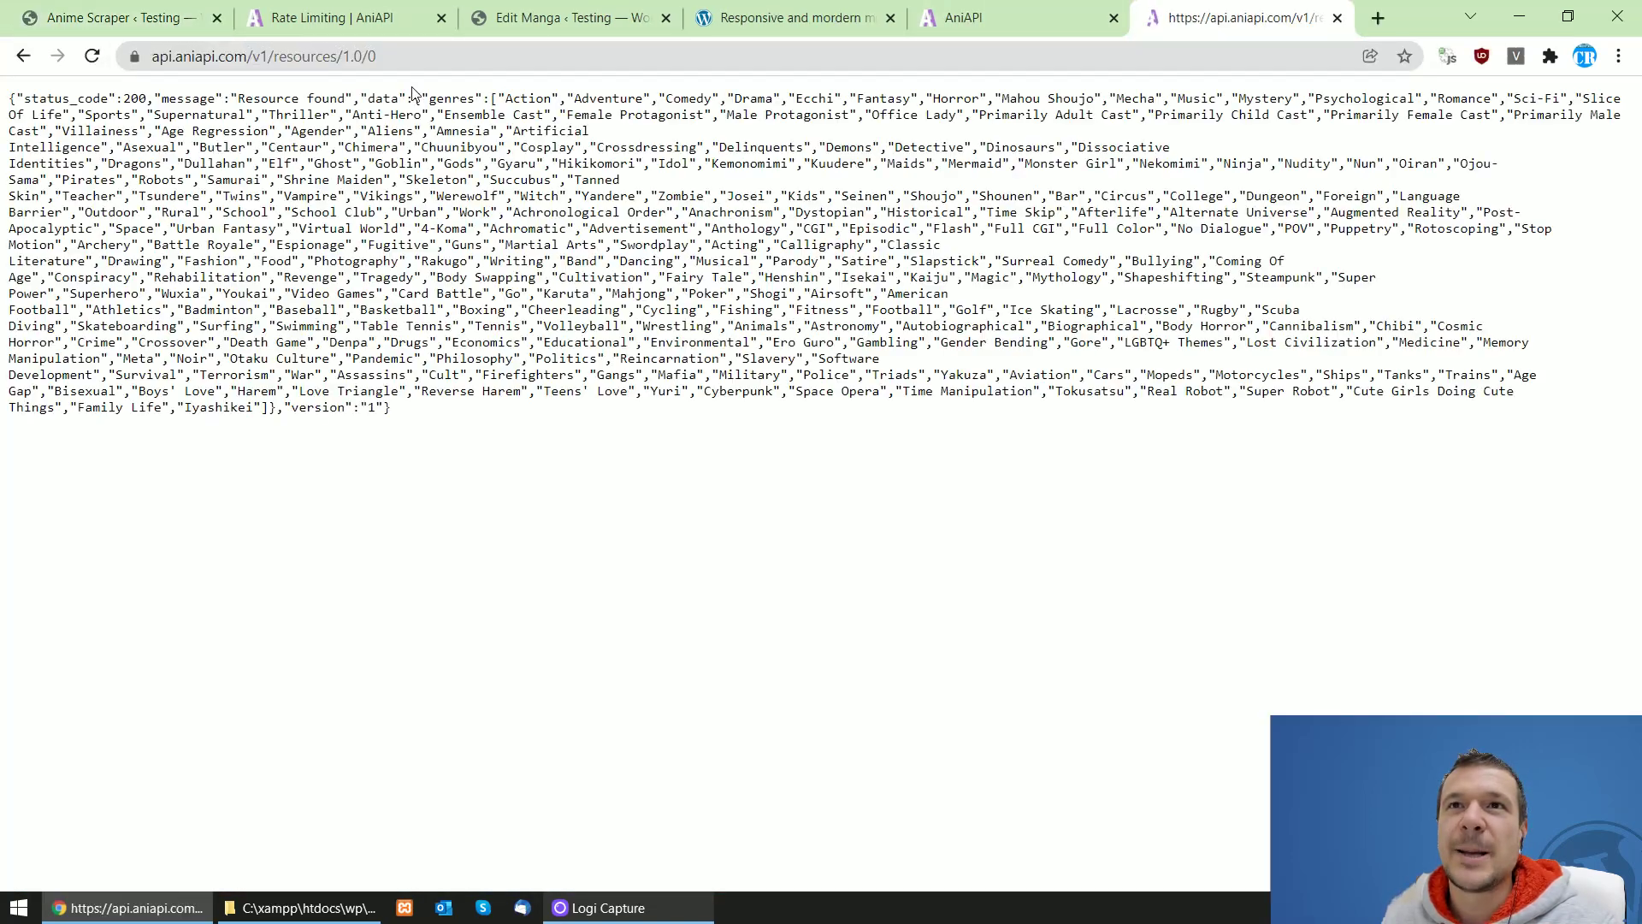
- Highlight the Chimera, Chuunibyou and Crossdressing genres, then return to the Anime Scraper tab
double_click(357, 149)
double_click(479, 148)
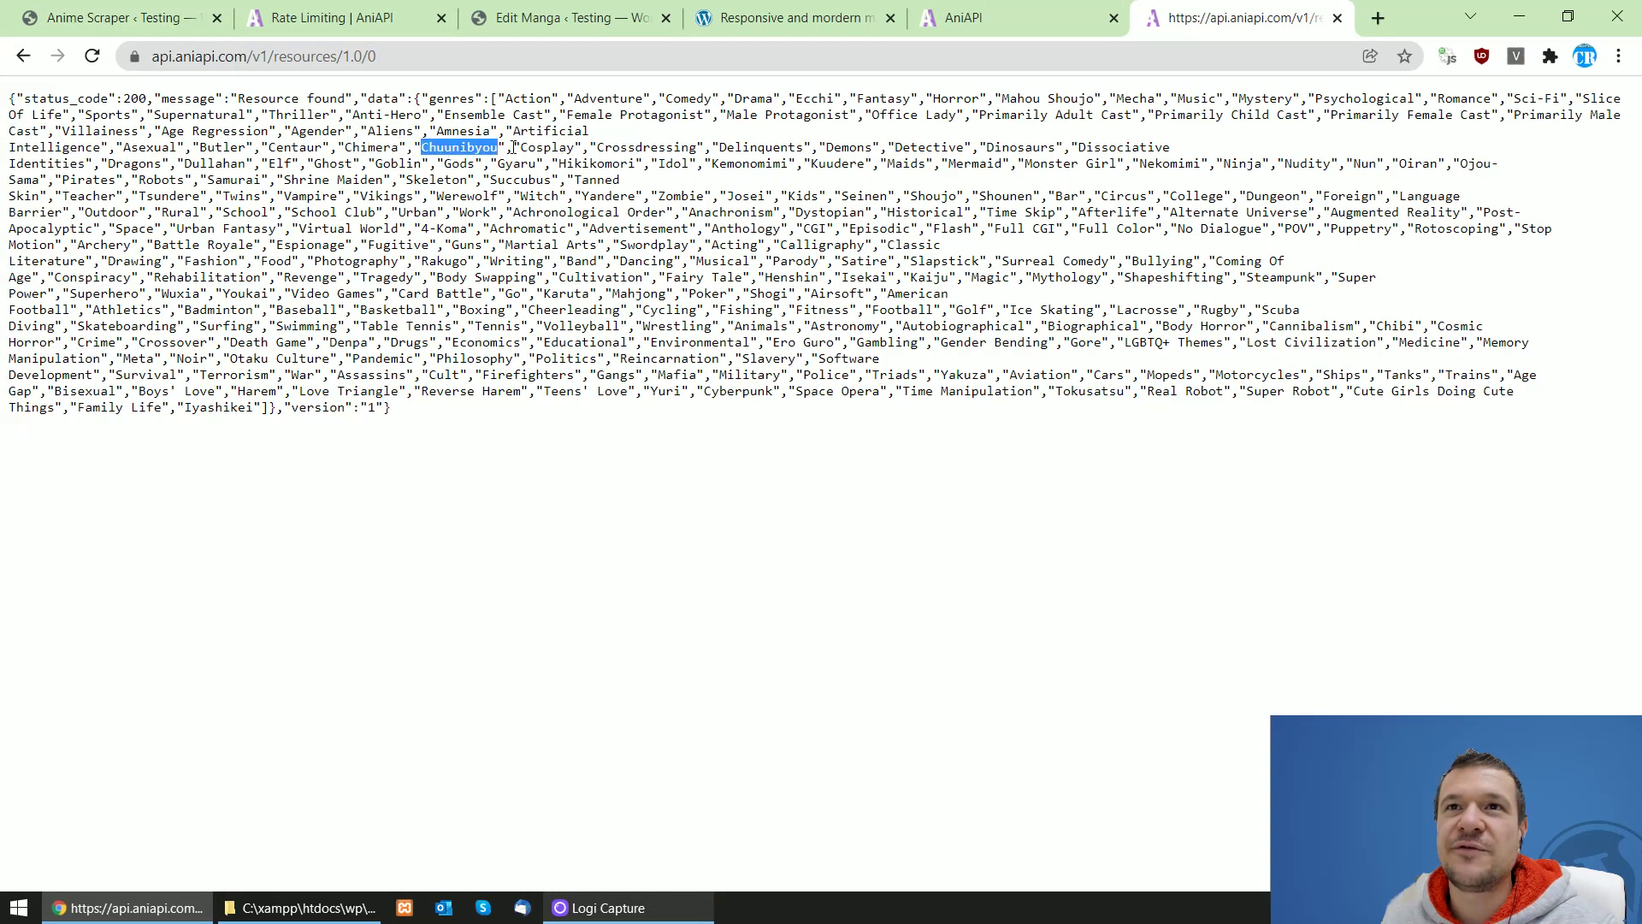
double_click(648, 148)
click(329, 17)
click(115, 17)
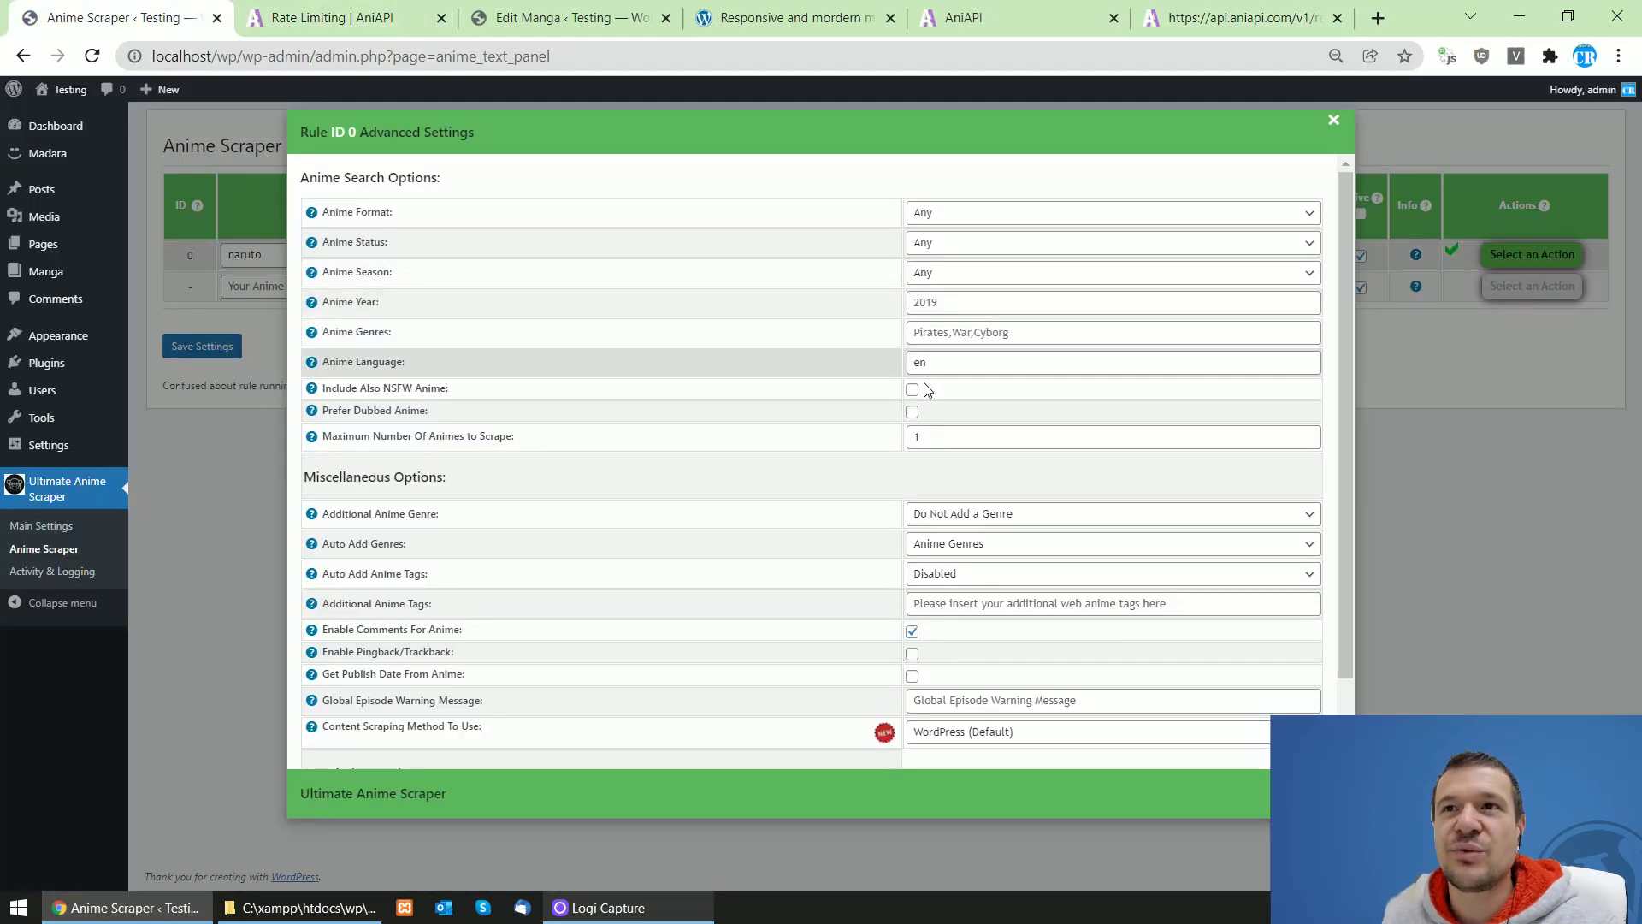
- Review the Anime Language field, comparing its value en with the example language codes
double_click(941, 362)
mouse_move(311, 363)
double_click(458, 376)
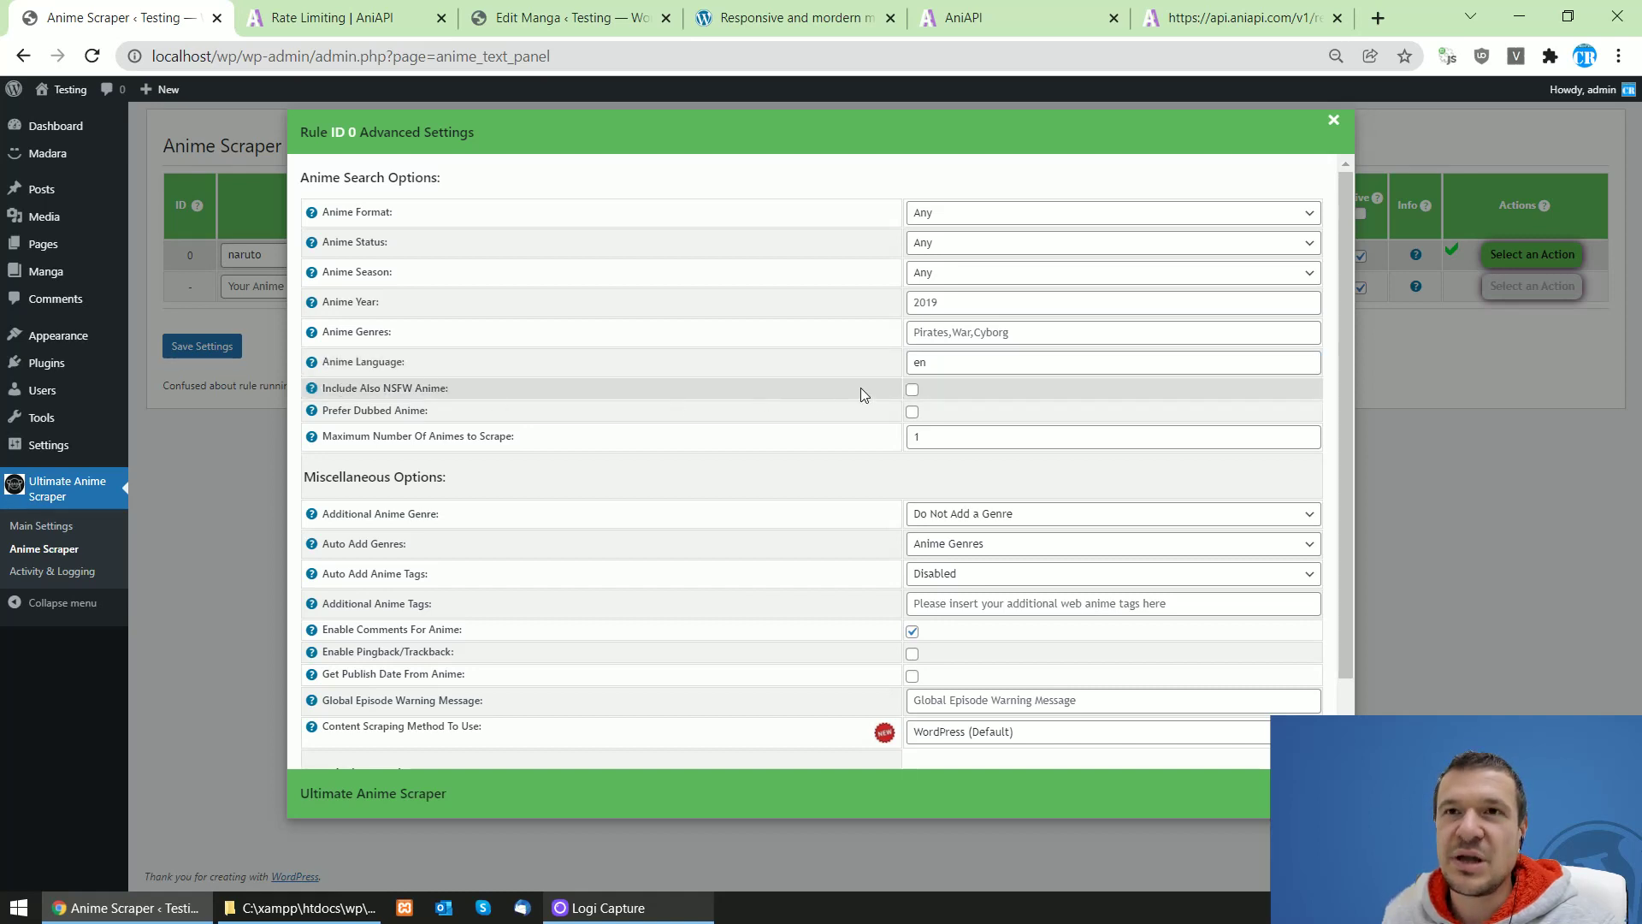
double_click(922, 363)
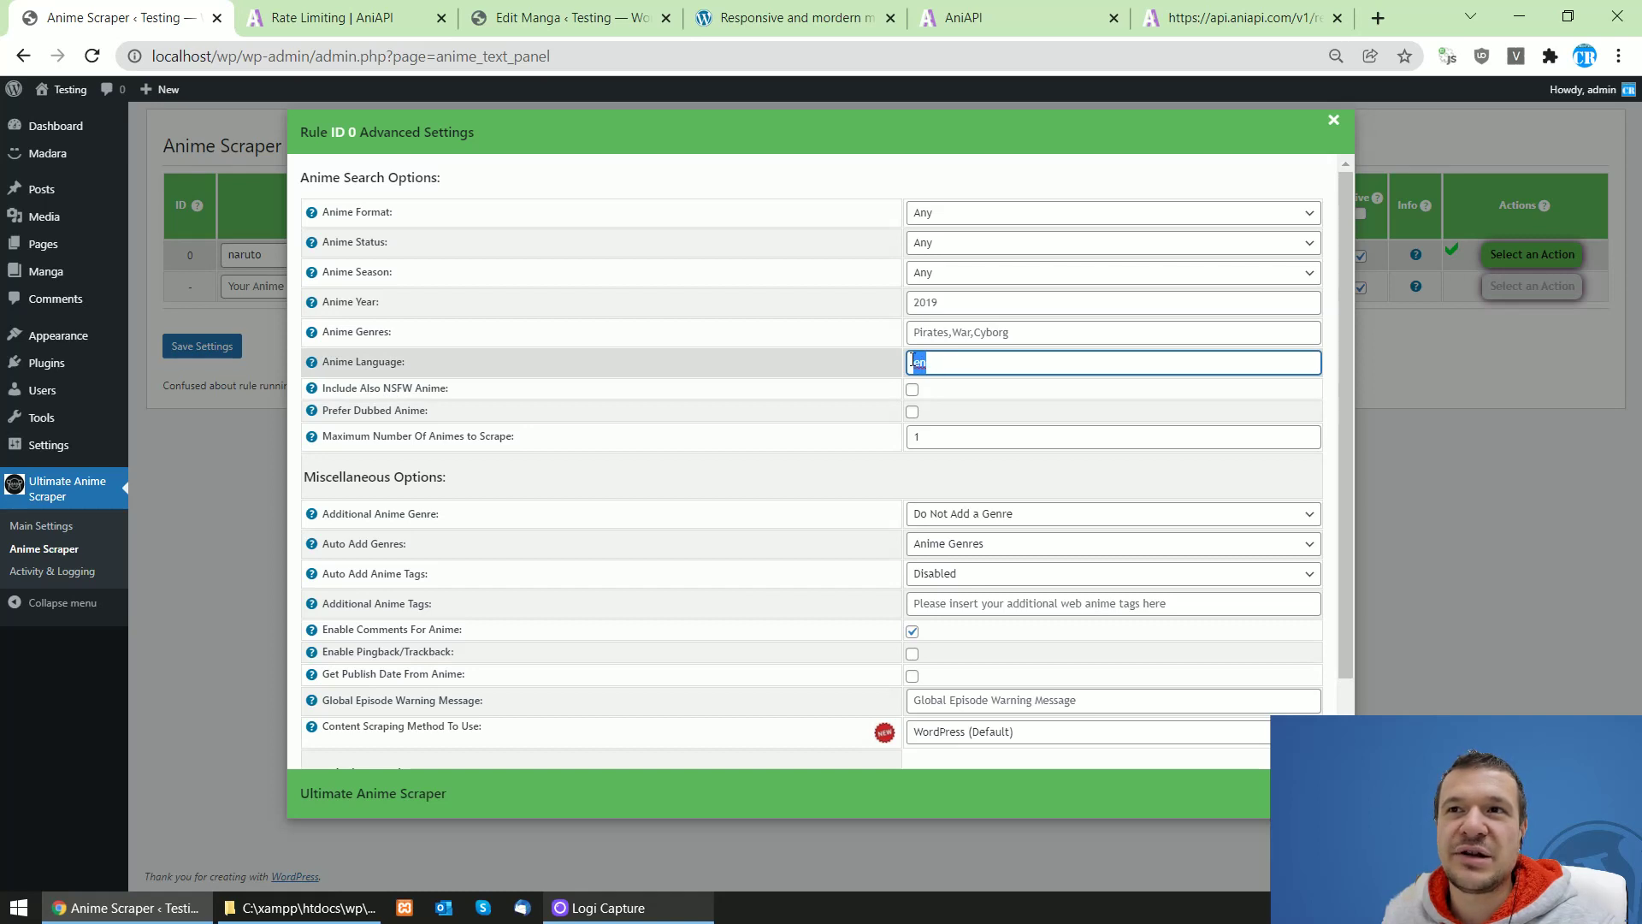
click(819, 361)
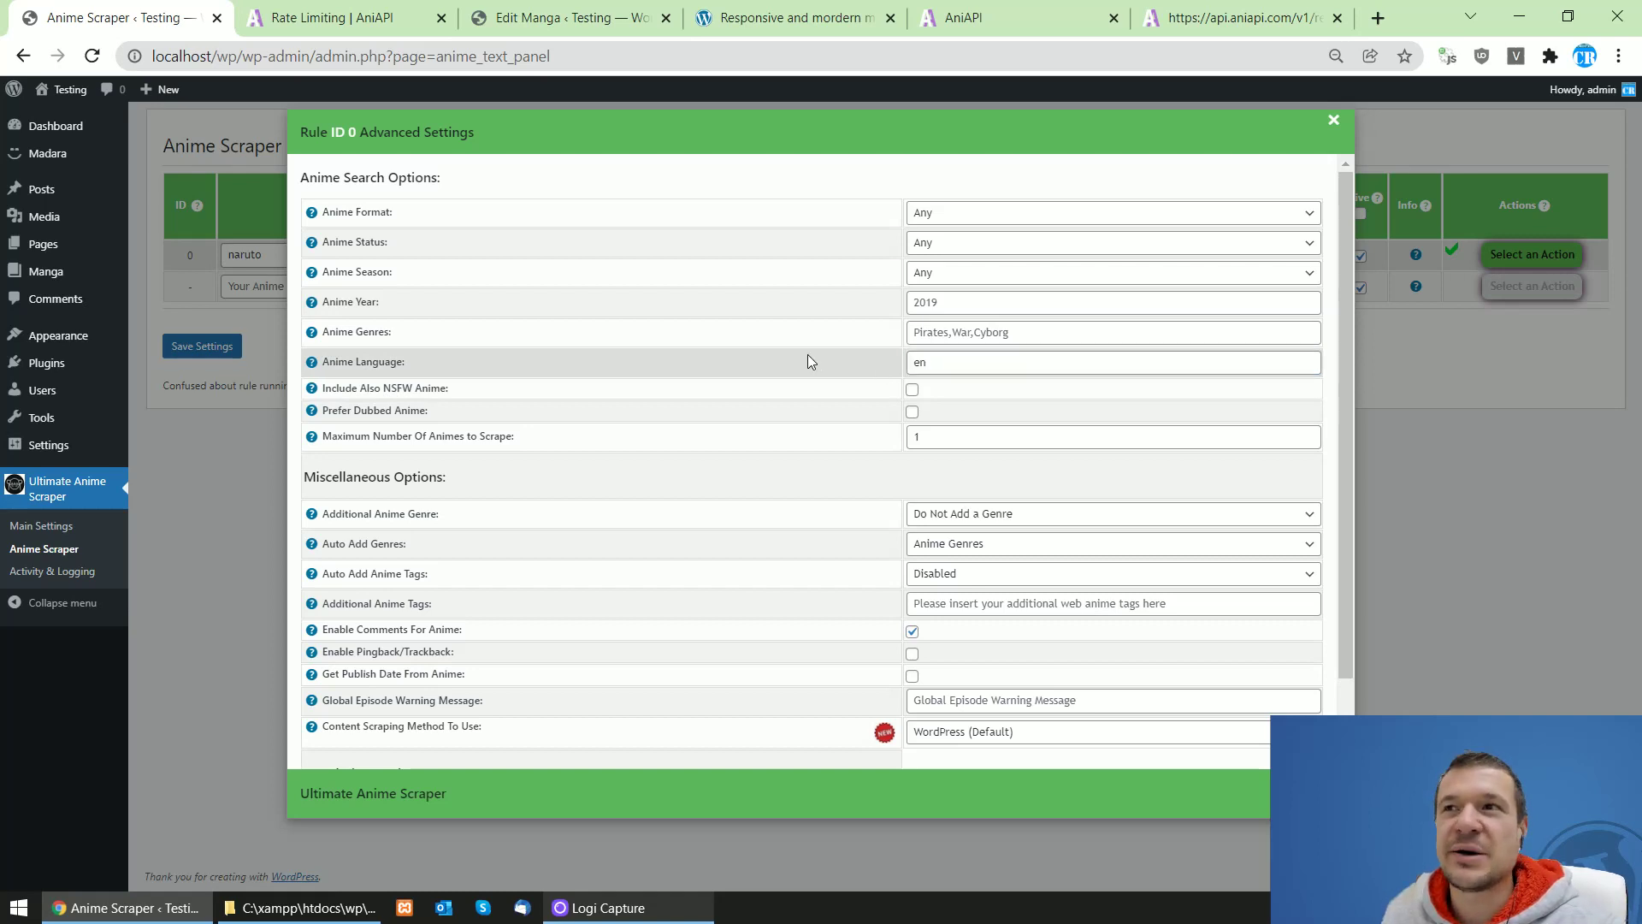
- Examine the NSFW Anime option's description
drag(360, 388, 447, 388)
double_click(394, 389)
double_click(429, 389)
click(350, 384)
double_click(399, 387)
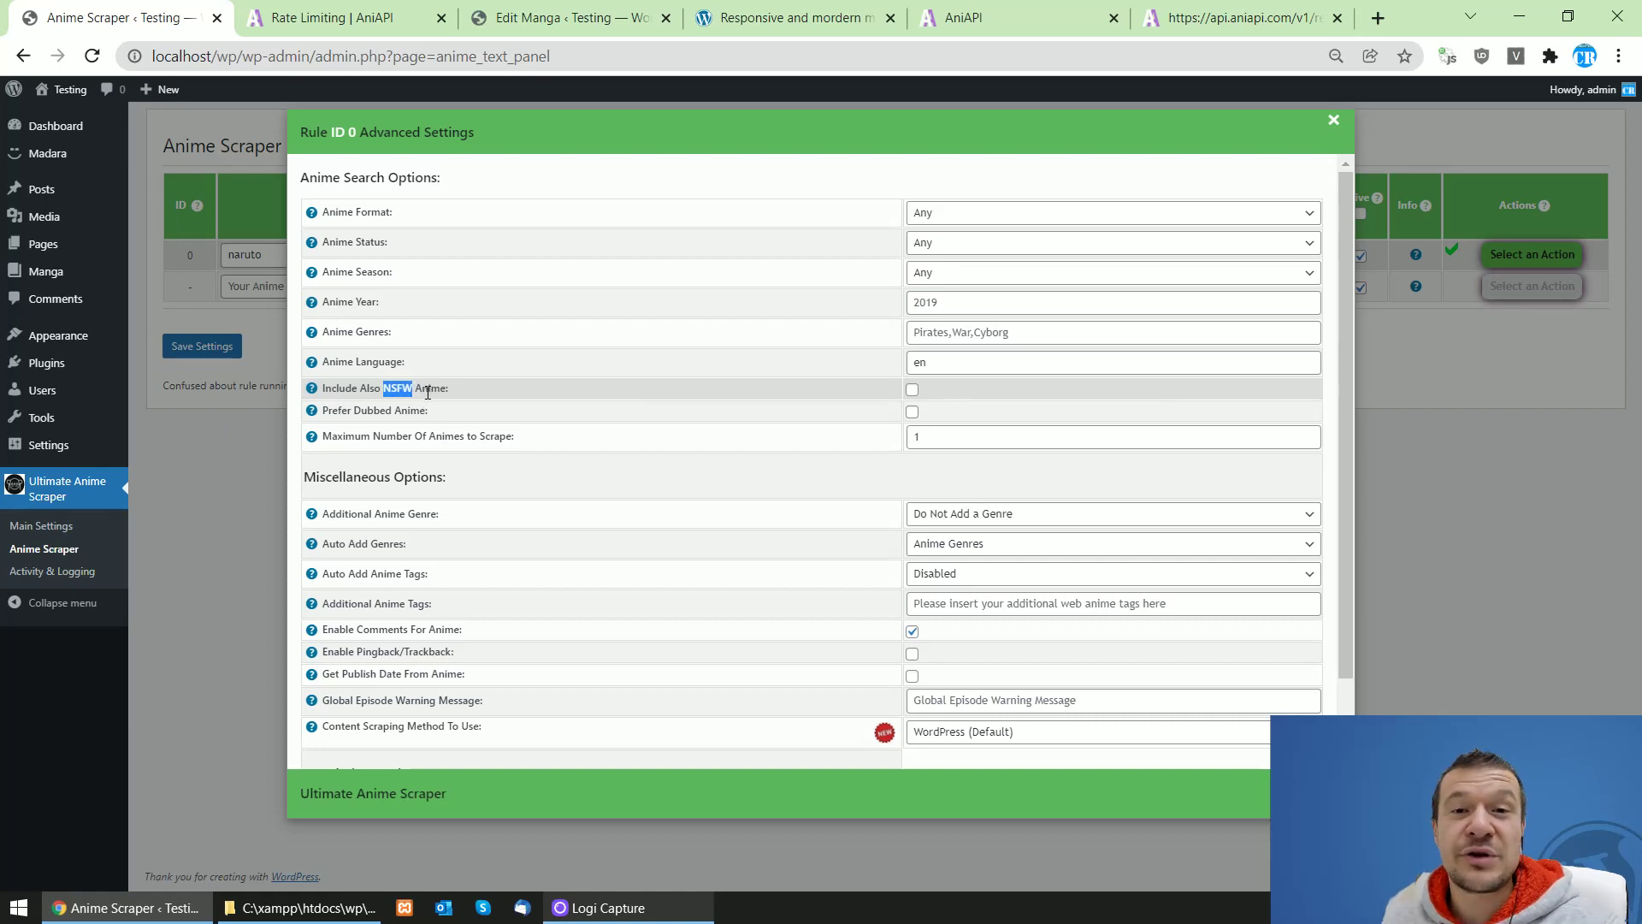
- Look over the Prefer Dubbed Anime and Maximum Number options, then close rule 0's advanced settings
drag(331, 411, 420, 411)
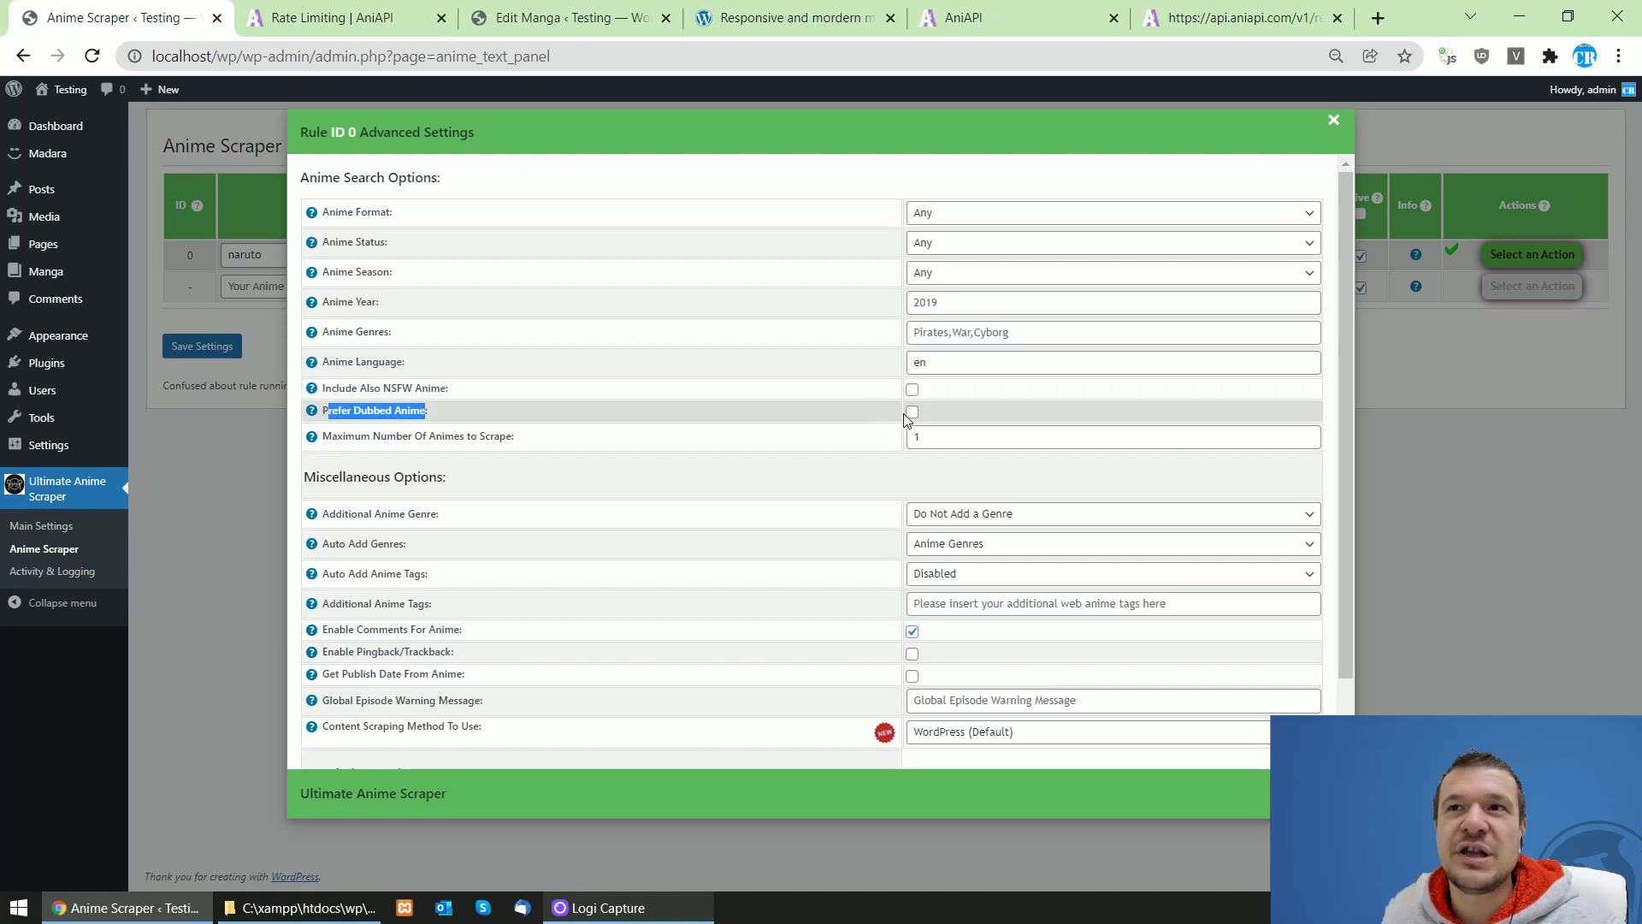
drag(323, 410, 428, 414)
click(427, 411)
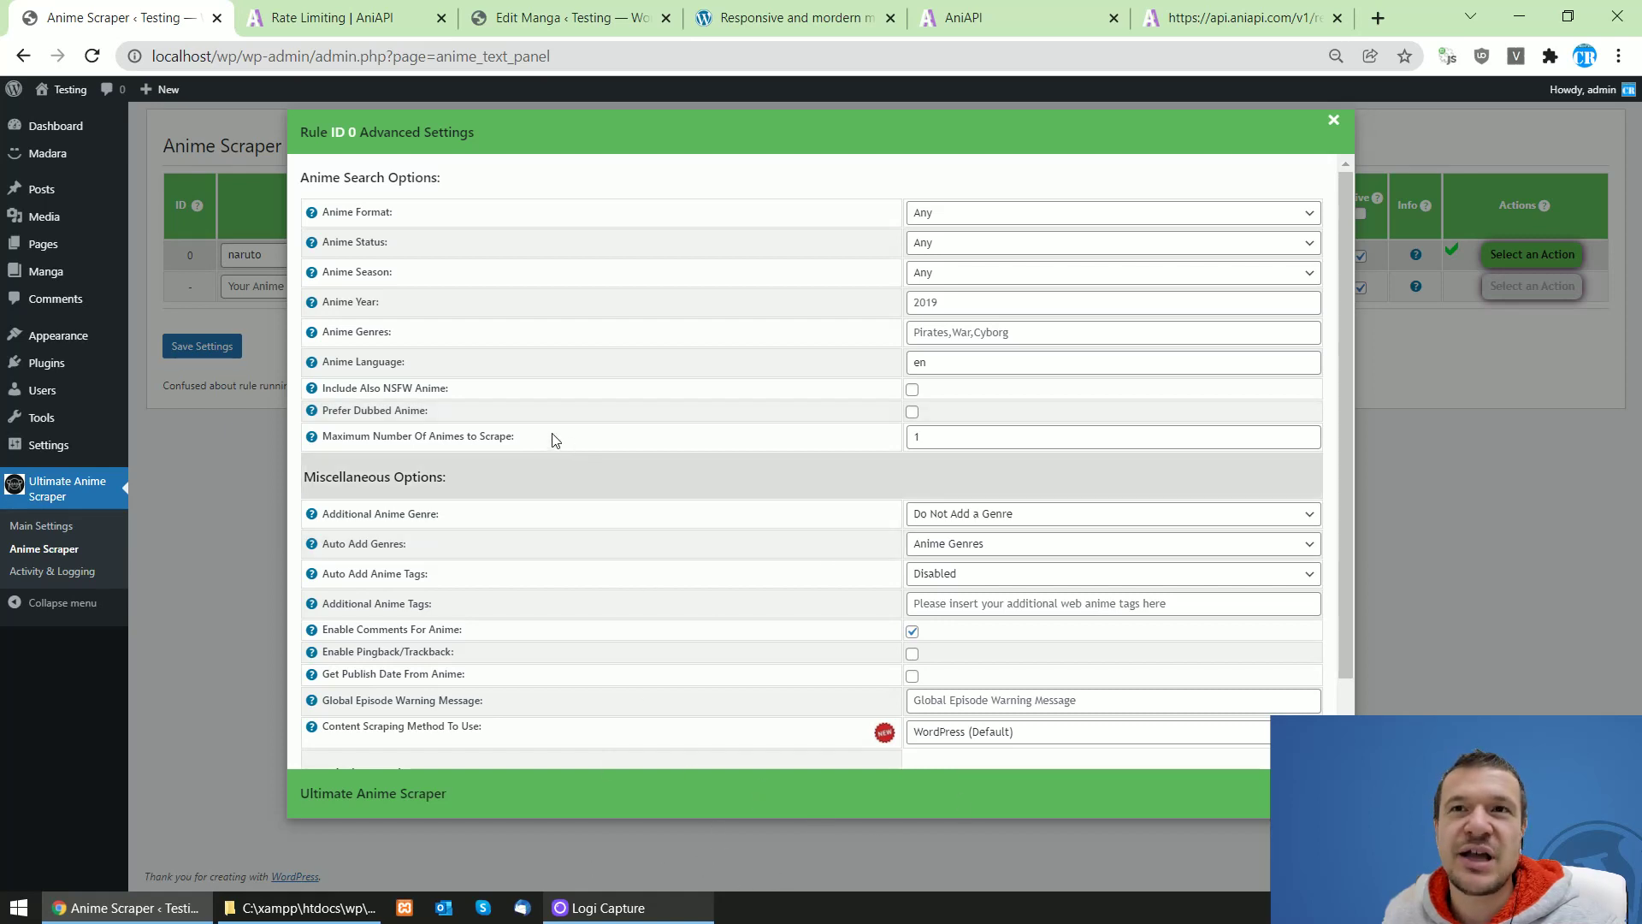
drag(380, 437, 513, 437)
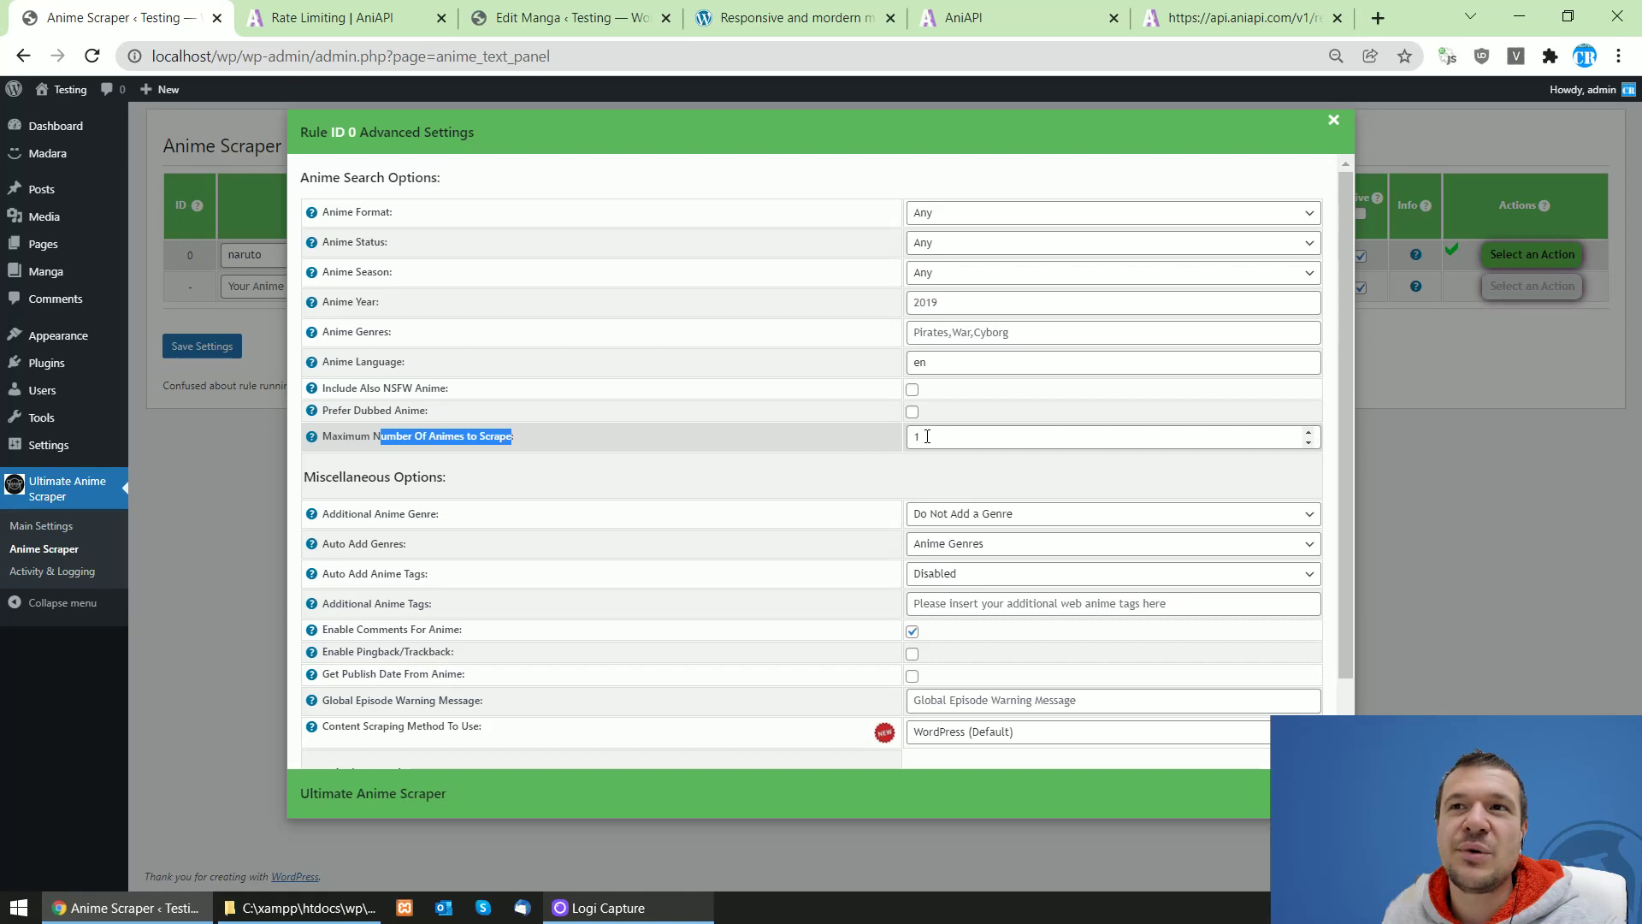
click(241, 261)
double_click(244, 254)
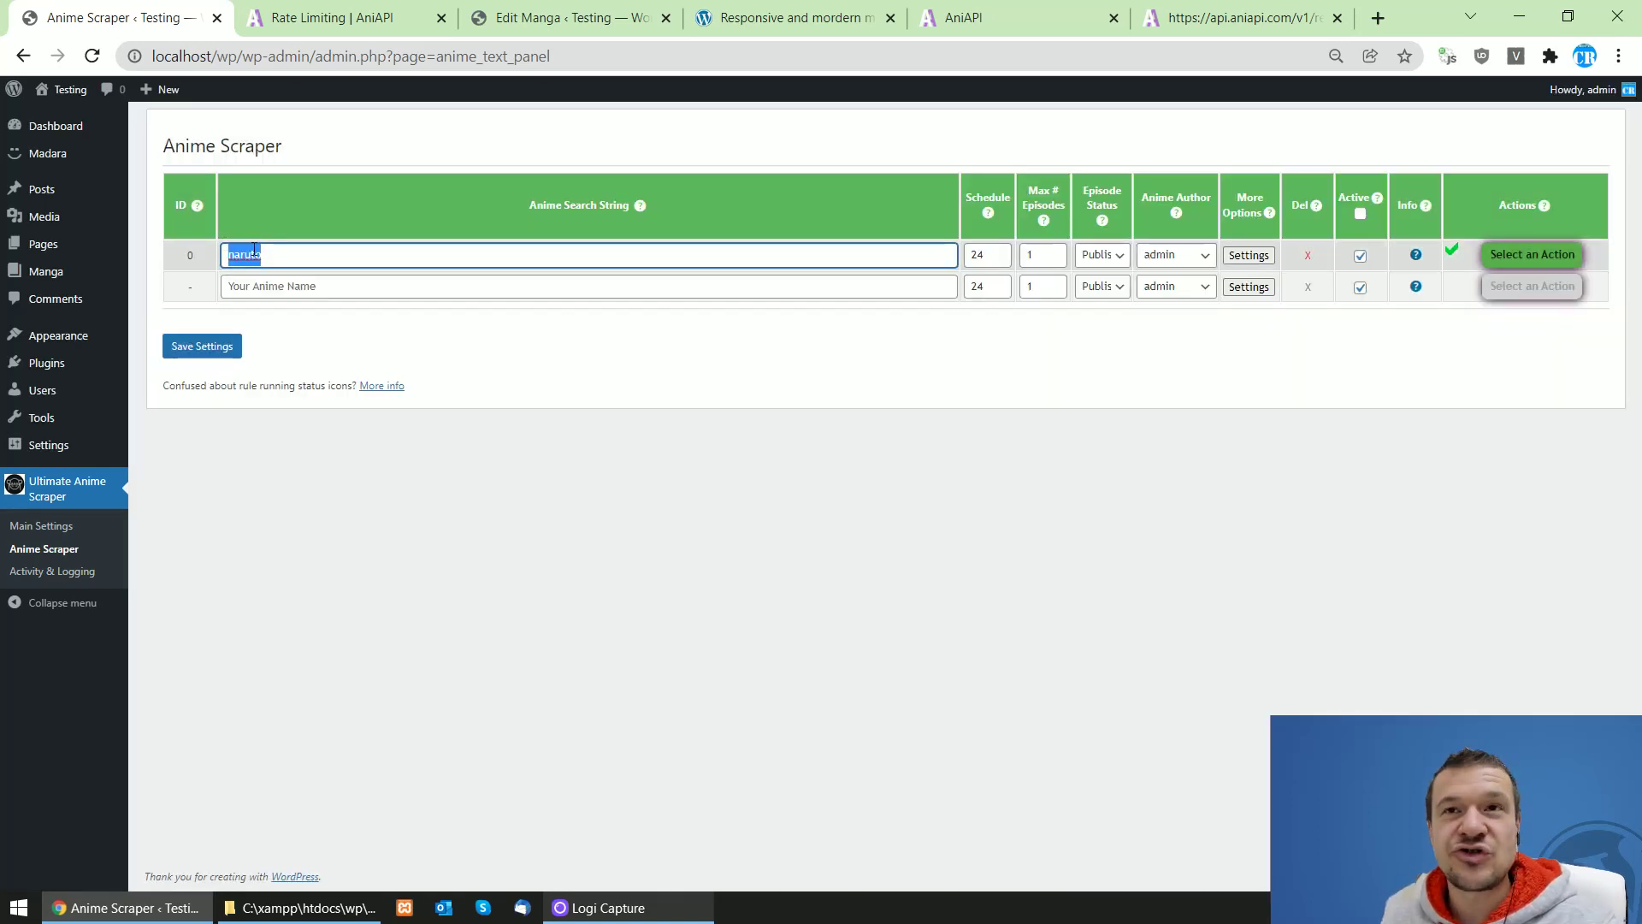
click(1249, 254)
double_click(930, 440)
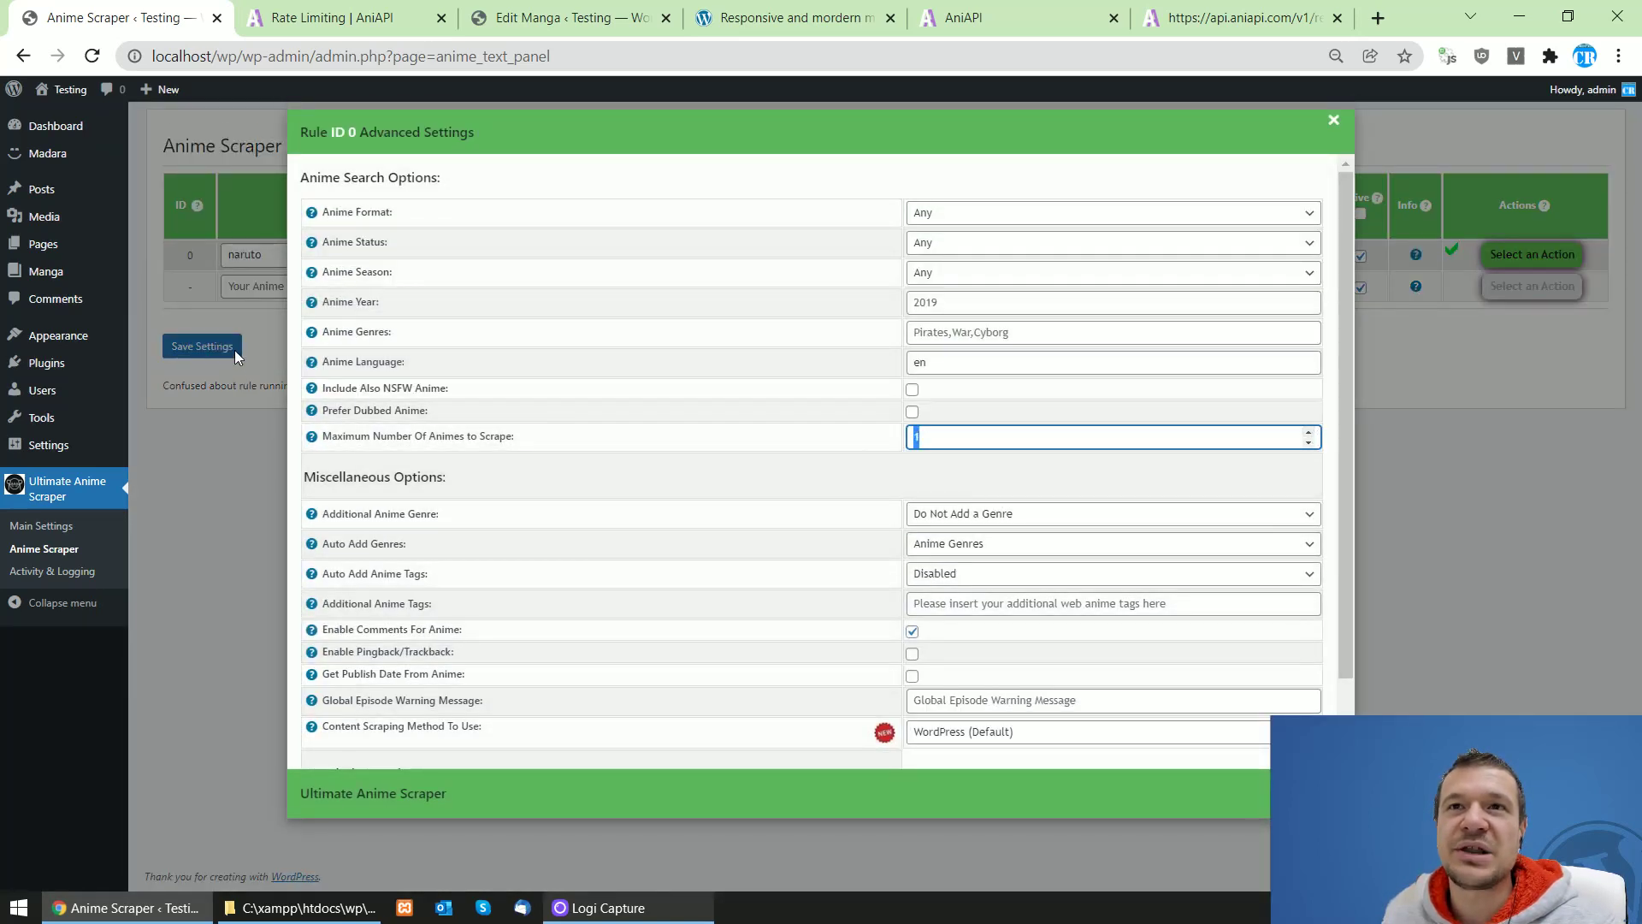
click(265, 319)
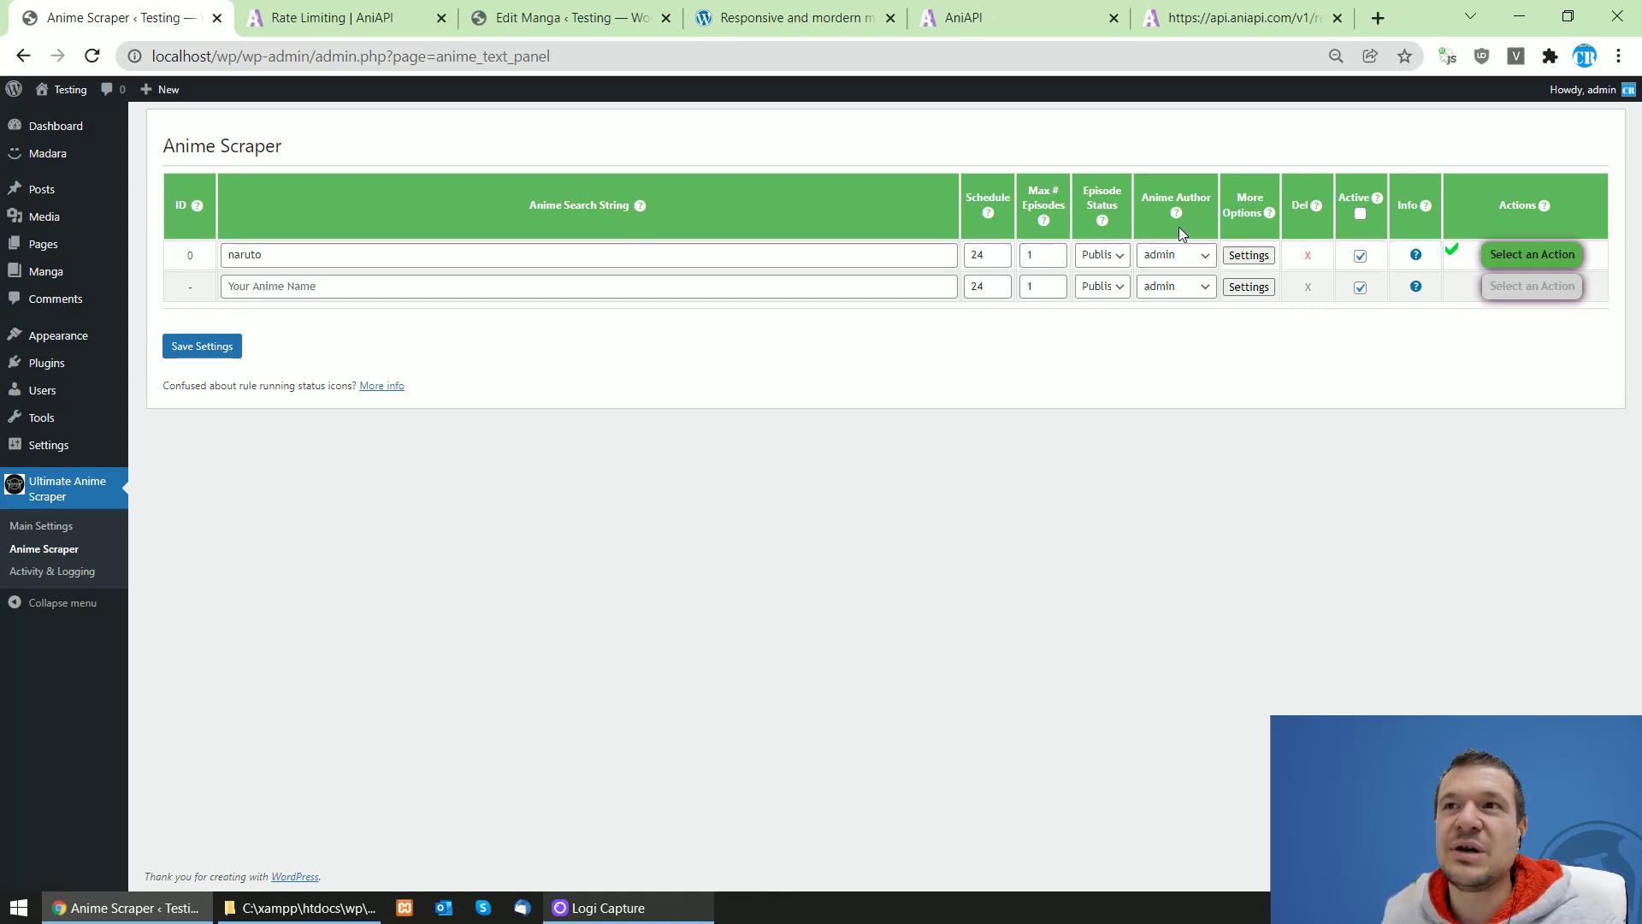
click(1249, 255)
key(Escape)
click(1237, 256)
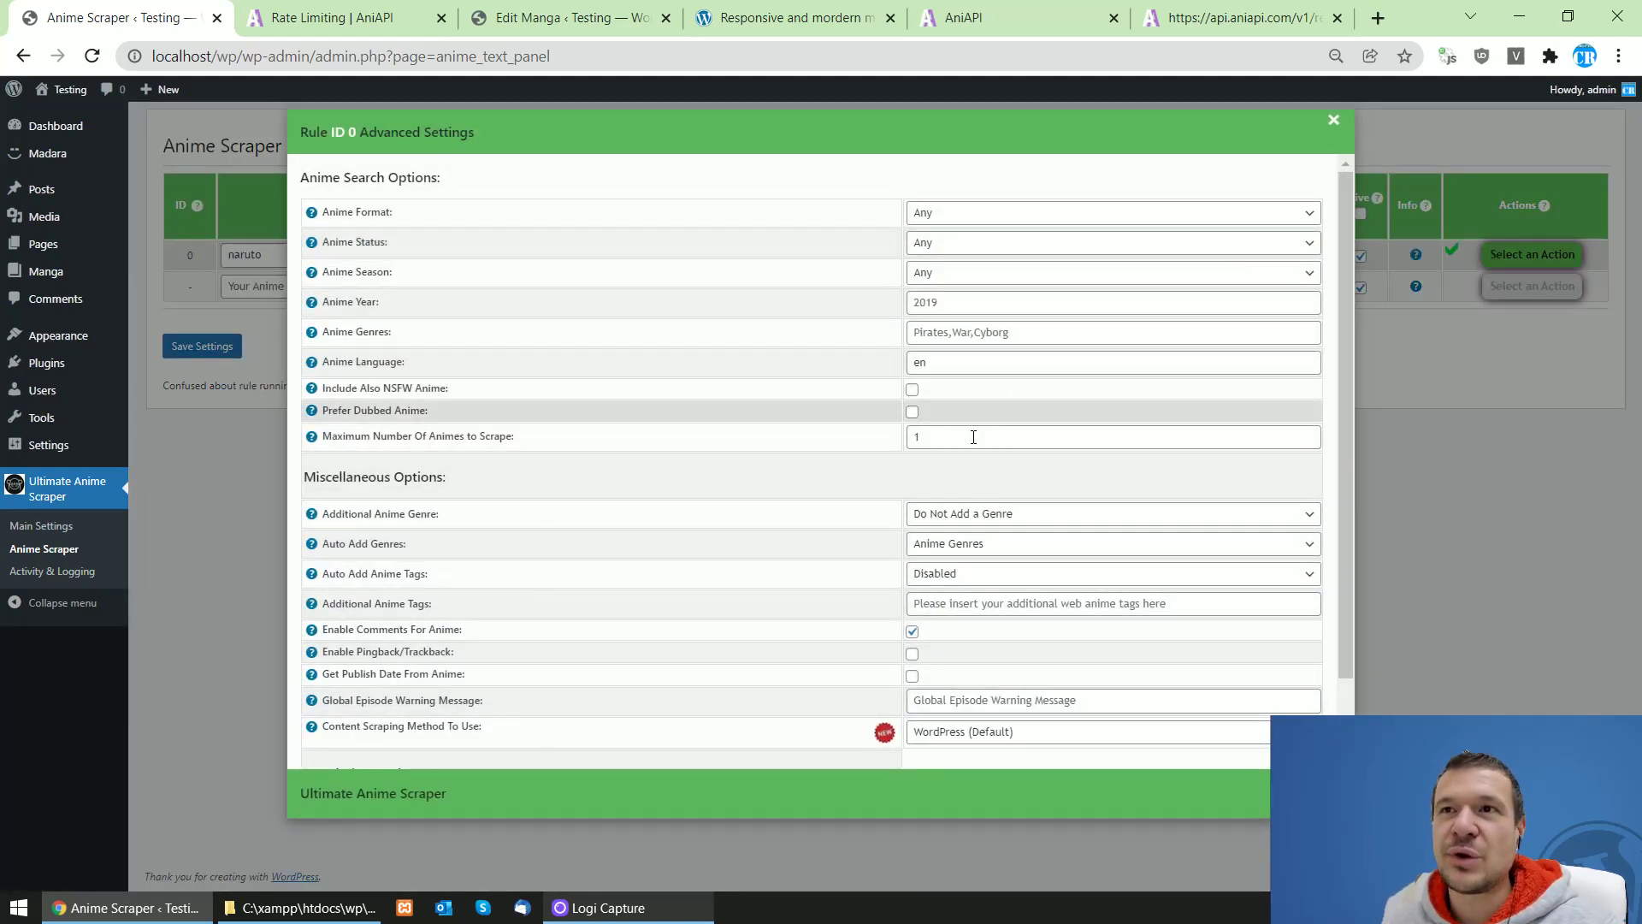
click(1466, 386)
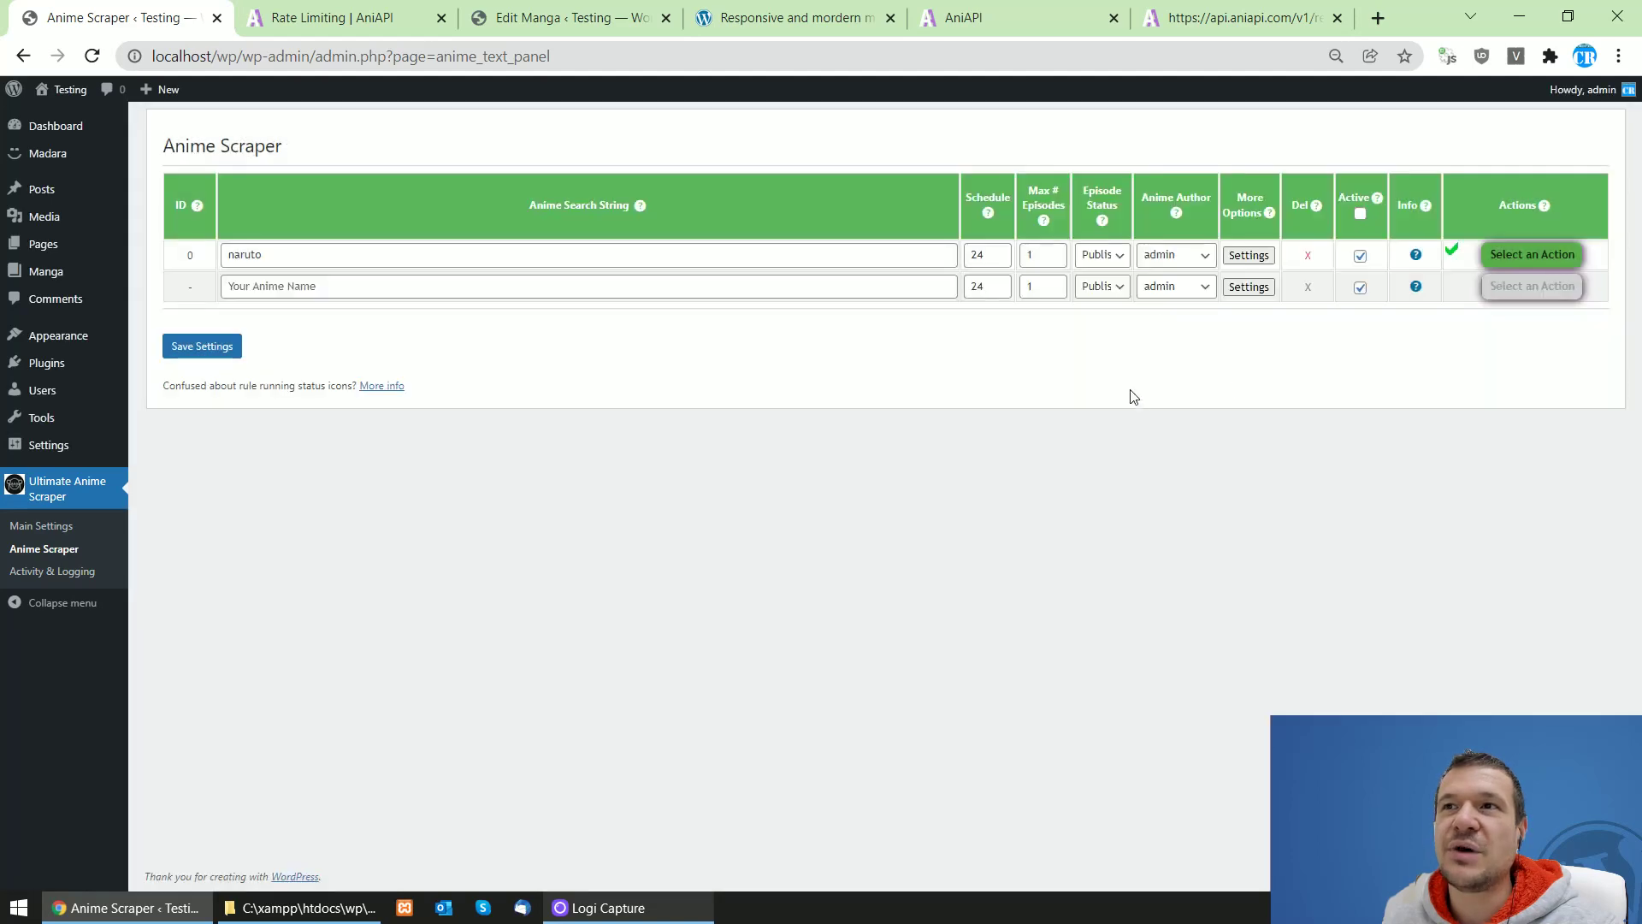
click(1249, 254)
double_click(1076, 437)
key(Escape)
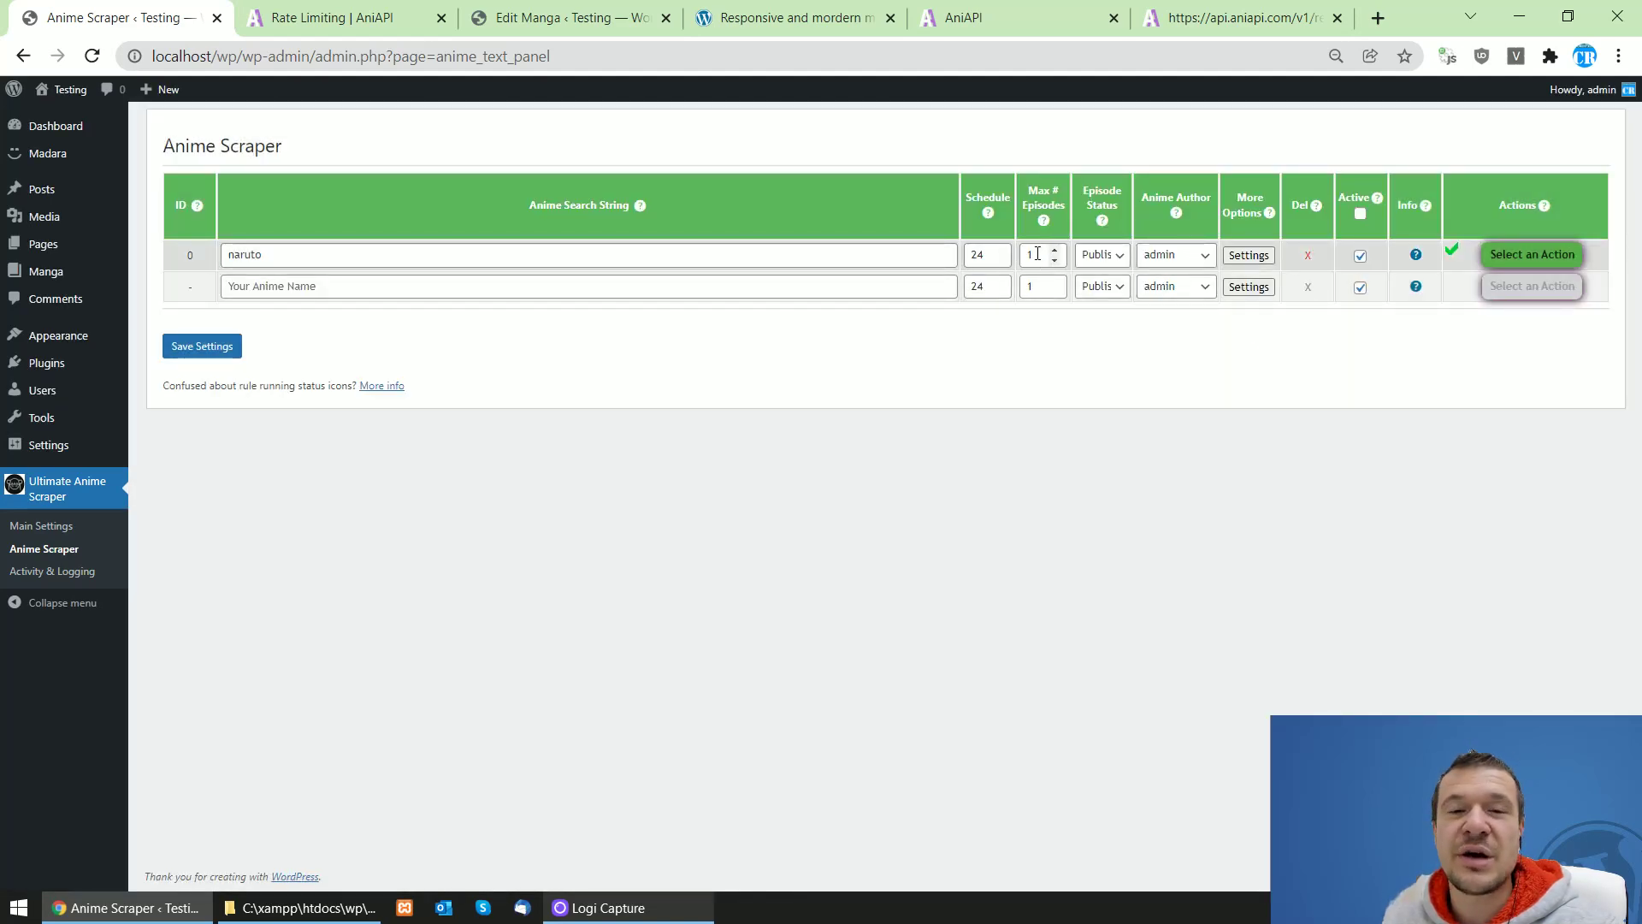
click(1248, 255)
click(1389, 368)
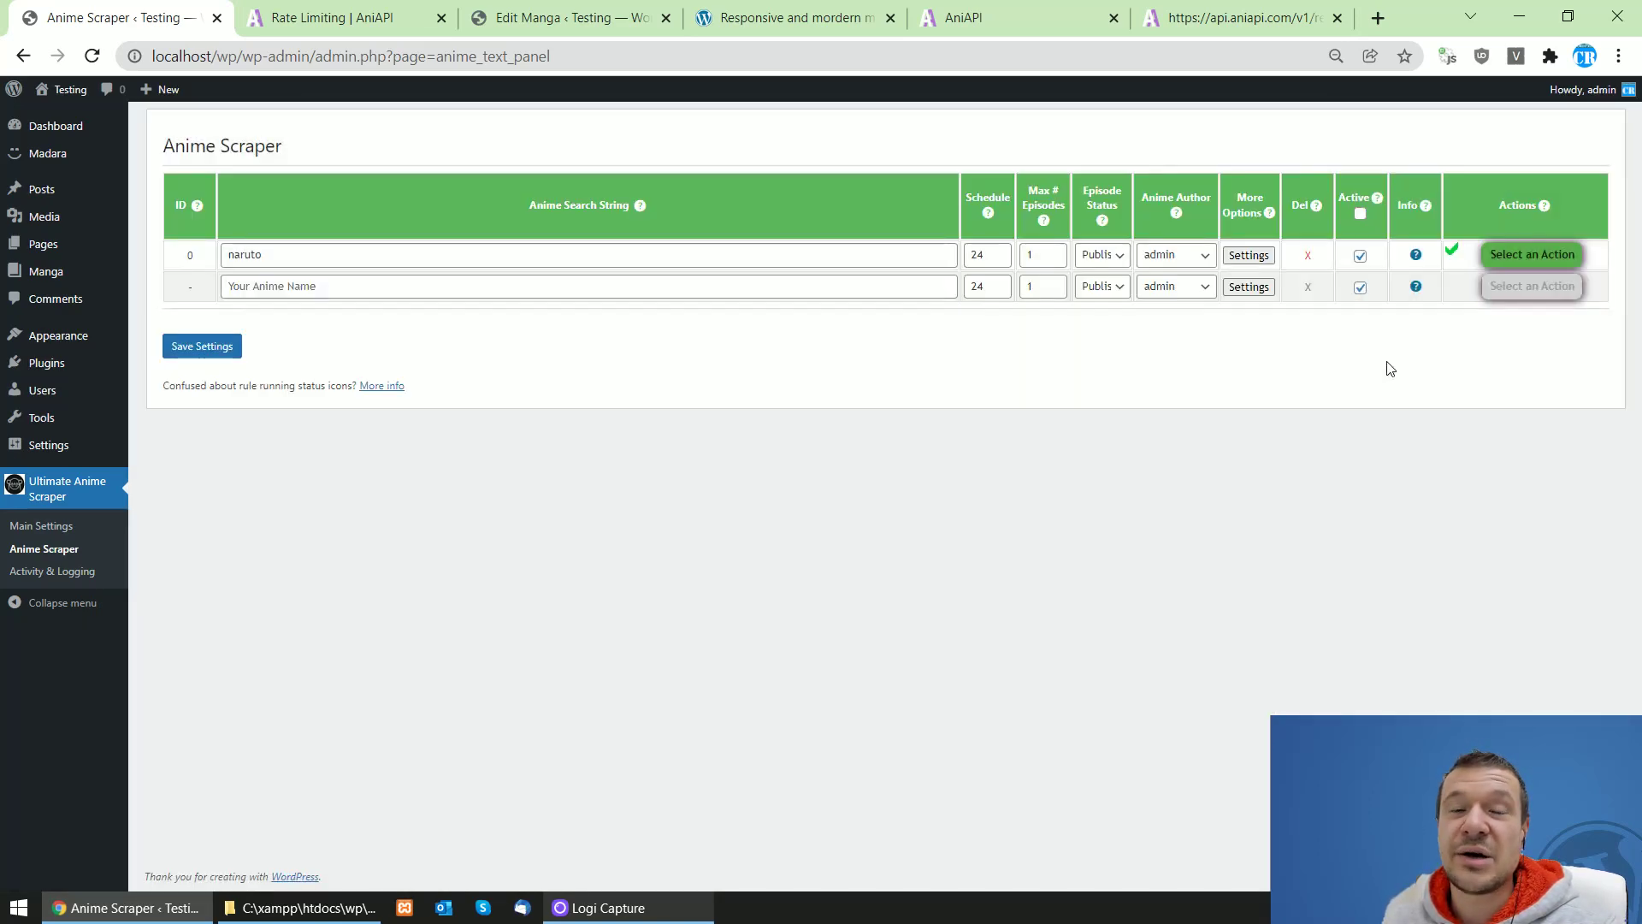
click(1249, 255)
click(1449, 351)
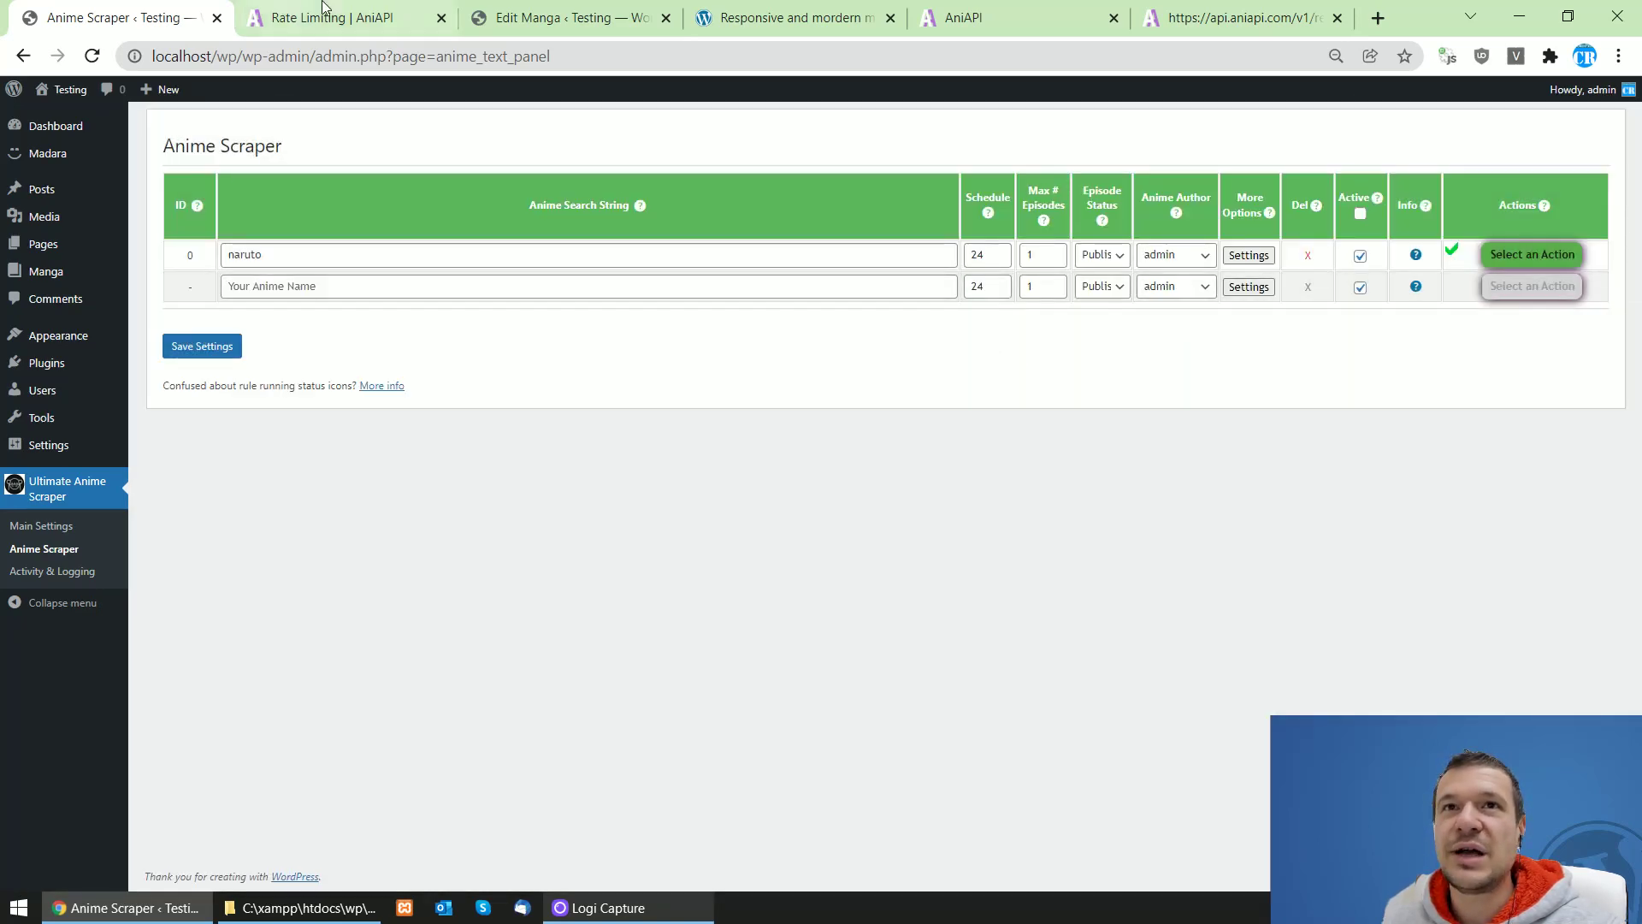
click(560, 17)
click(92, 56)
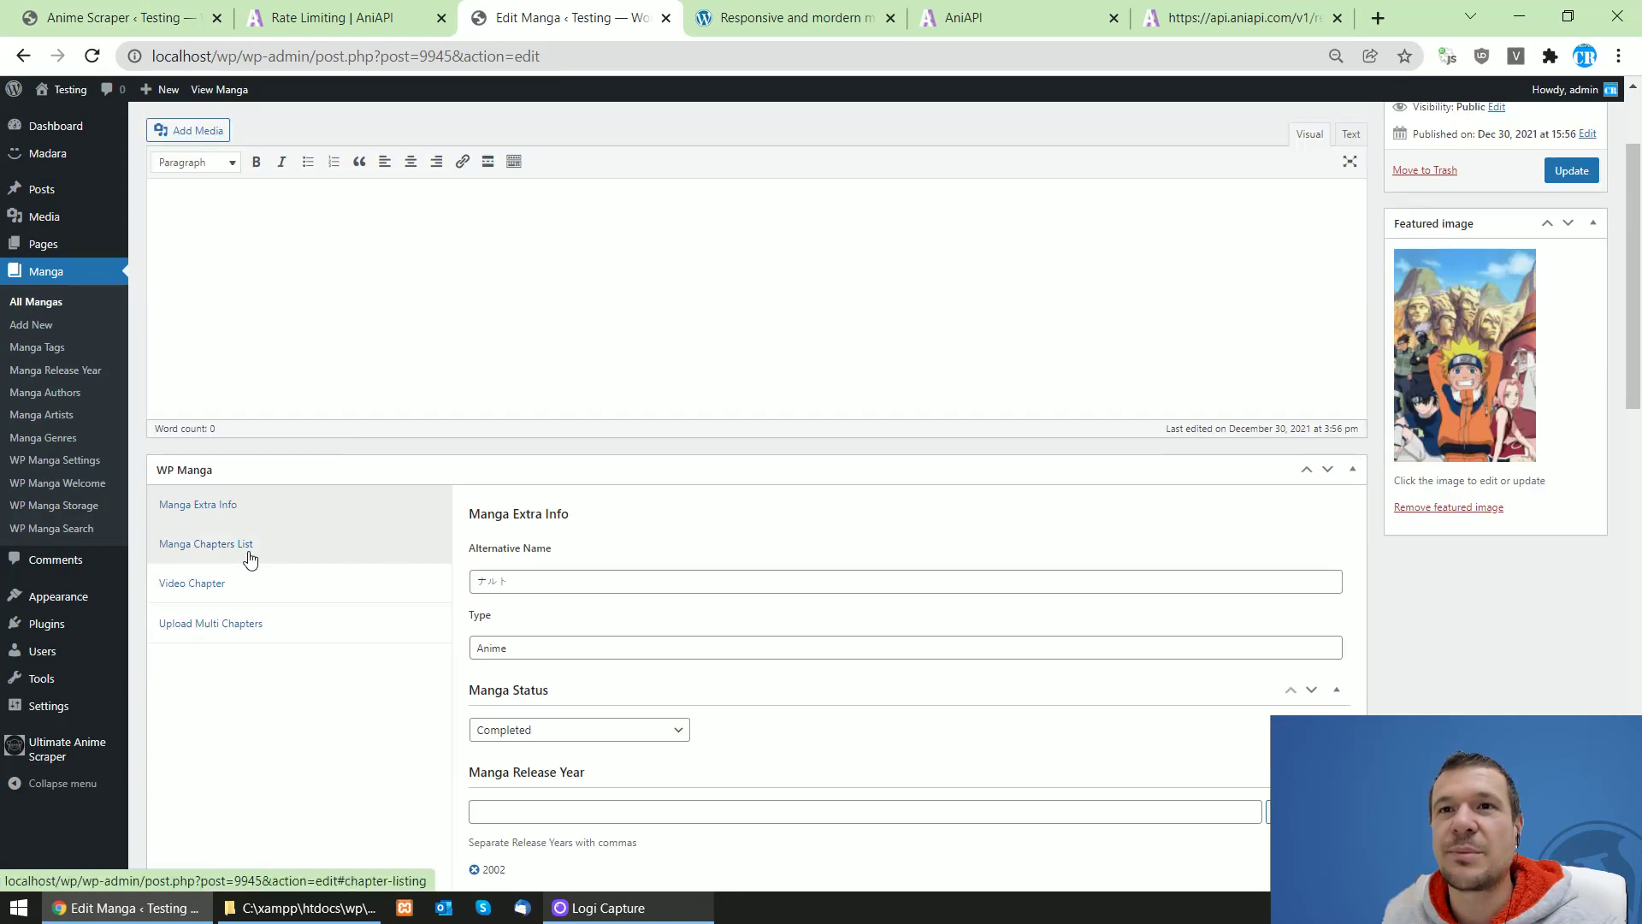
click(250, 556)
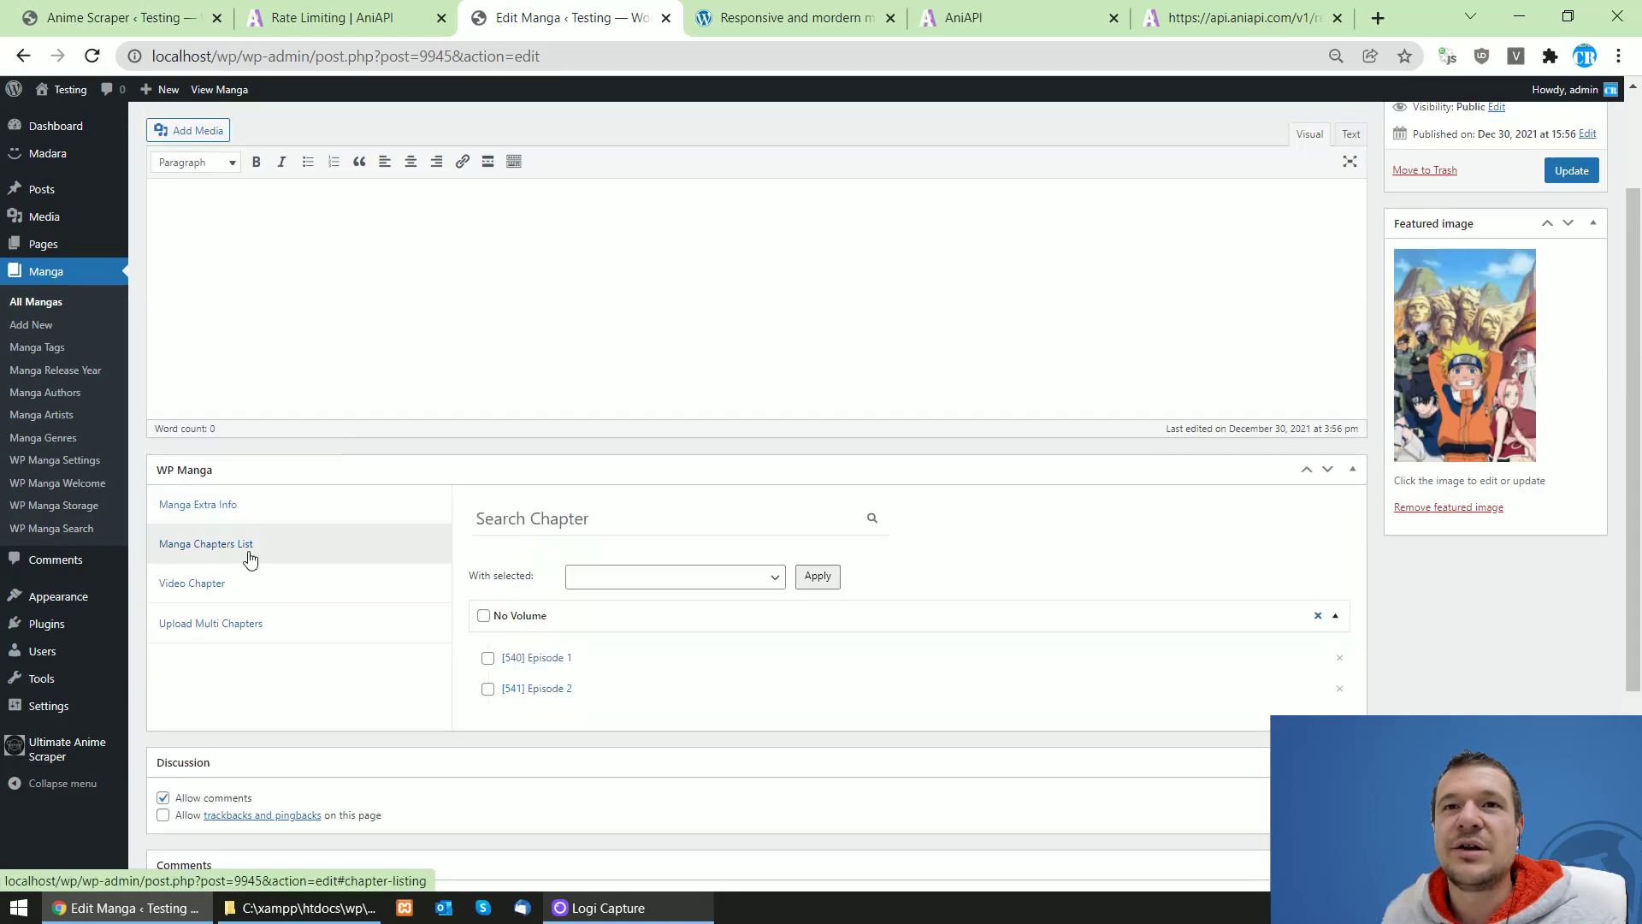
click(534, 693)
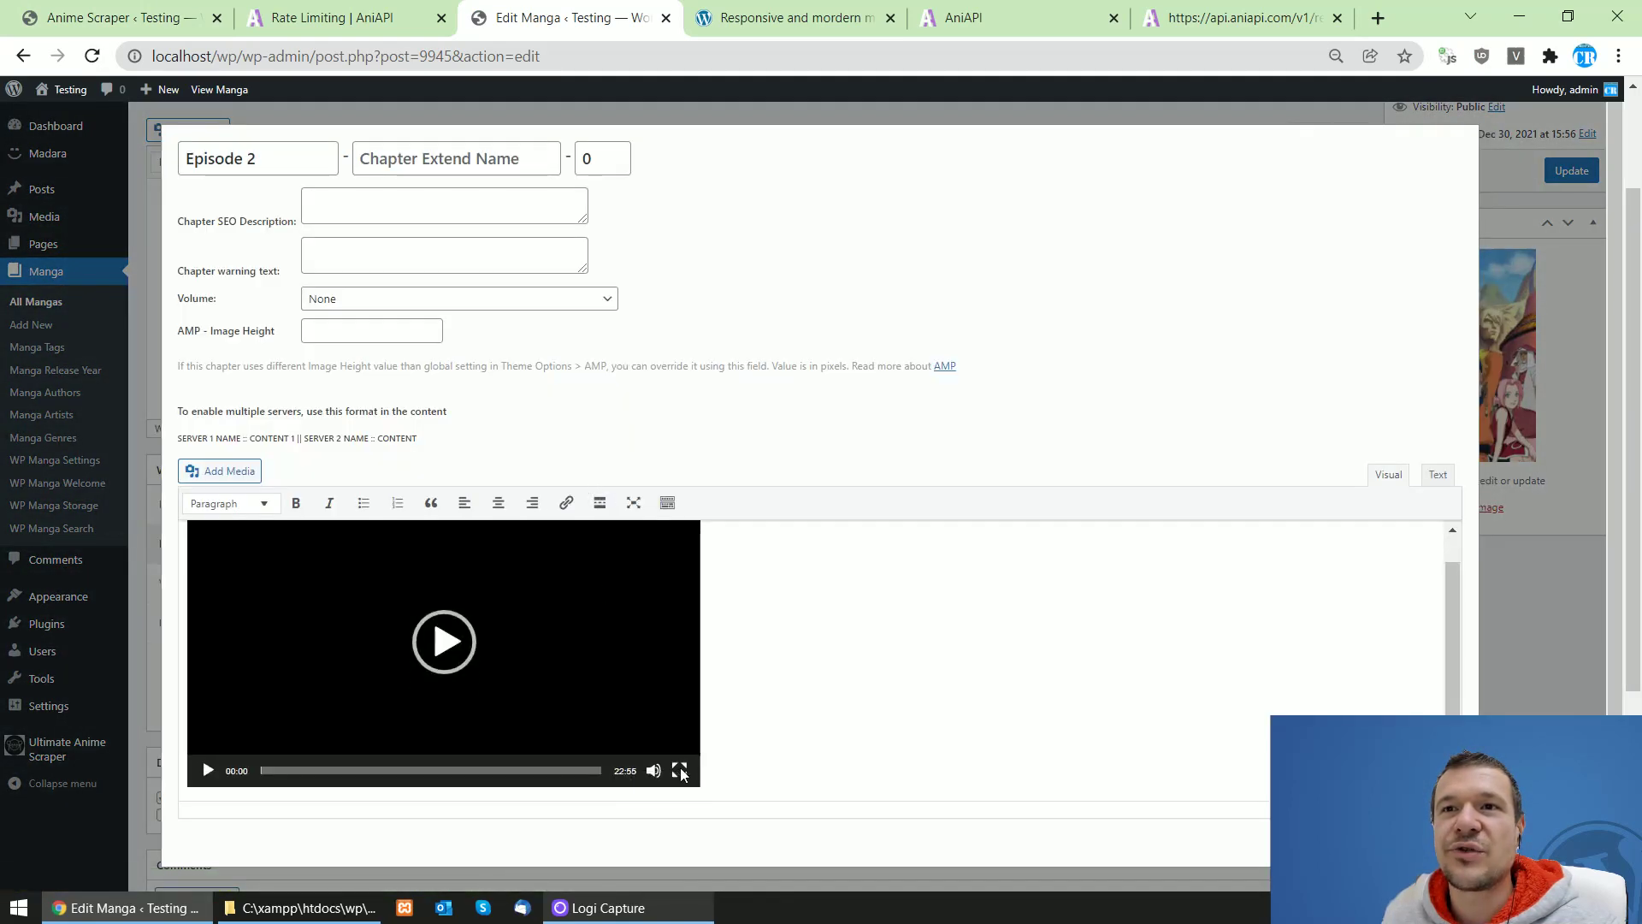
click(653, 770)
click(443, 655)
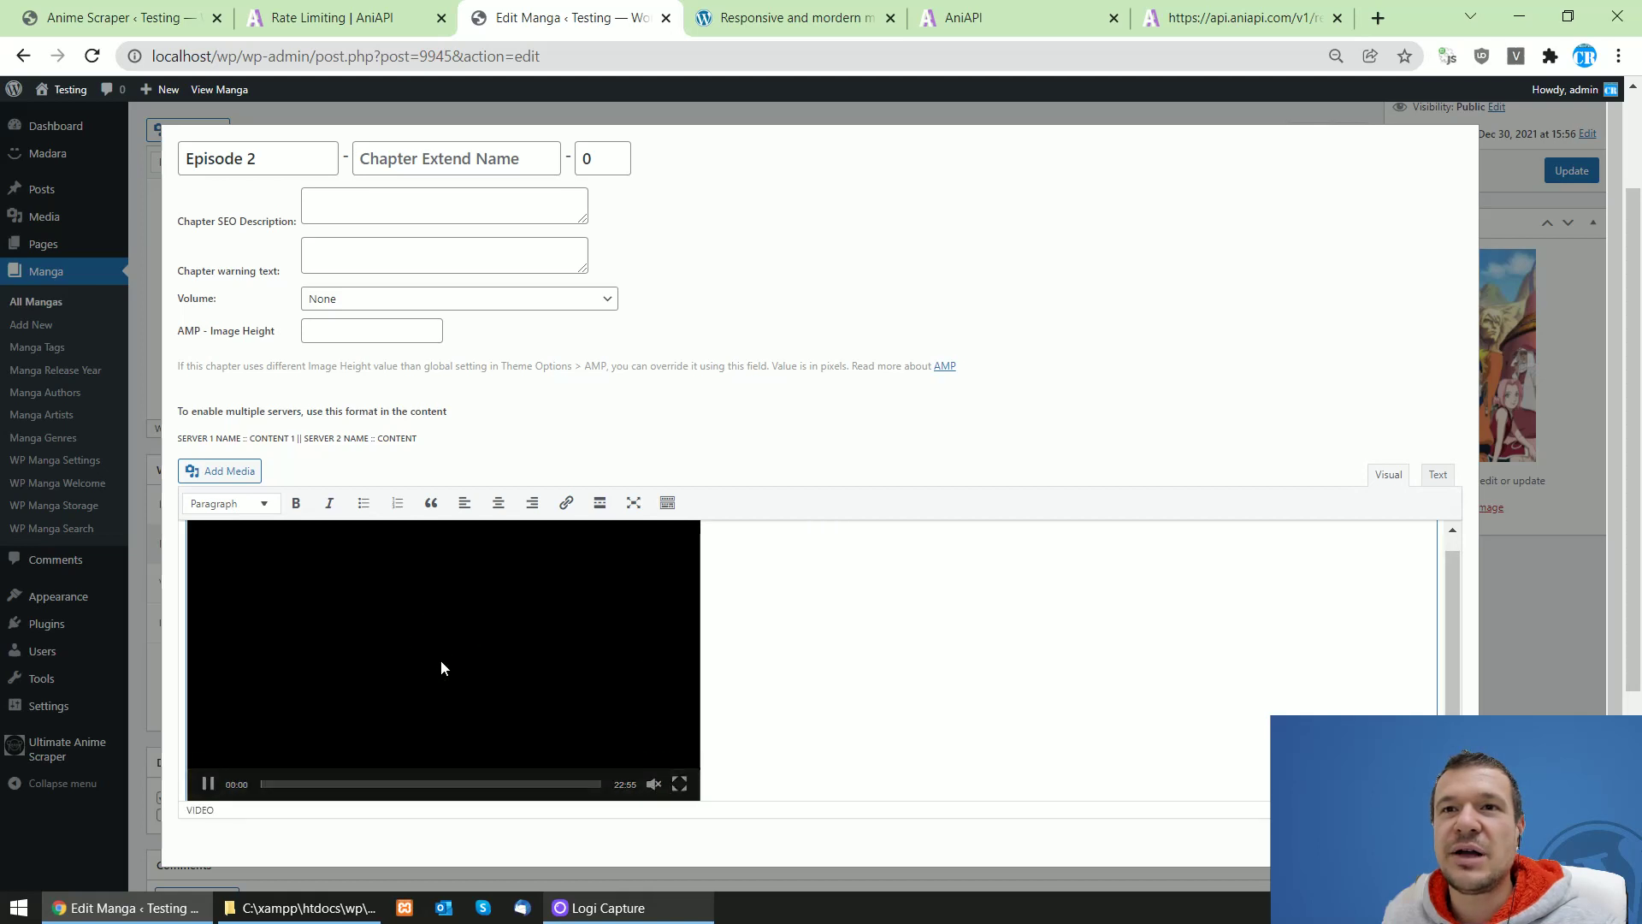
click(280, 770)
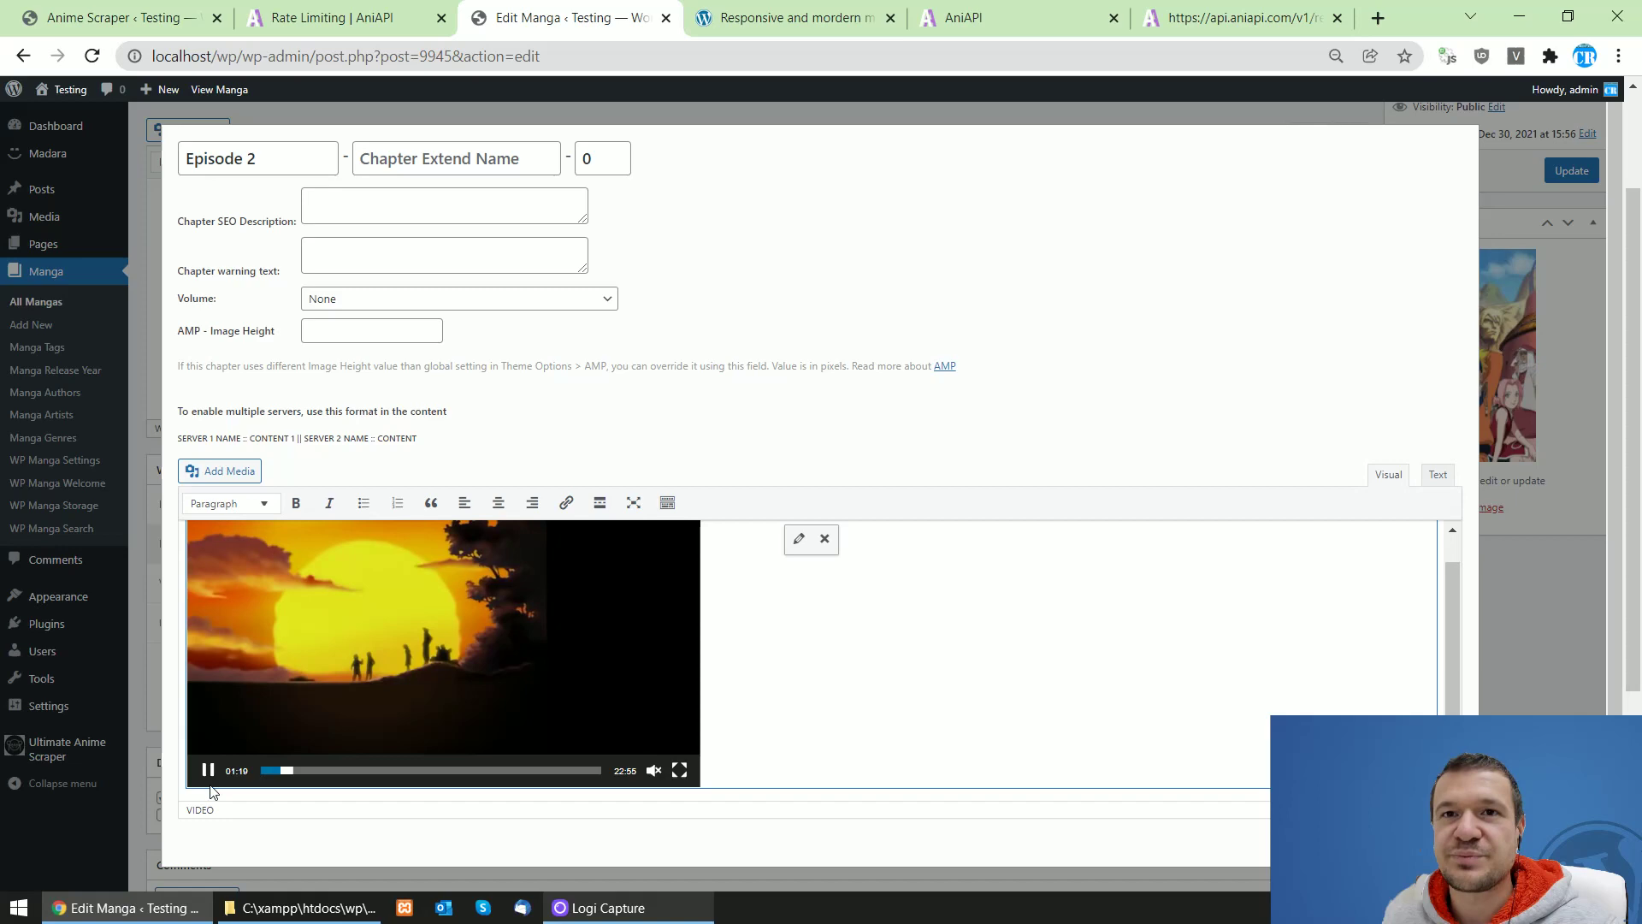
click(208, 771)
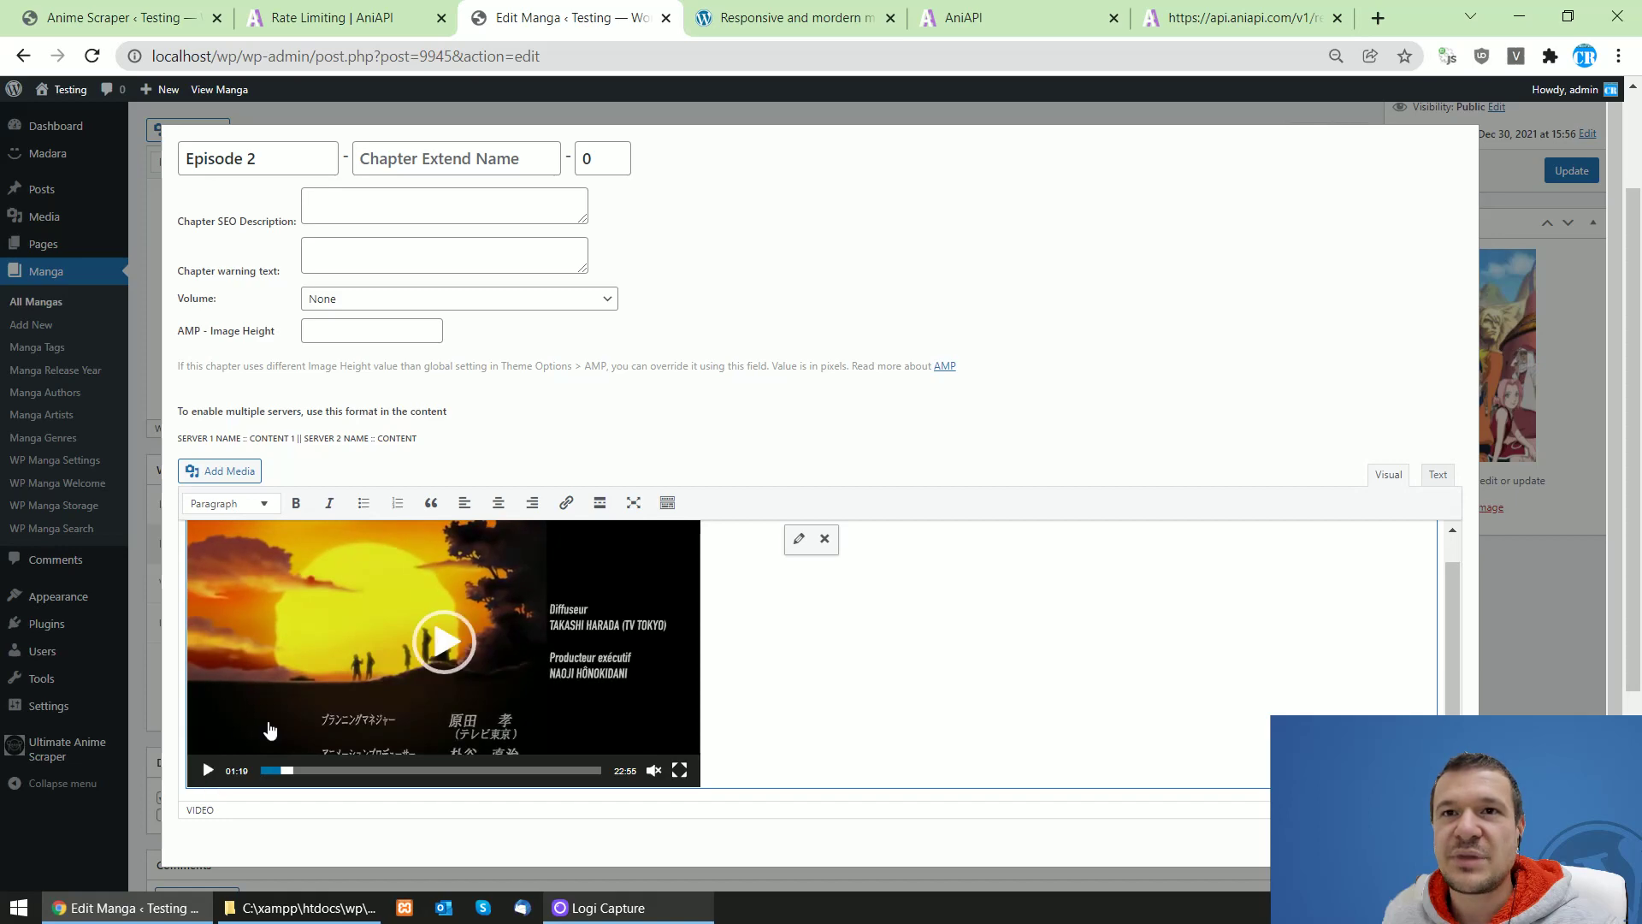
click(1559, 605)
scroll(547, 569, up, 2)
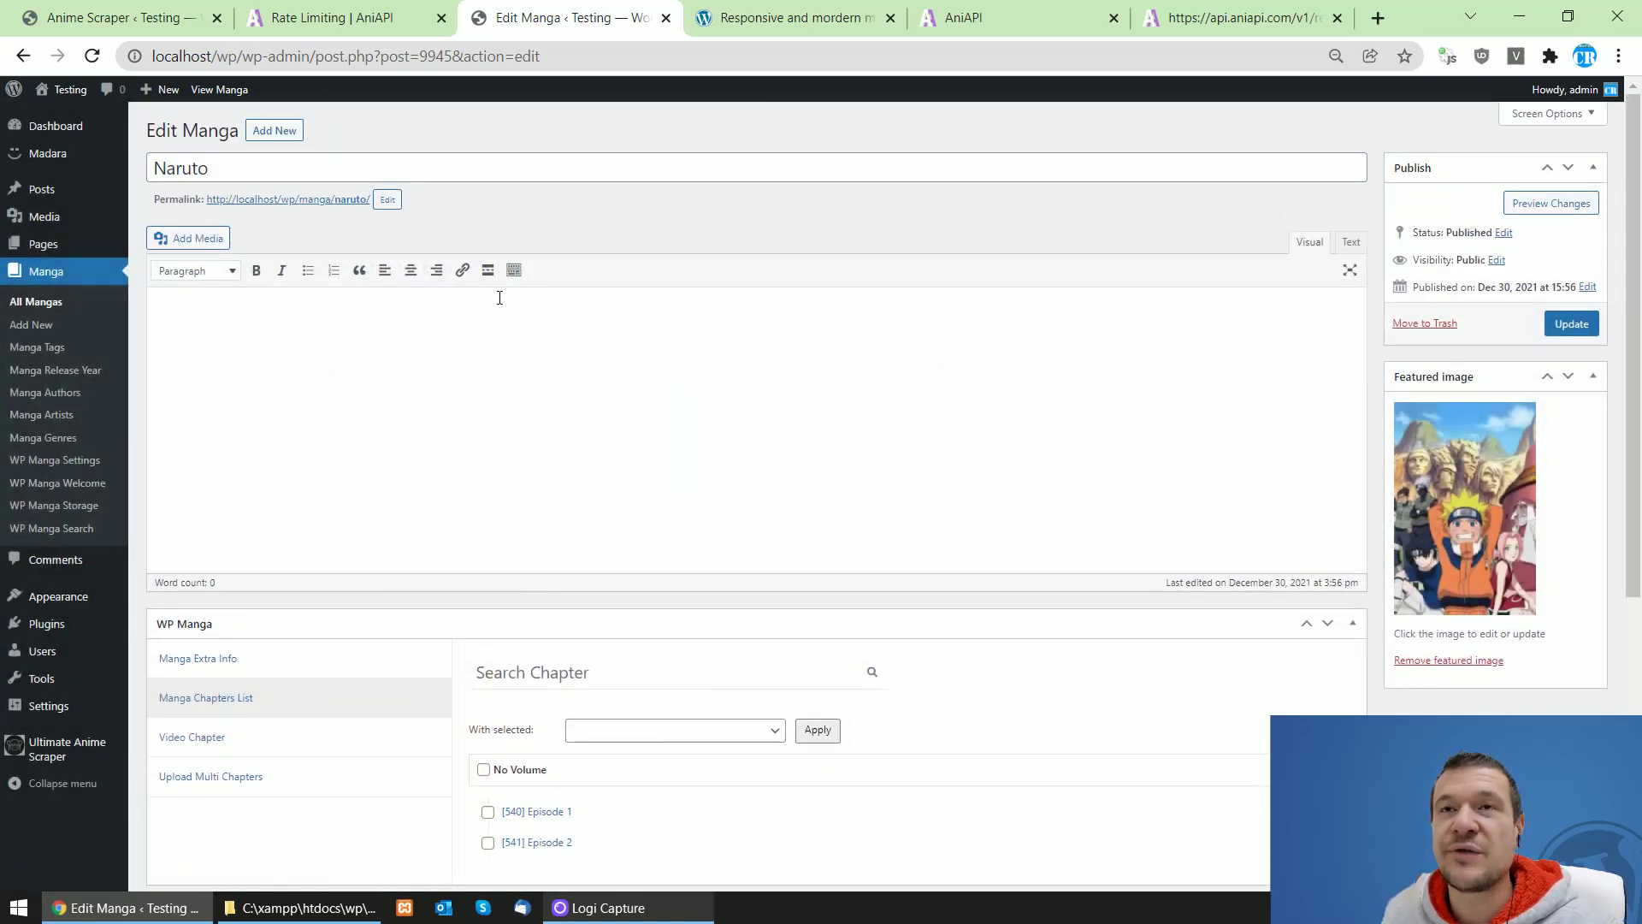
click(140, 7)
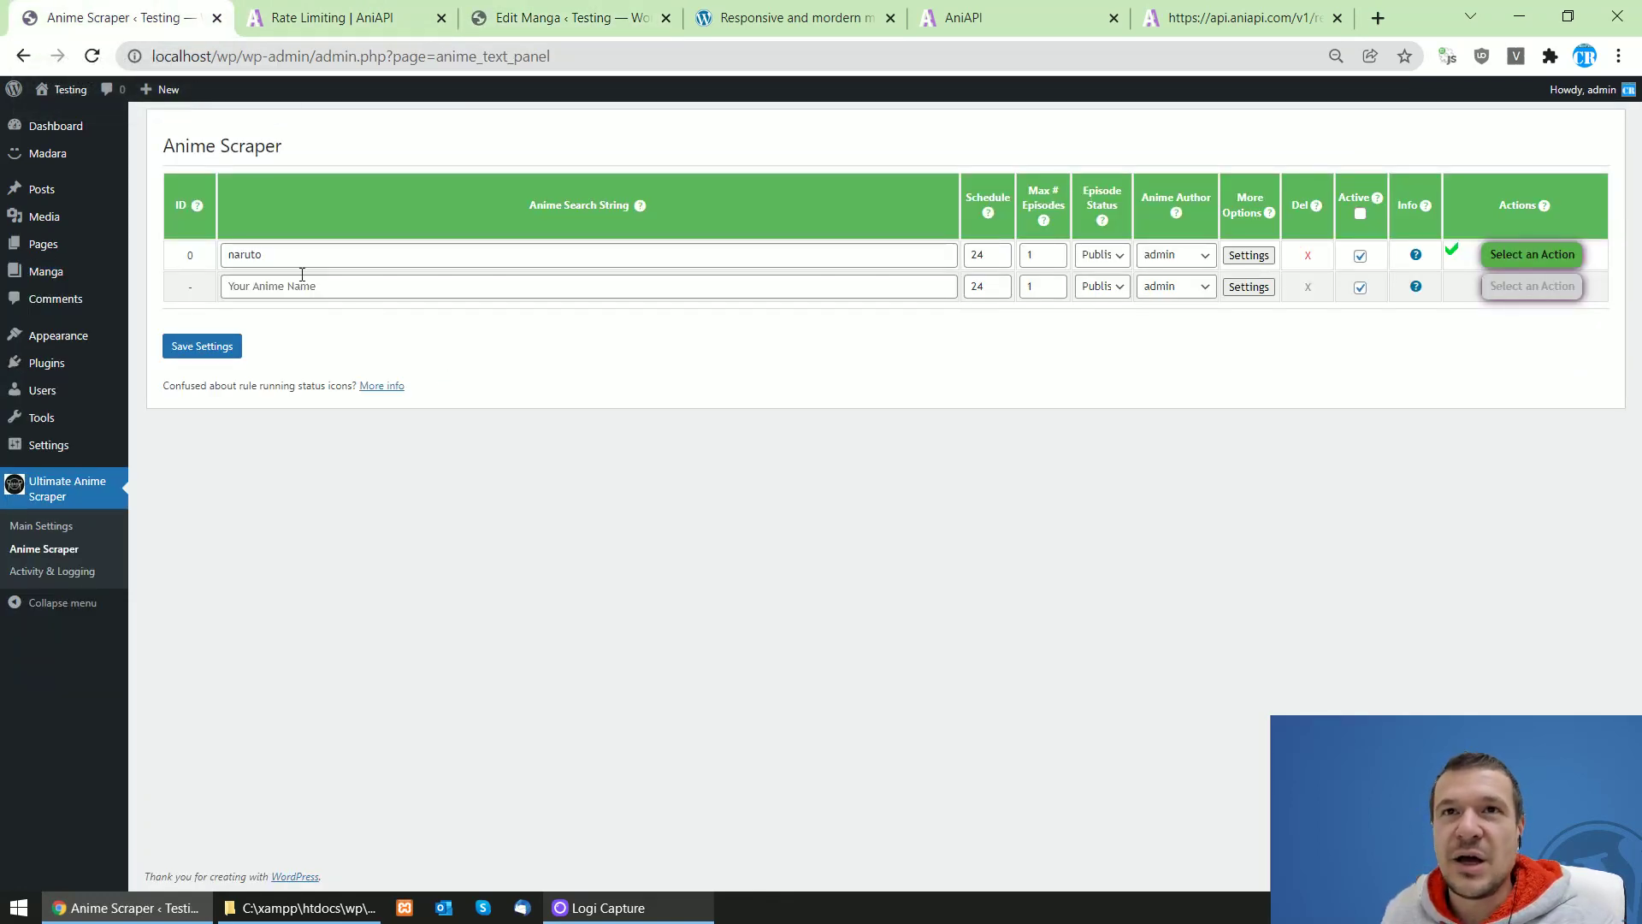
- Reopen rule 0's advanced settings, leaving Additional Anime Genre at Do Not Add a Genre
click(1249, 255)
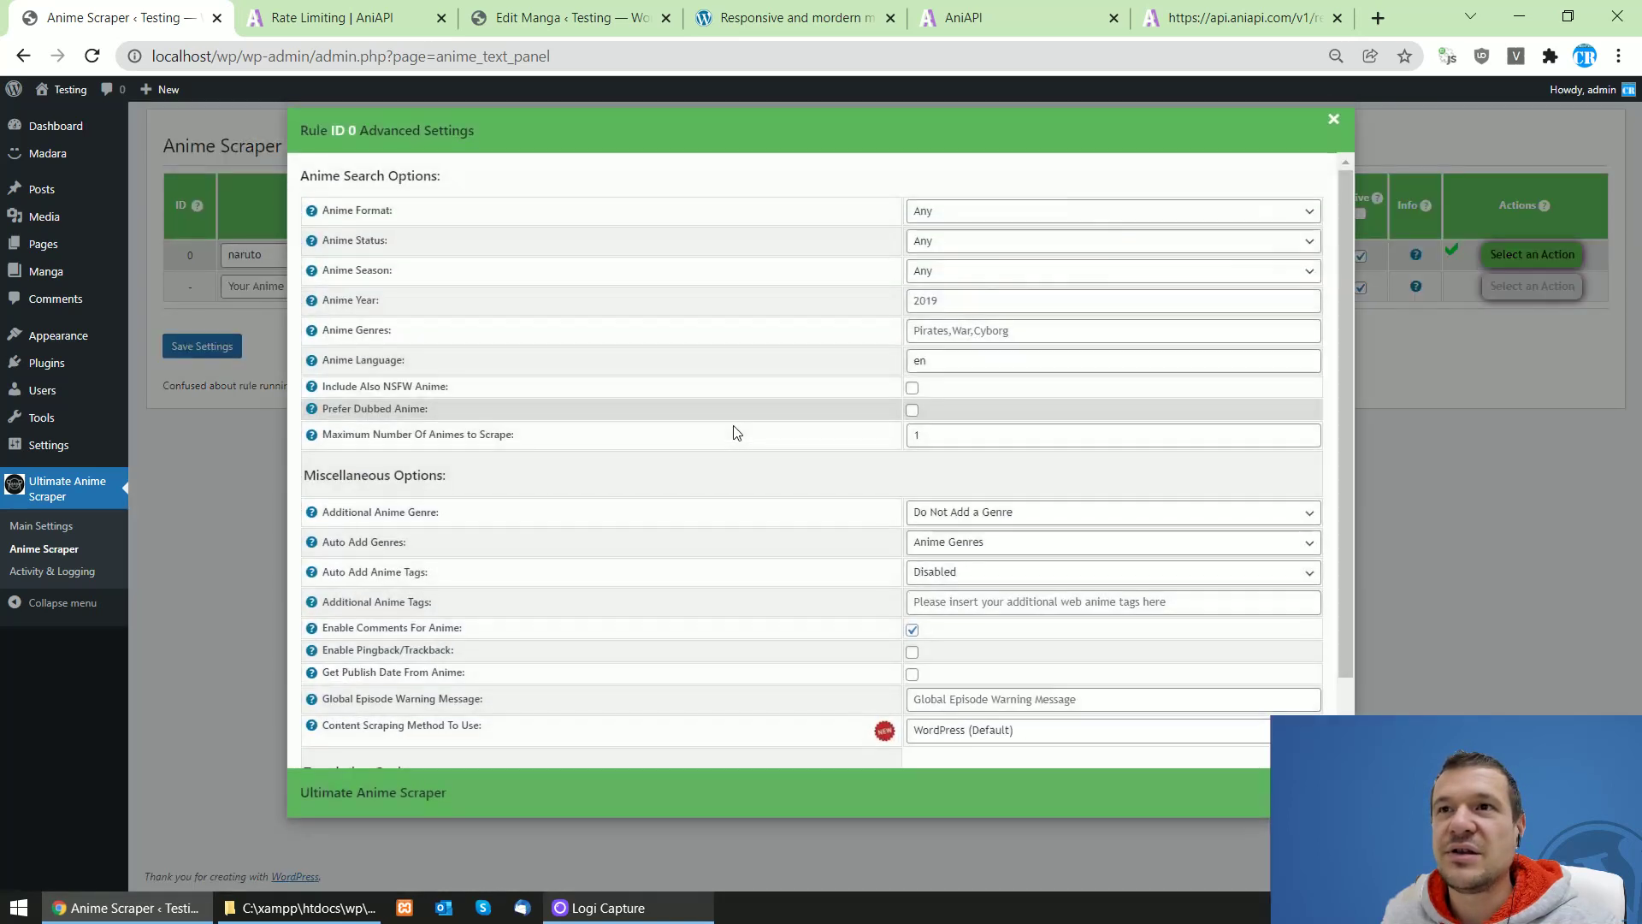
scroll(733, 428, down, 1)
drag(322, 426, 416, 426)
click(984, 426)
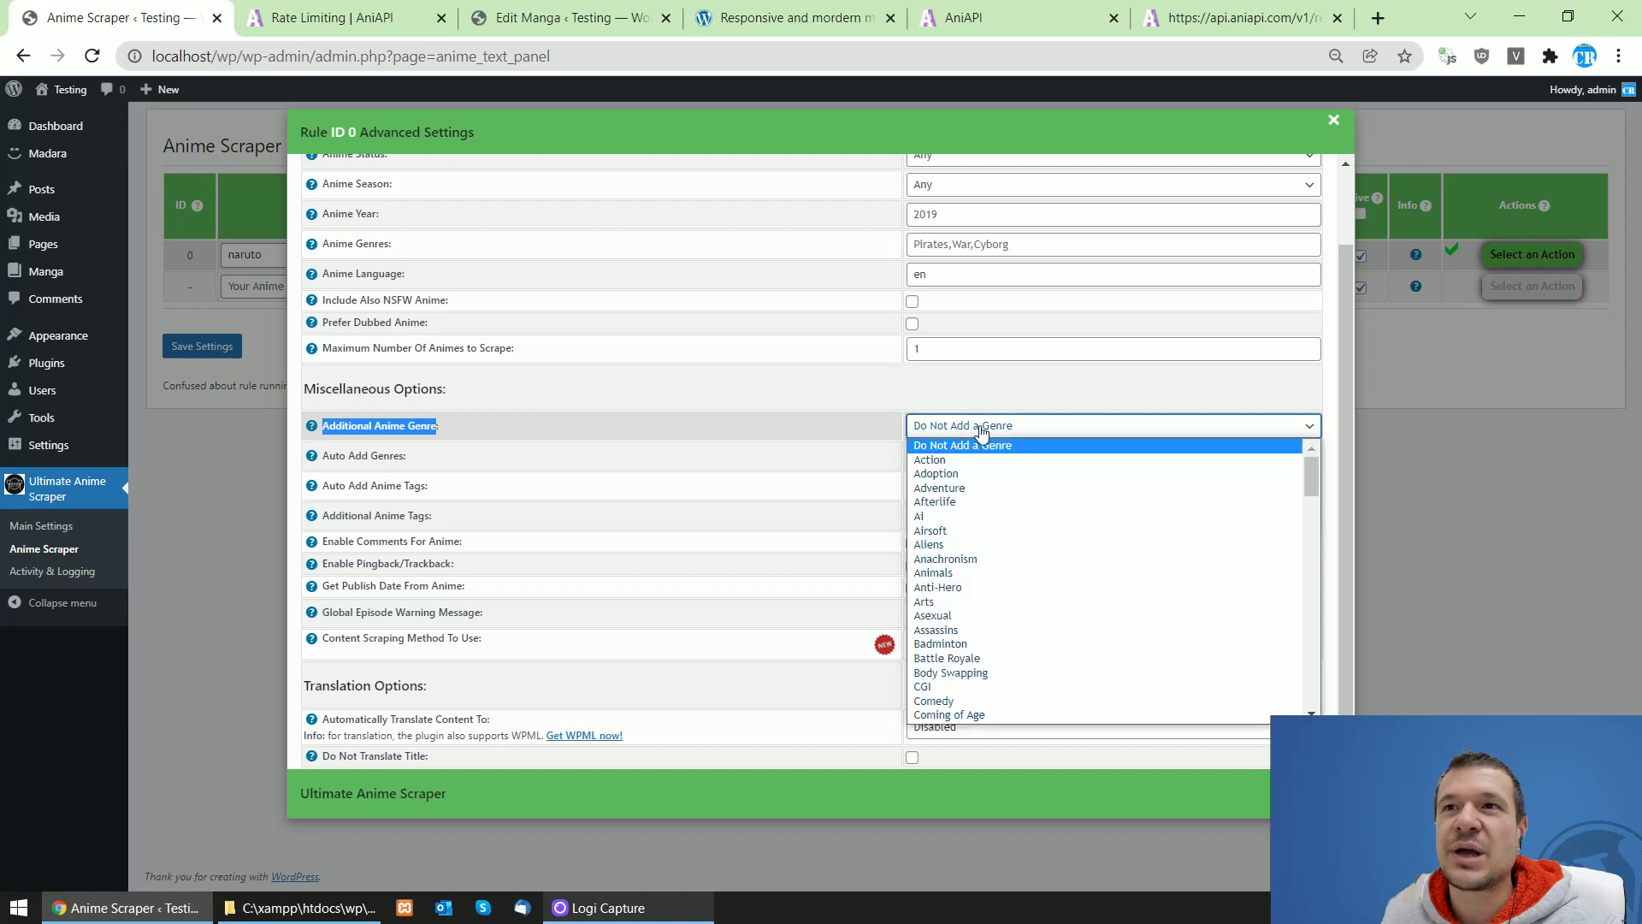
scroll(938, 543, down, 10)
scroll(938, 543, up, 10)
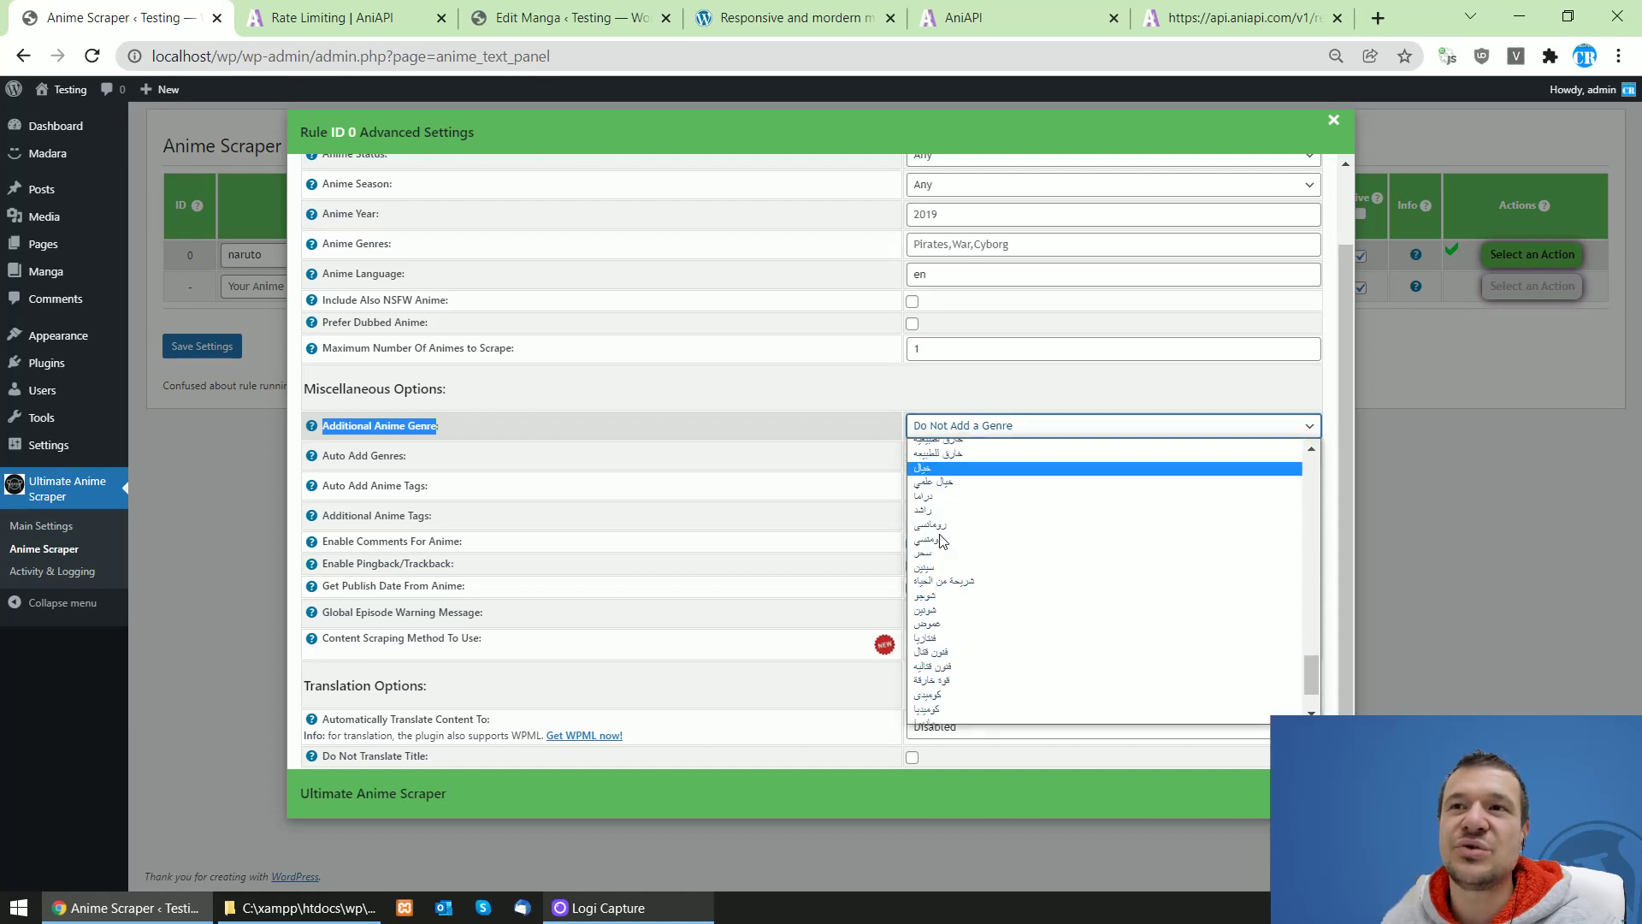
click(838, 410)
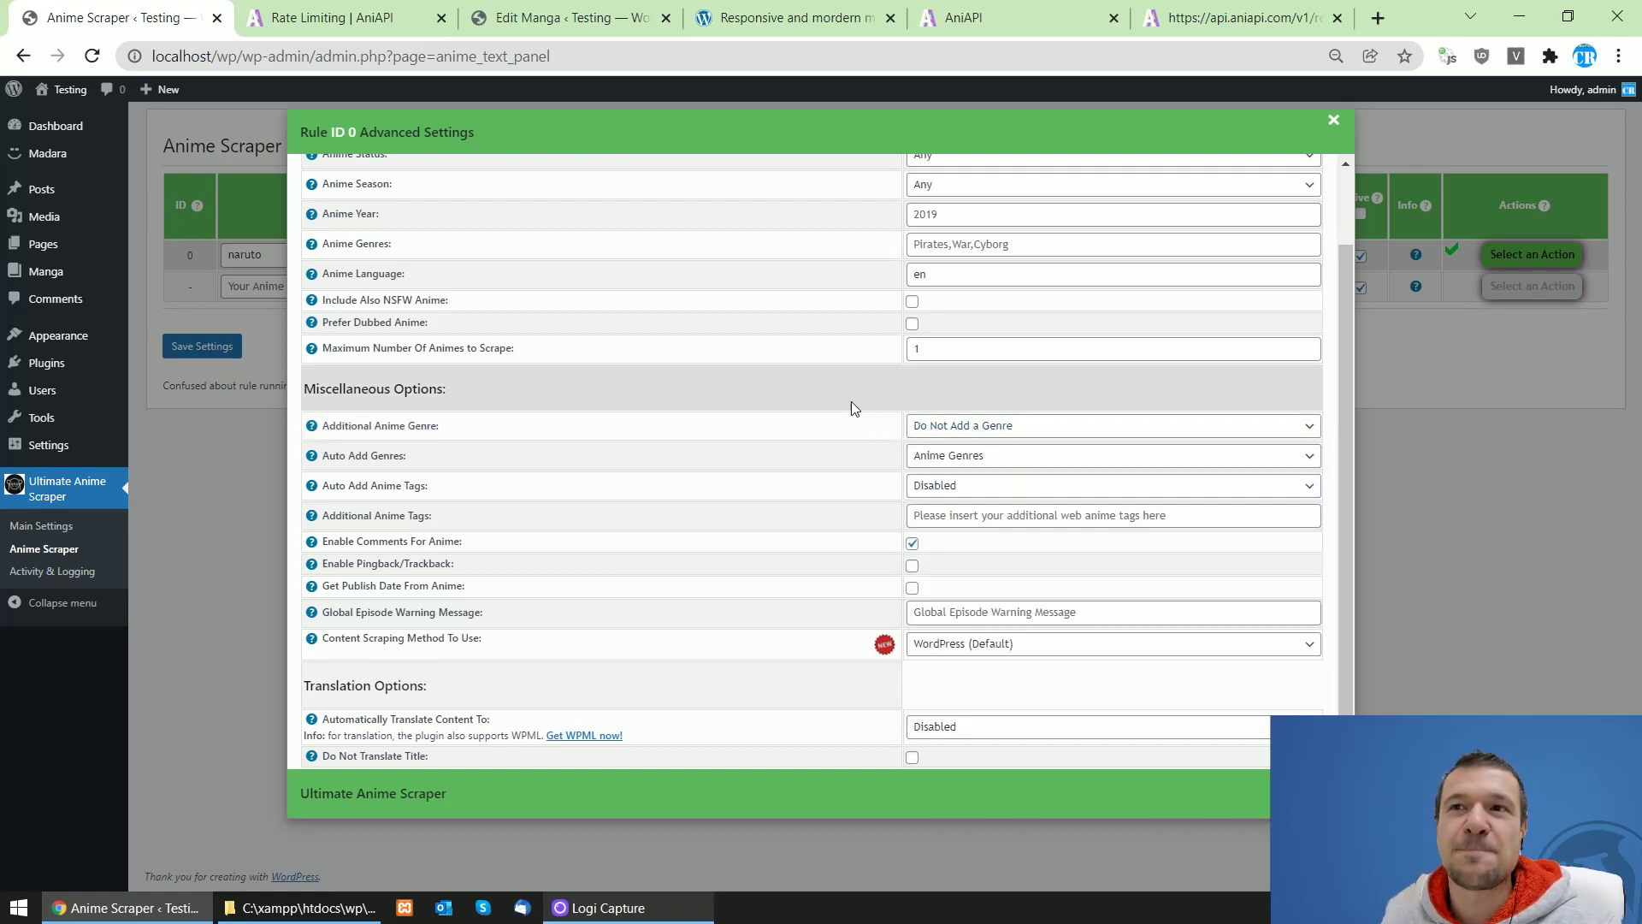
- Keep auto-added genres as Anime Genres and automatic tags Disabled, and check Additional Anime Tags
click(926, 462)
click(856, 465)
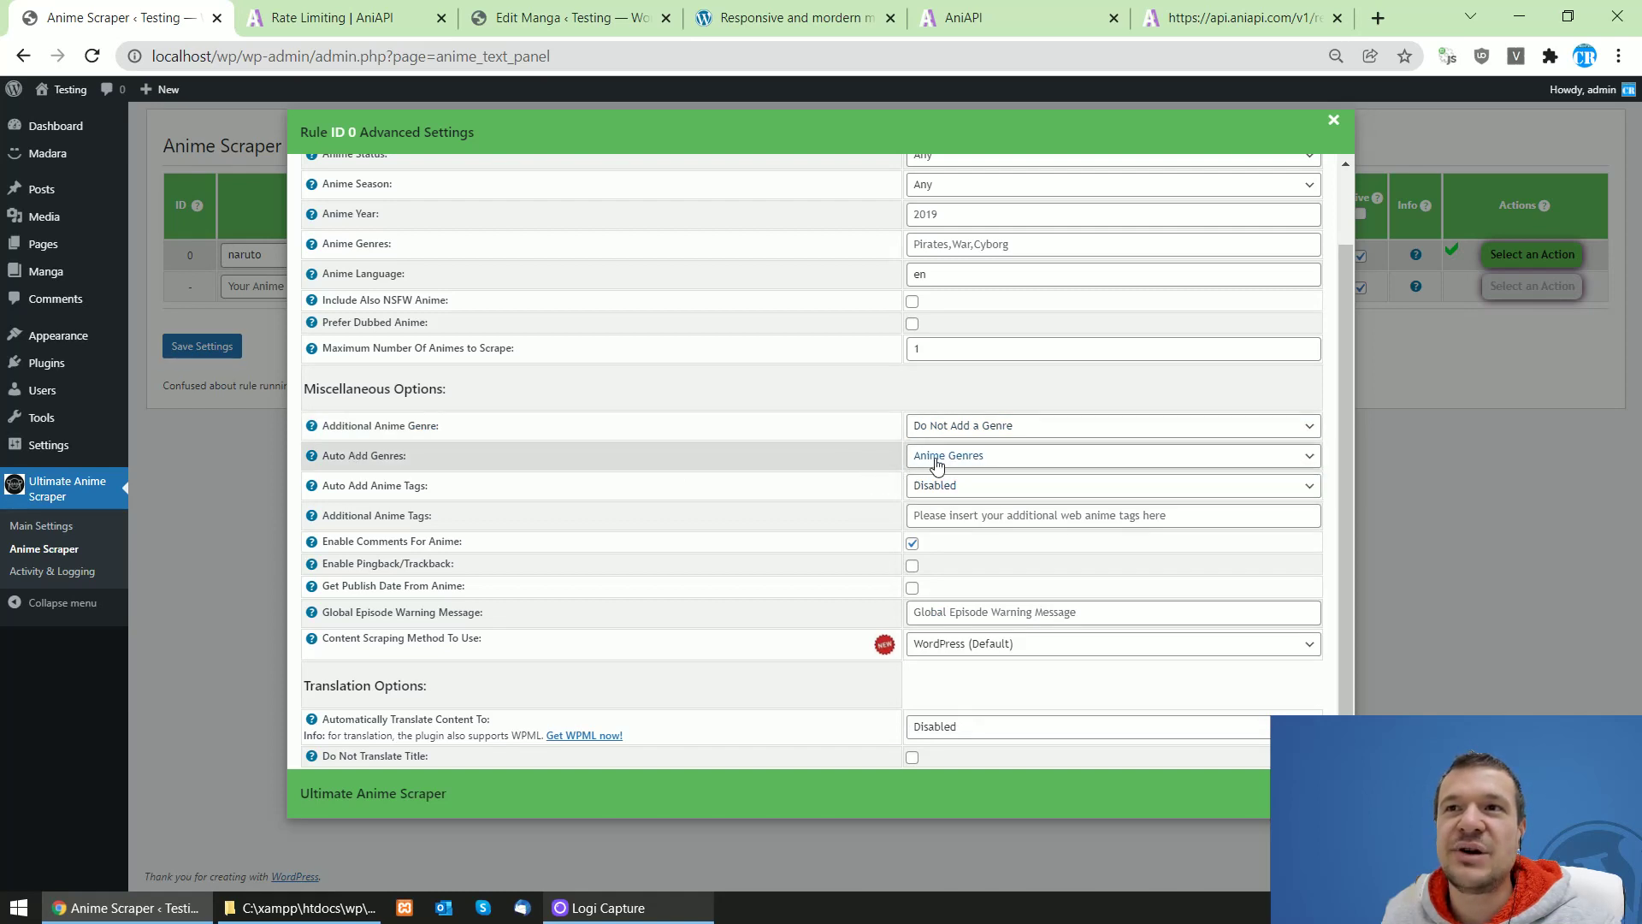
drag(336, 483, 402, 485)
click(916, 485)
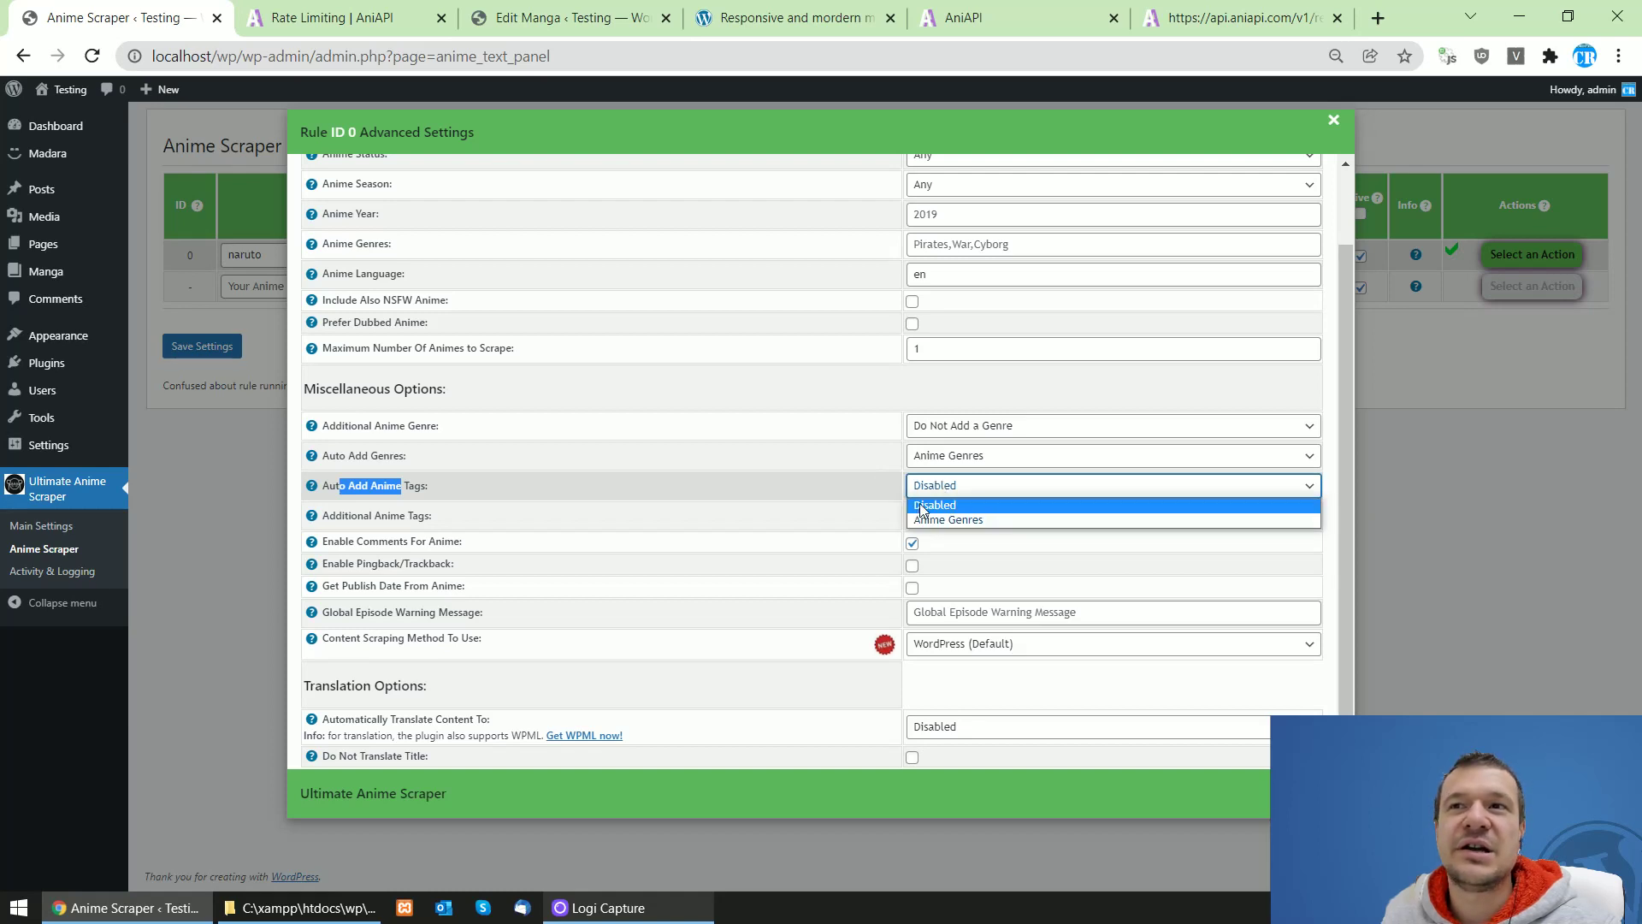
click(924, 505)
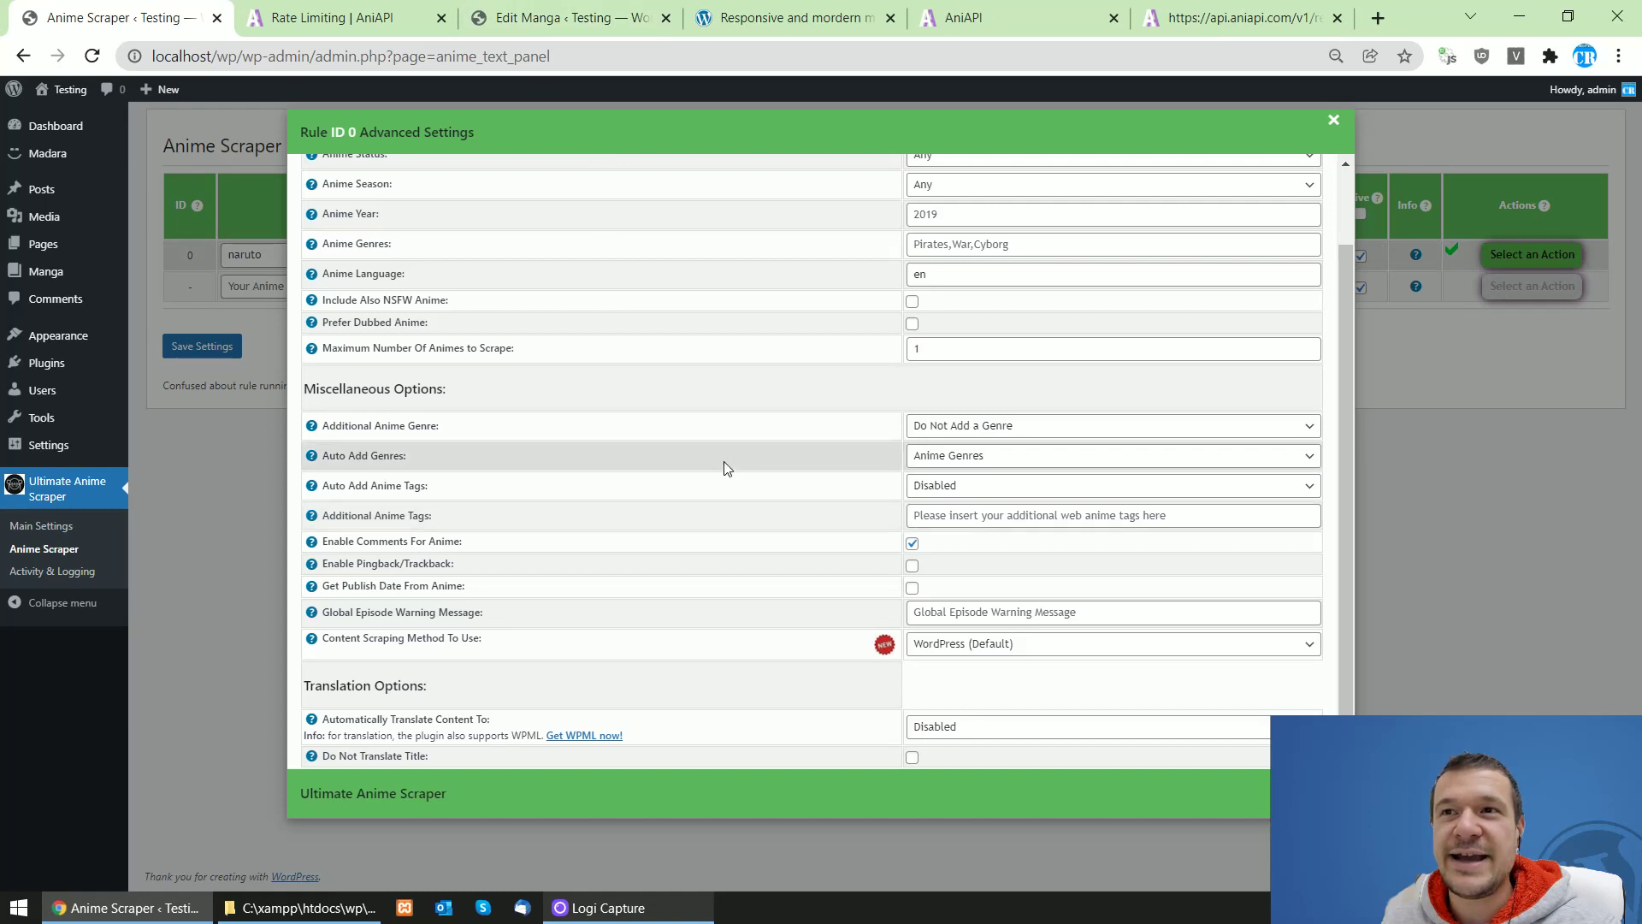
drag(349, 516, 418, 517)
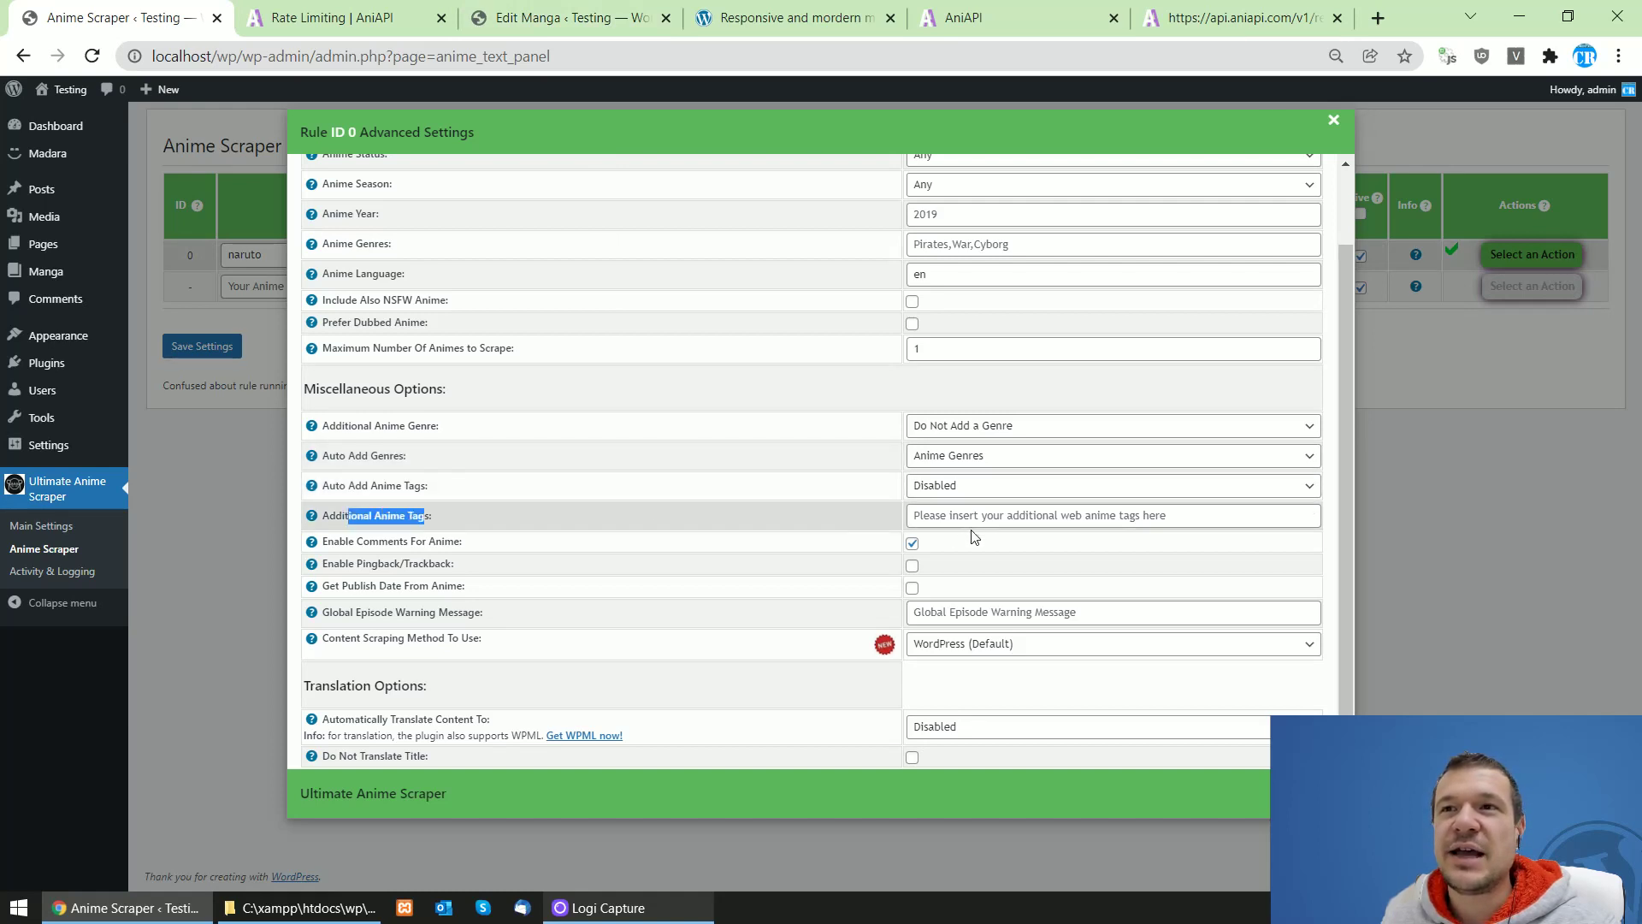
click(941, 516)
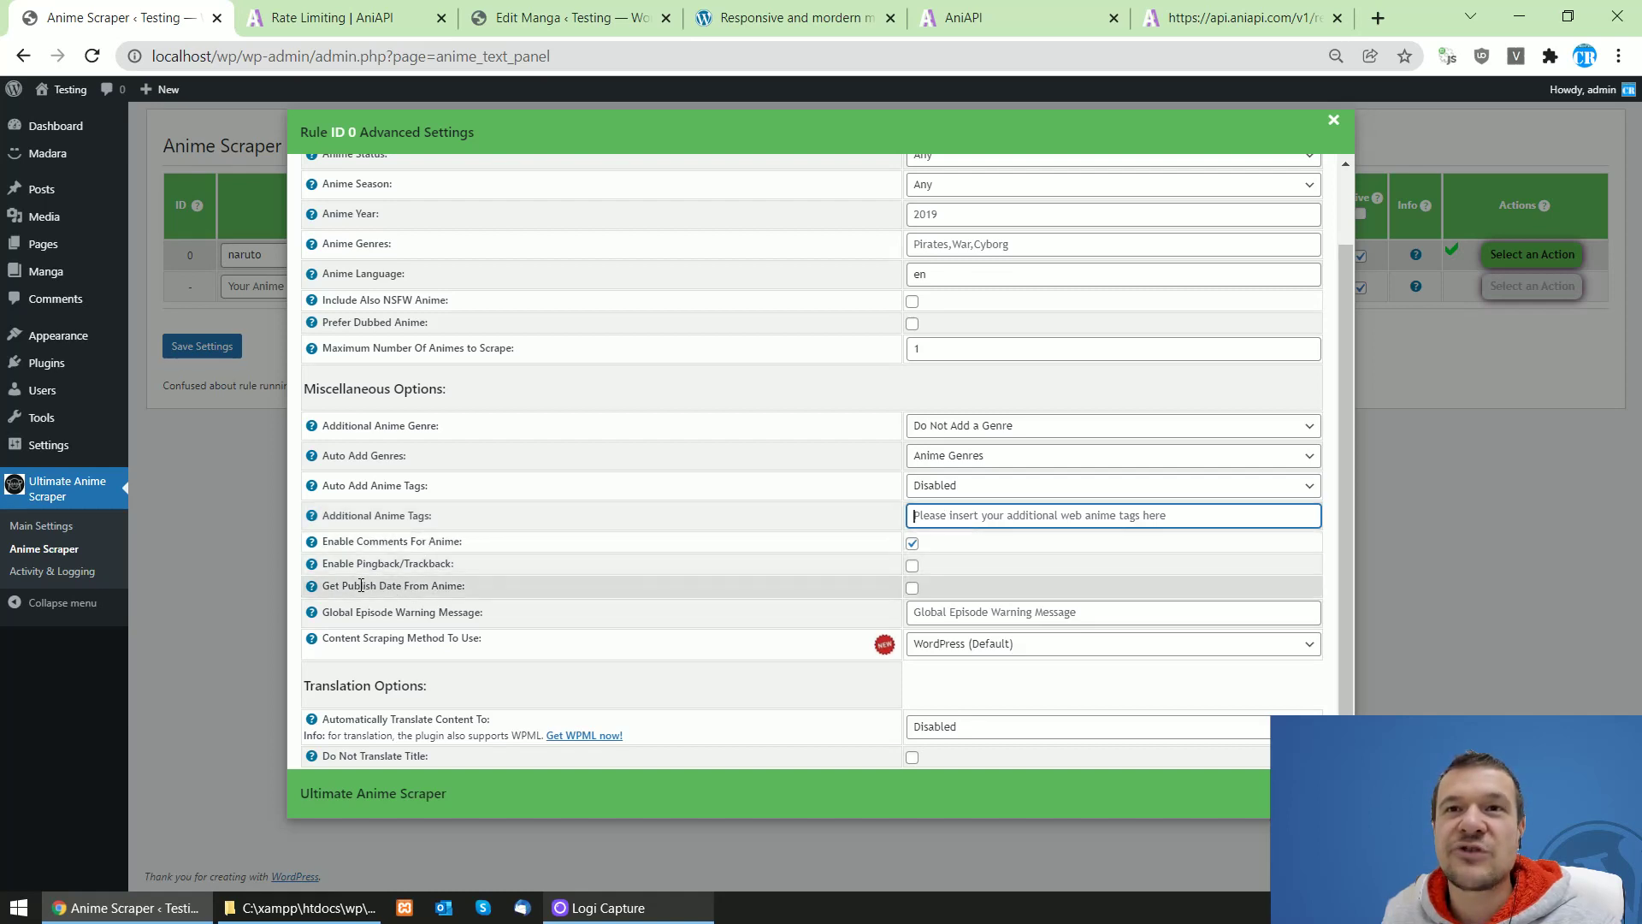
- Toggle Get Publish Date From Anime off and back on, leaving the Global Episode Warning Message empty
drag(362, 587, 420, 586)
click(911, 589)
click(912, 588)
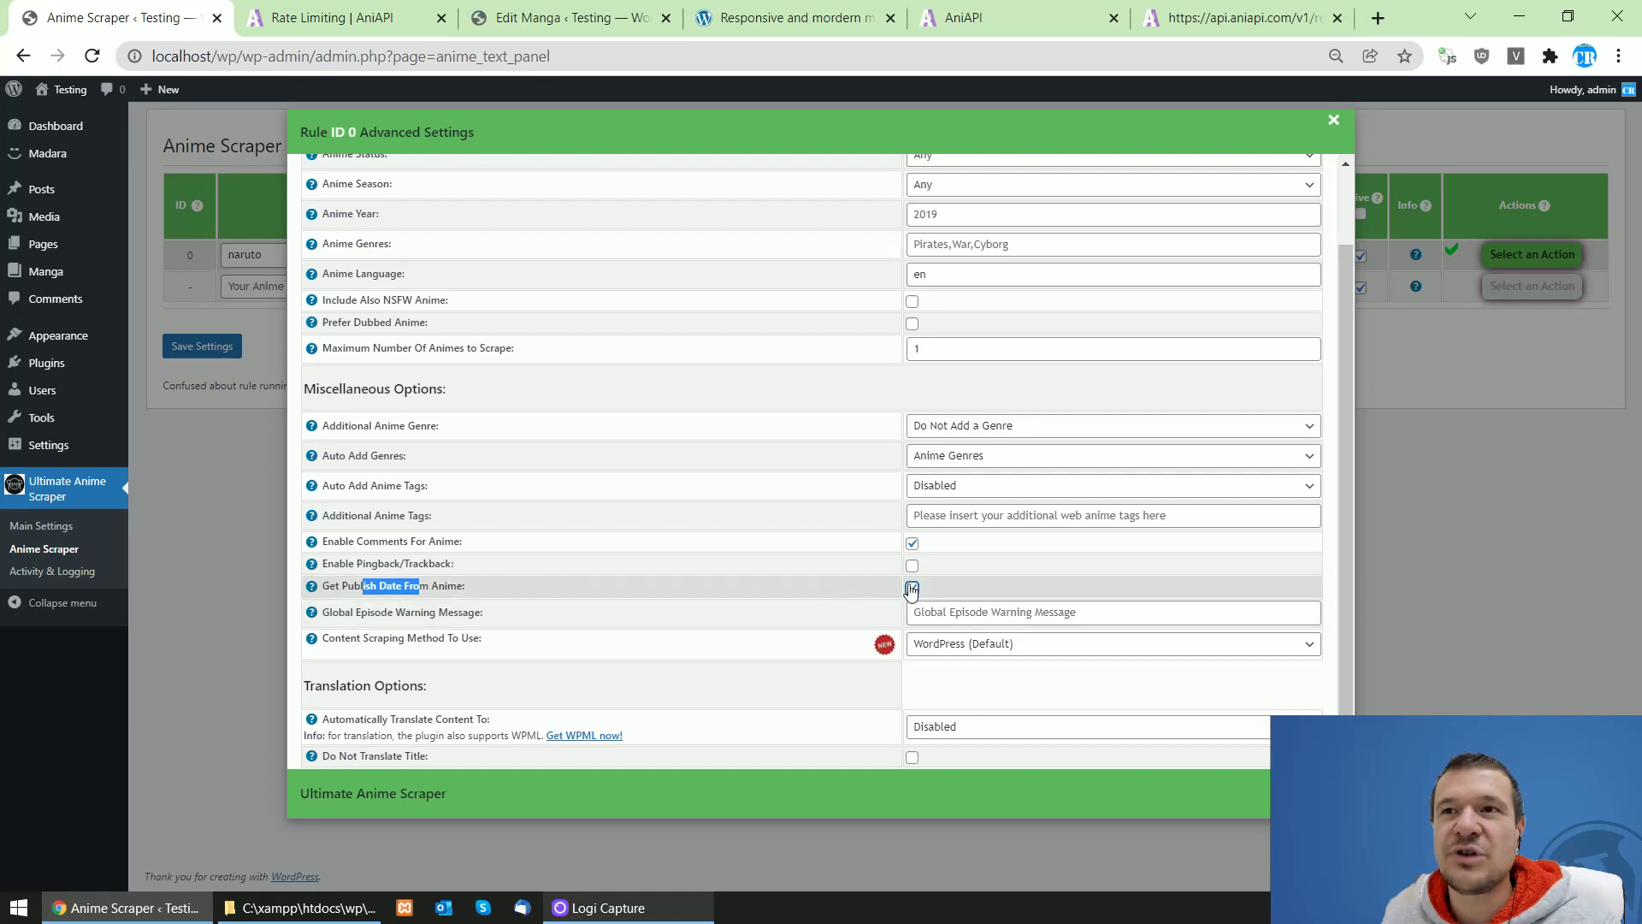
click(912, 588)
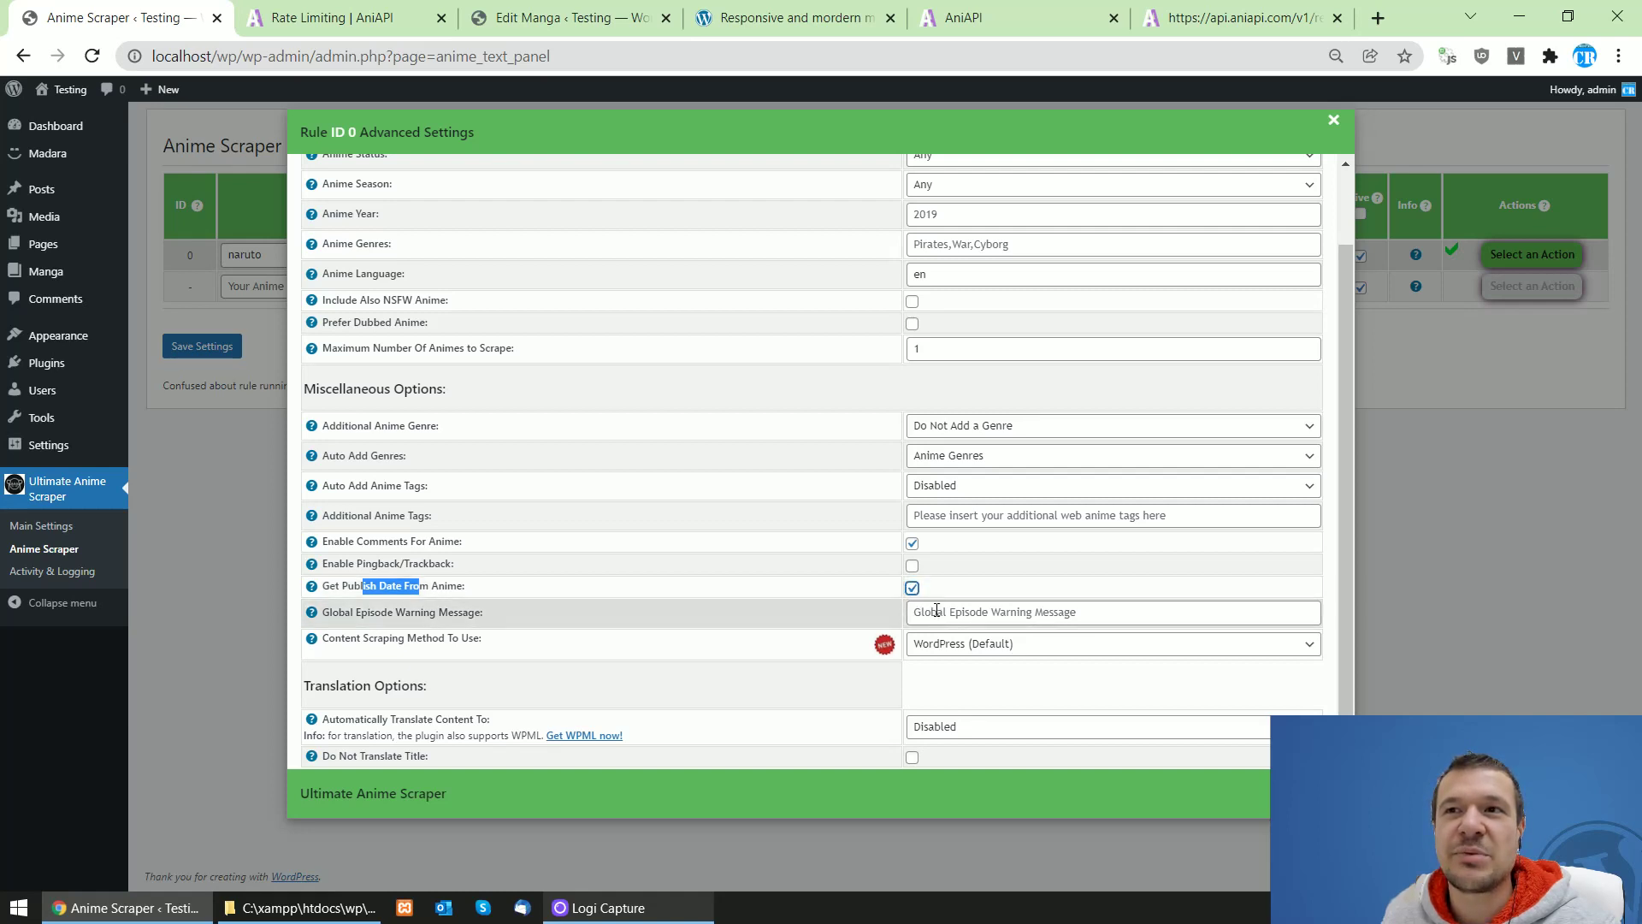
drag(355, 612, 480, 613)
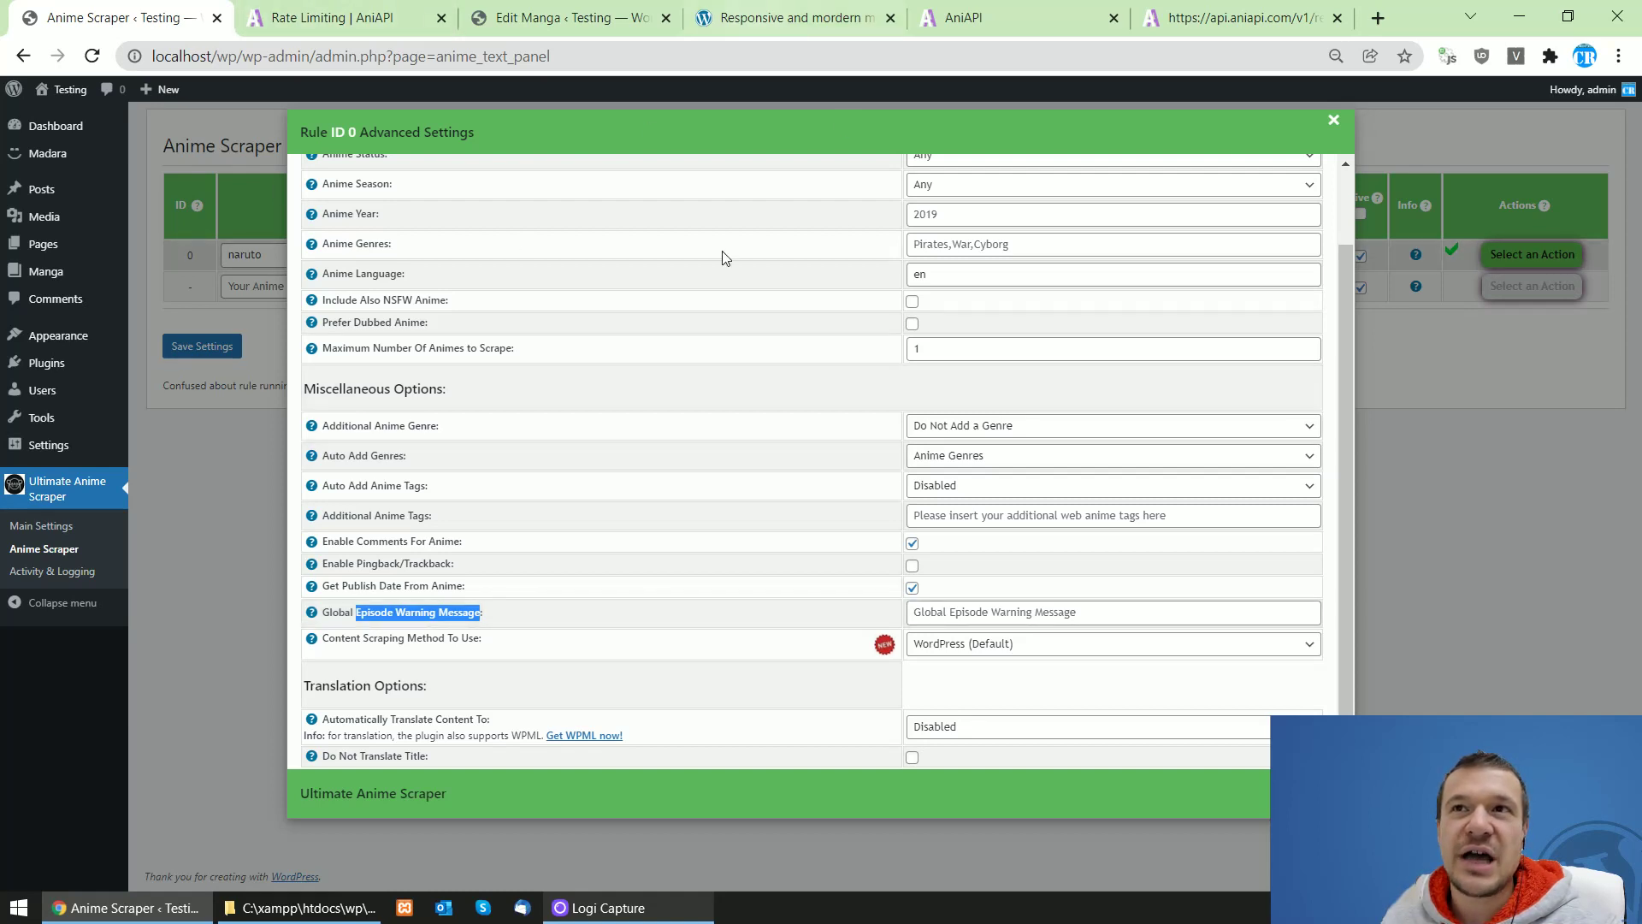
click(928, 612)
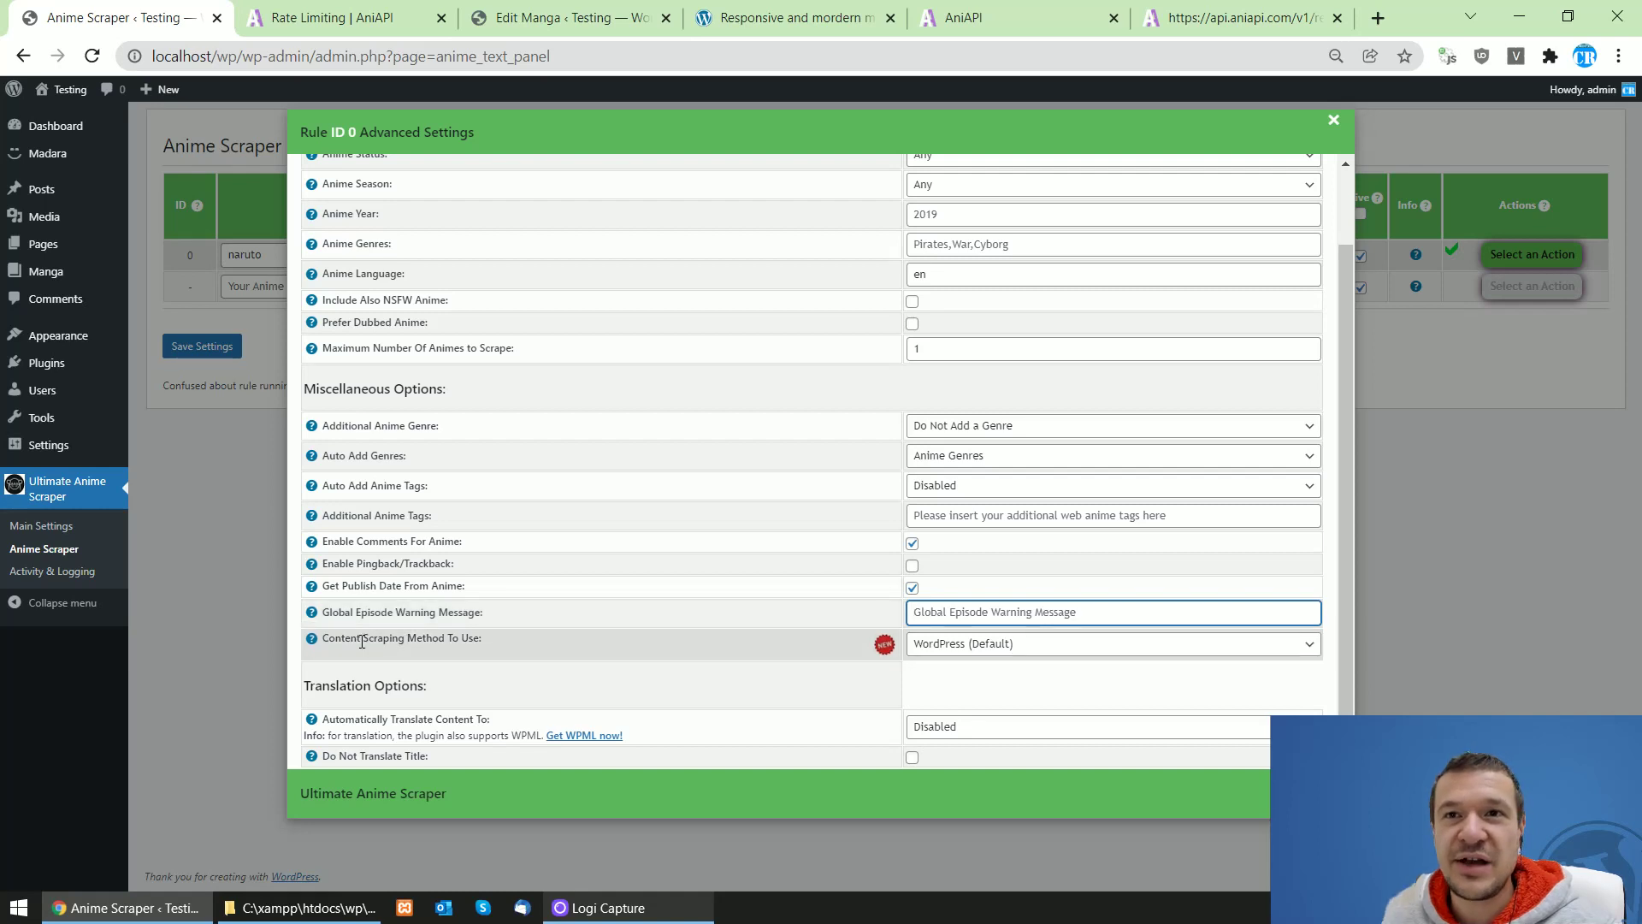
drag(344, 639, 473, 641)
- Check the Content Scraping Method choices twice, keeping WordPress (Default)
click(932, 650)
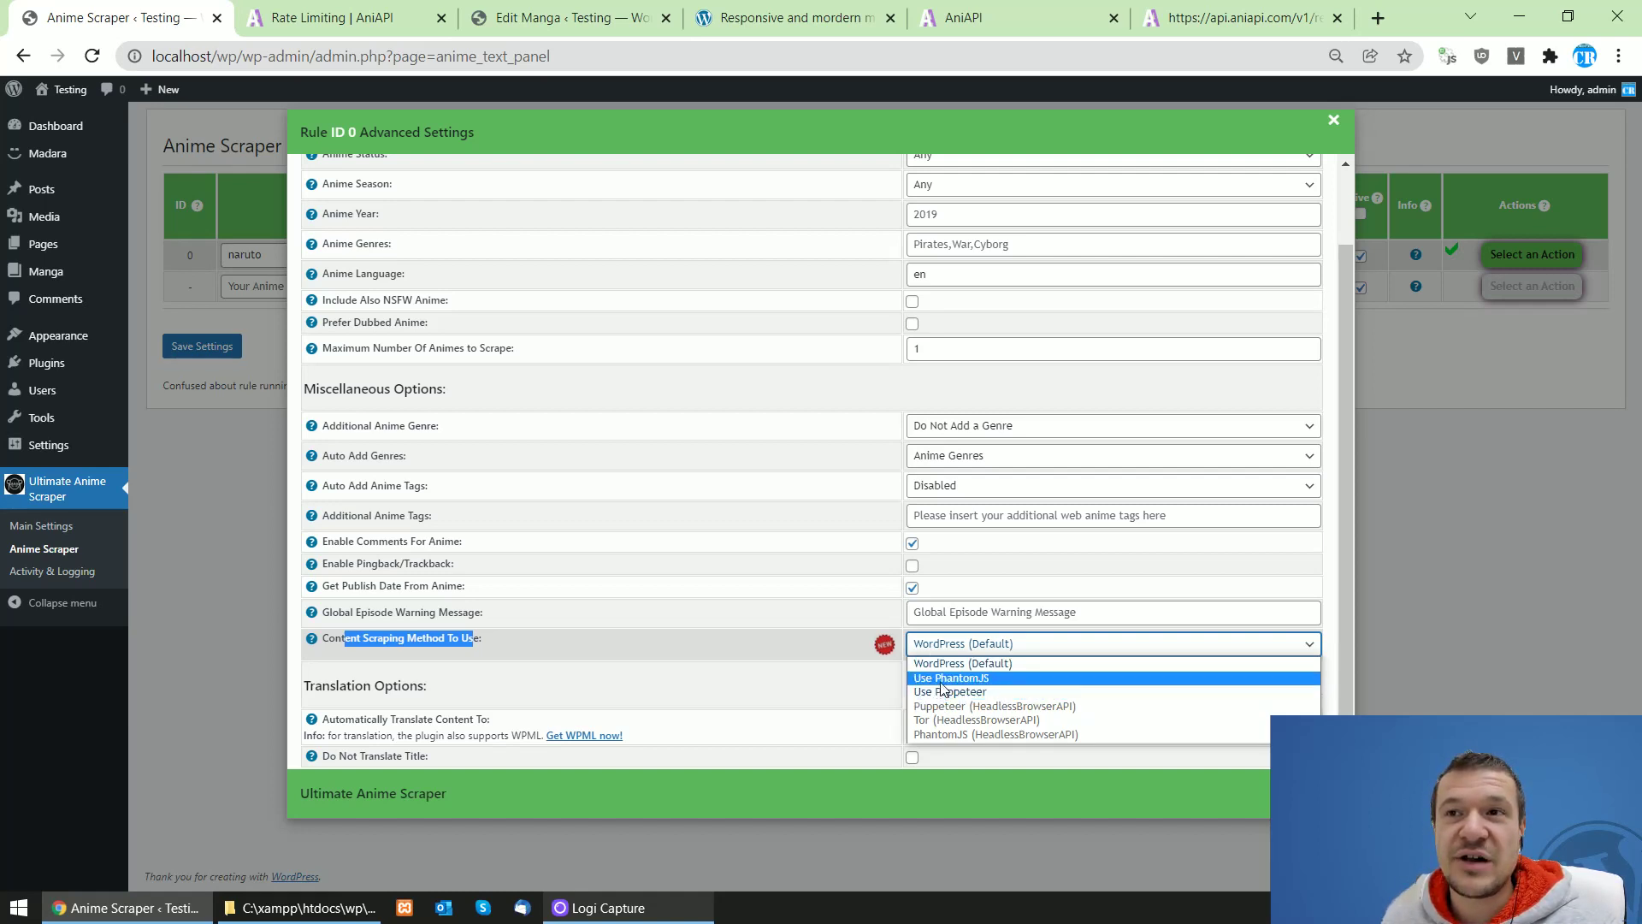
mouse_move(1022, 712)
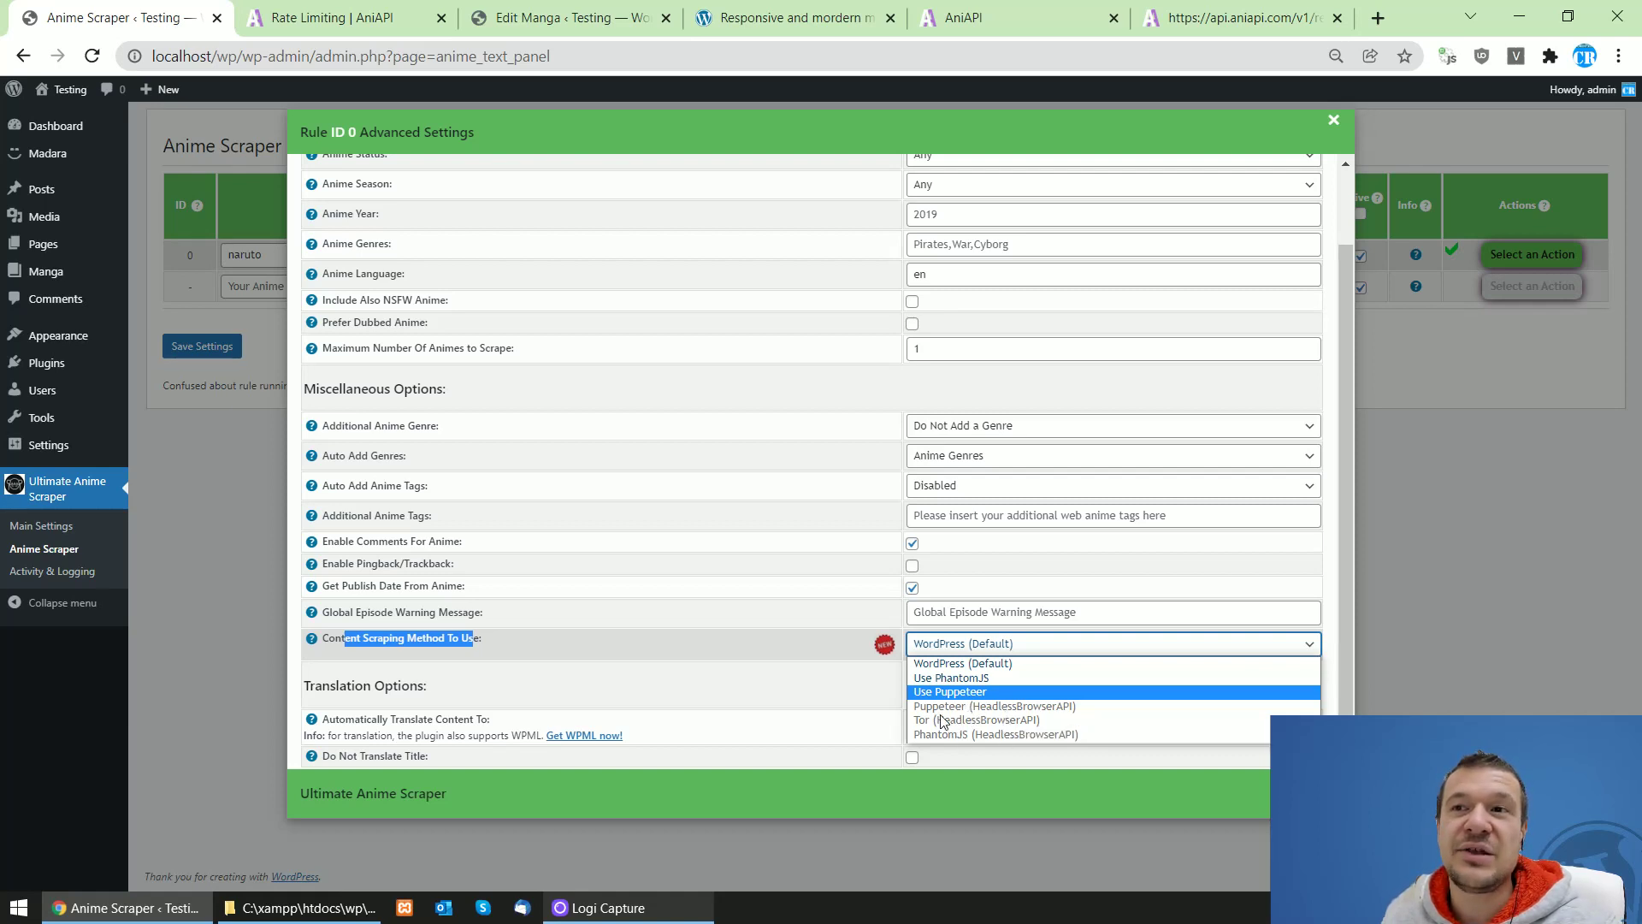
click(685, 667)
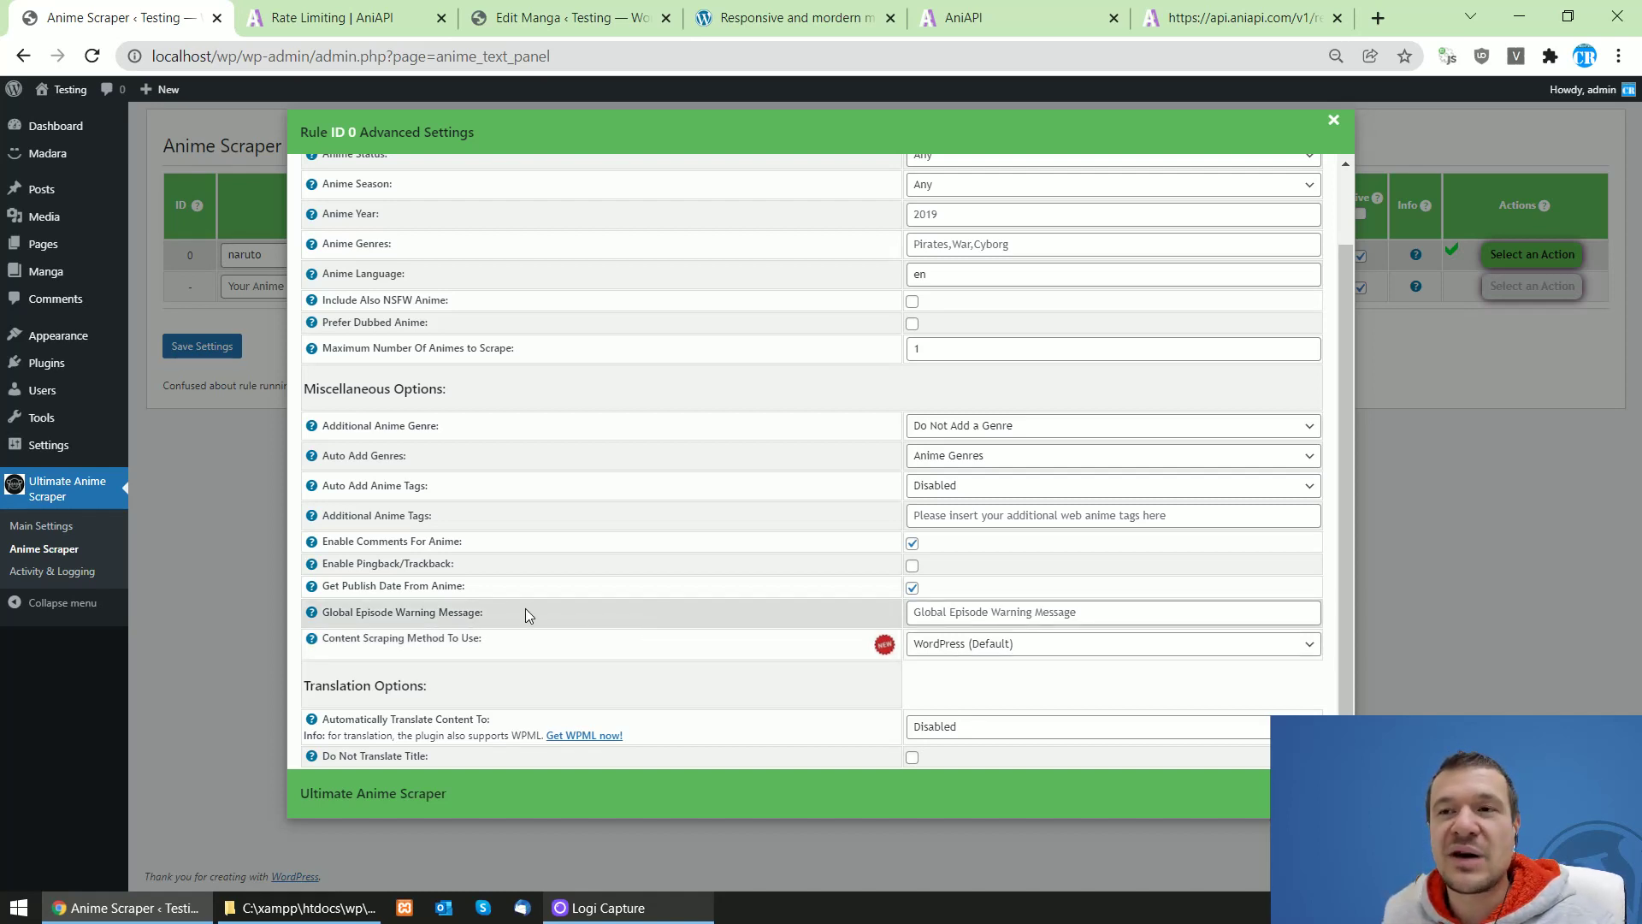
click(1003, 648)
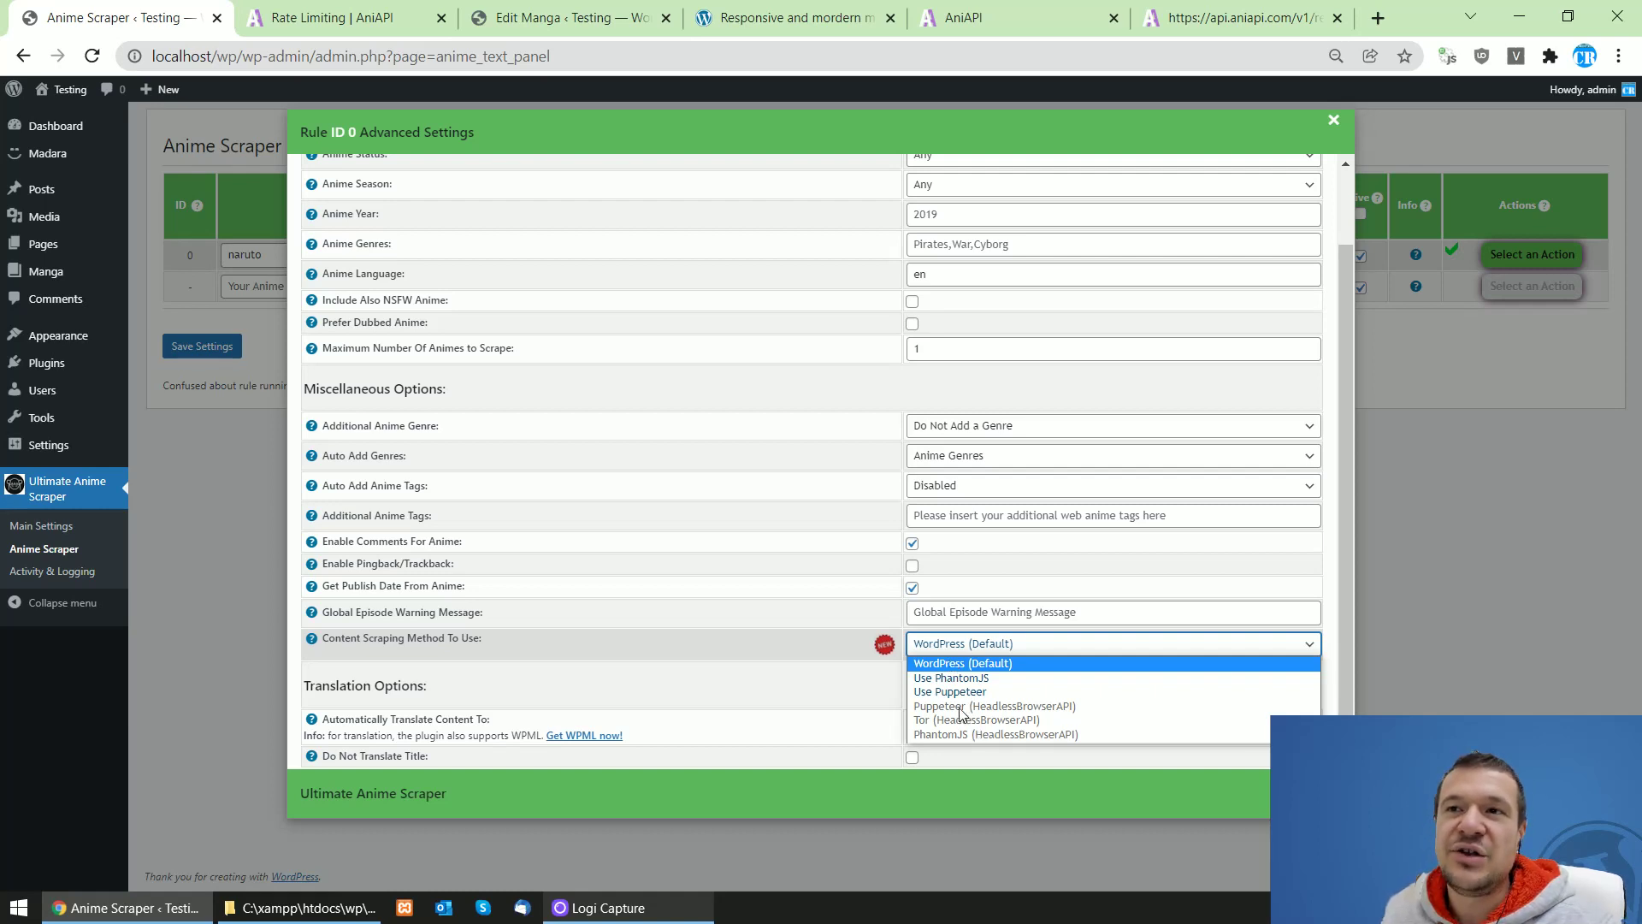
click(766, 643)
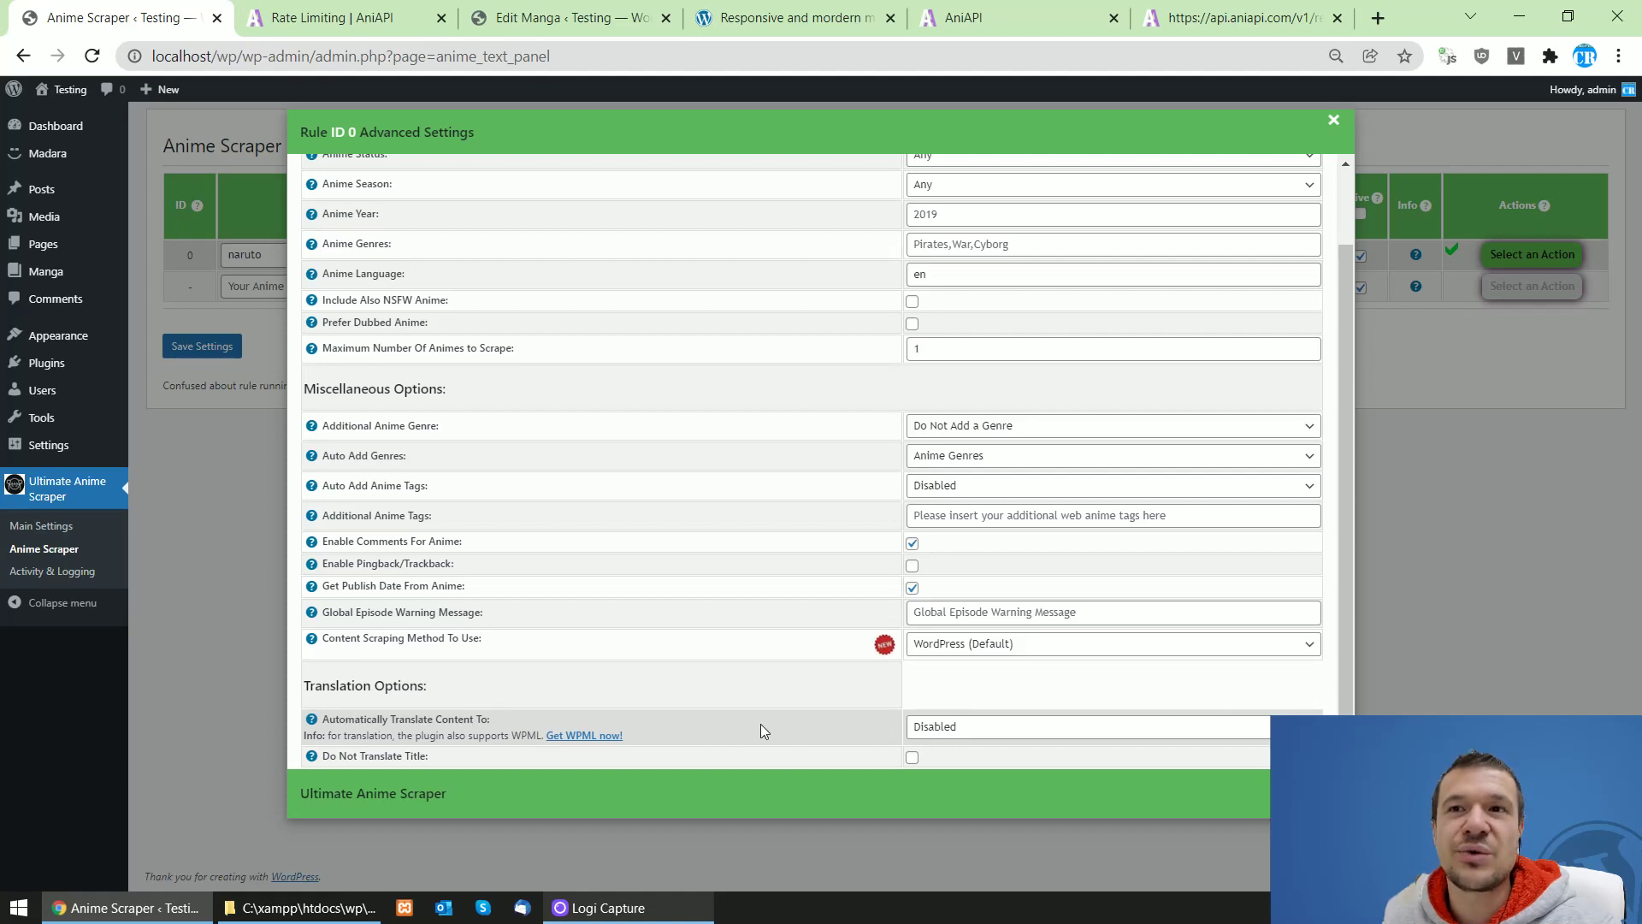
- Leave Automatically Translate Content To at Disabled and close the advanced settings
click(926, 729)
scroll(957, 597, down, 7)
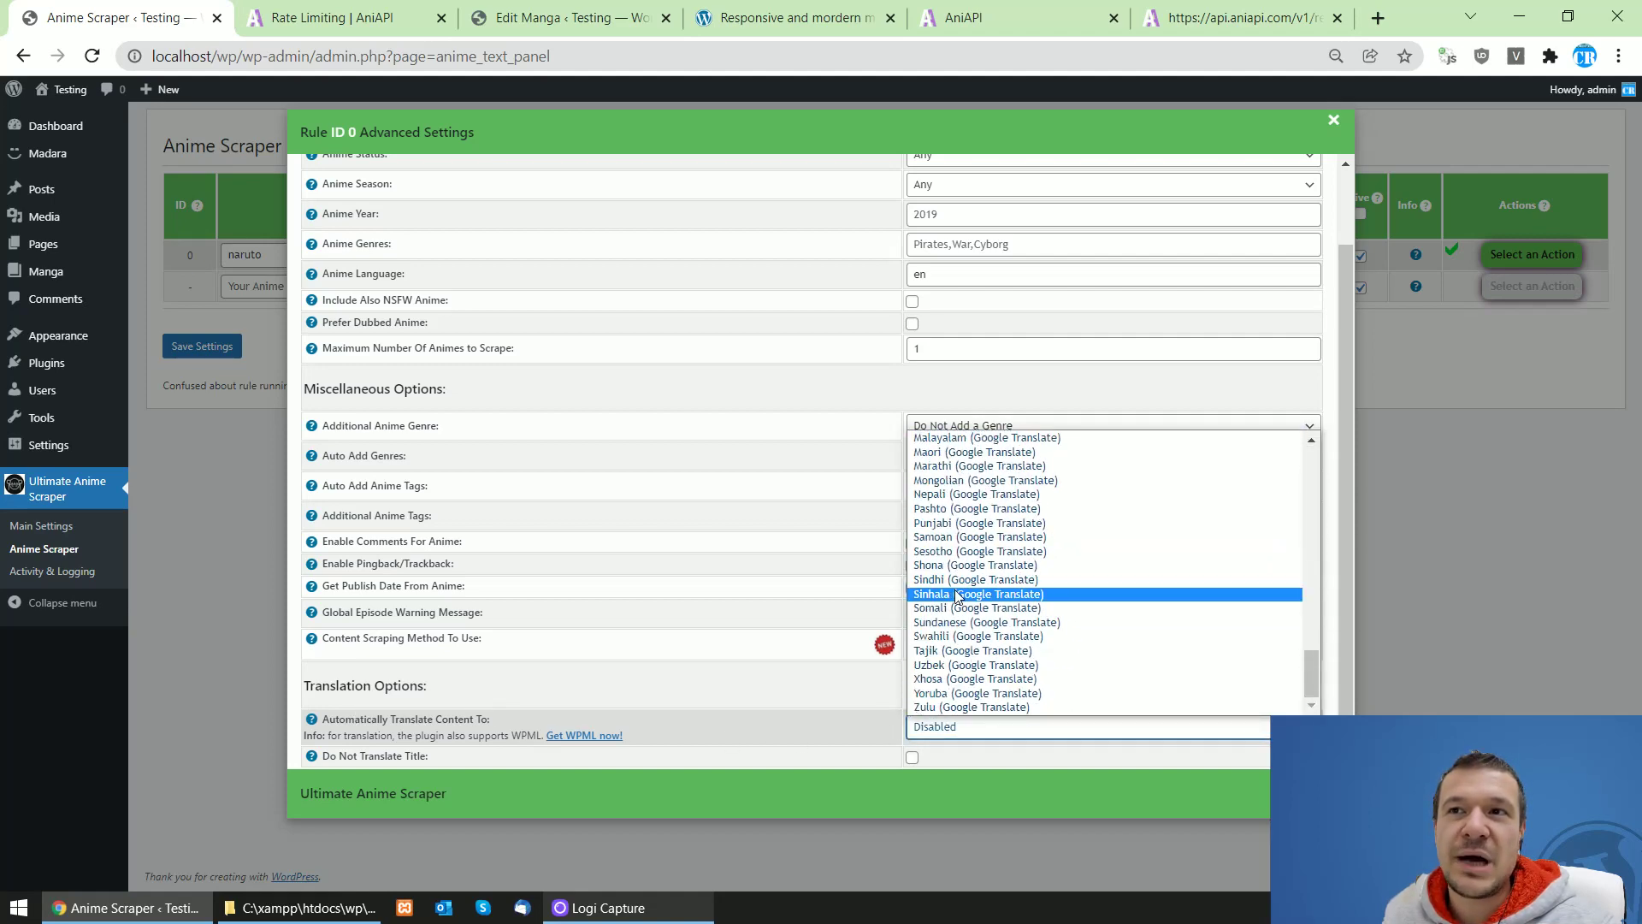
scroll(957, 630, up, 6)
scroll(956, 631, down, 5)
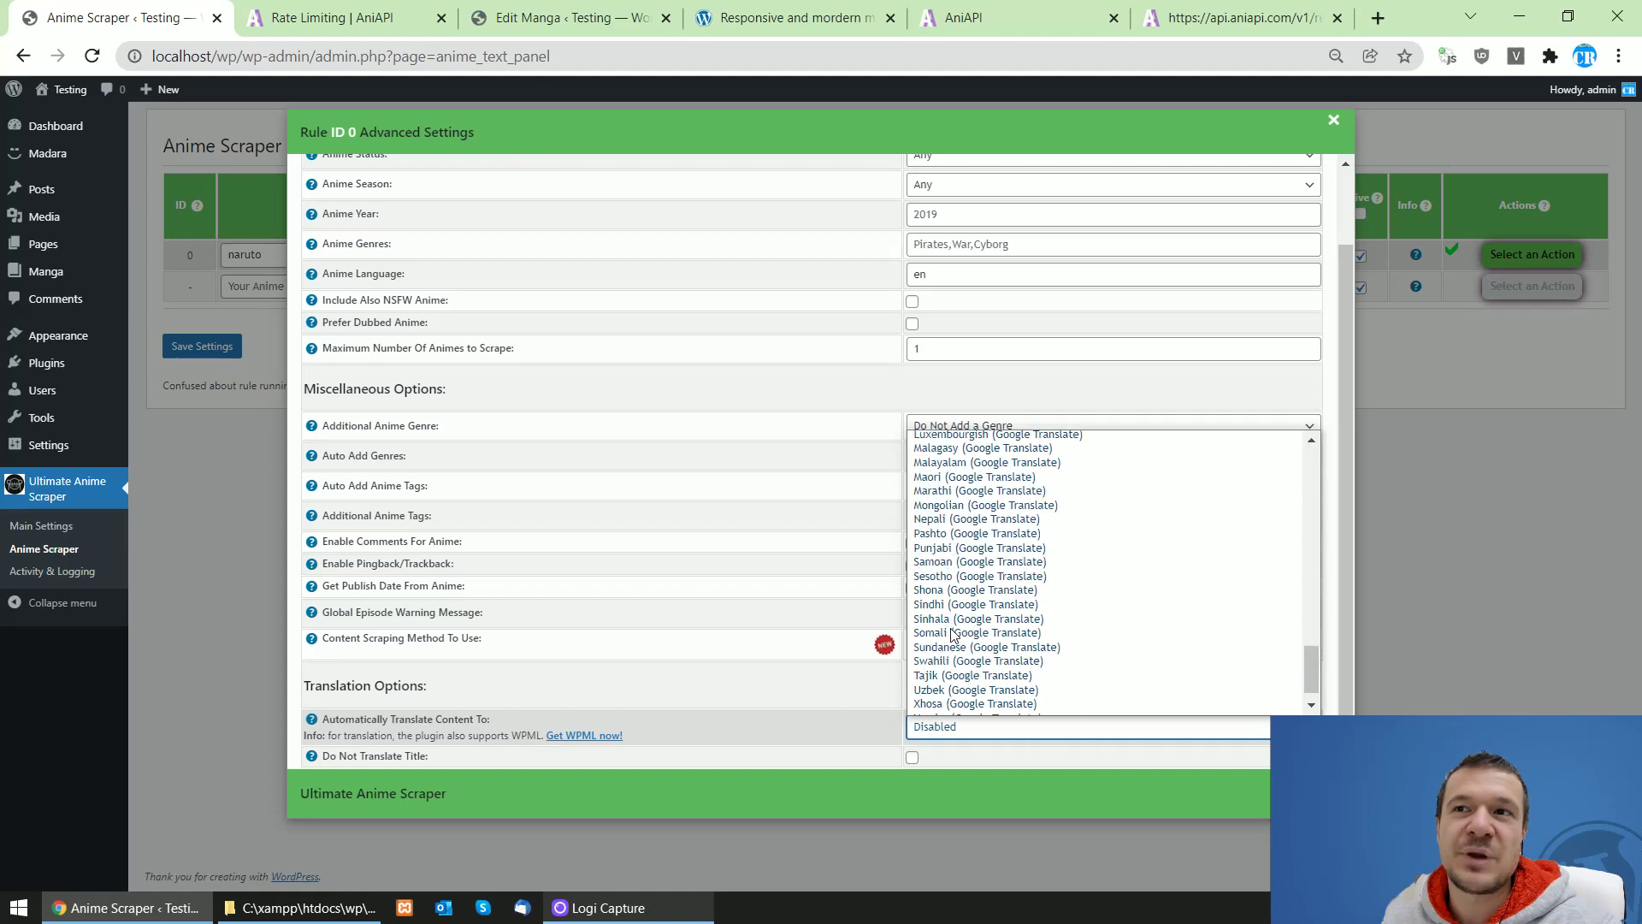
click(535, 733)
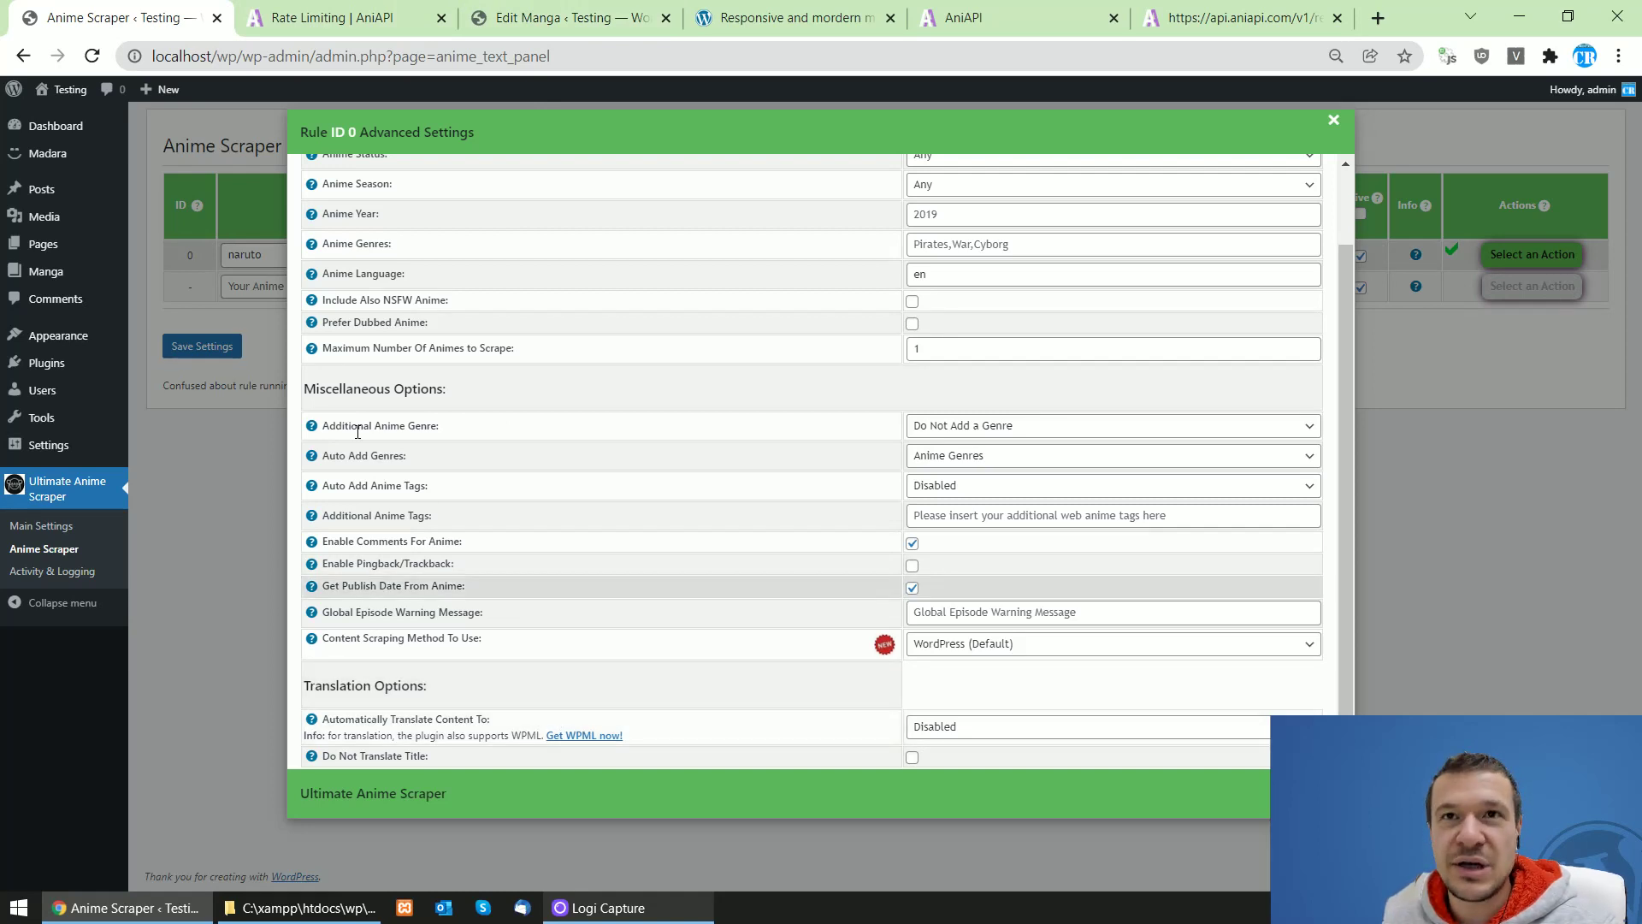
click(233, 435)
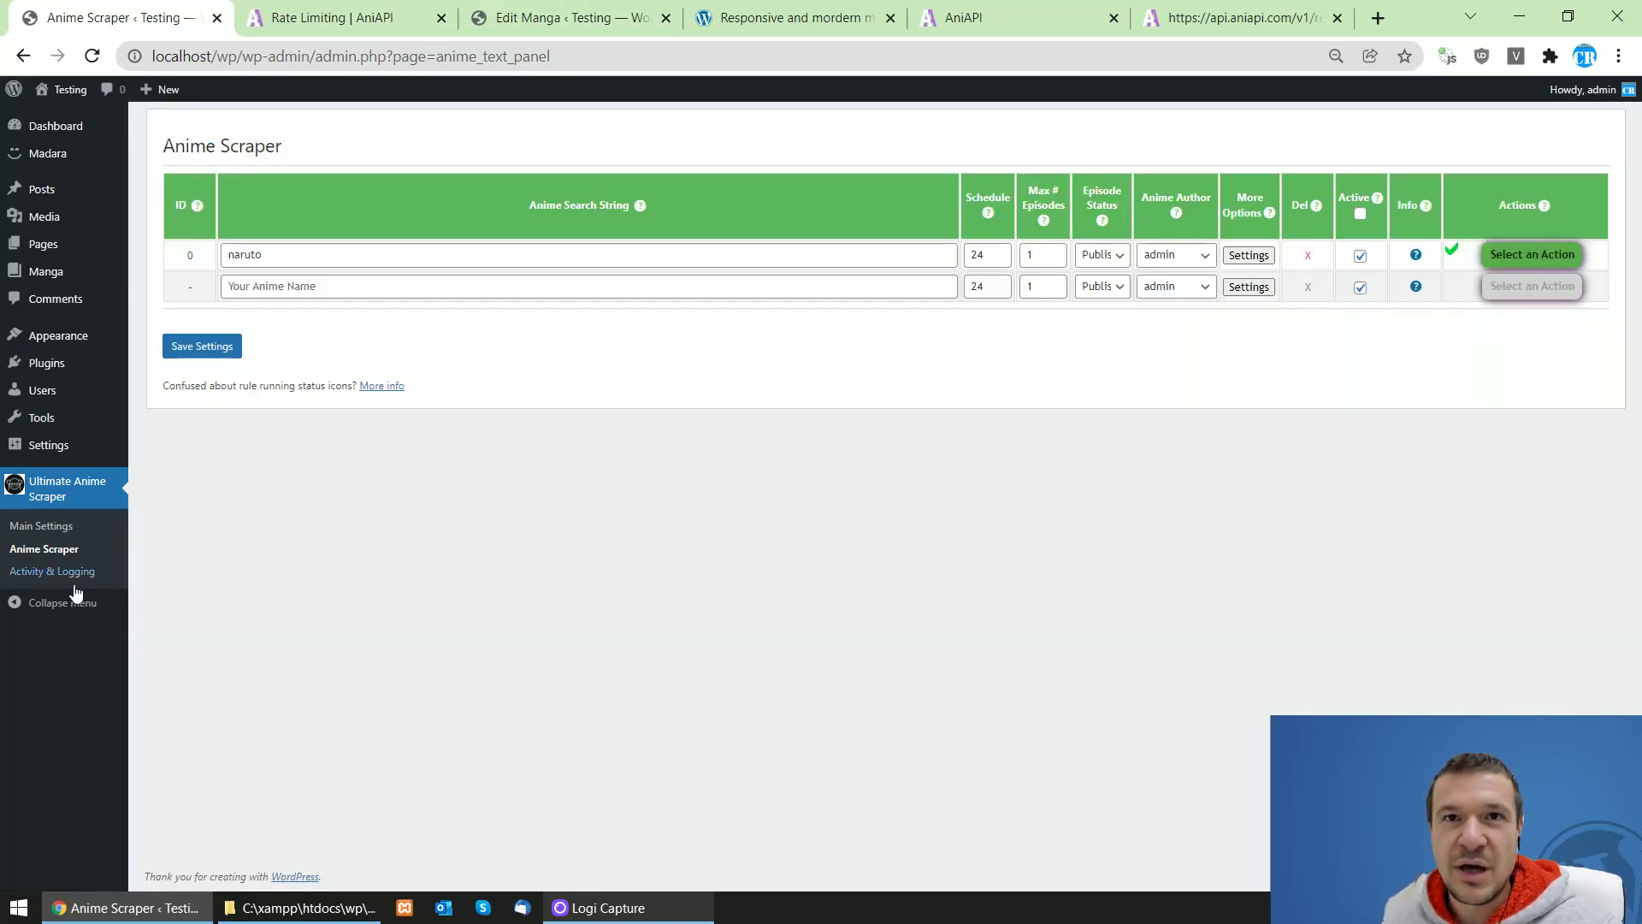
- Leave for Main Settings, view the AniAPI Web Token List page, and open Anime Scraper in a new tab
click(50, 532)
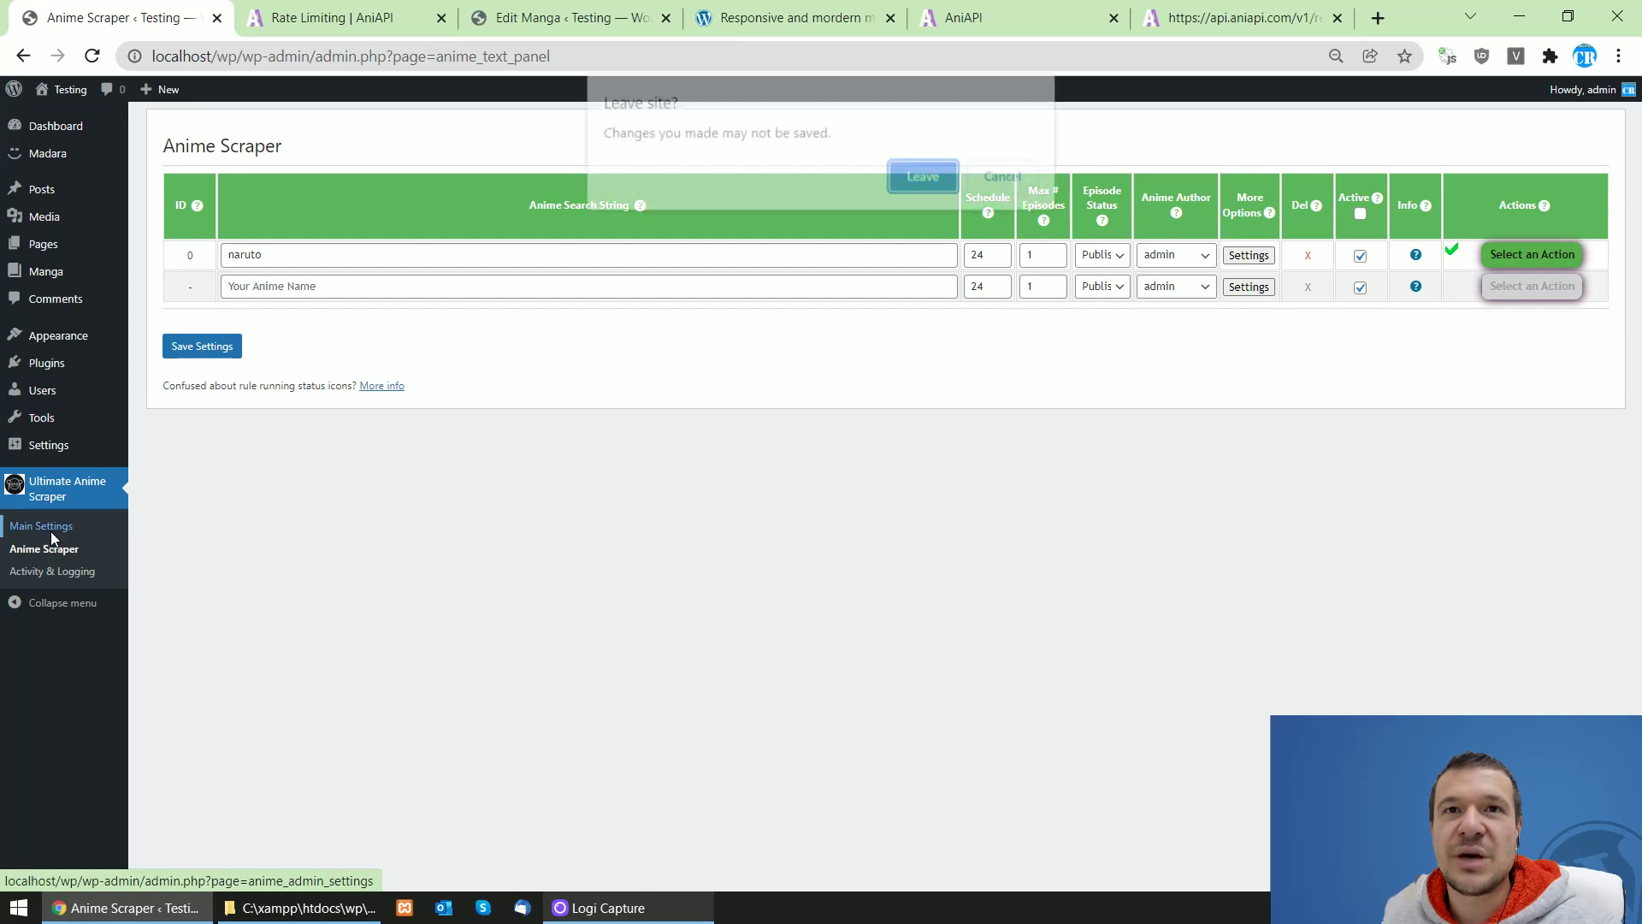
click(936, 175)
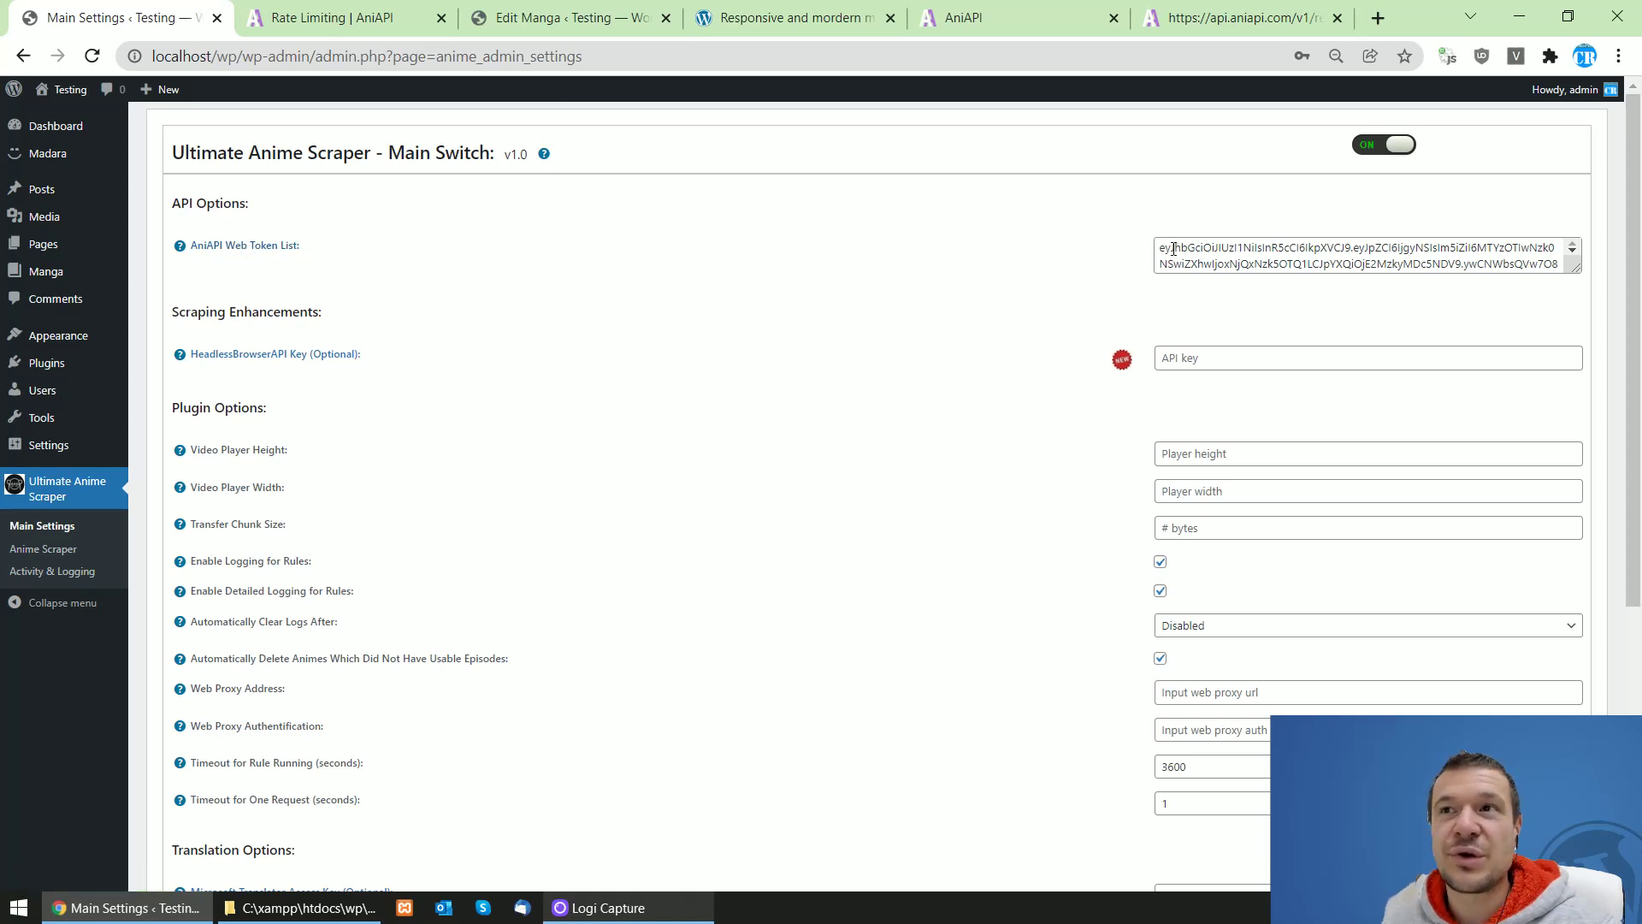
click(244, 246)
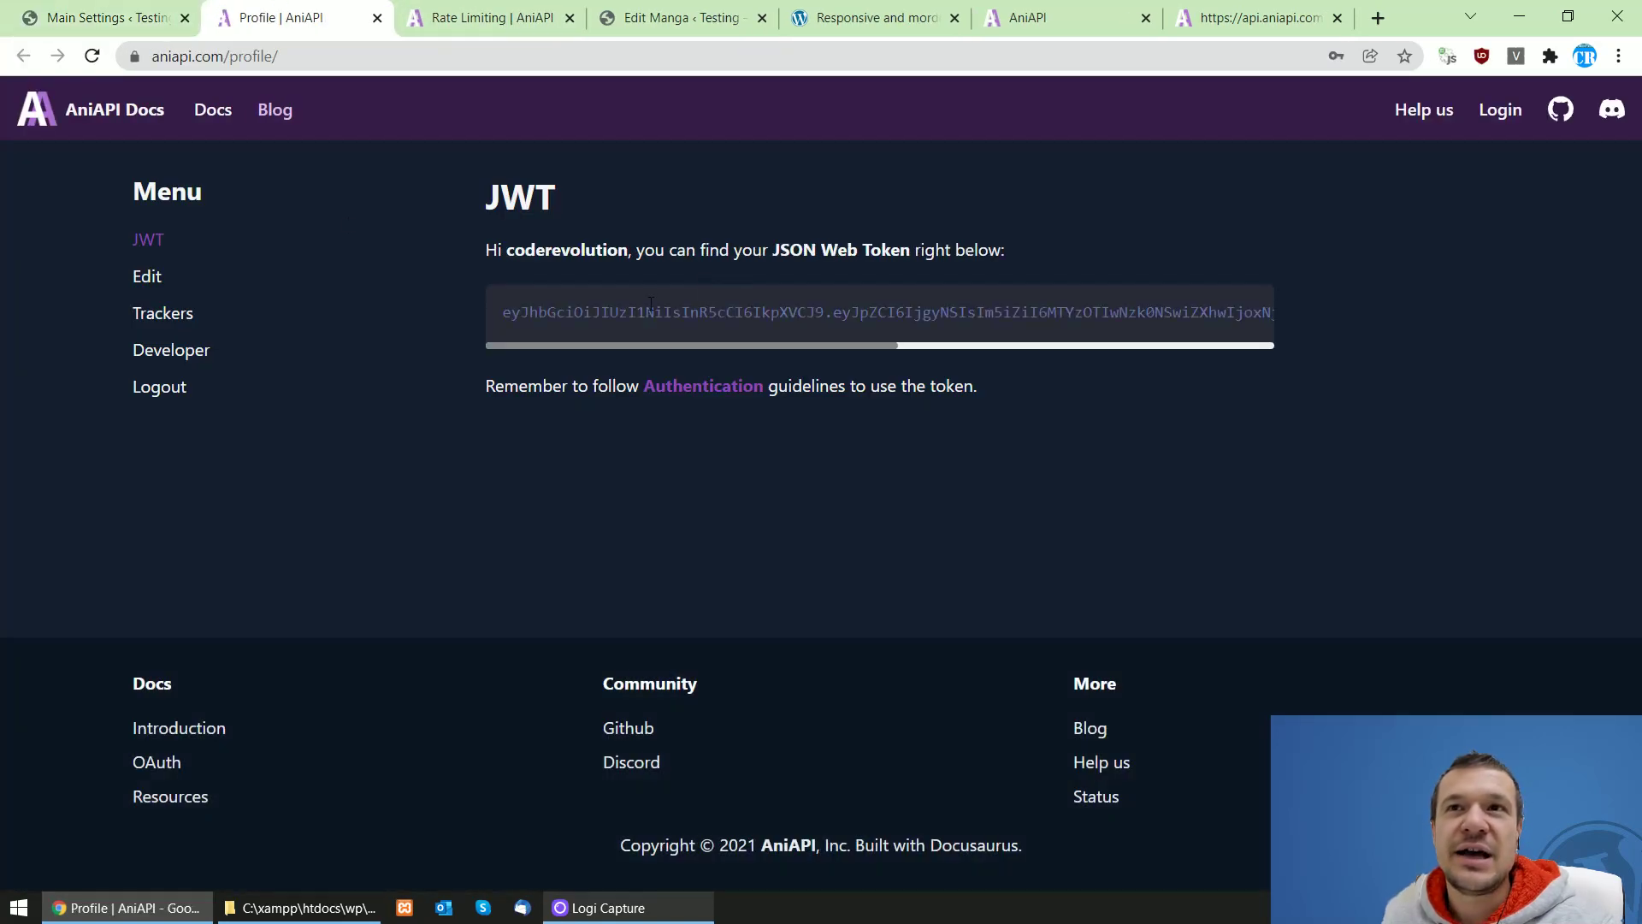
click(144, 9)
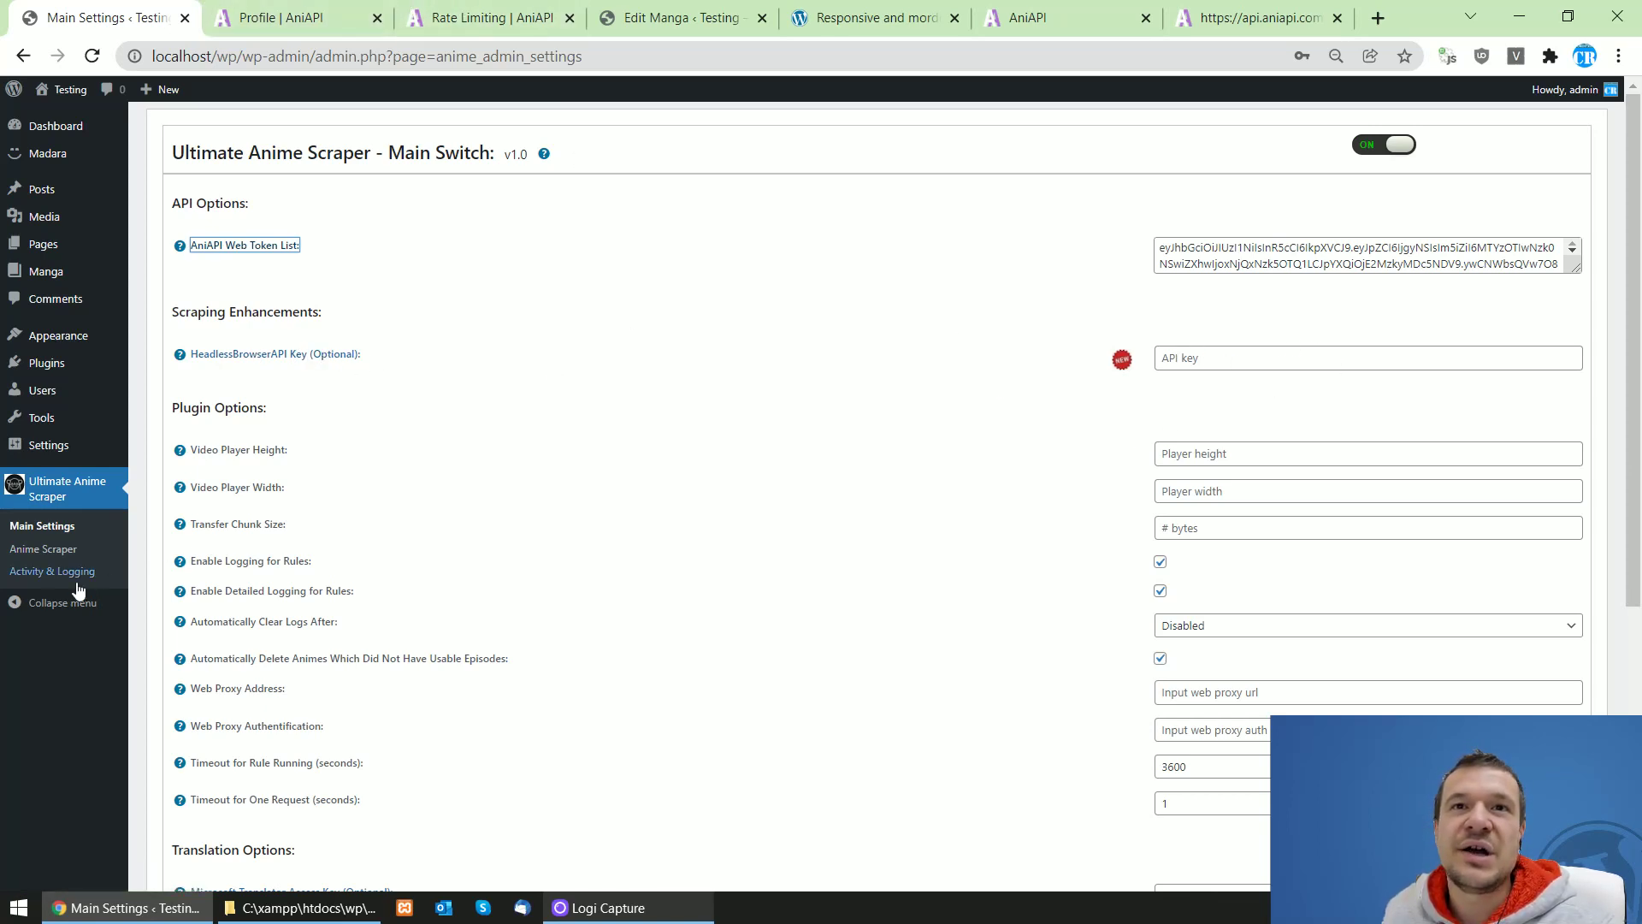
middle_click(42, 548)
- In the Anime Scraper tab, reopen the naruto rule's content scraping method choices
click(414, 10)
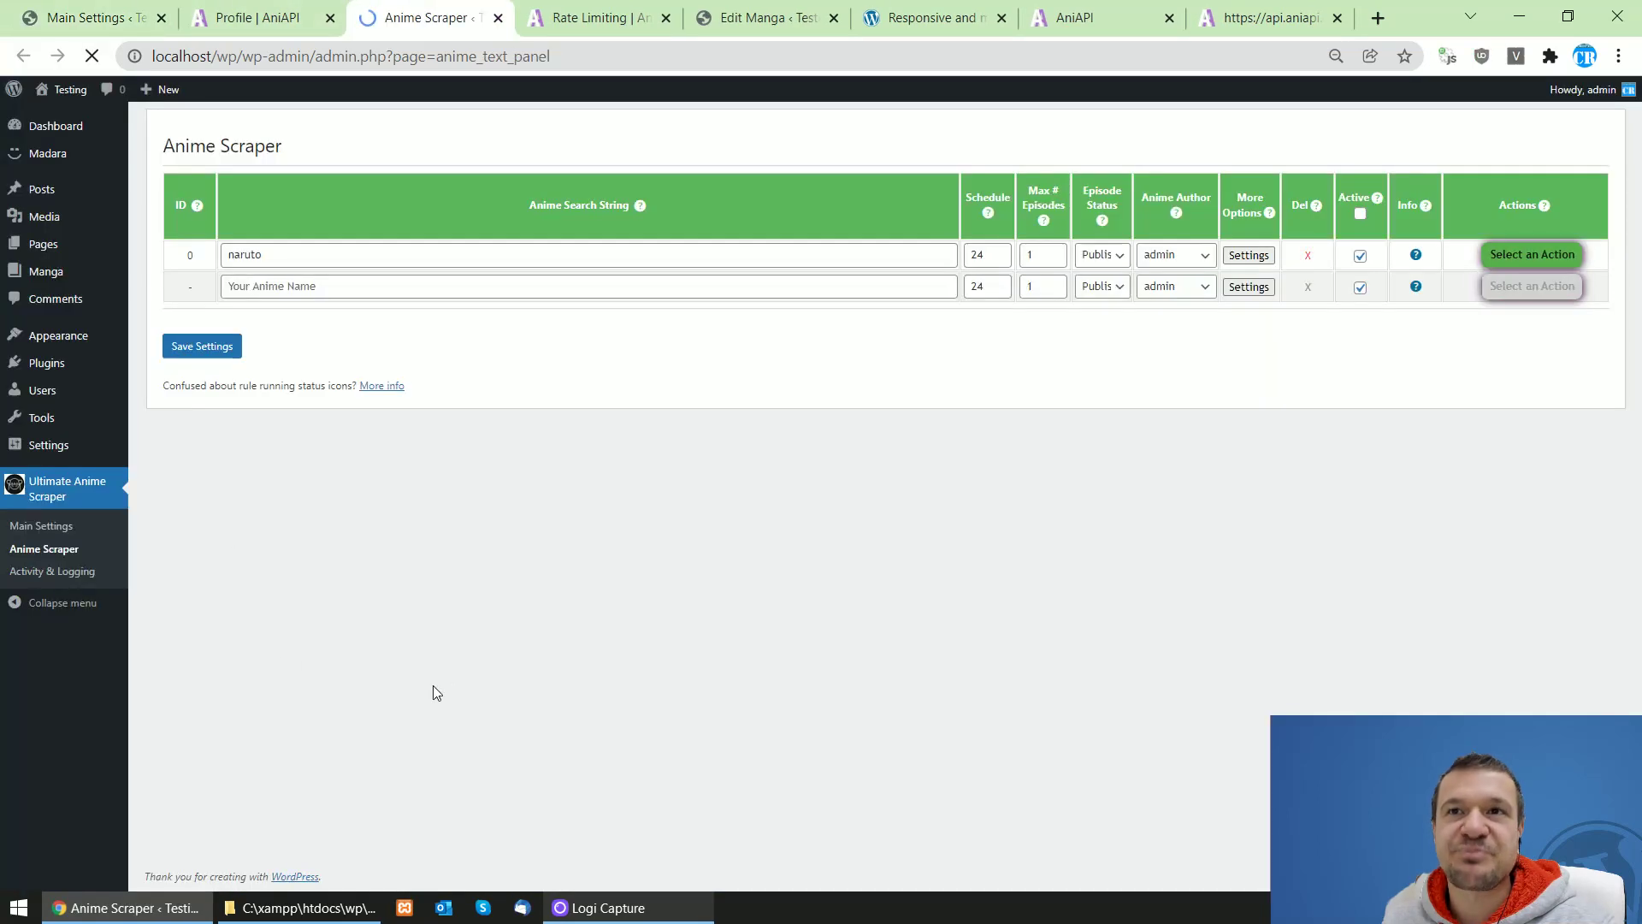
click(1248, 256)
scroll(467, 609, down, 1)
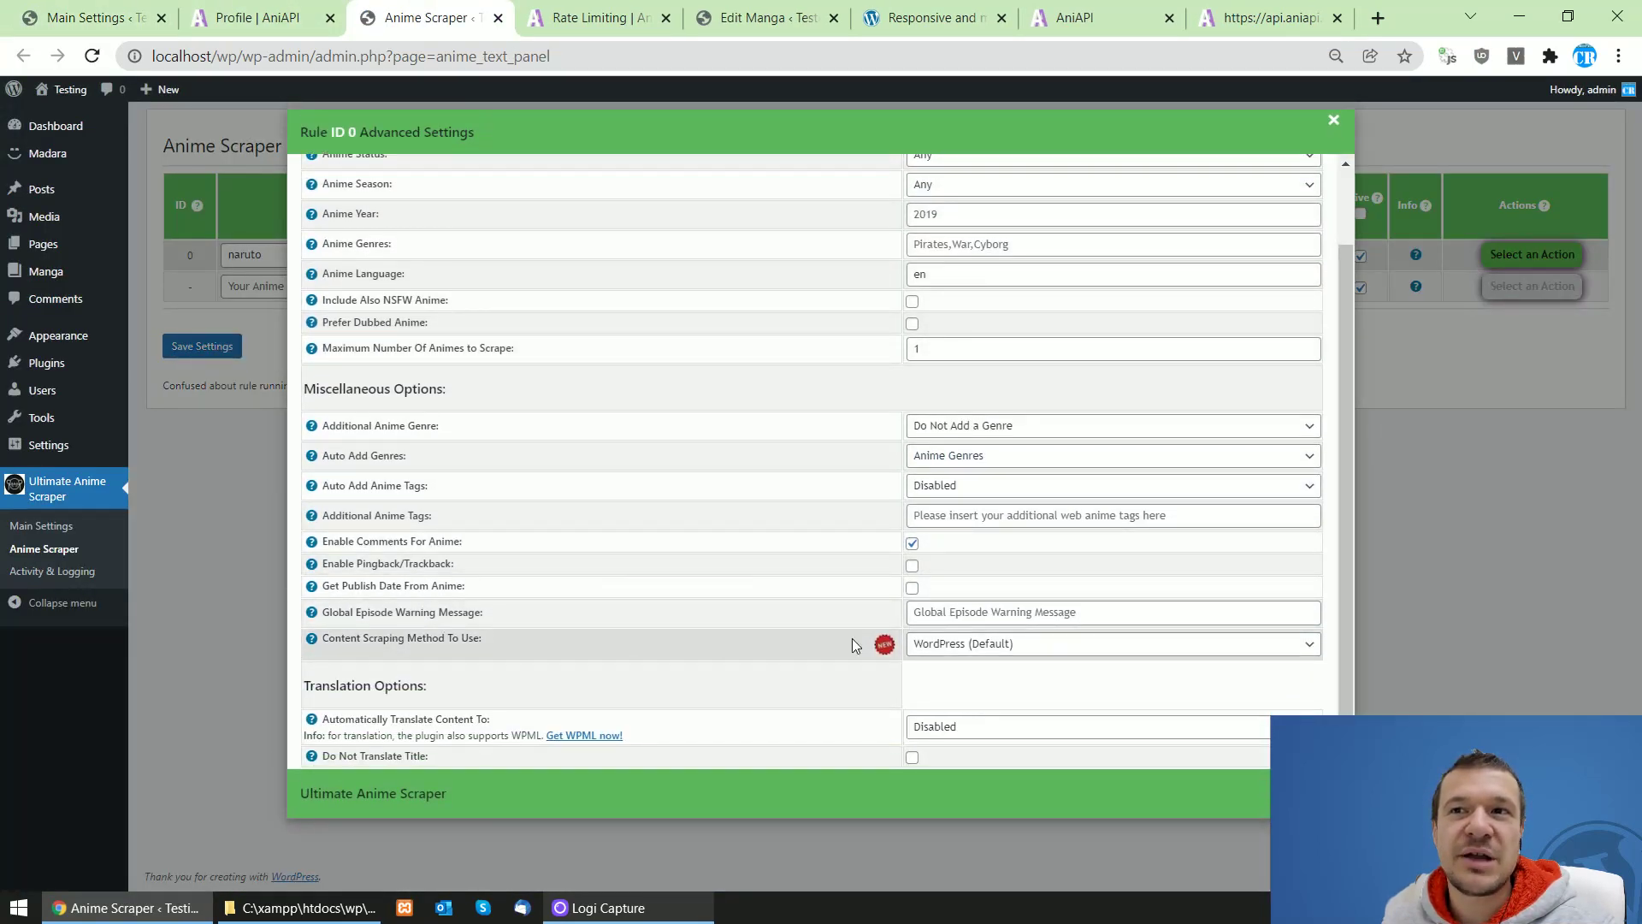
click(923, 644)
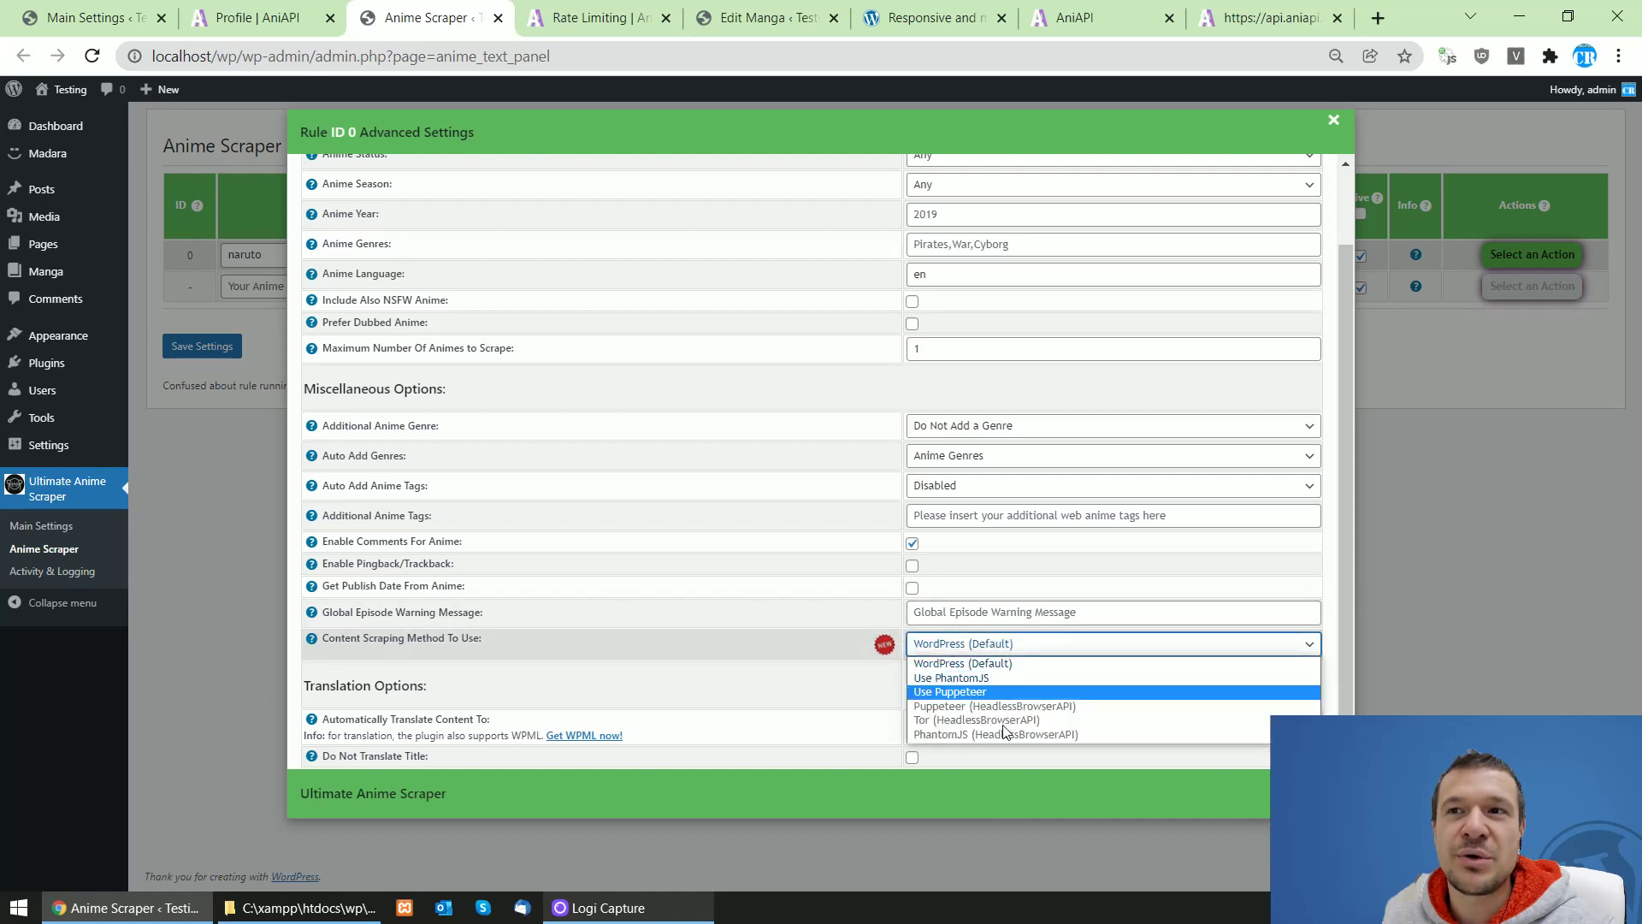
- Back in Main Settings, review Video Player Height and Width, then open Manga in a new tab
click(148, 9)
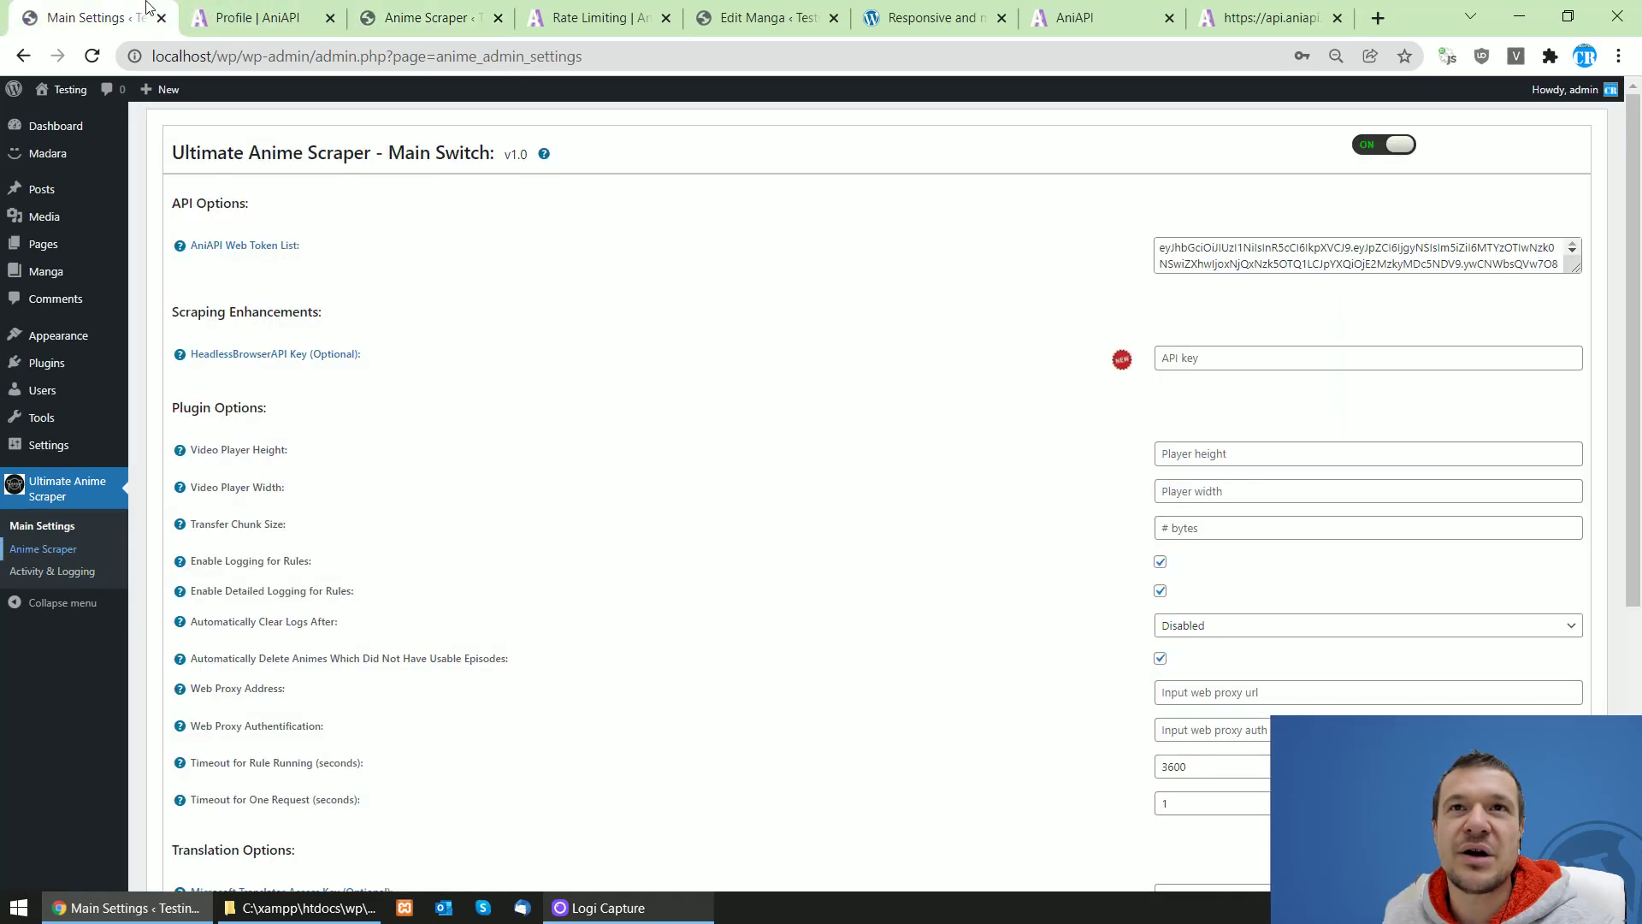
scroll(573, 347, down, 2)
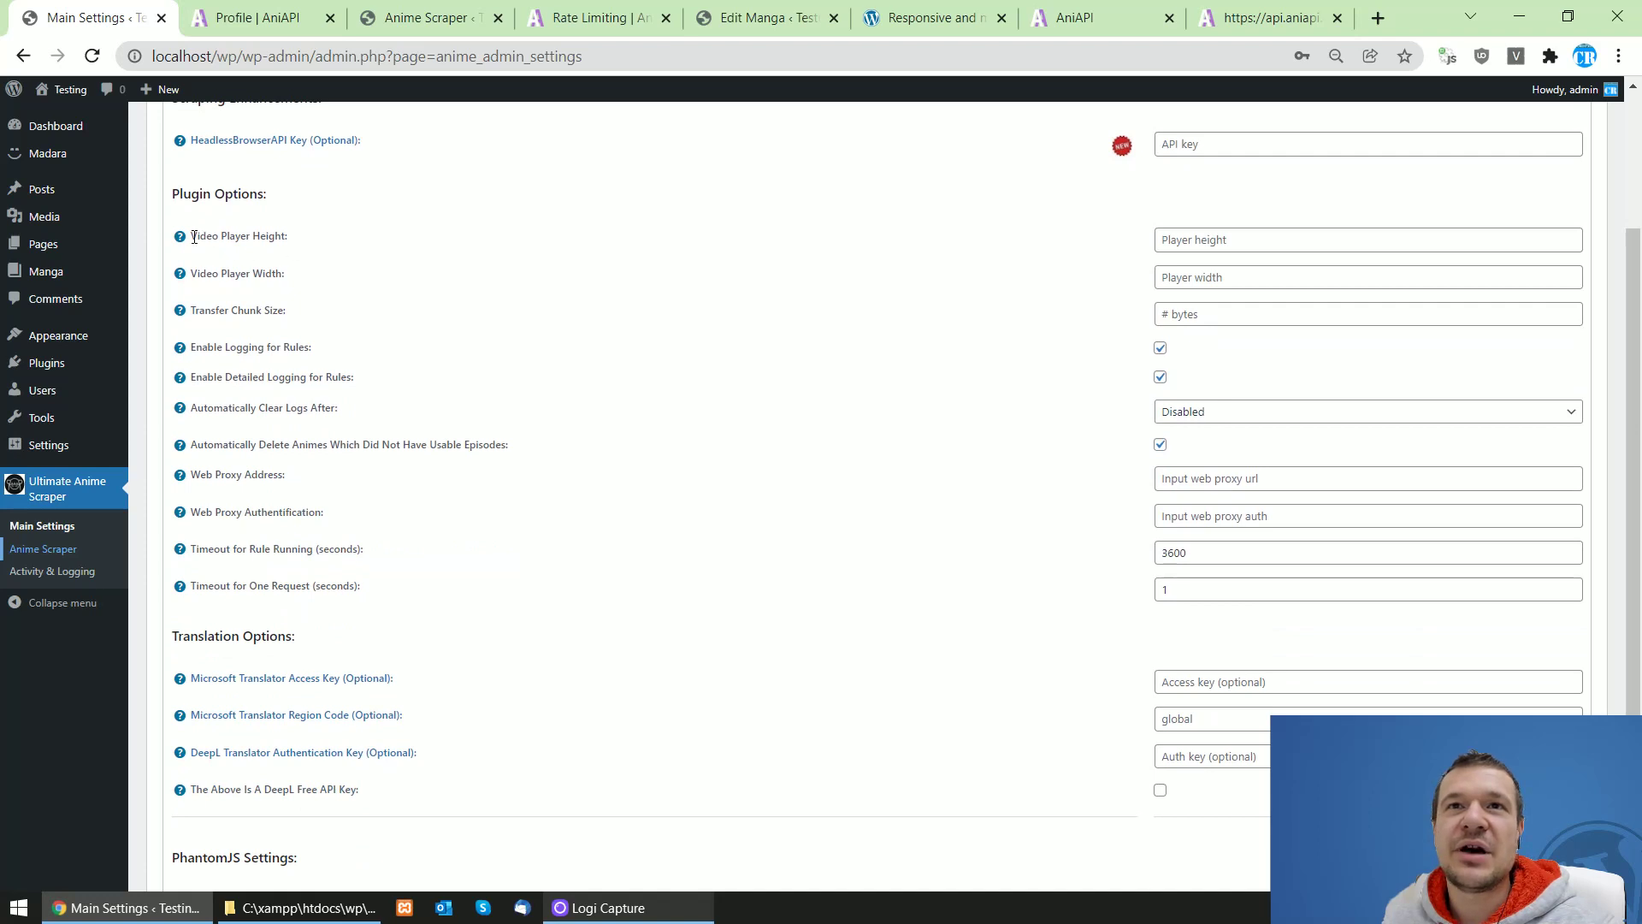
drag(196, 234, 289, 242)
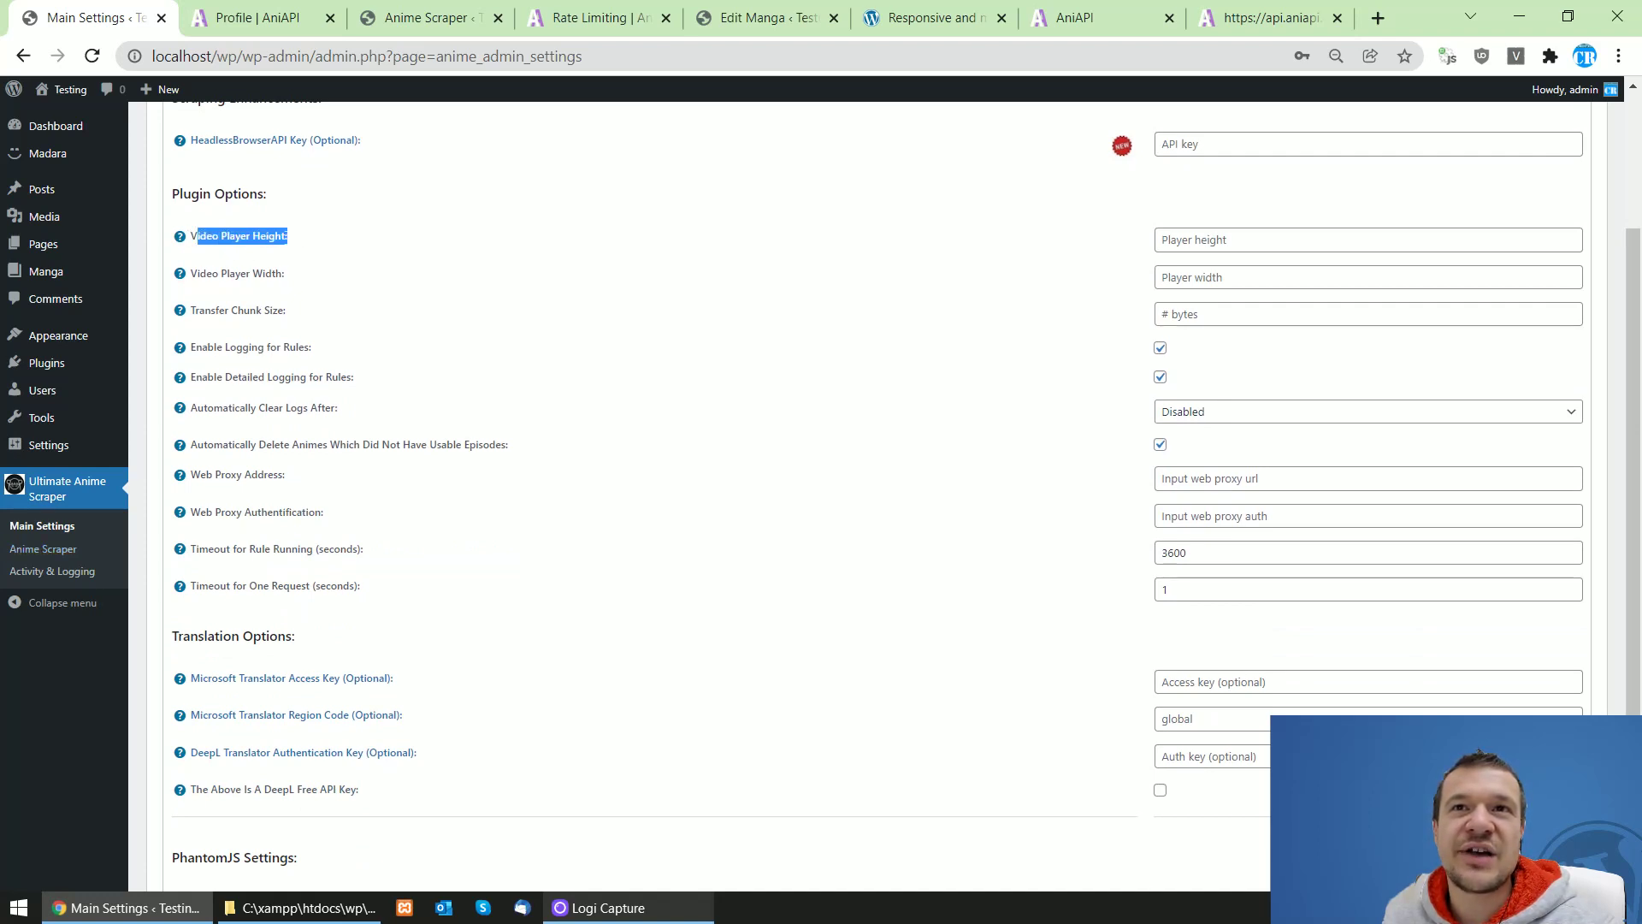
drag(189, 273, 282, 273)
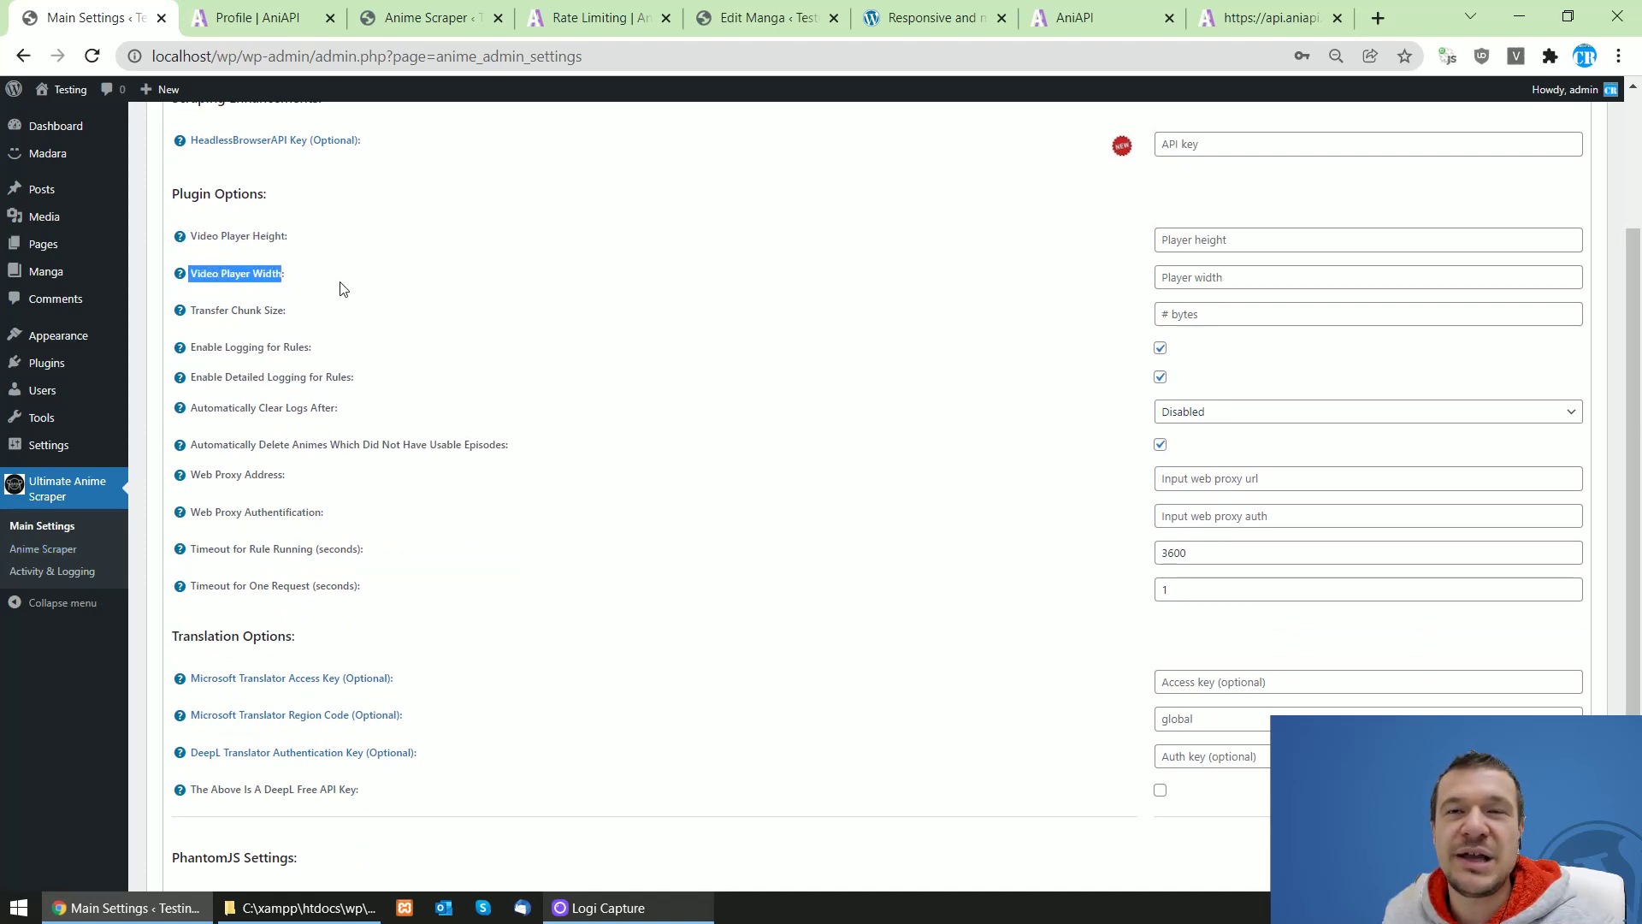
mouse_move(60, 246)
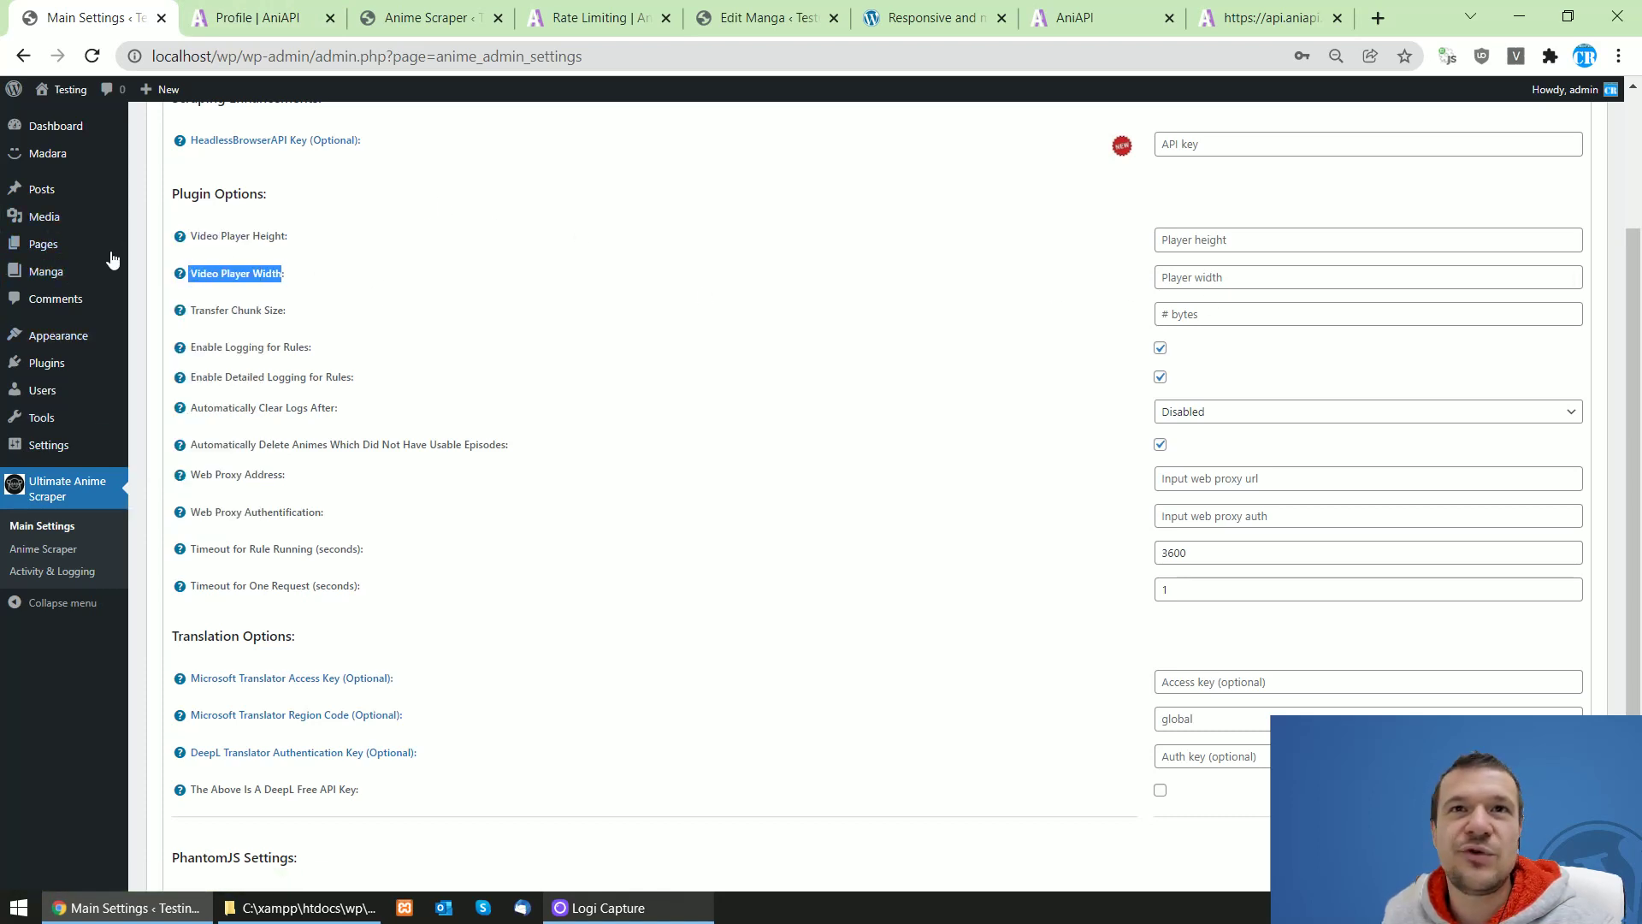
mouse_move(46, 275)
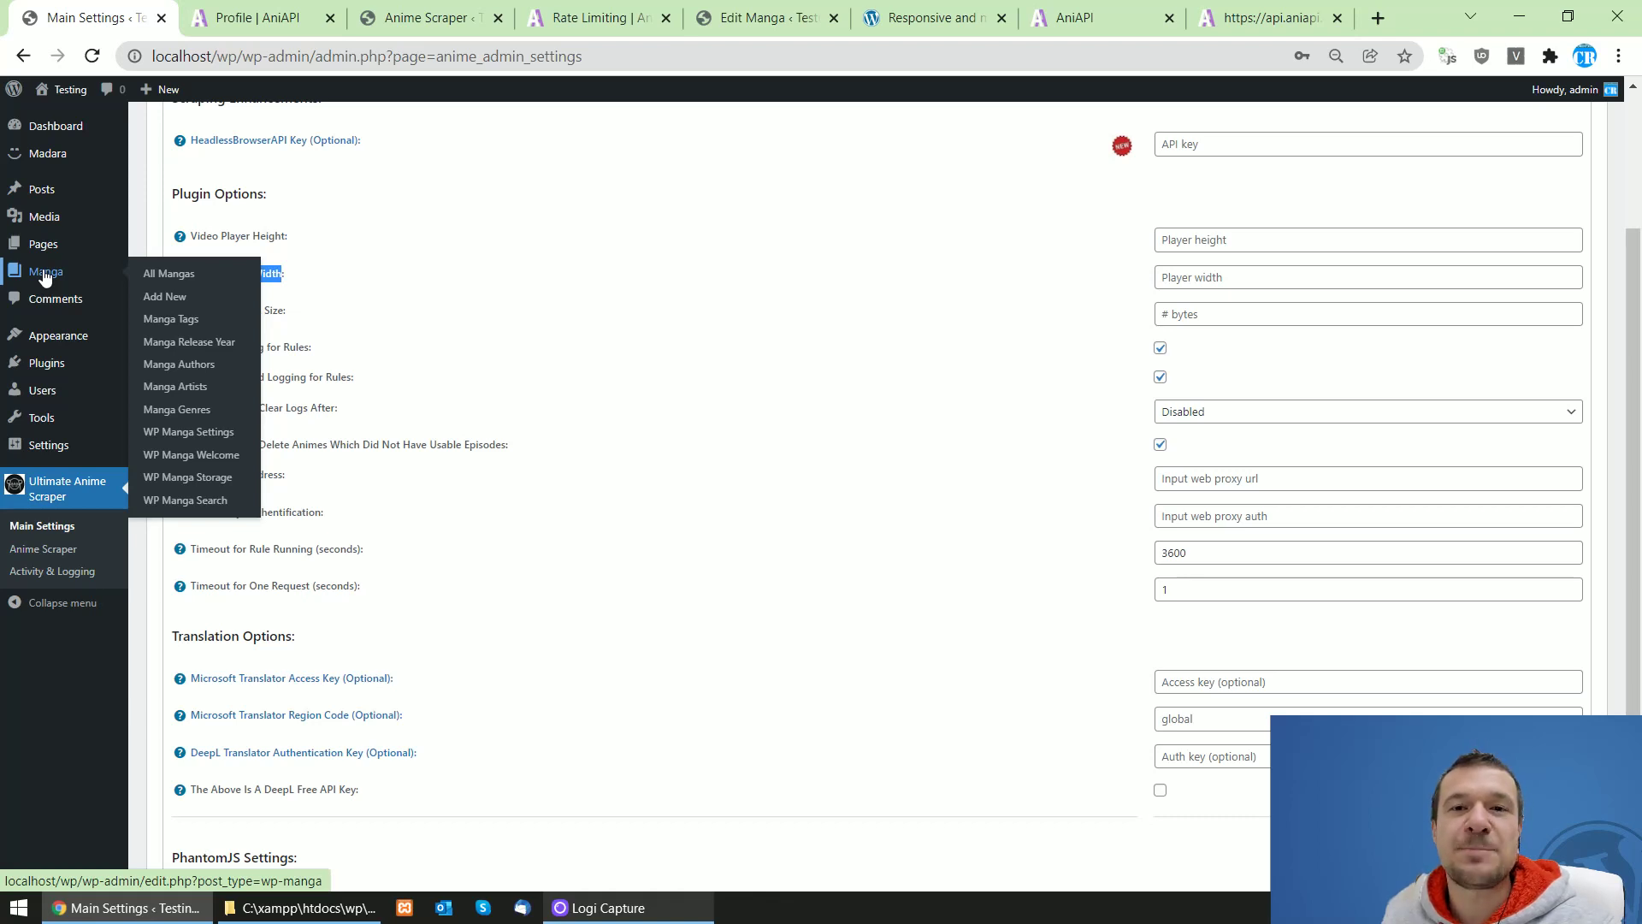
middle_click(46, 275)
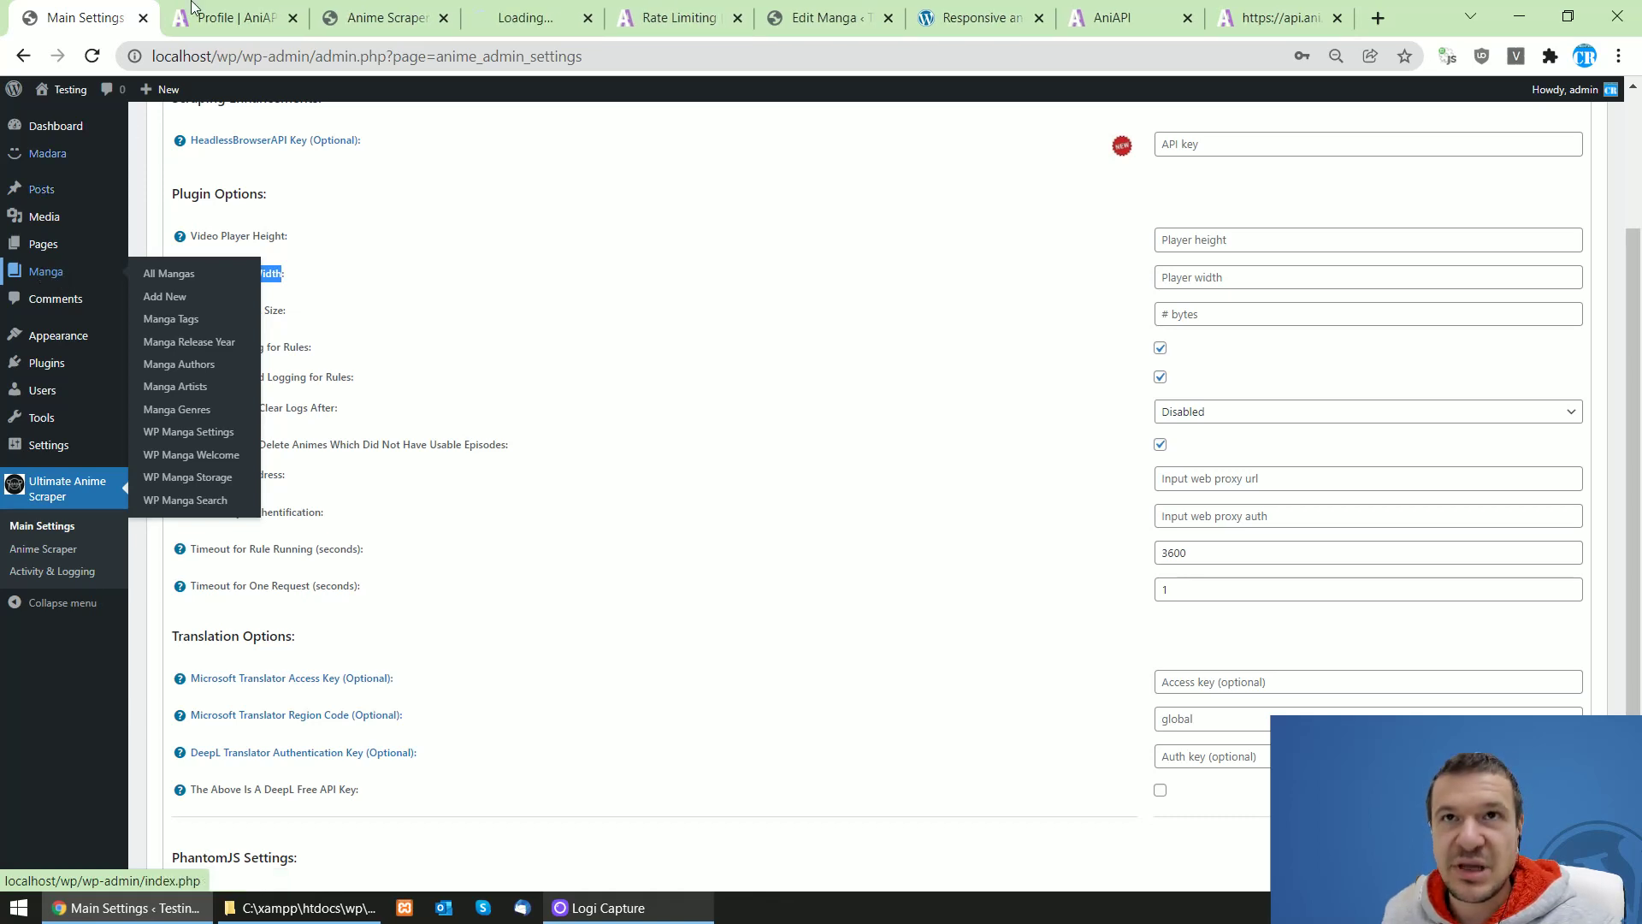
- Open the Naruto manga's chapter list, view Episode 1's video, then return to Main Settings
key(ctrl+4)
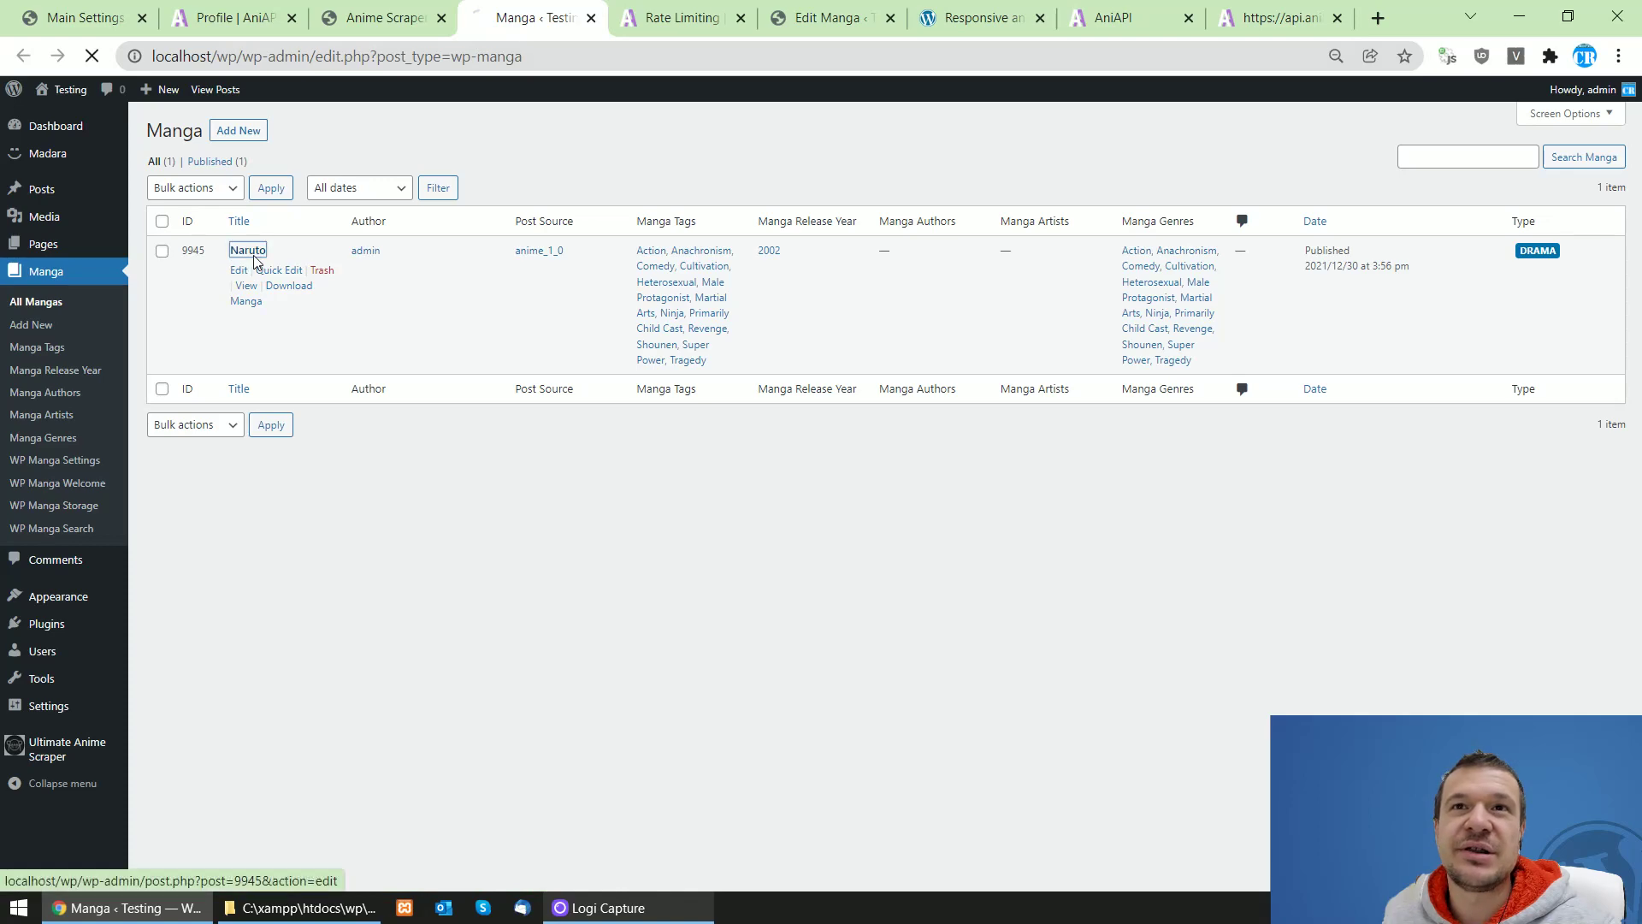
click(248, 252)
scroll(290, 508, down, 2)
click(291, 486)
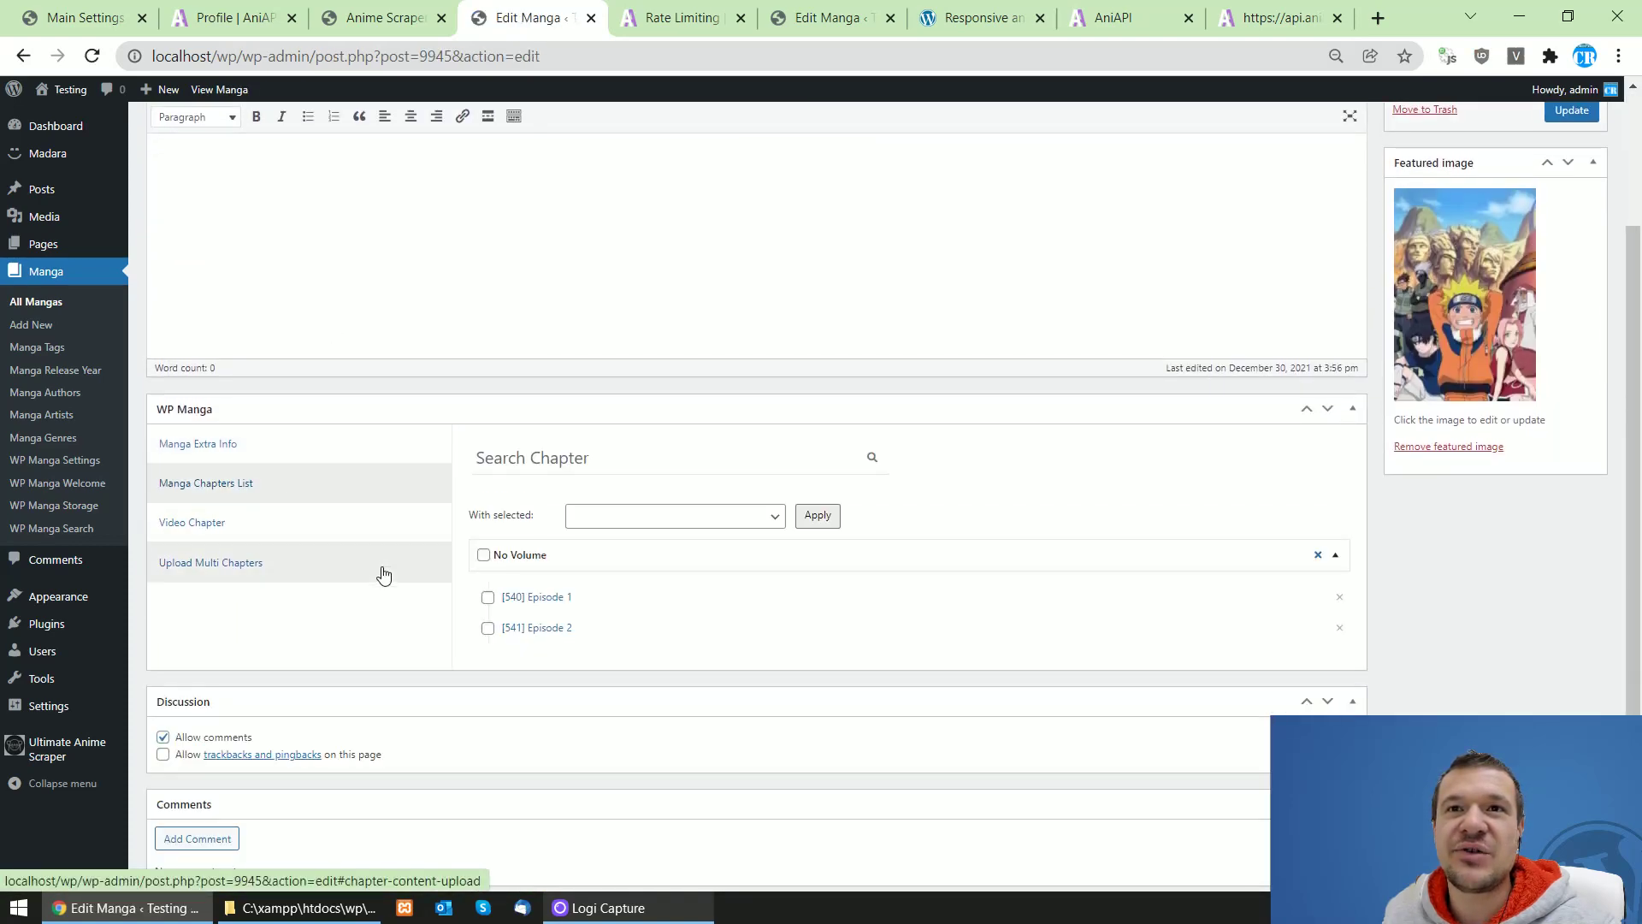
scroll(428, 530, down, 1)
click(517, 489)
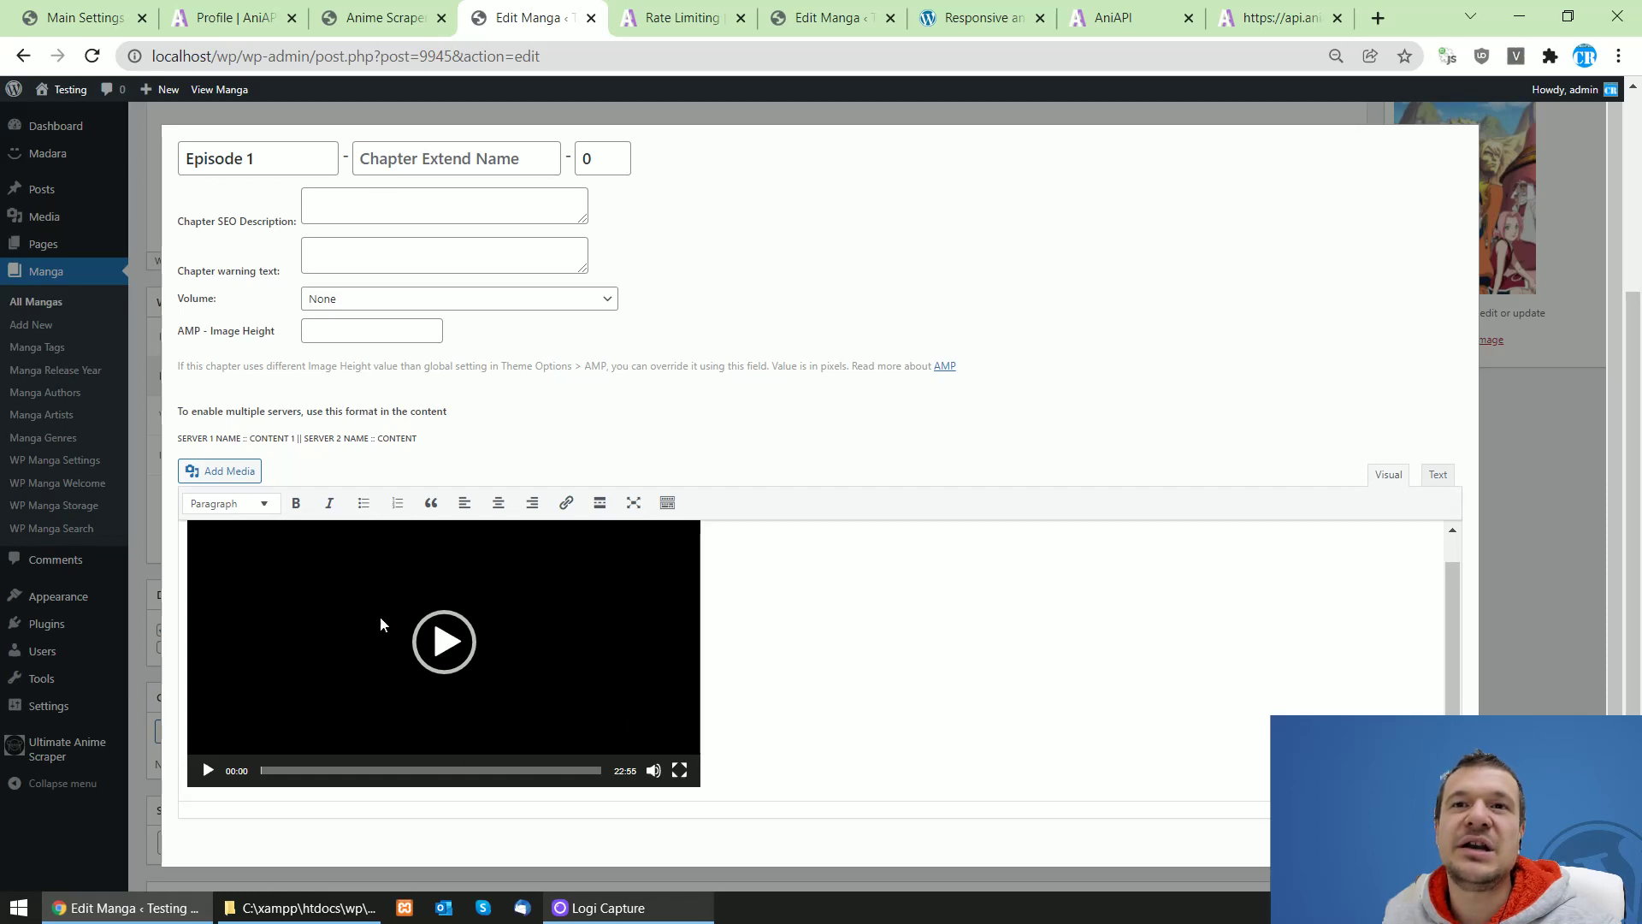
click(82, 17)
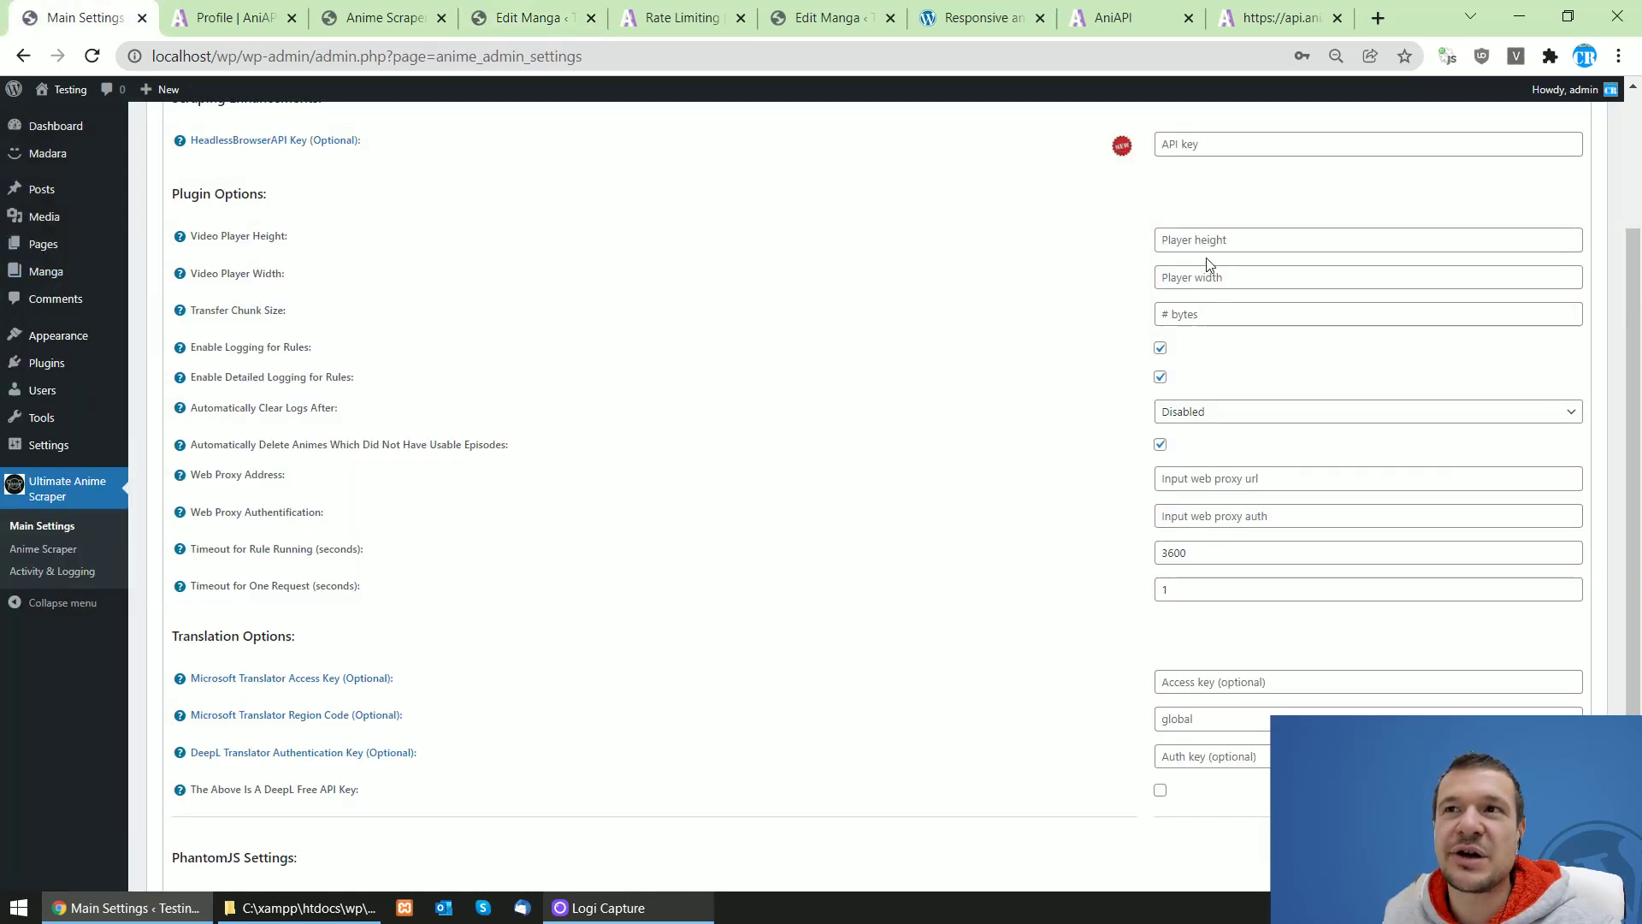
- Review the Transfer Chunk Size and detailed logging settings, then open Activity & Logging in a new tab
drag(209, 313, 287, 311)
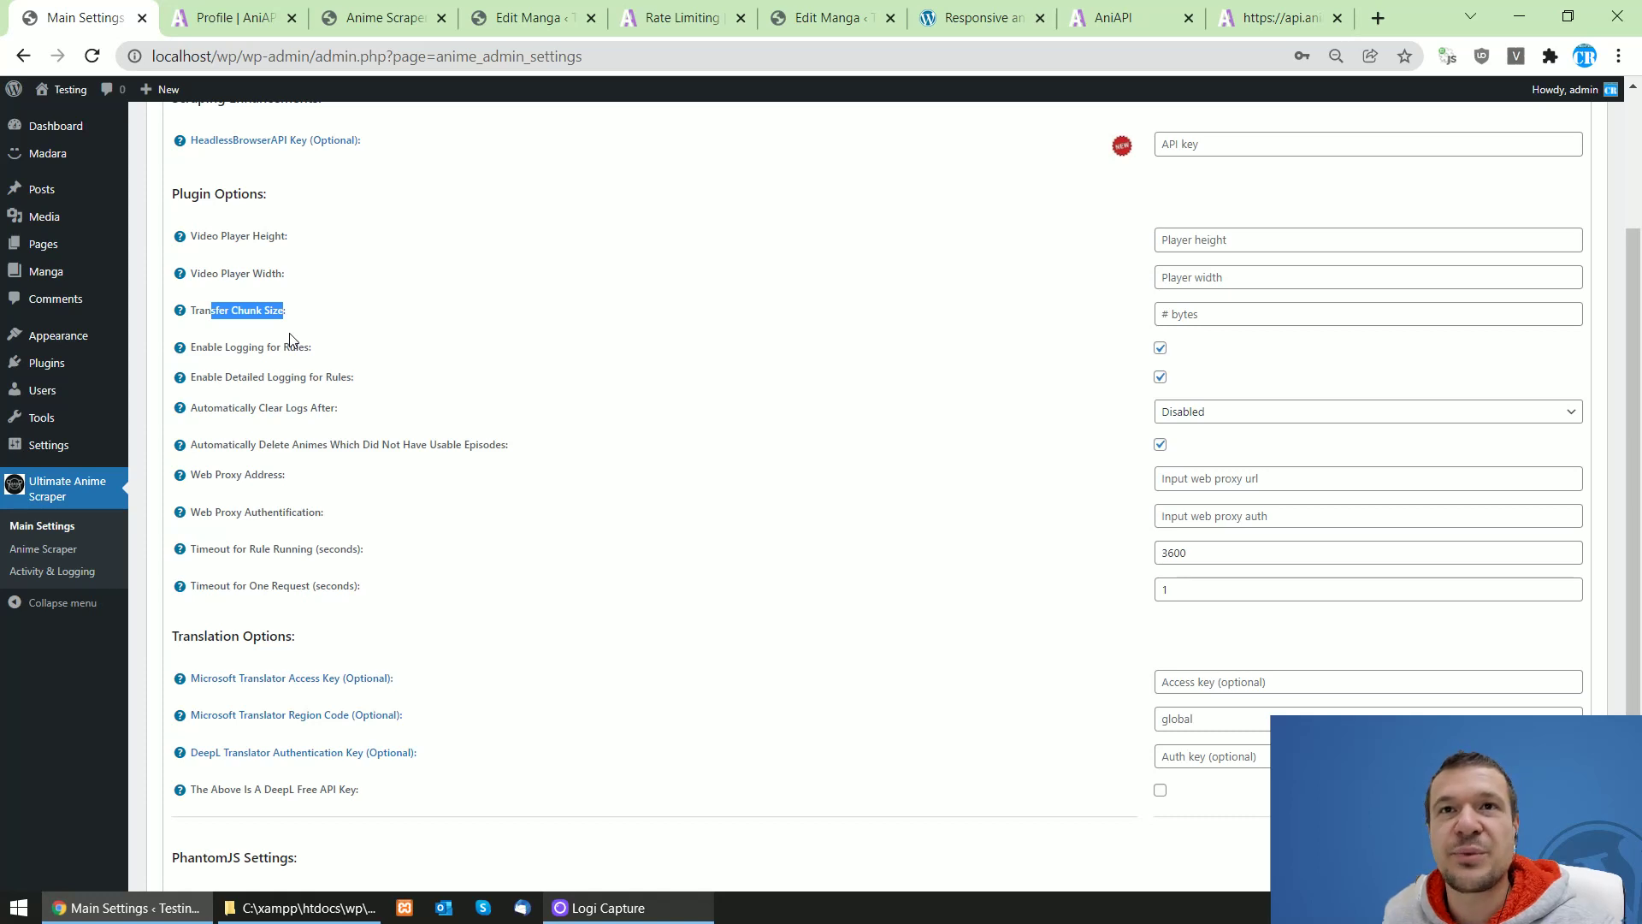
click(1189, 313)
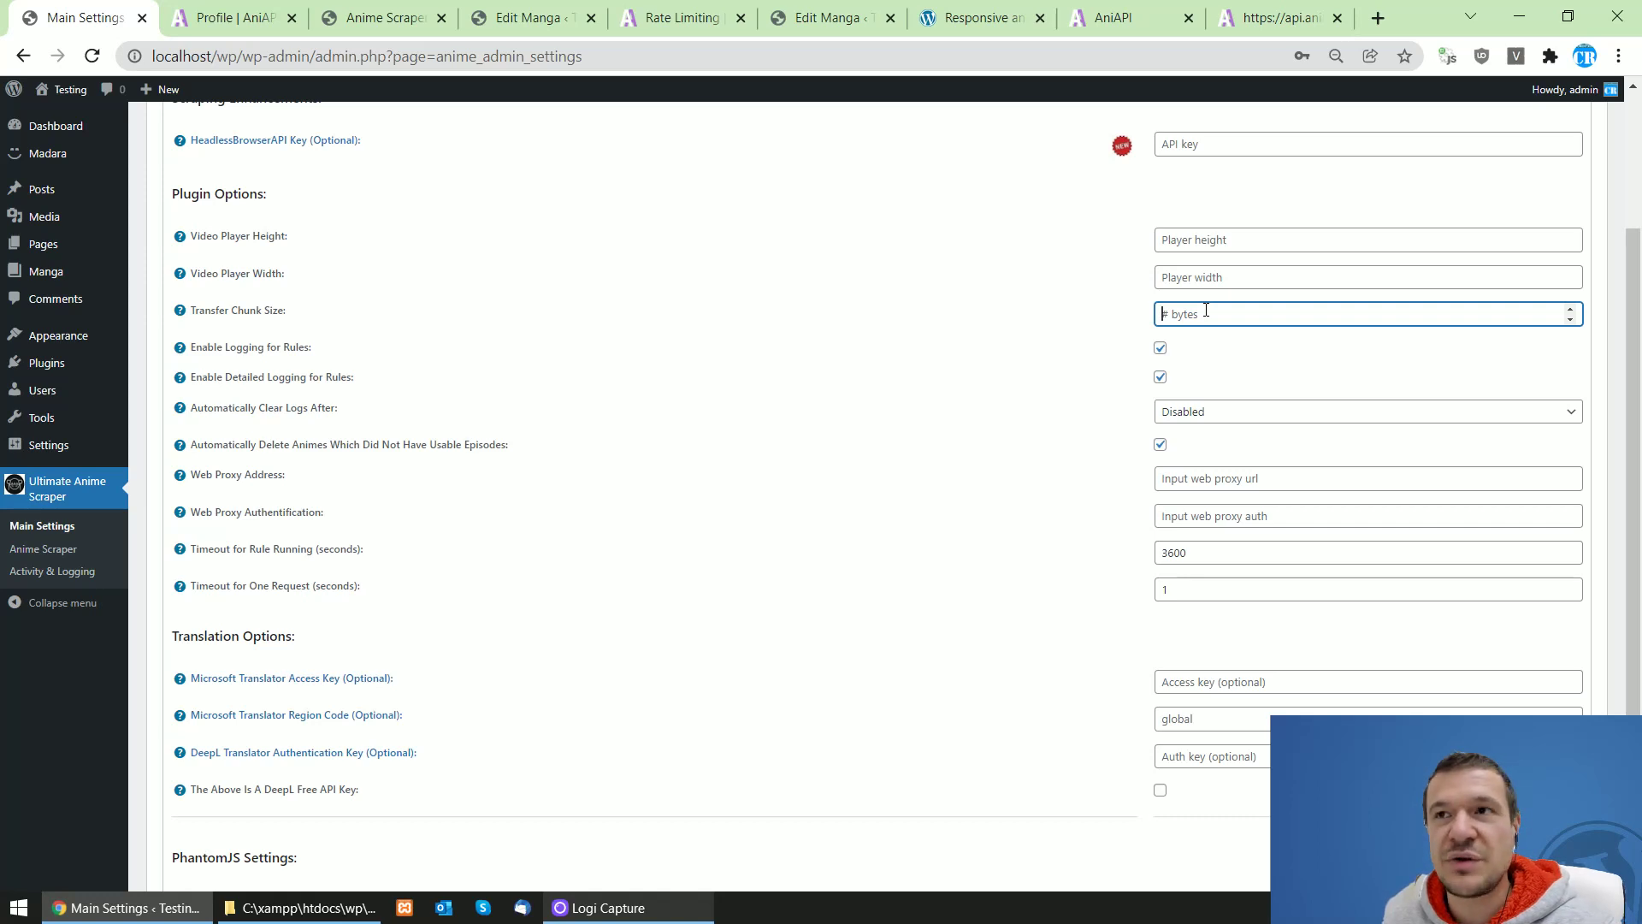
drag(232, 378, 218, 347)
drag(306, 378, 239, 377)
middle_click(66, 571)
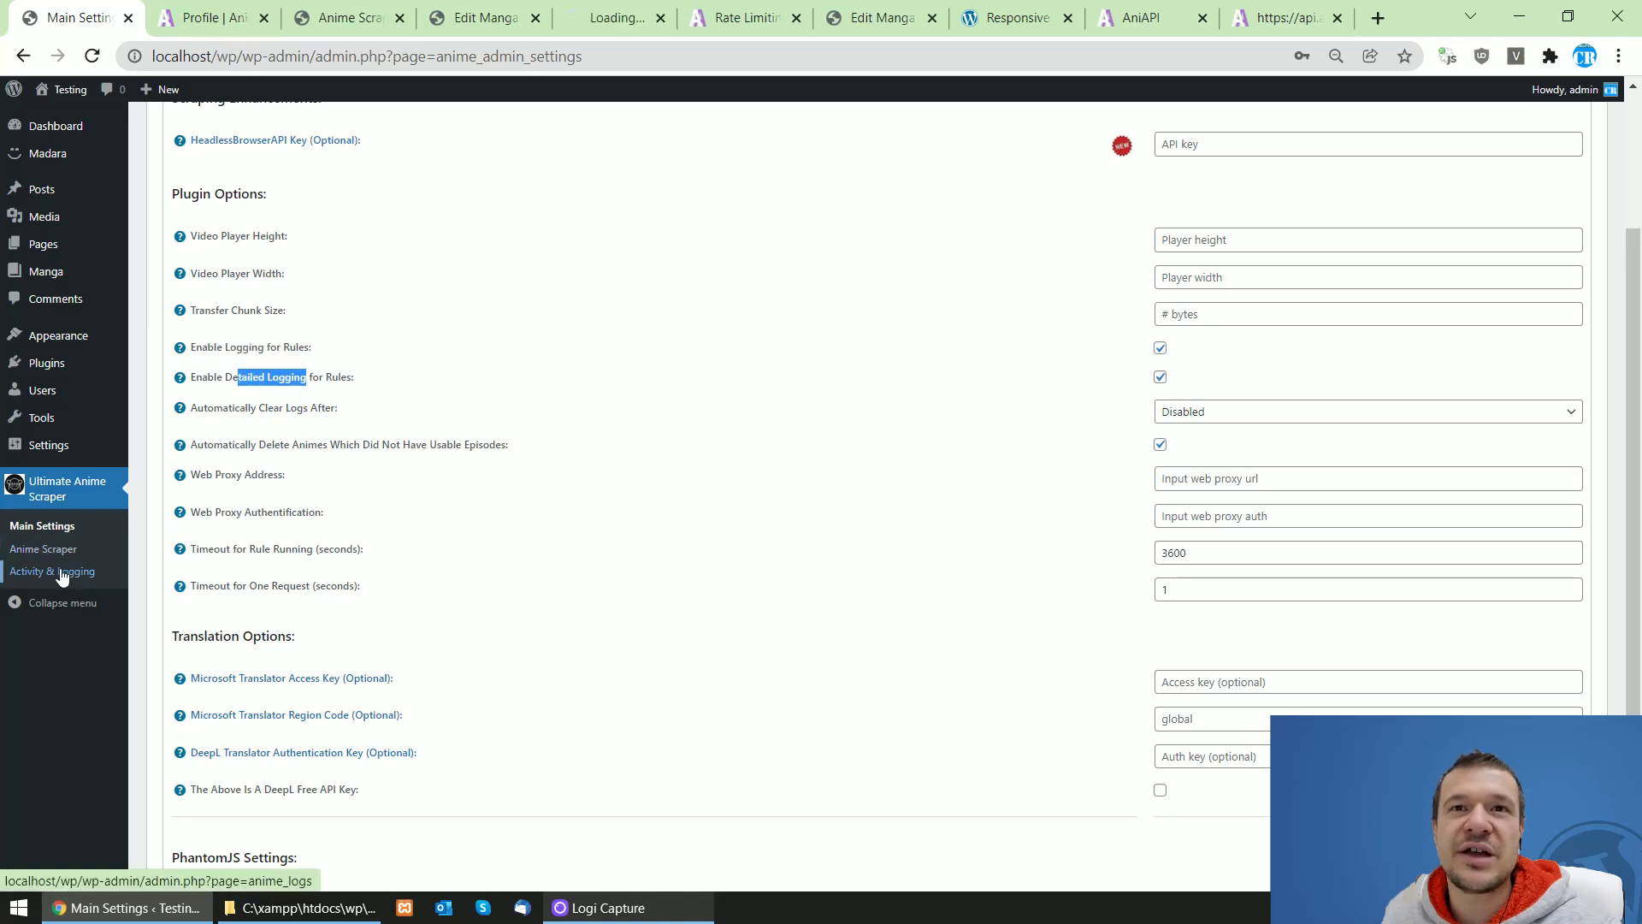
click(611, 17)
scroll(532, 433, down, 3)
scroll(531, 437, up, 3)
scroll(494, 459, down, 4)
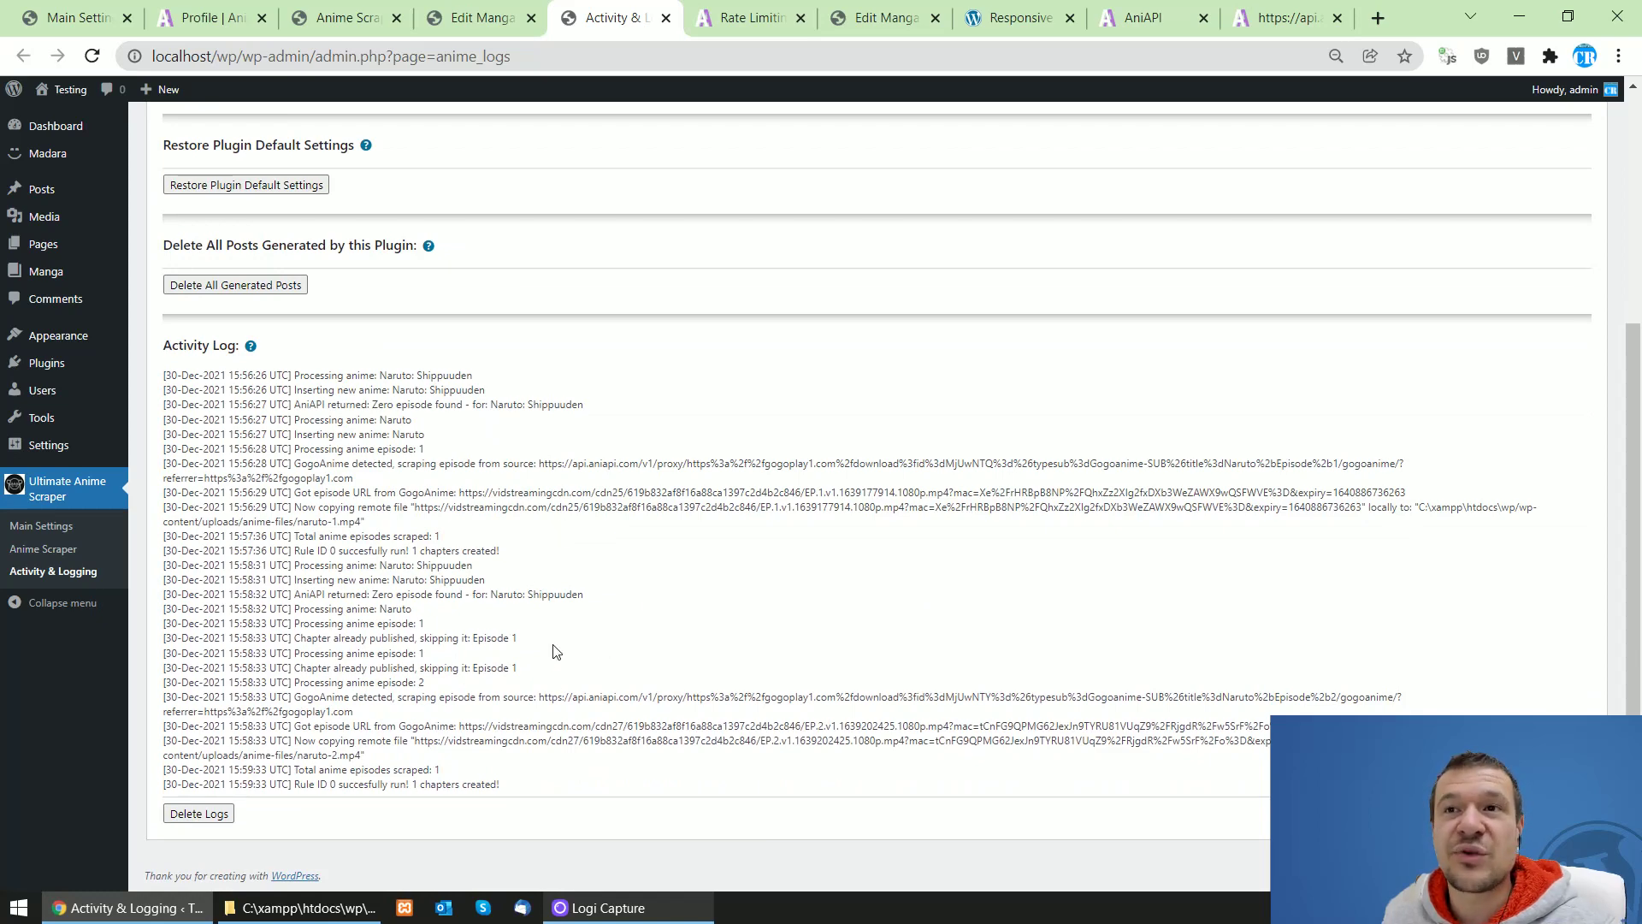
scroll(489, 506, up, 4)
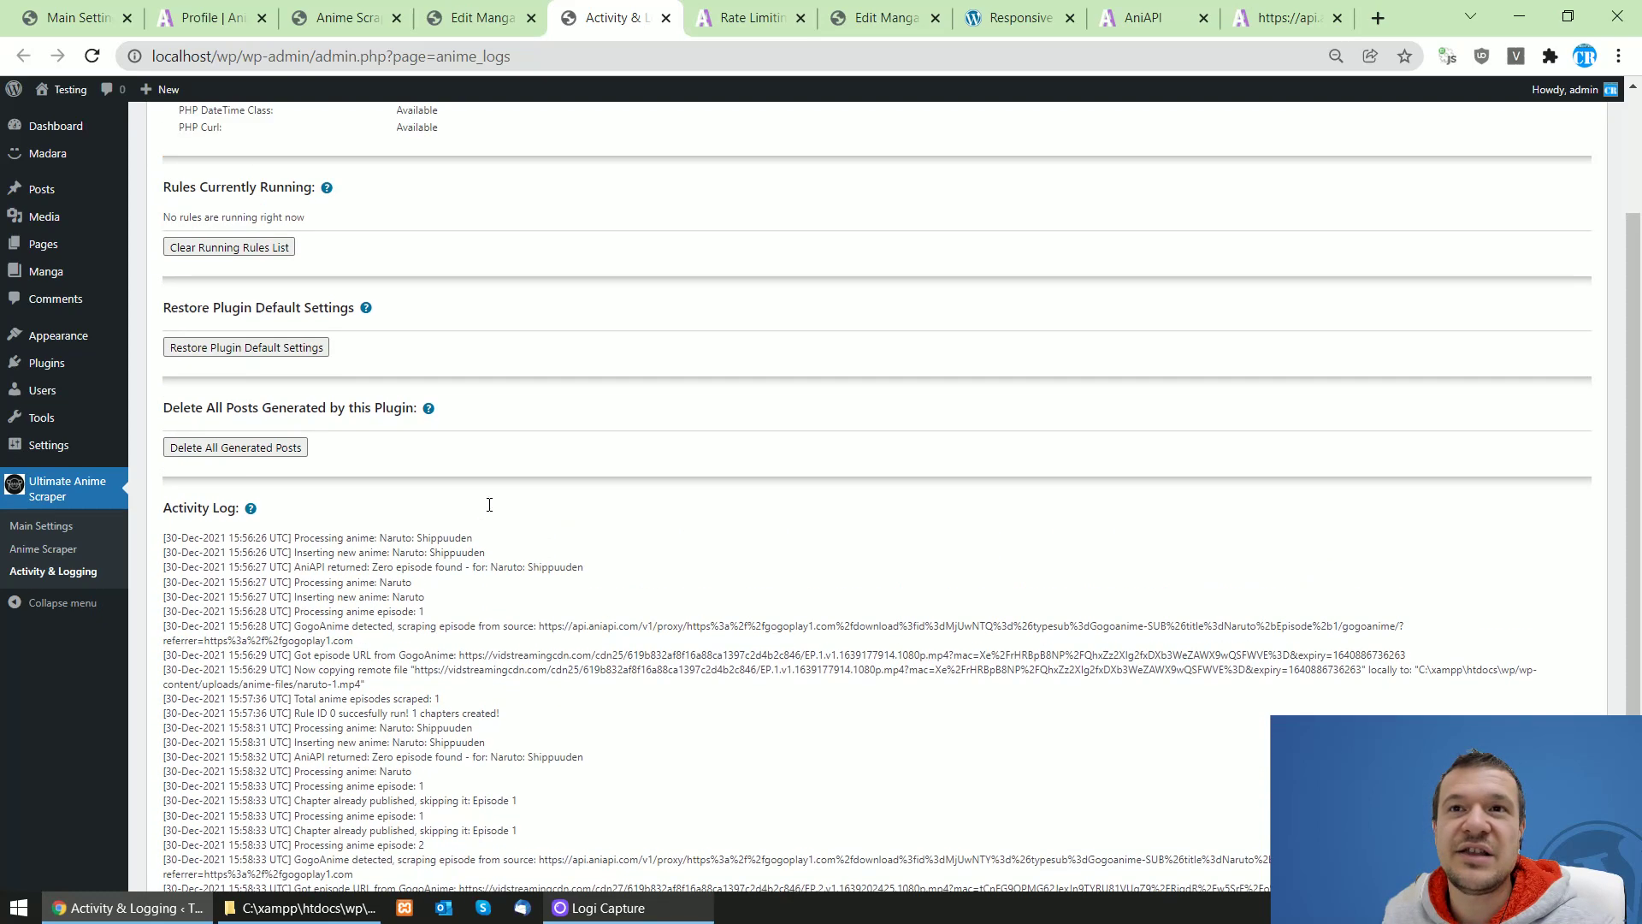
drag(210, 181, 366, 387)
click(368, 174)
drag(218, 365, 328, 378)
scroll(265, 519, down, 1)
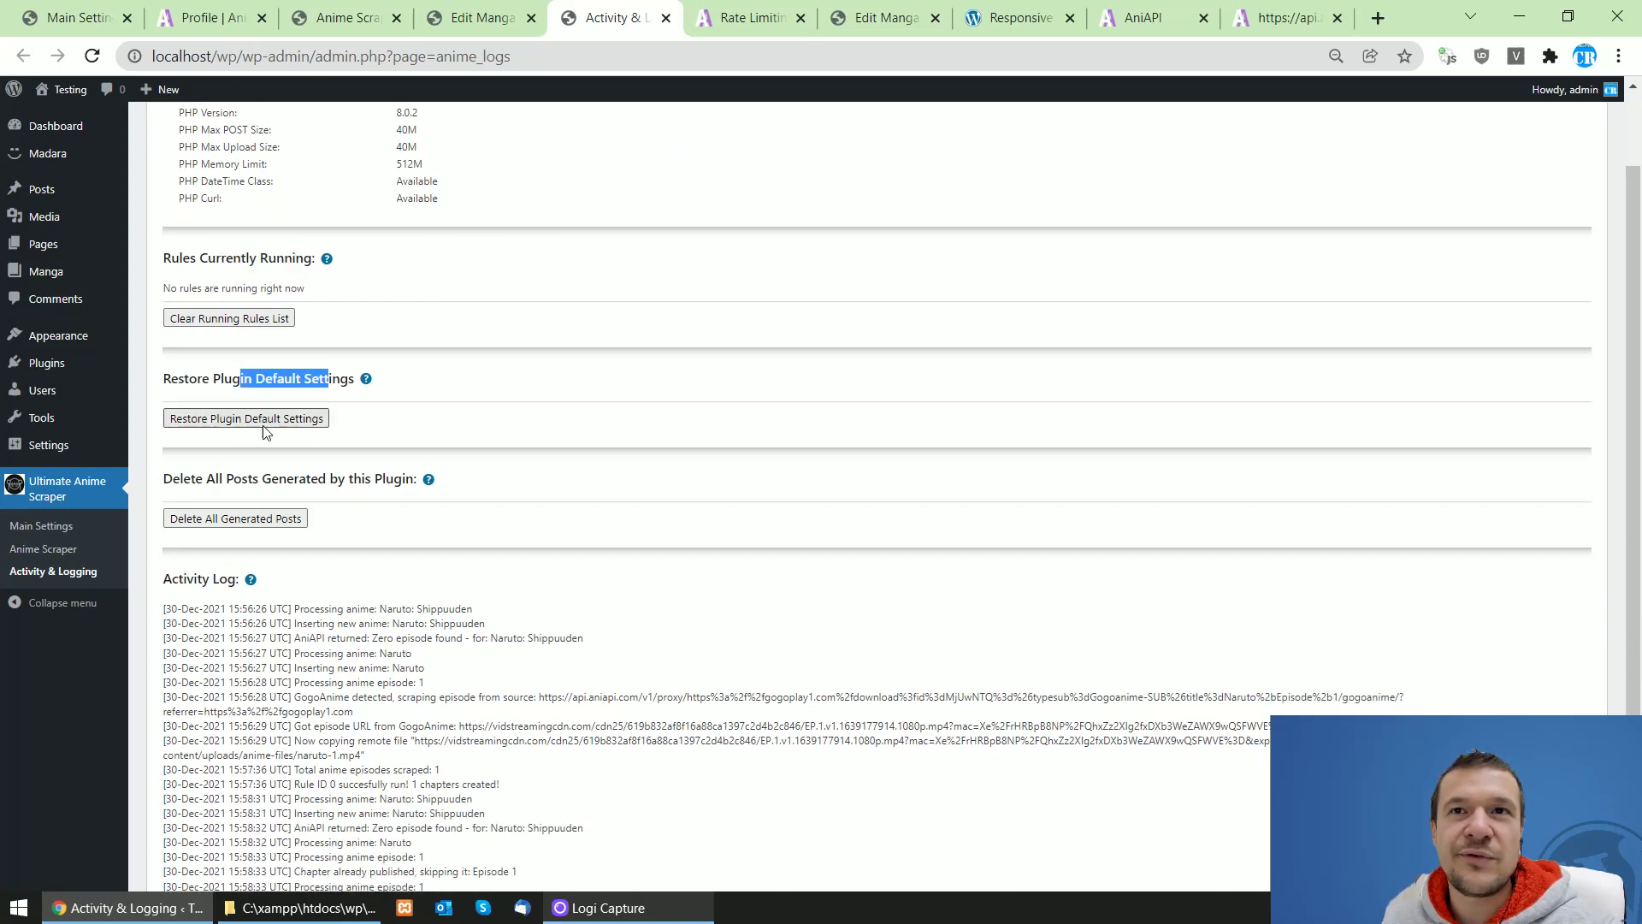
scroll(238, 461, down, 1)
drag(205, 372, 362, 372)
click(362, 372)
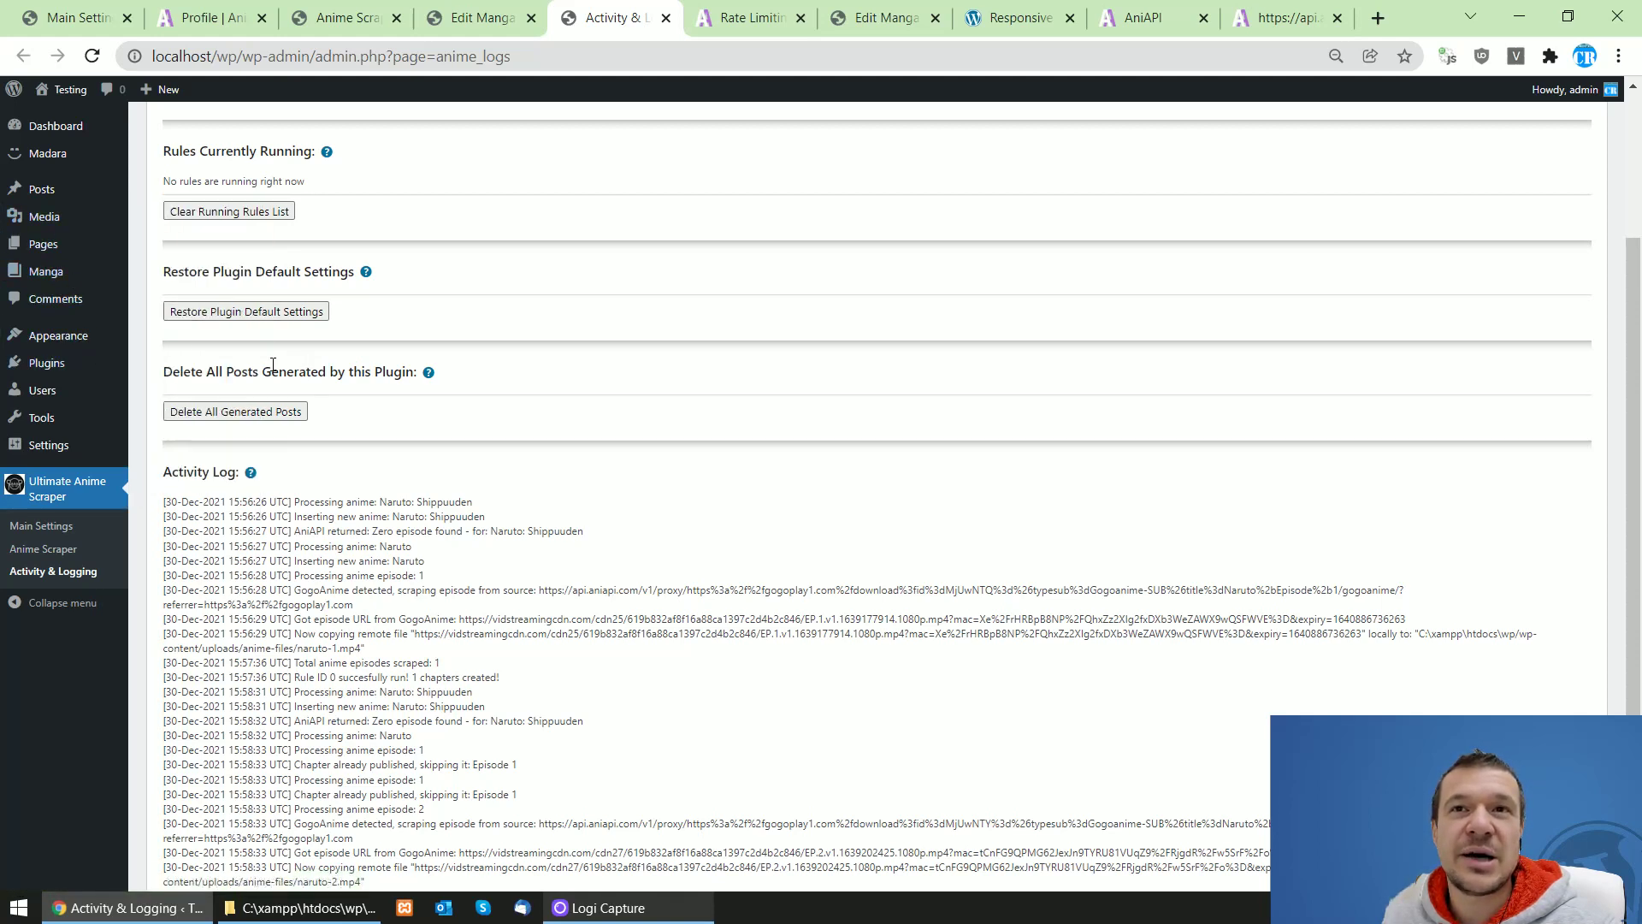
drag(262, 372, 302, 371)
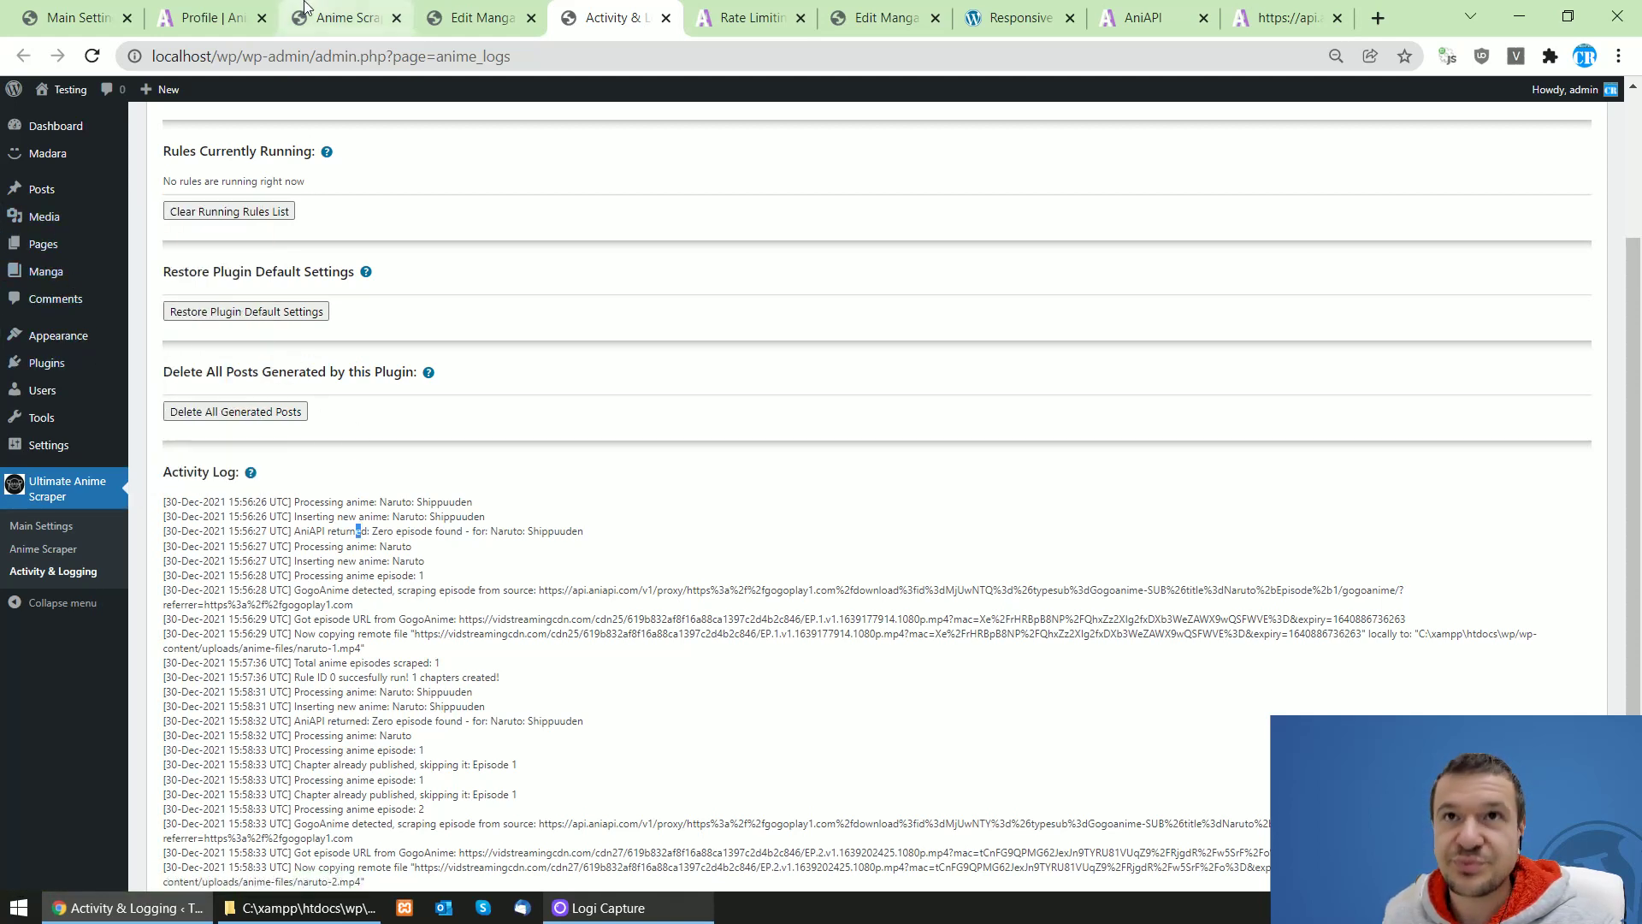
click(82, 17)
scroll(380, 411, down, 1)
drag(213, 337, 485, 339)
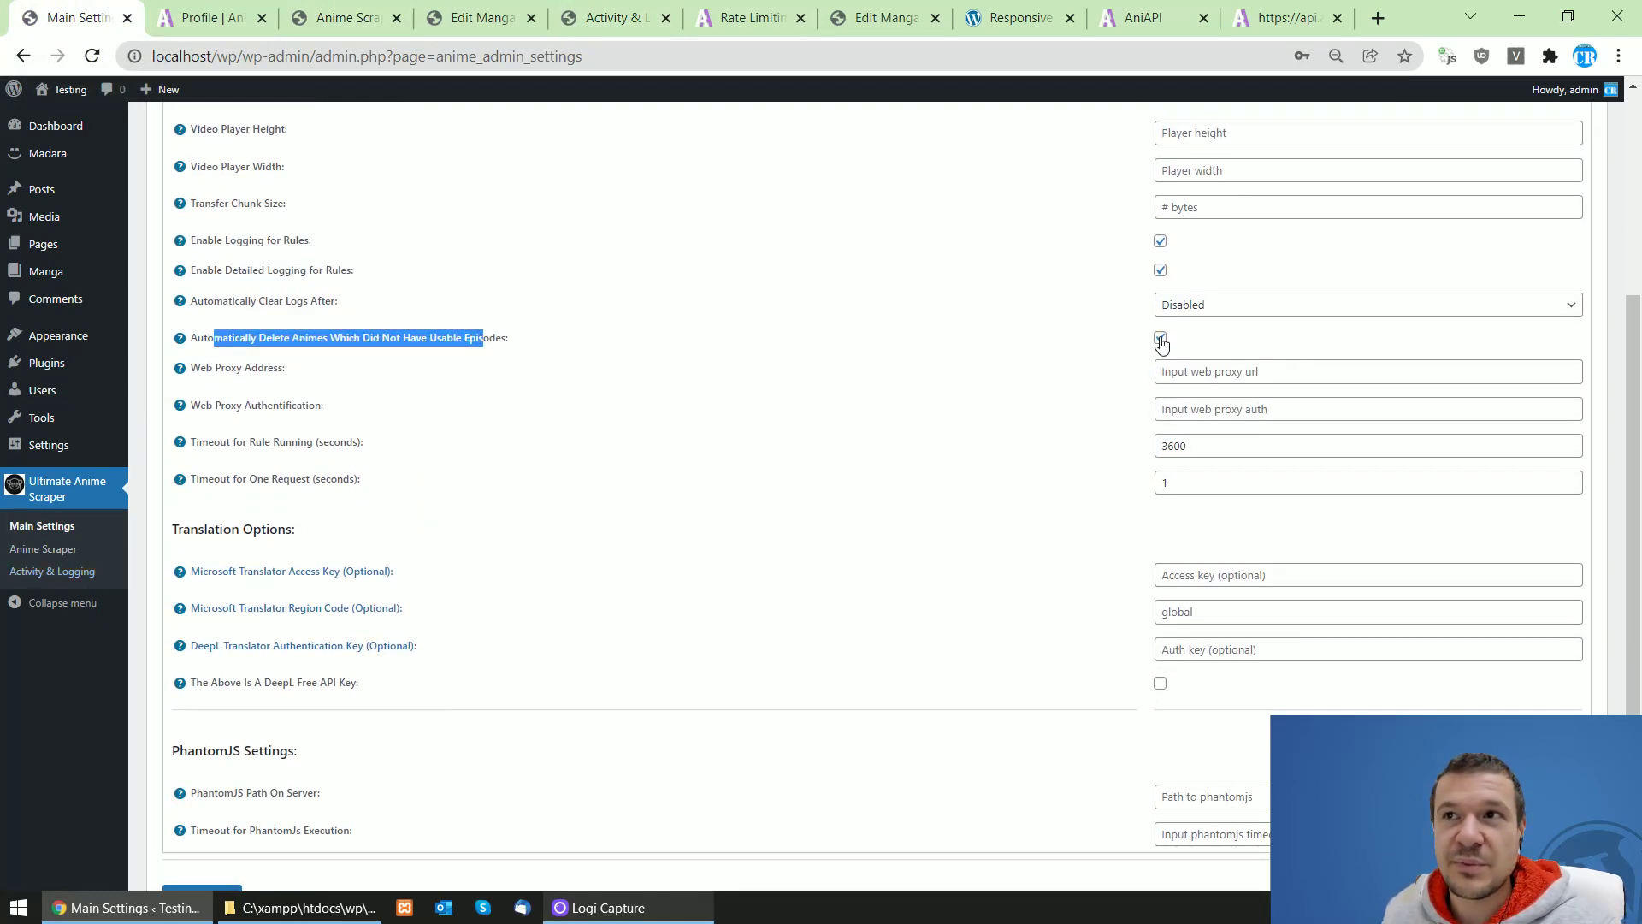
drag(309, 301, 442, 339)
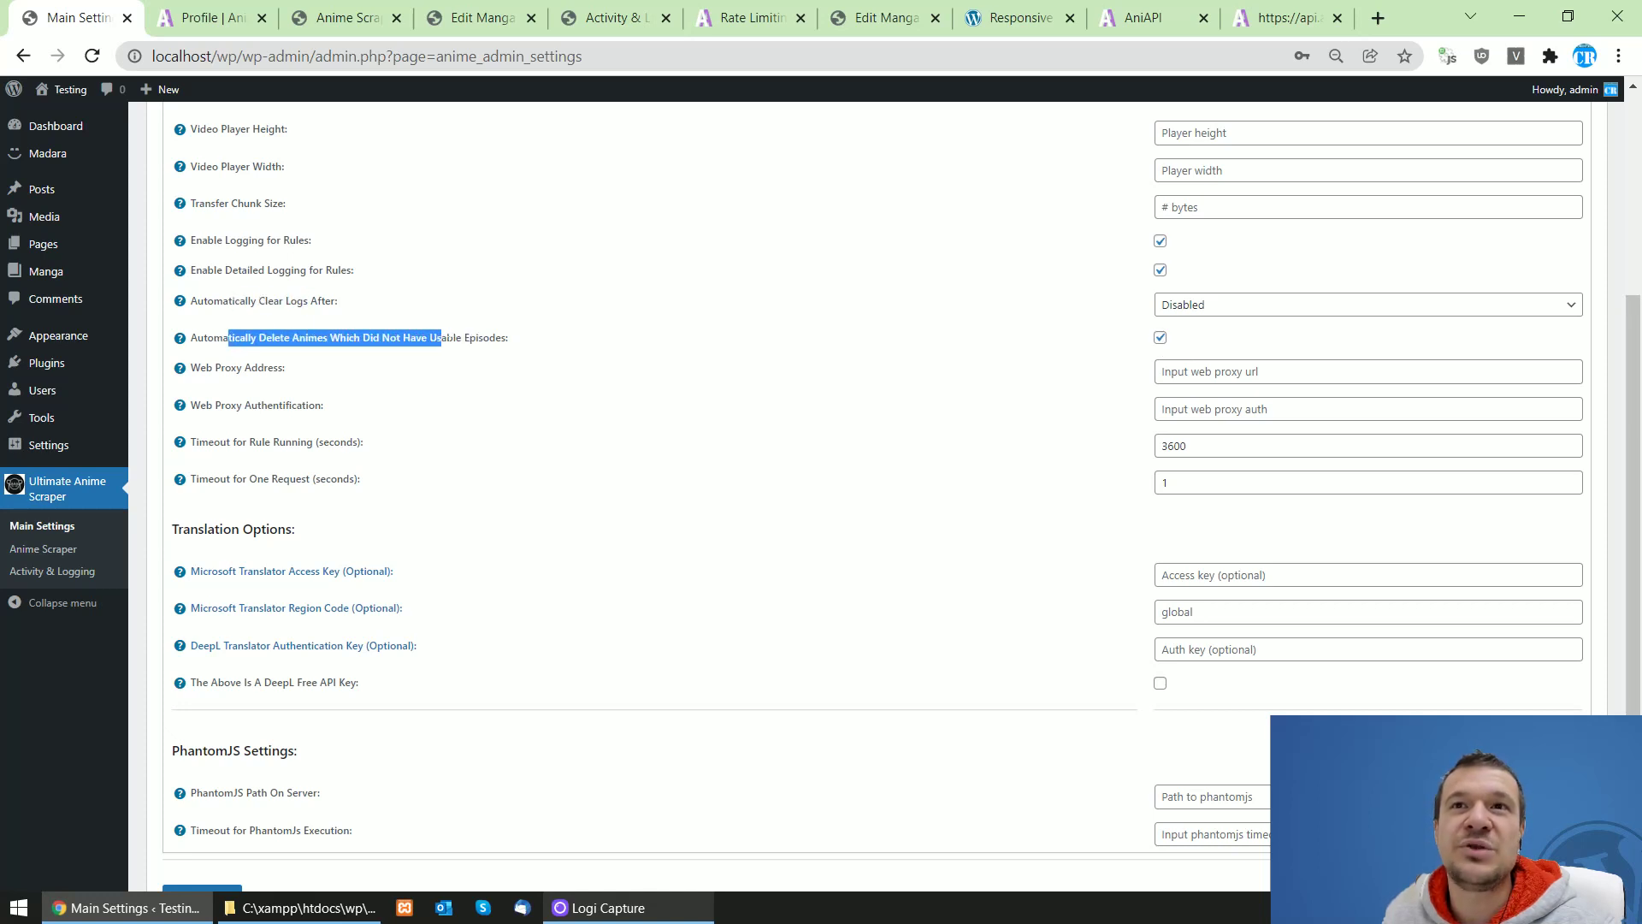
double_click(472, 339)
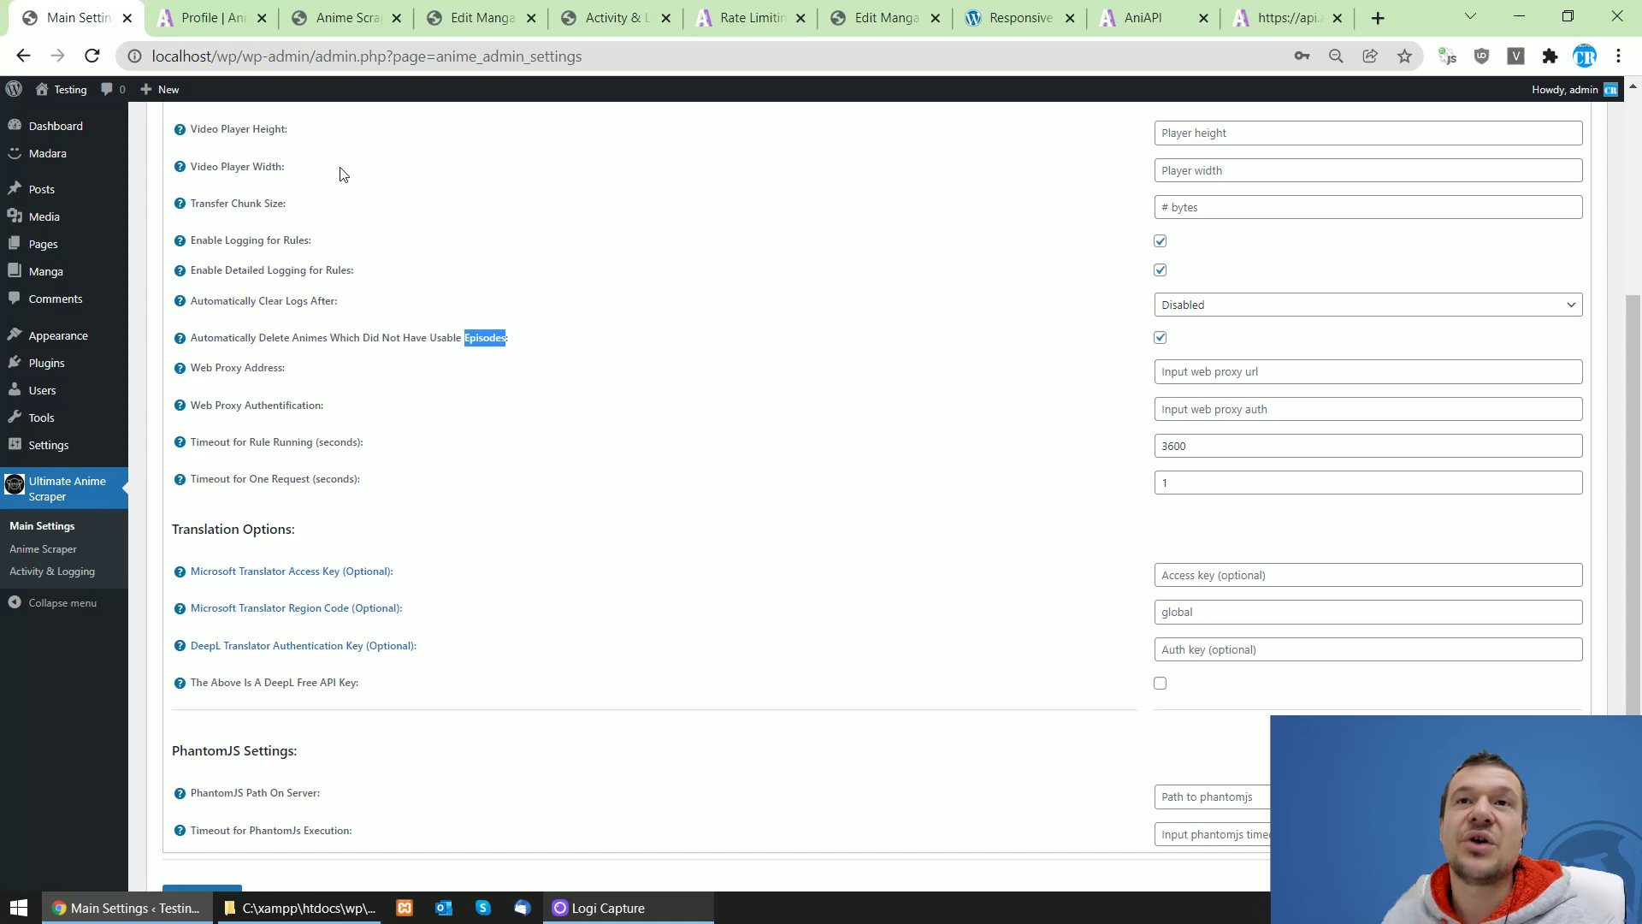
drag(230, 342, 518, 342)
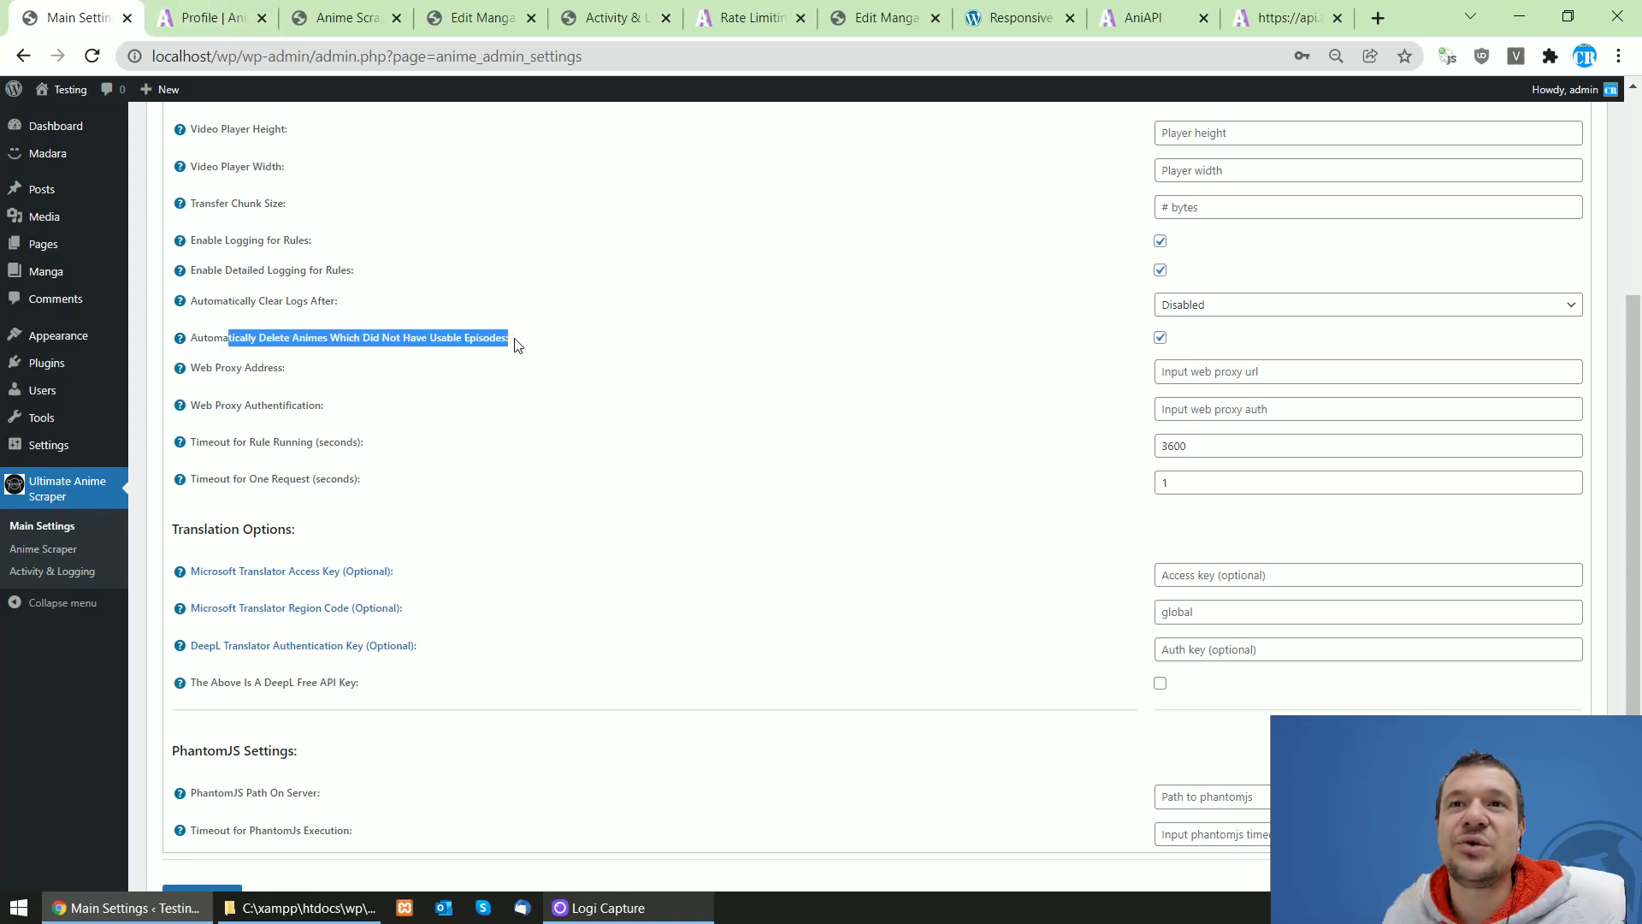
click(222, 12)
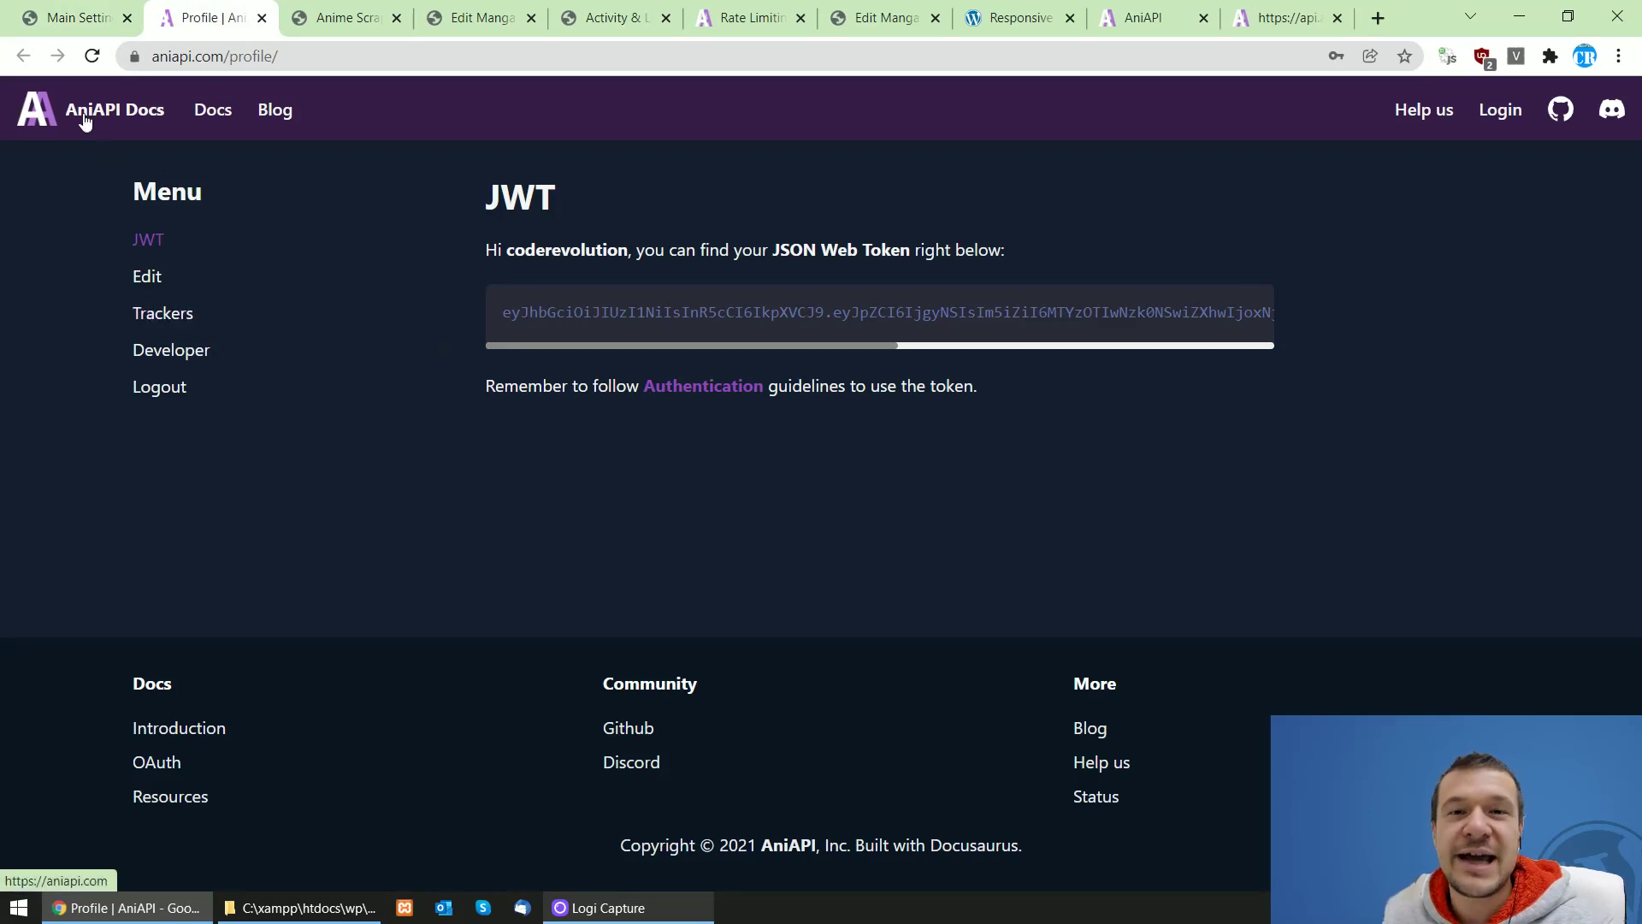
click(75, 17)
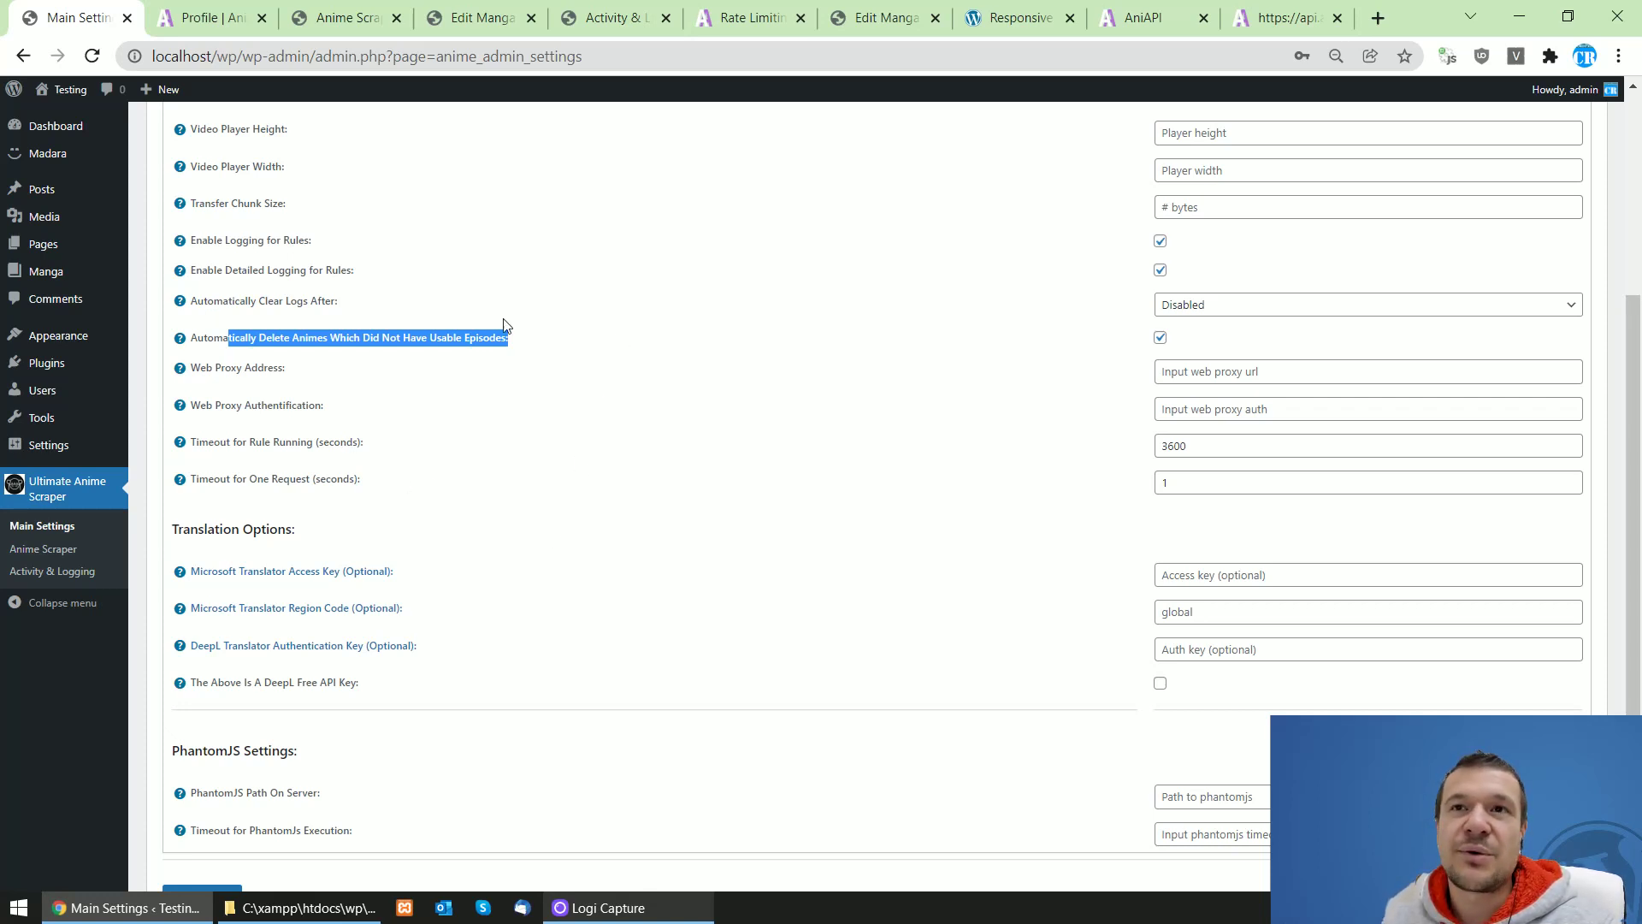
click(490, 344)
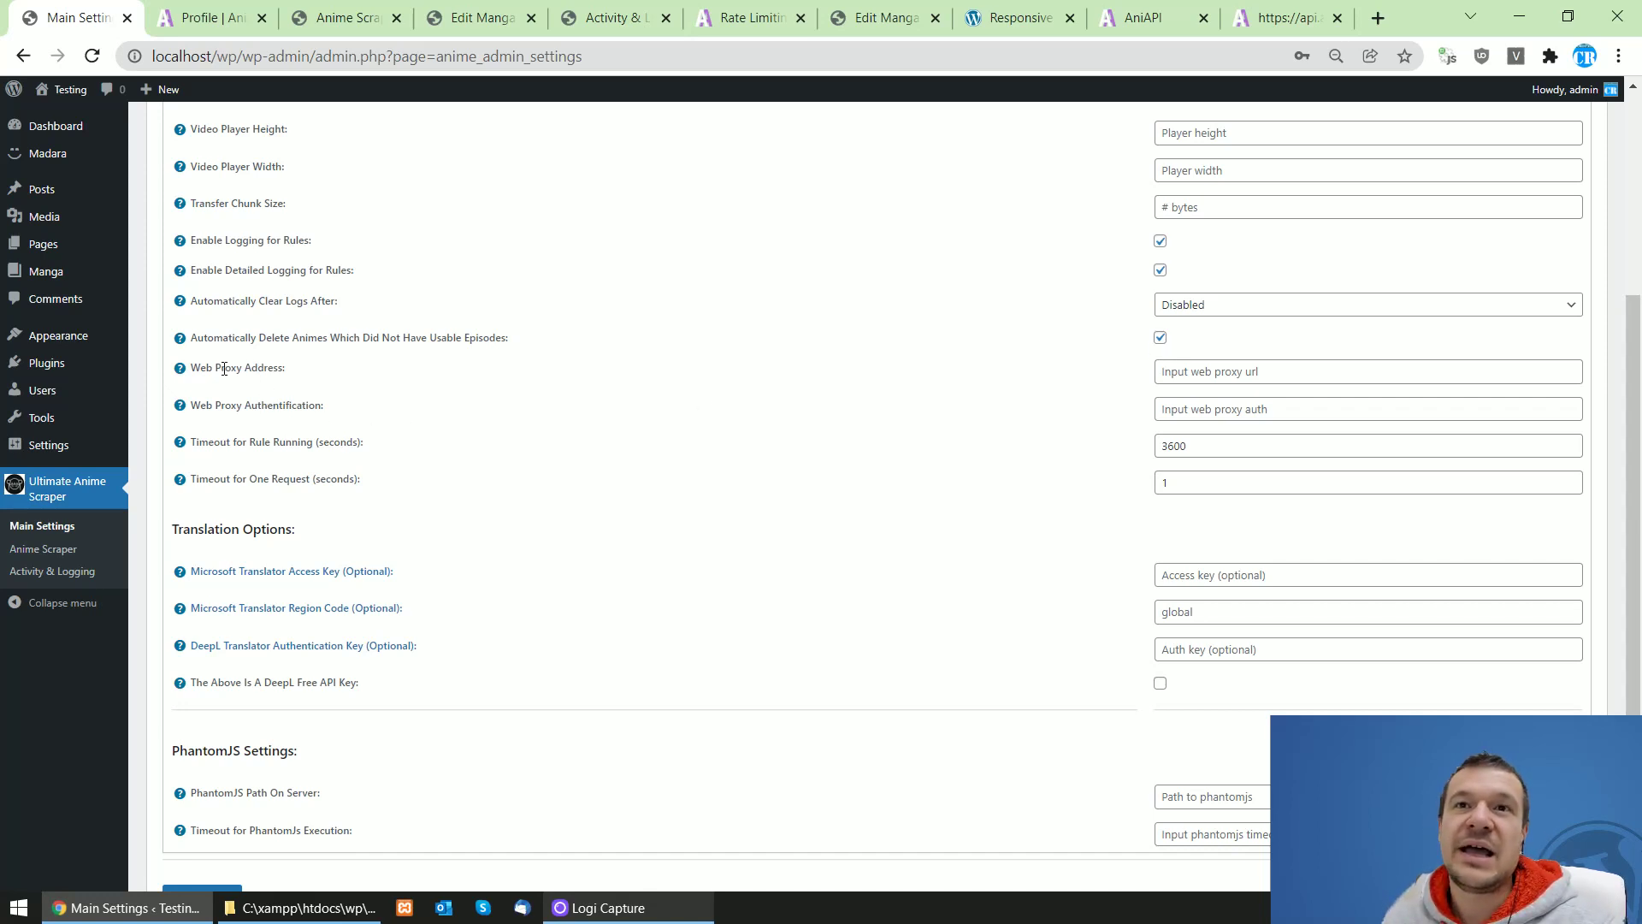
drag(204, 368, 244, 369)
double_click(272, 405)
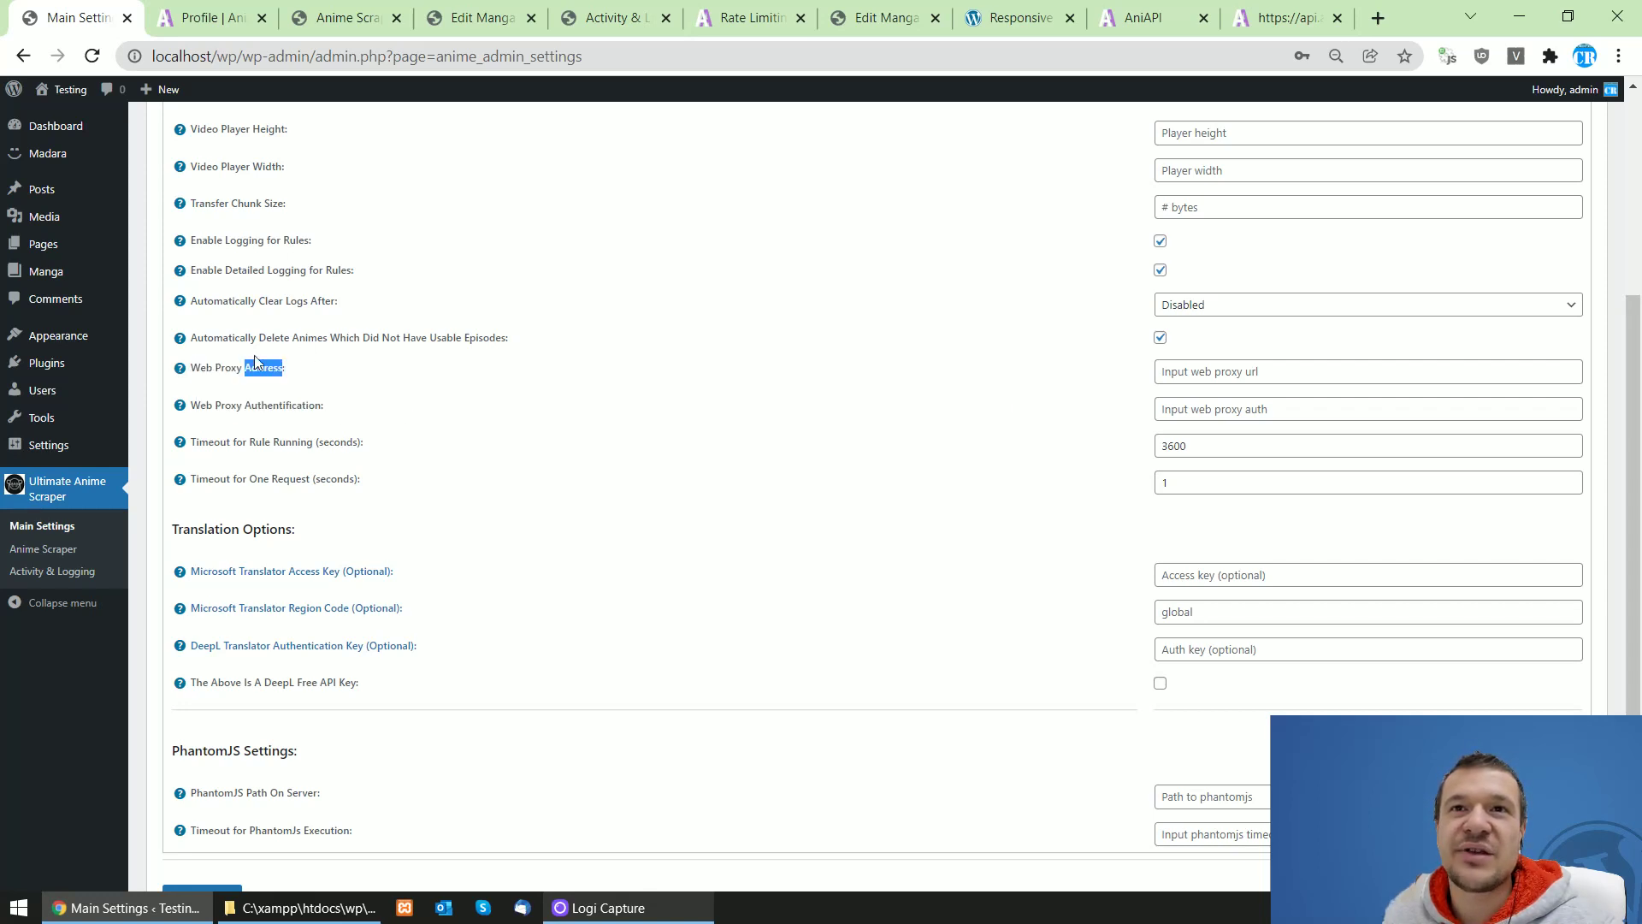
drag(198, 369, 284, 368)
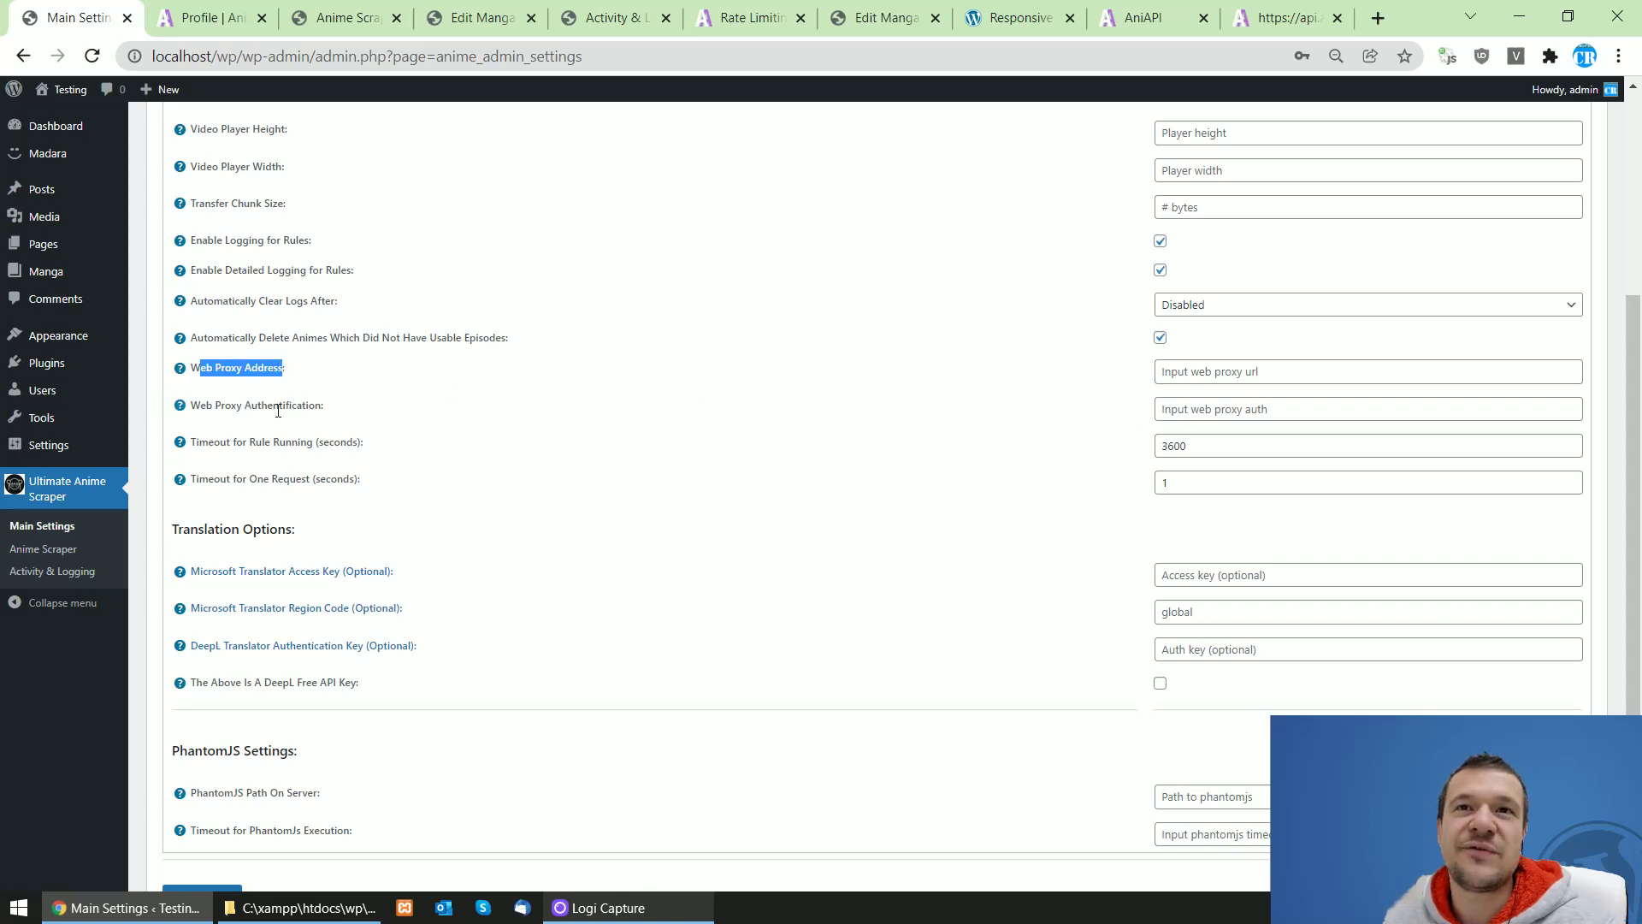
drag(208, 442, 323, 442)
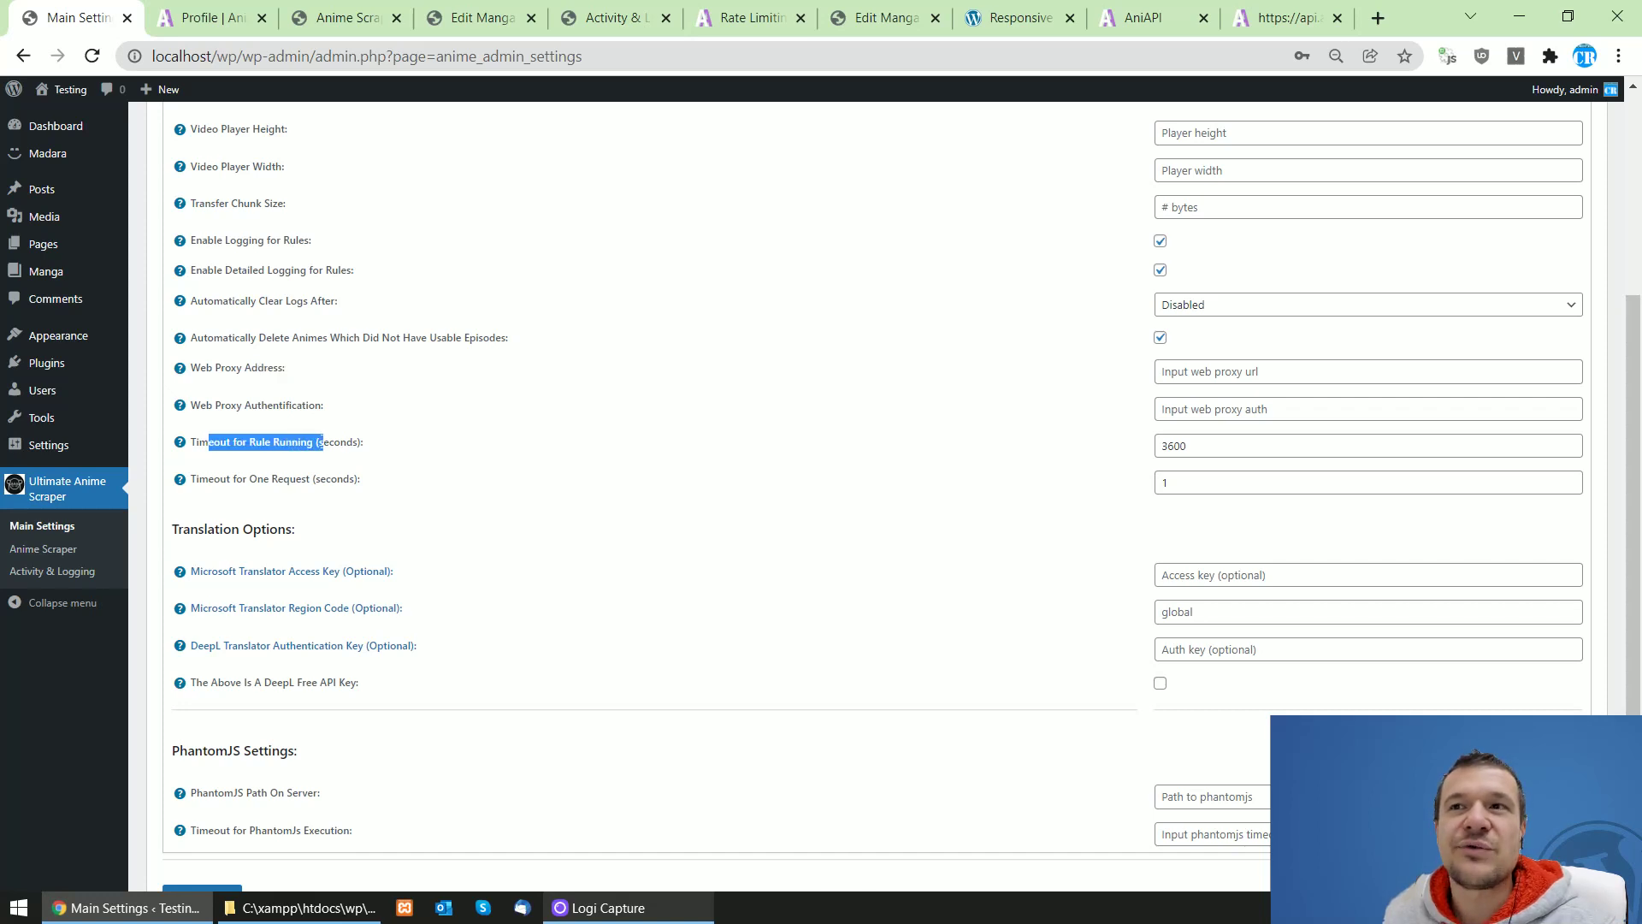
drag(1197, 446, 1147, 451)
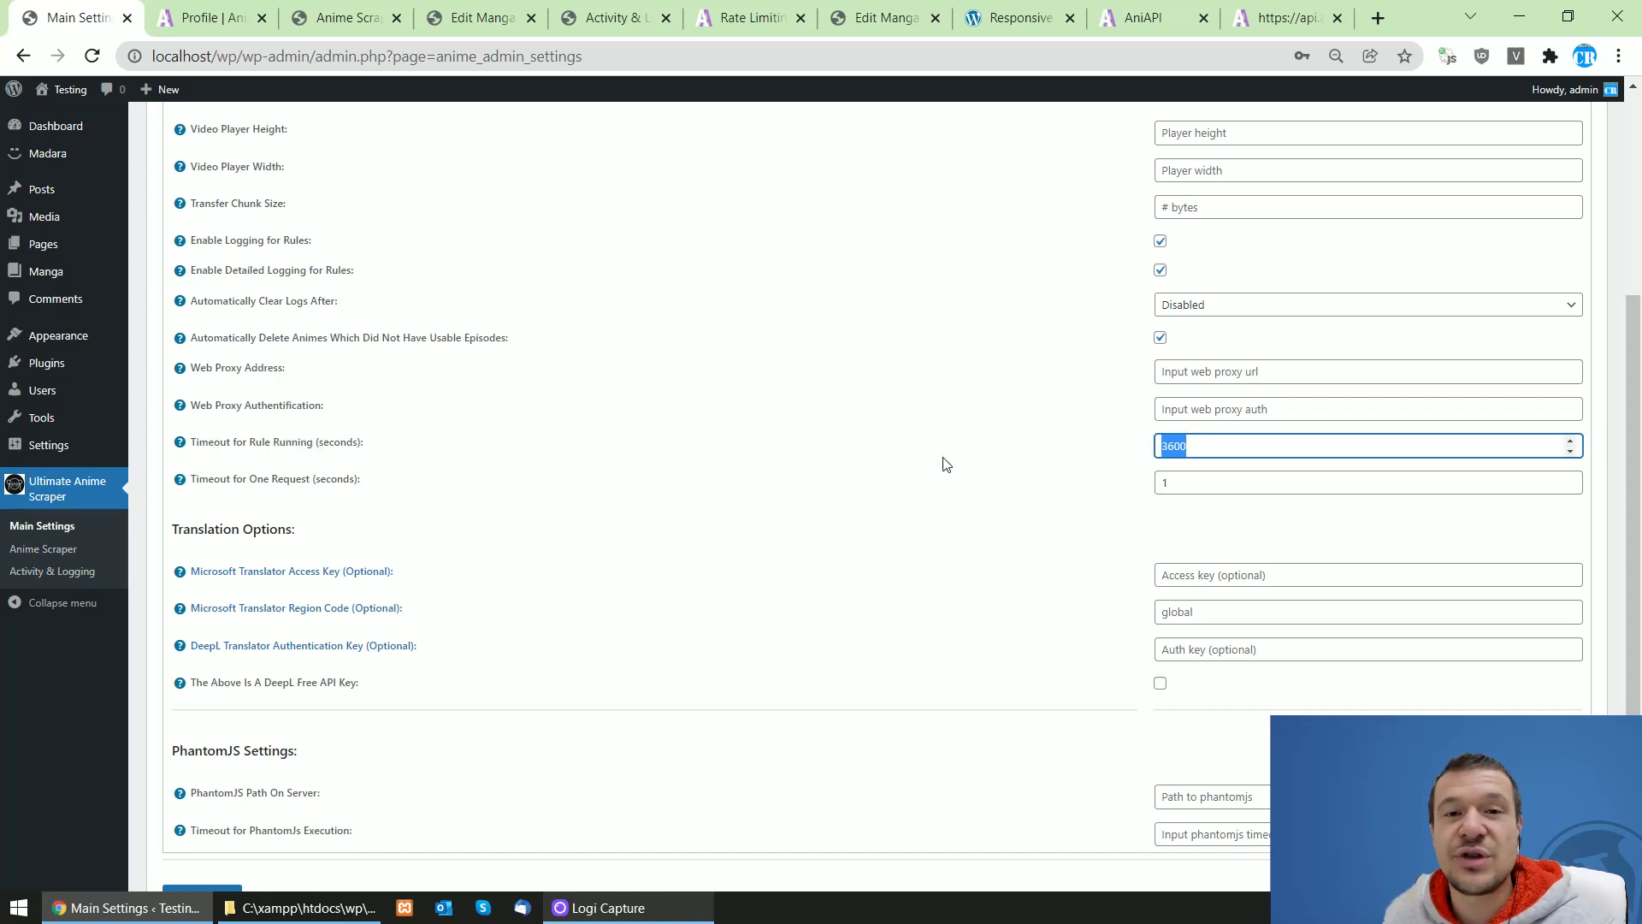
click(946, 464)
click(1112, 463)
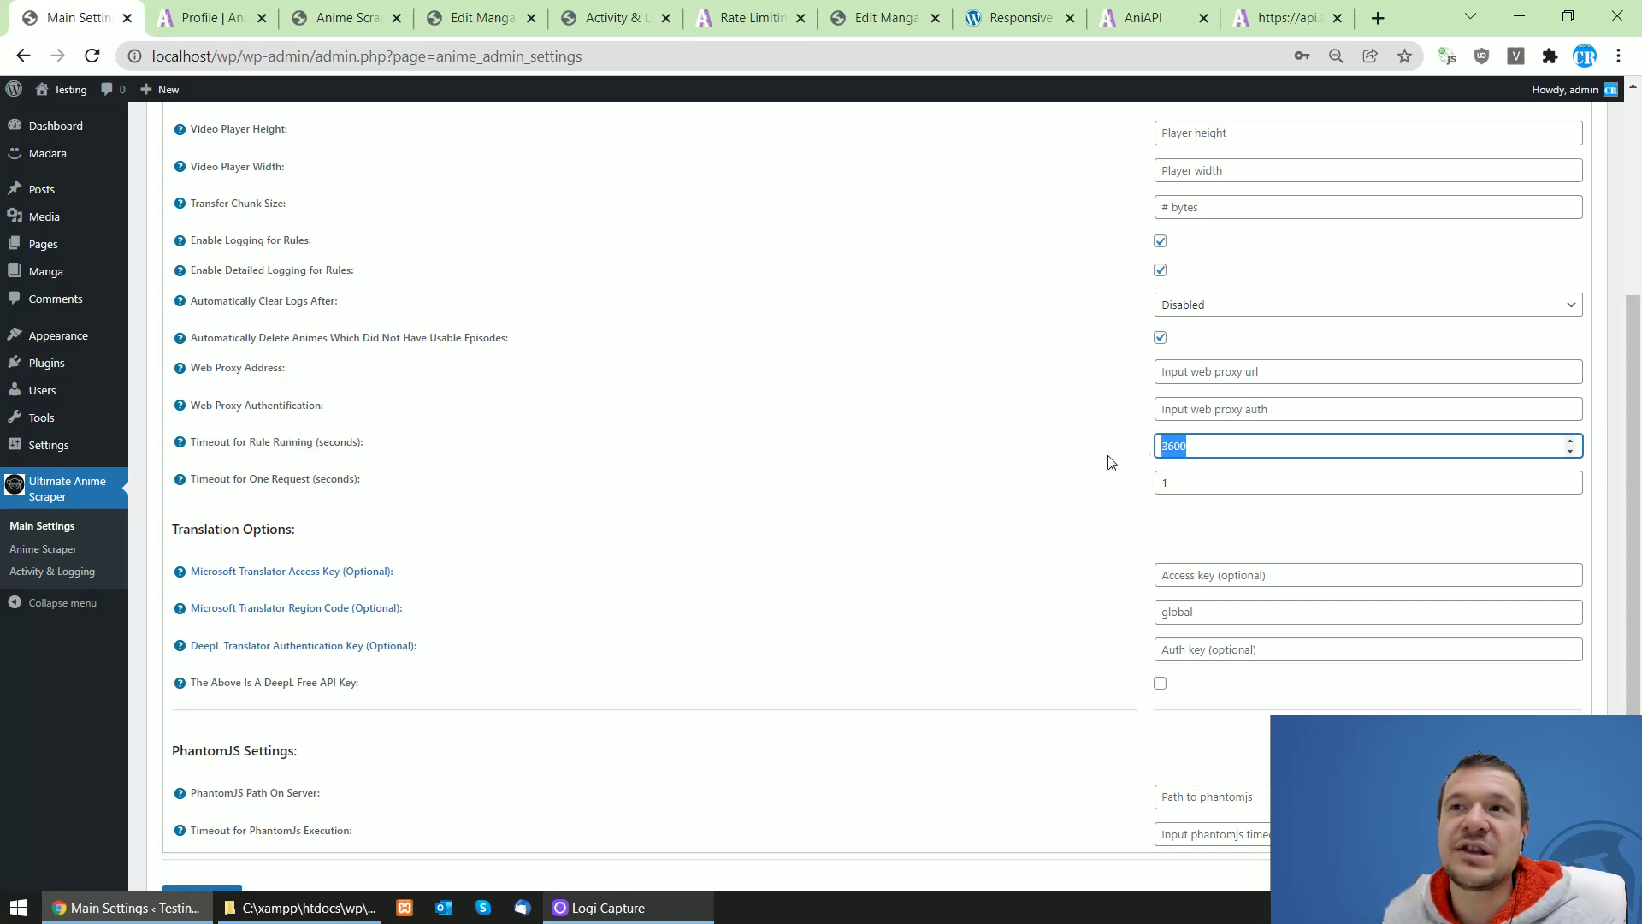
click(935, 448)
drag(246, 480, 283, 480)
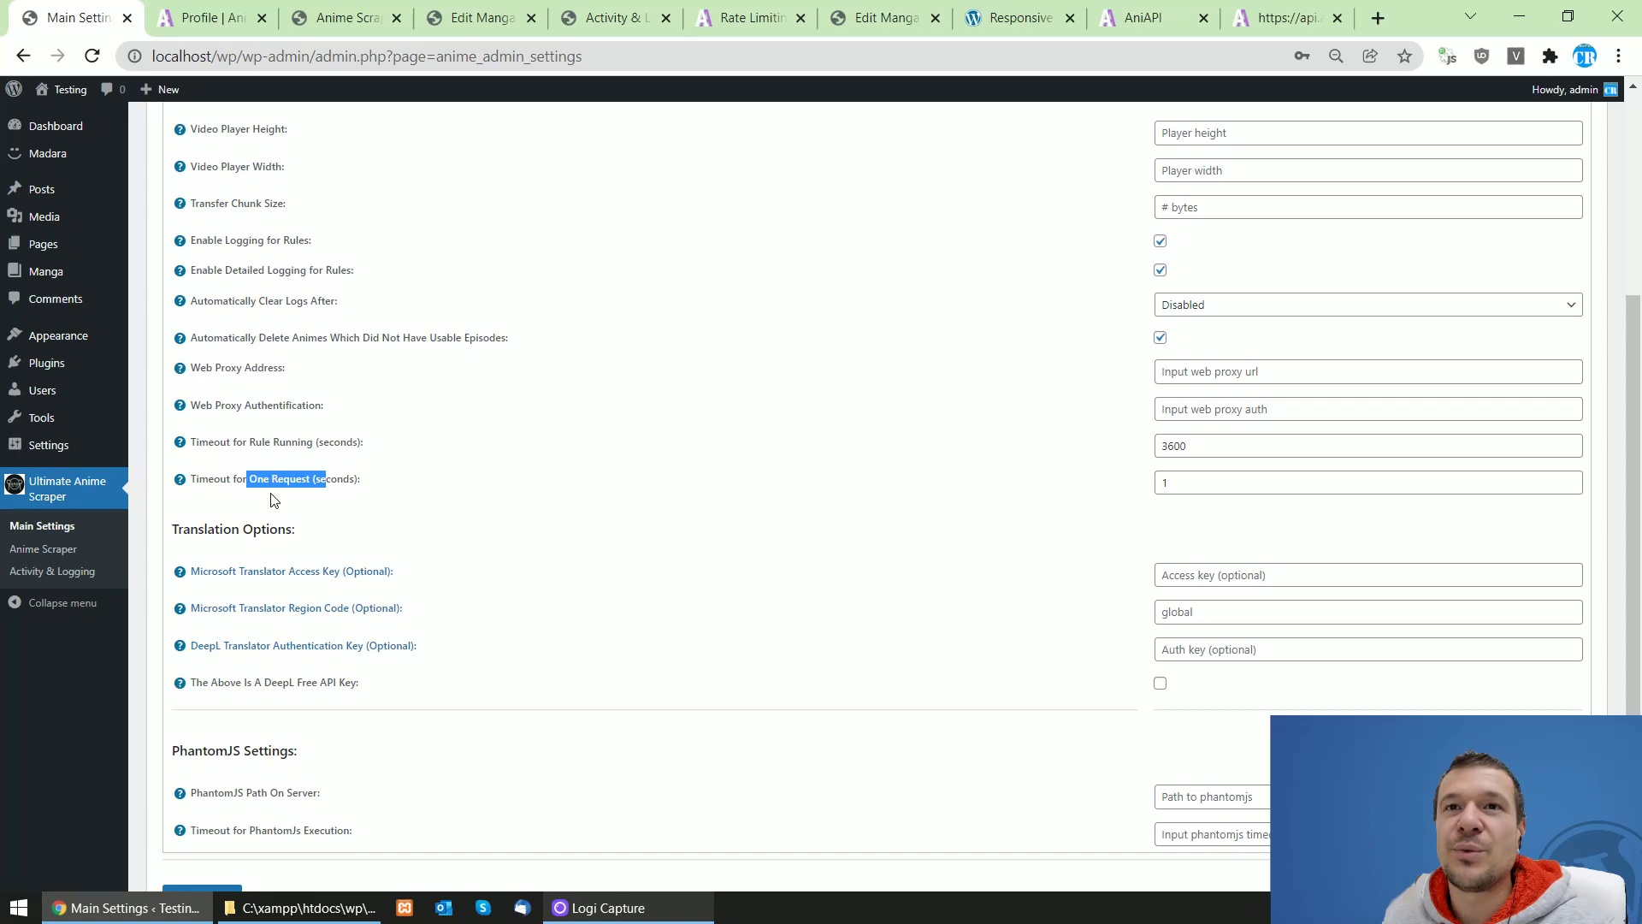
click(237, 484)
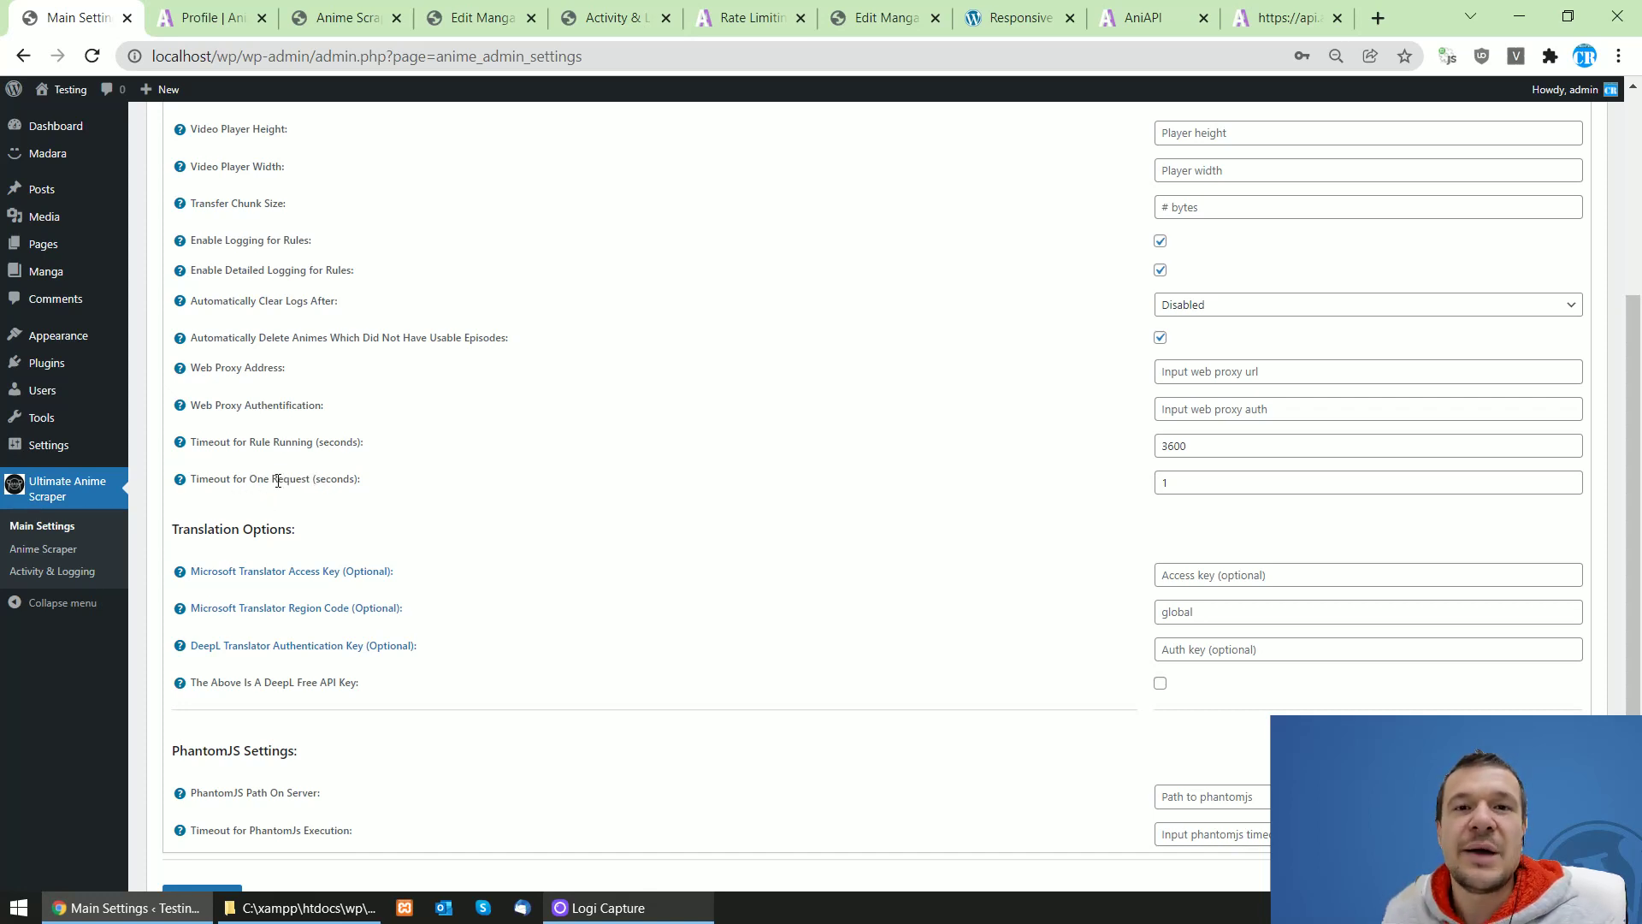
click(1206, 482)
click(928, 523)
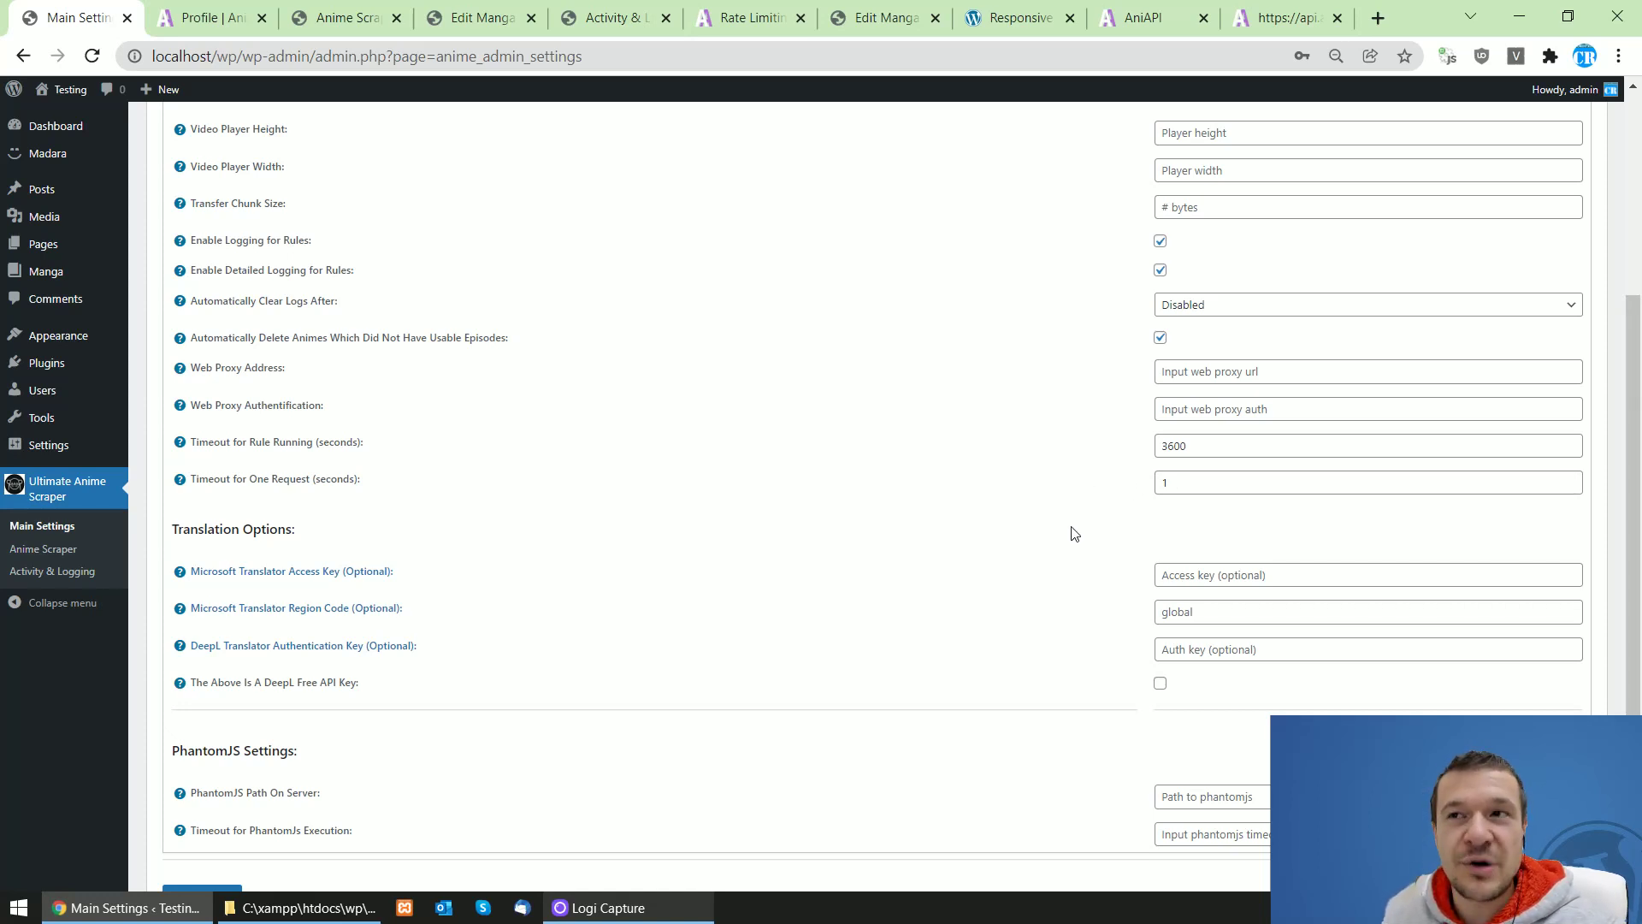
- Scroll through Main Settings, then go to the Anime Scraper rules page listing the naruto rule
scroll(1074, 534, down, 1)
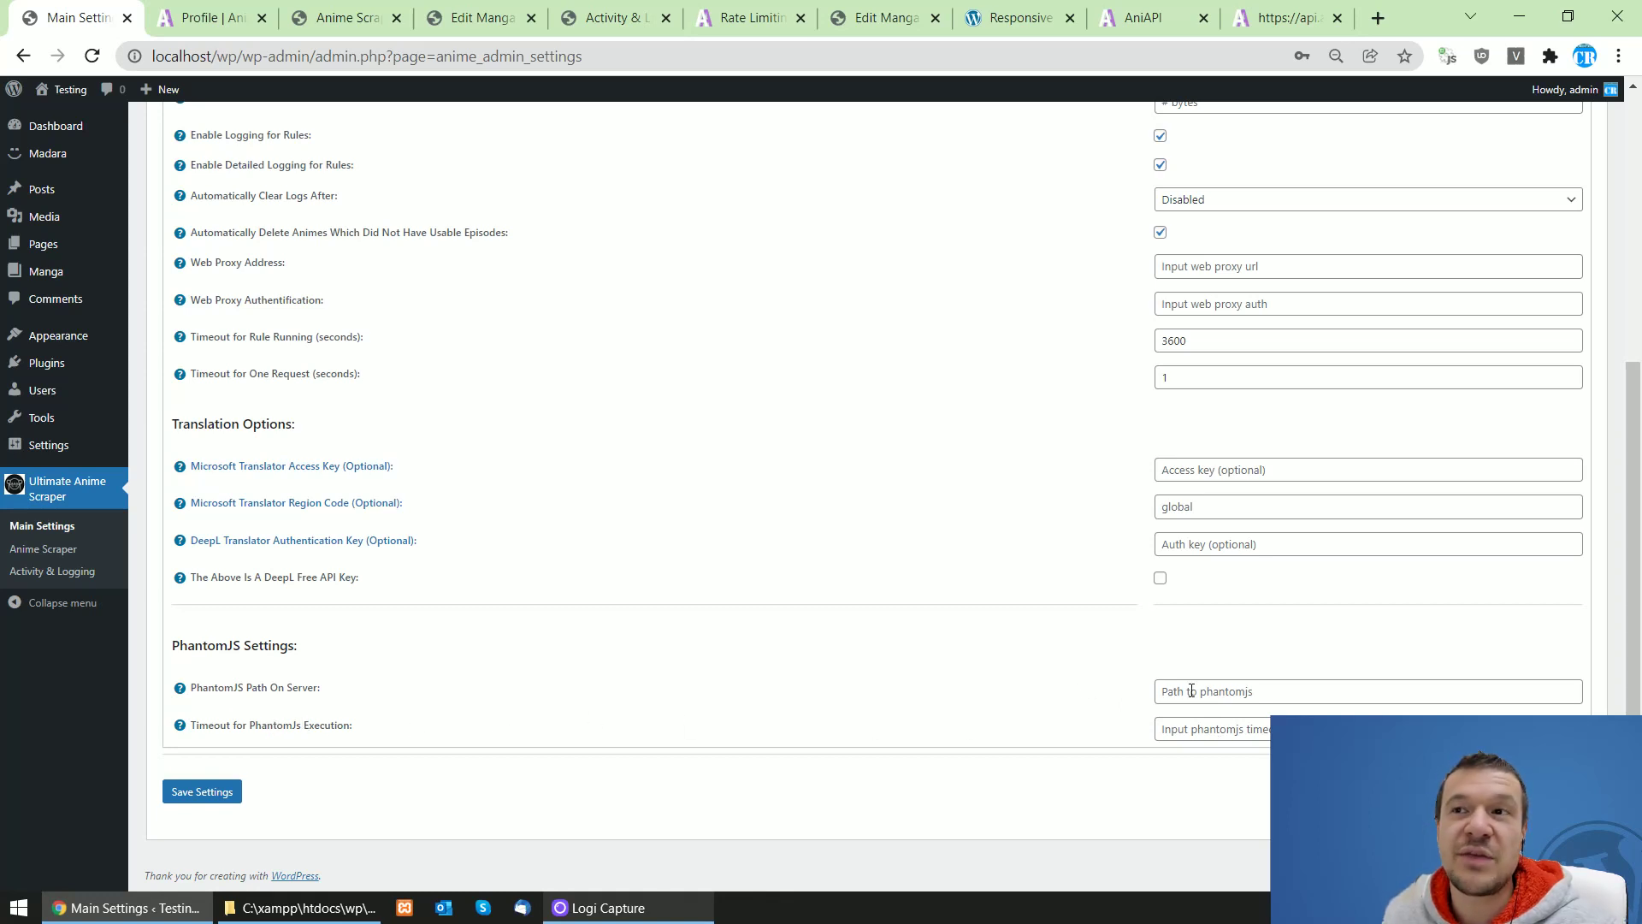
scroll(356, 752, up, 5)
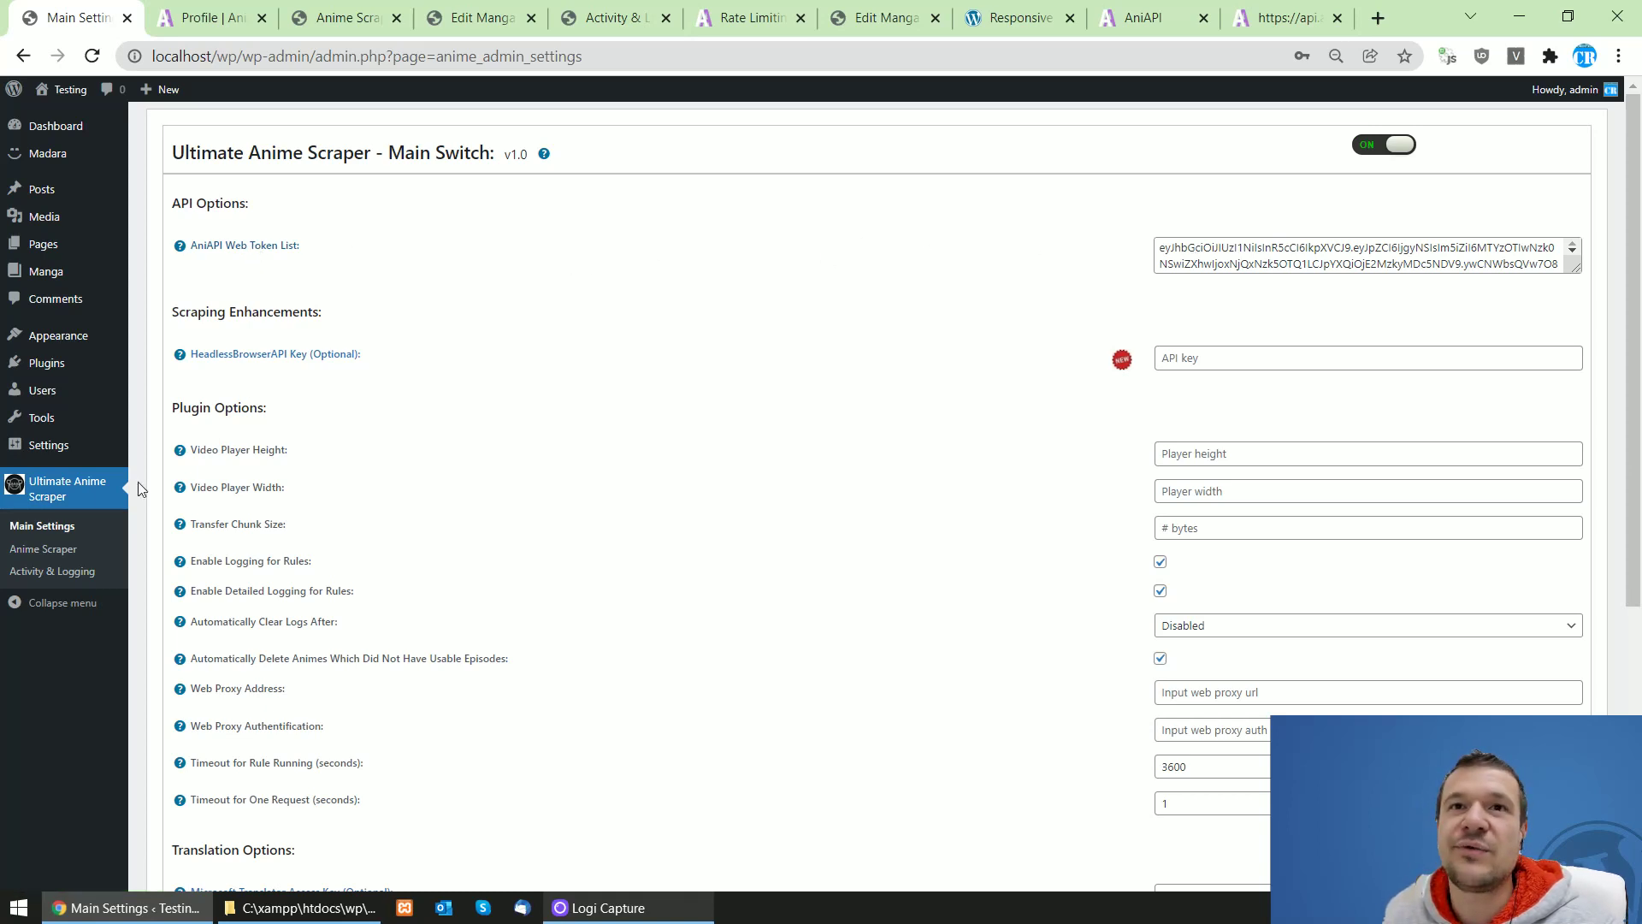
click(40, 555)
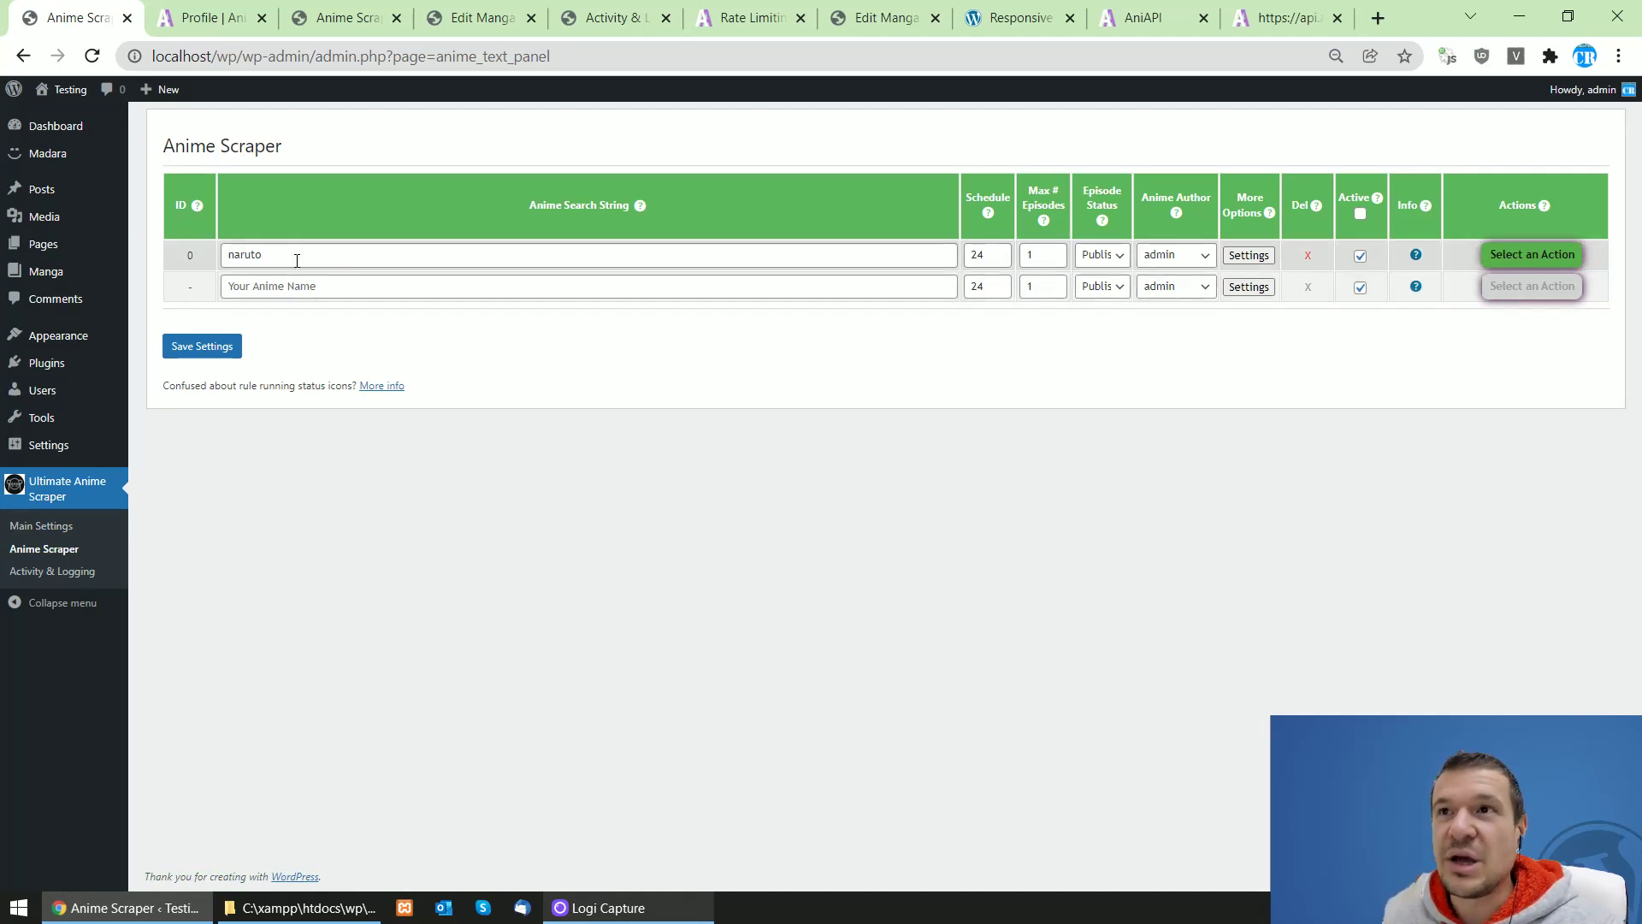
double_click(977, 264)
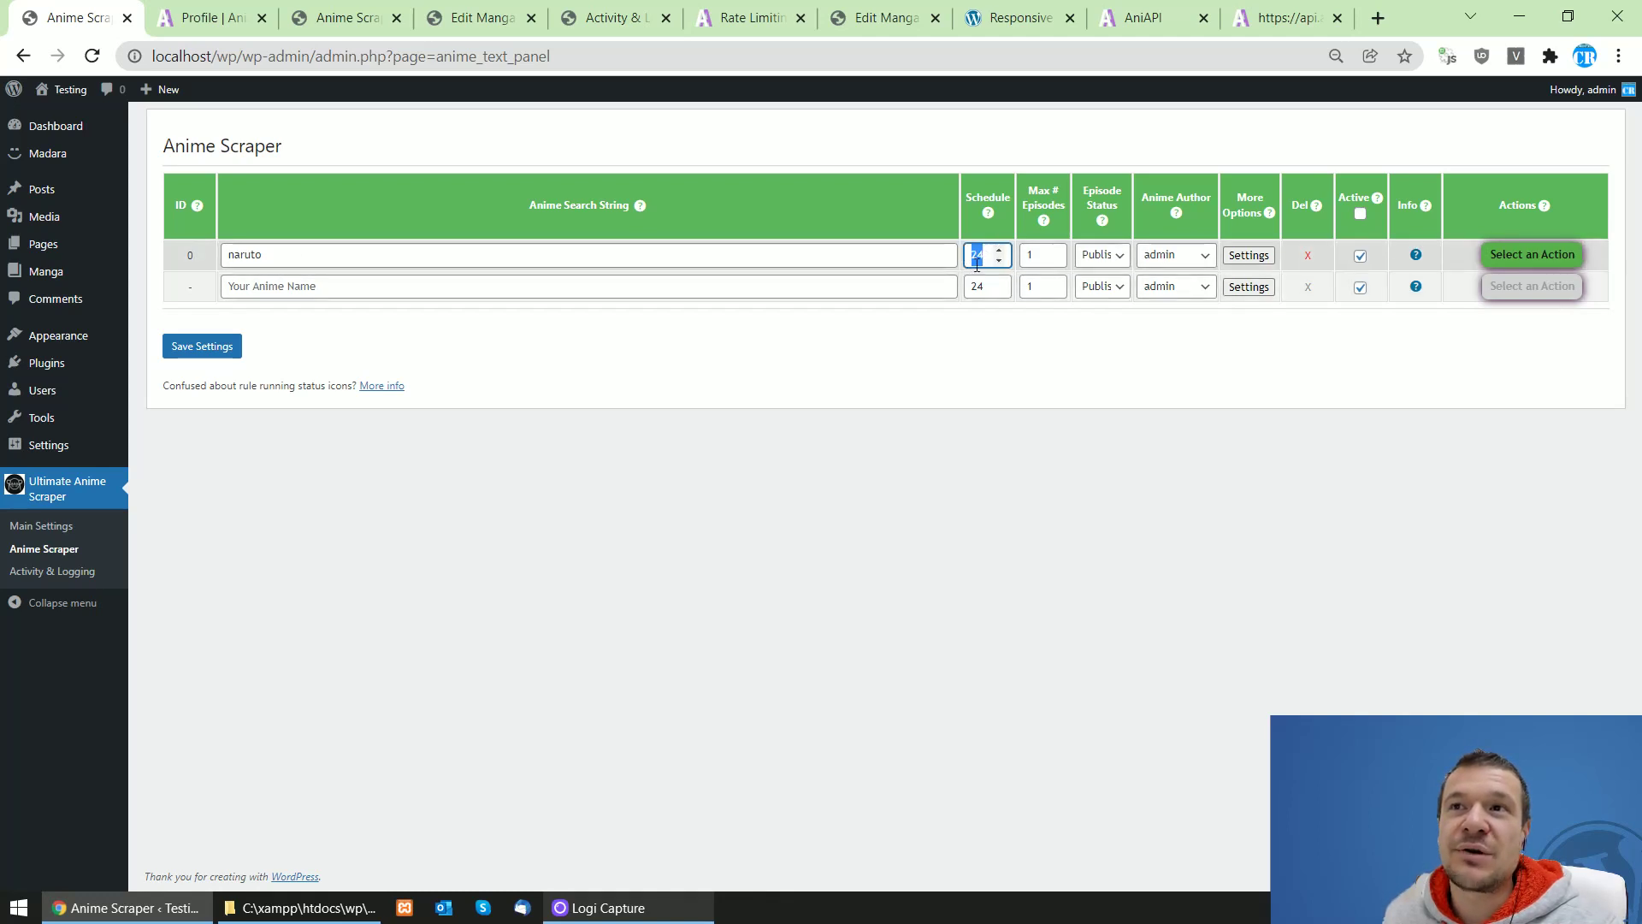
click(819, 346)
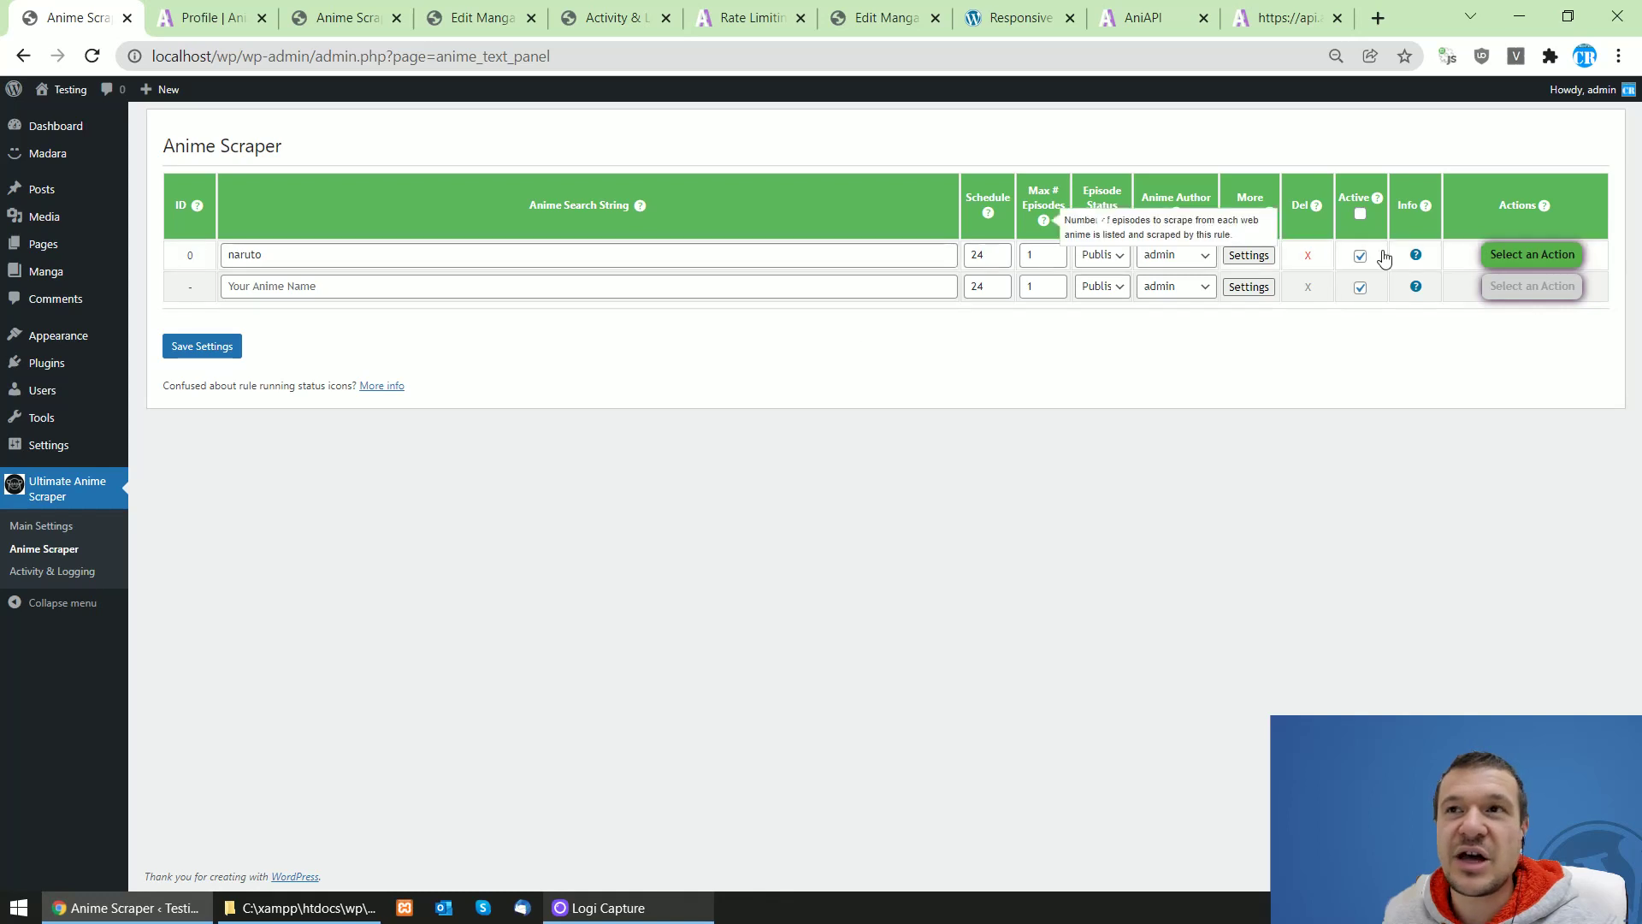
click(1528, 255)
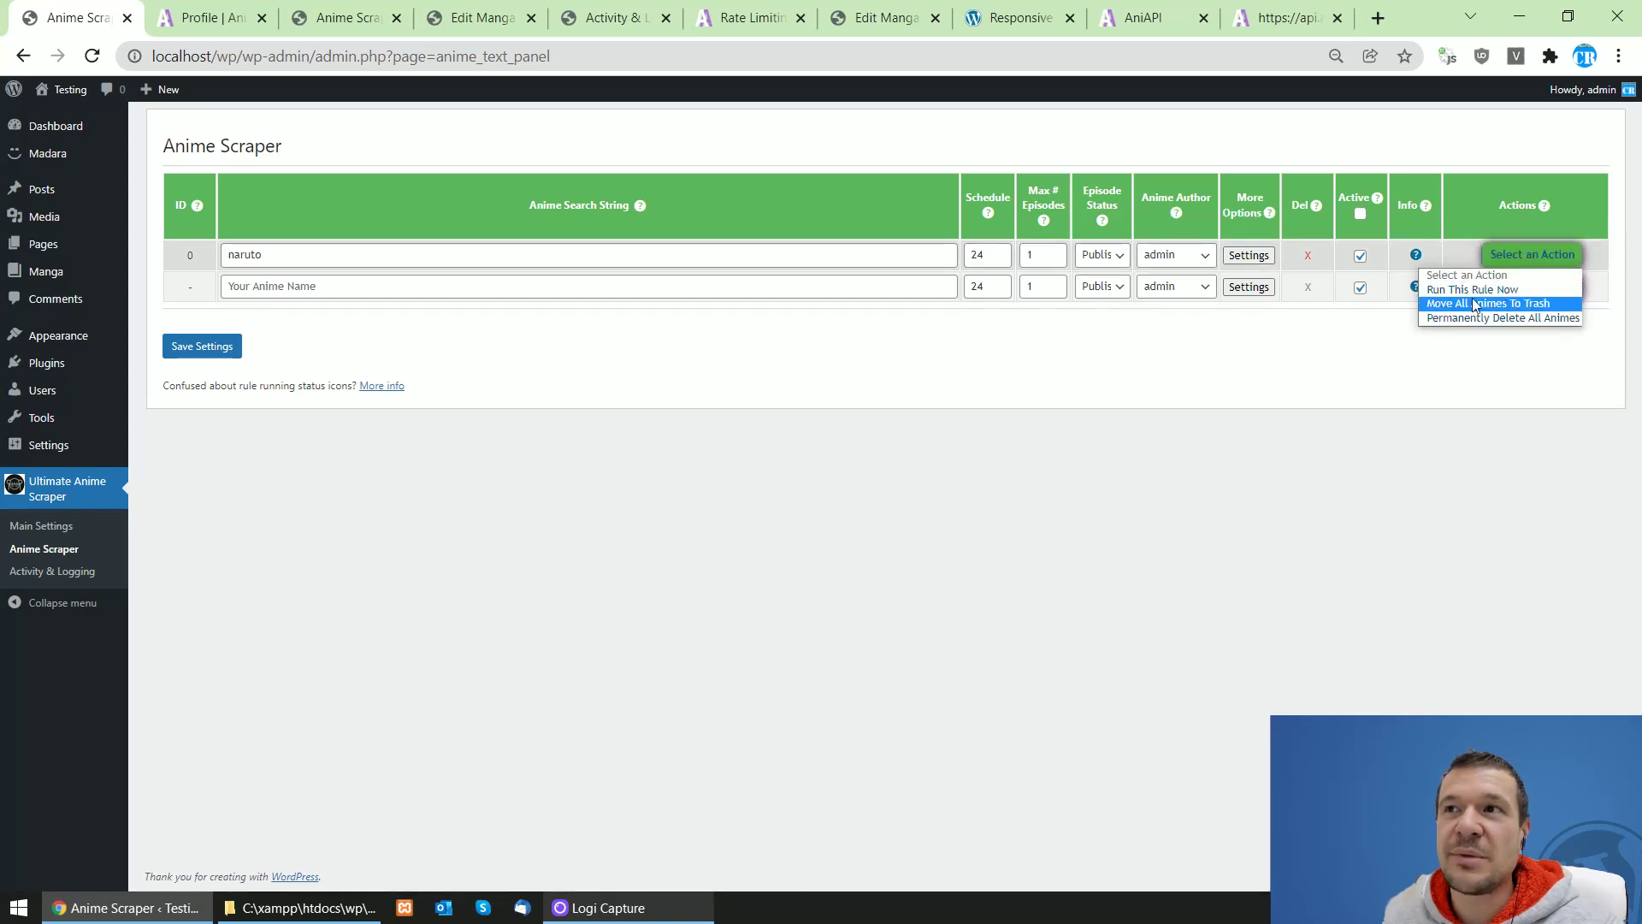
click(466, 405)
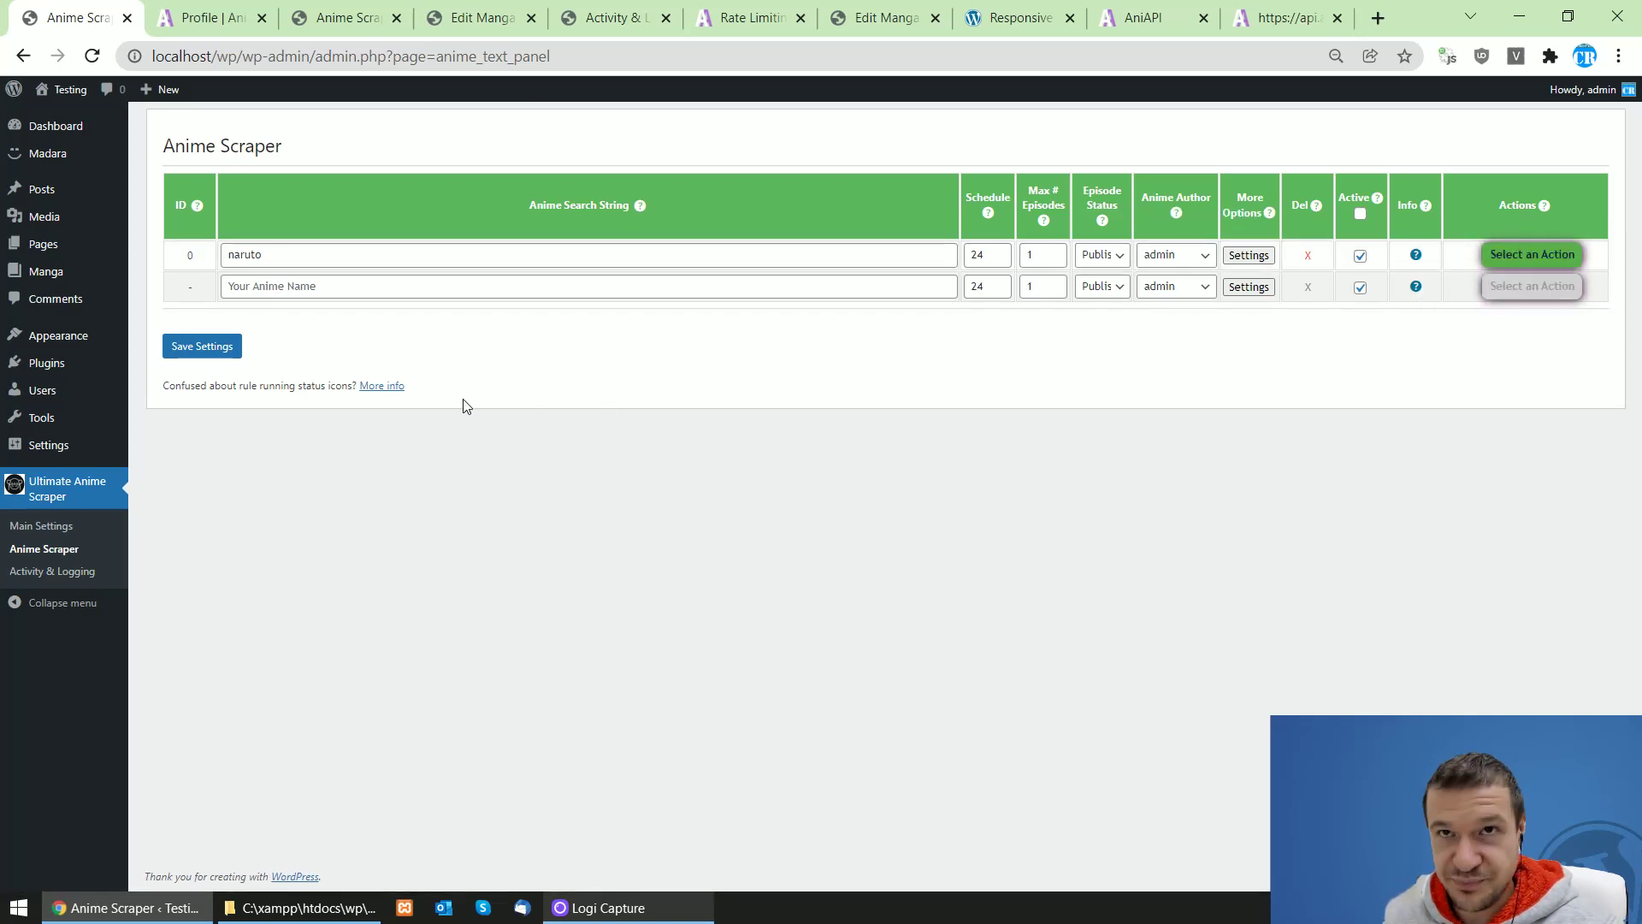